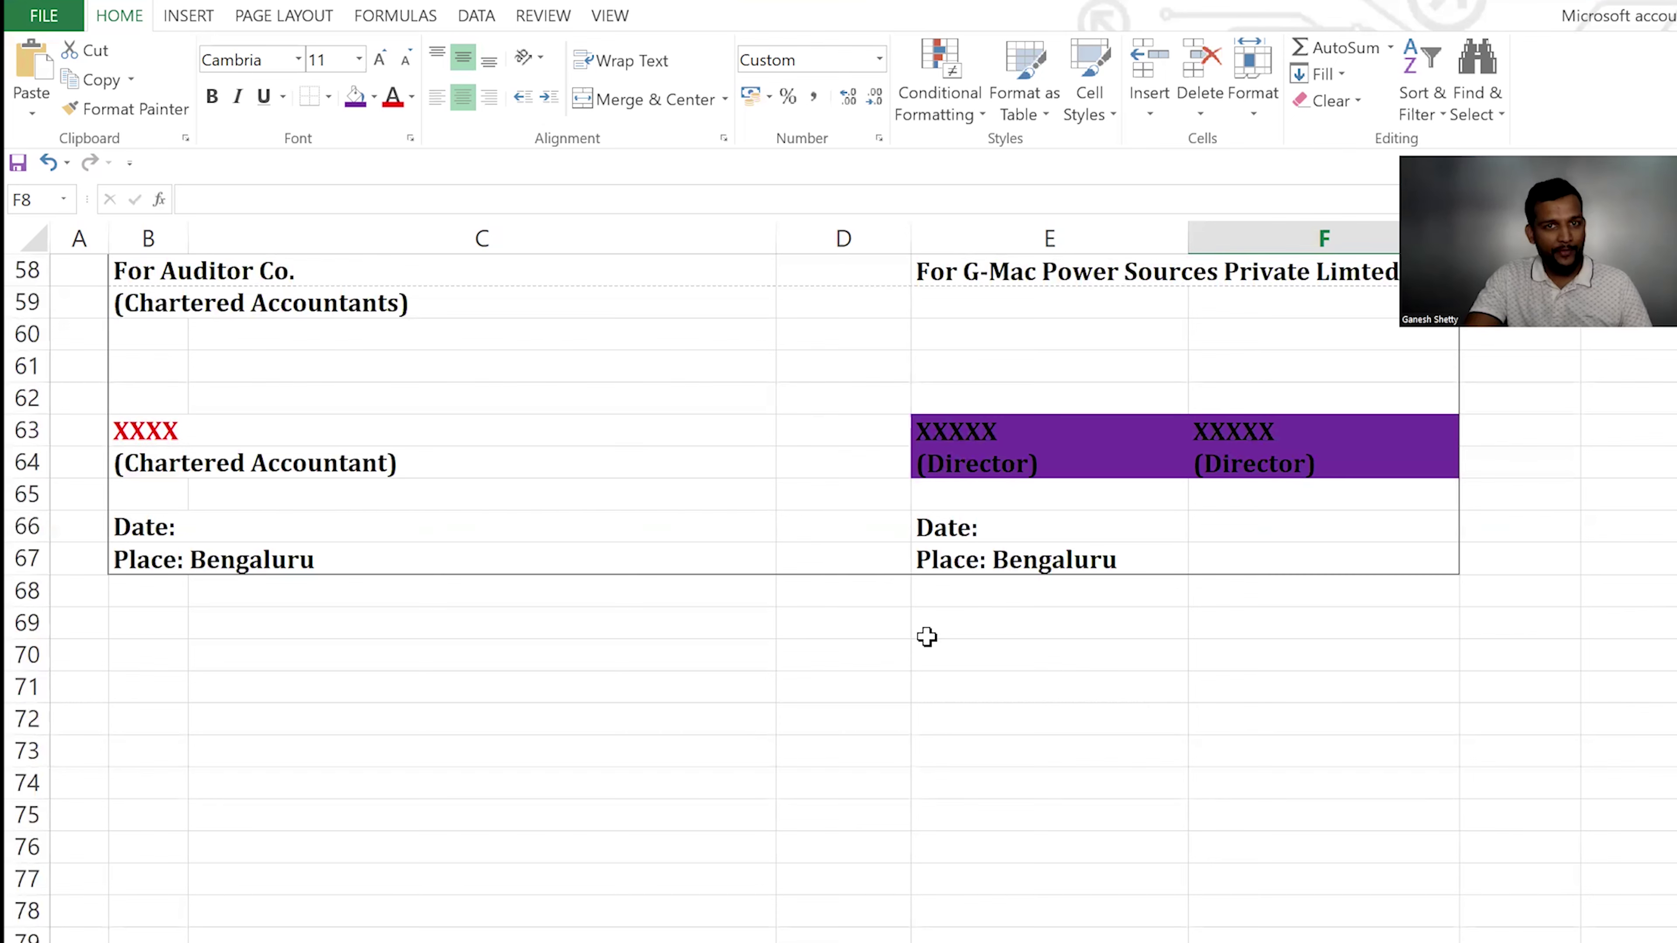
# Review the G-Mac Power Sources balance sheet from its heading down to the current assets and TOTAL (B)
pyautogui.scroll(10, 926, 636)
pyautogui.scroll(9, 927, 637)
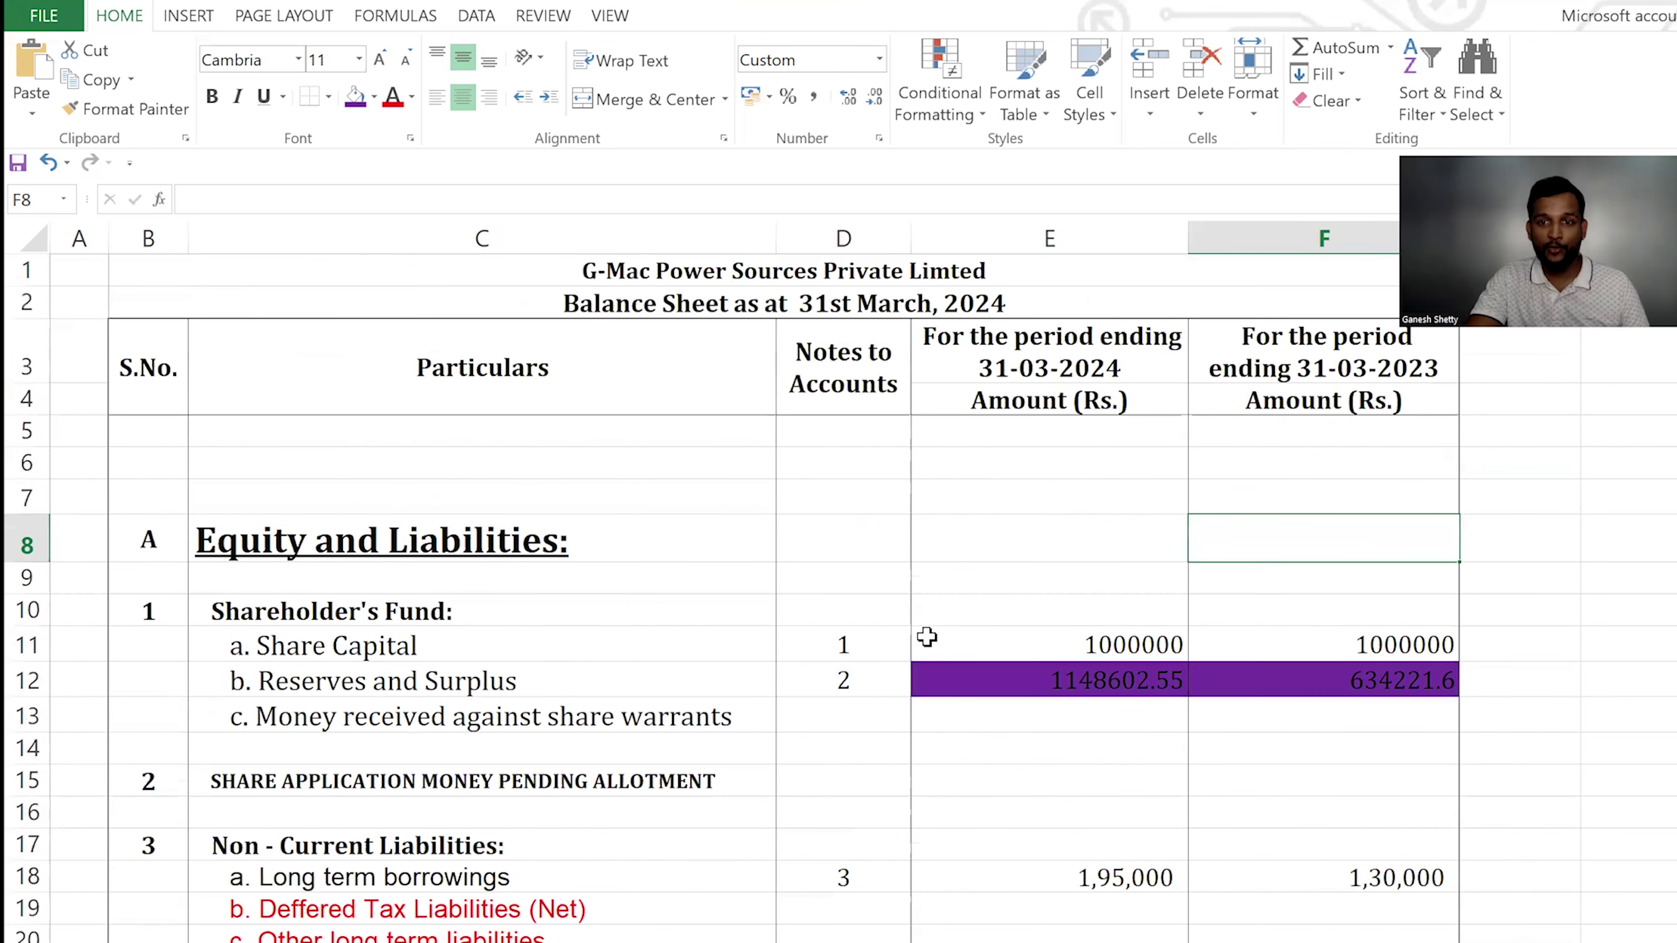
pyautogui.scroll(-4, 927, 636)
pyautogui.scroll(-8, 927, 636)
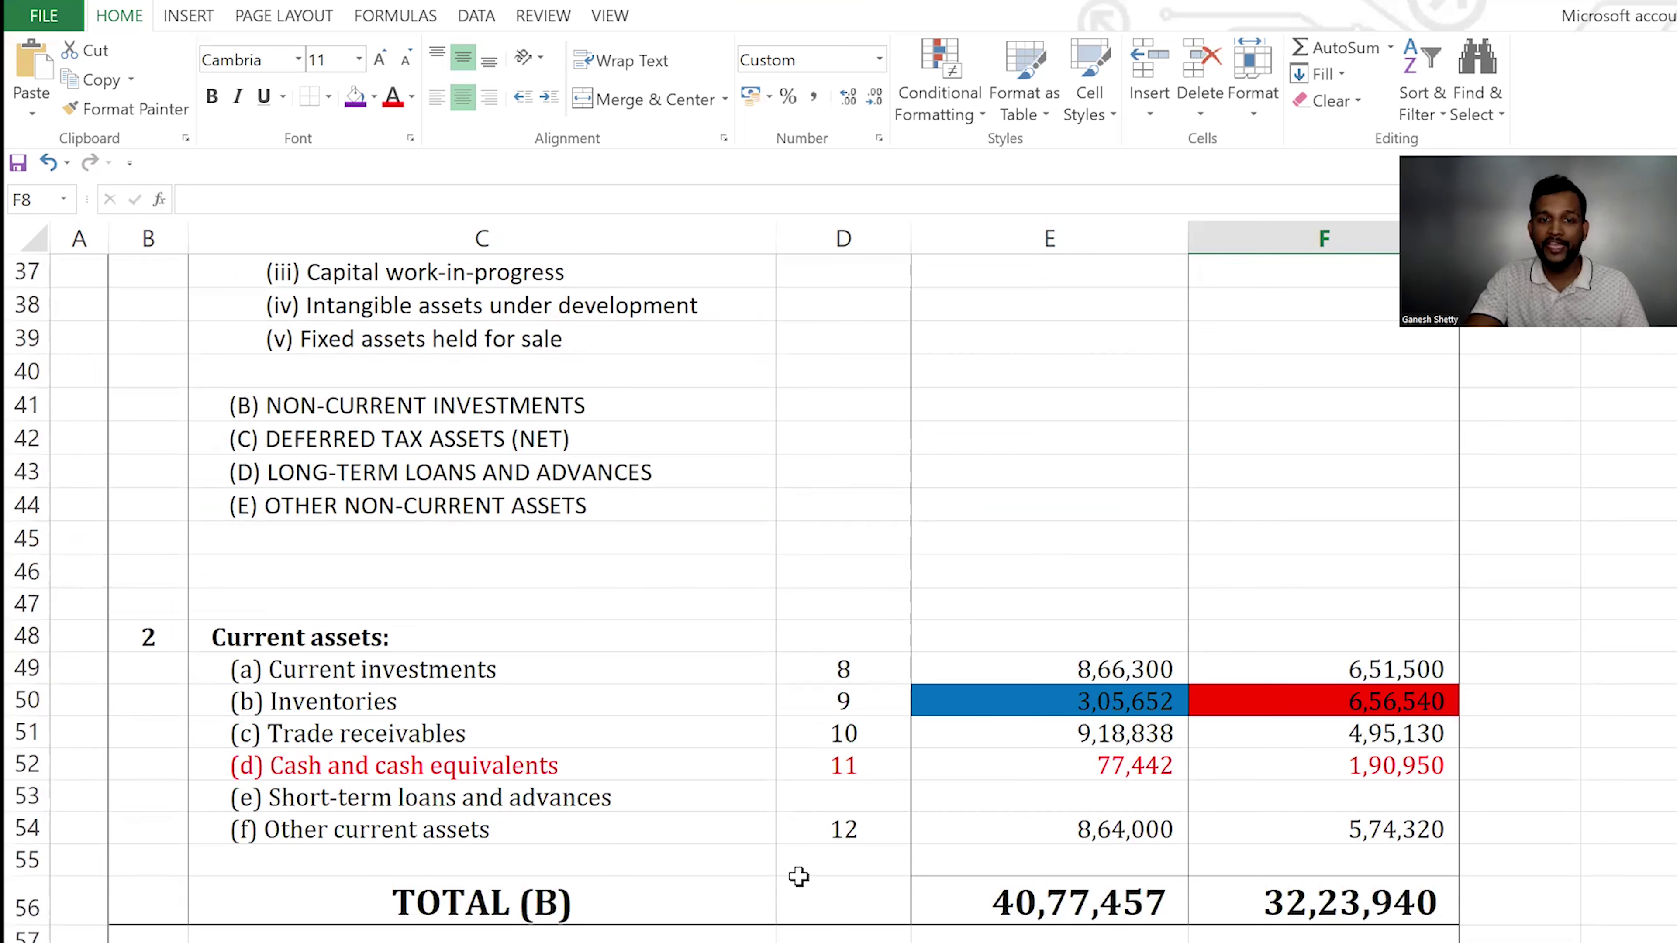
pyautogui.click(750, 567)
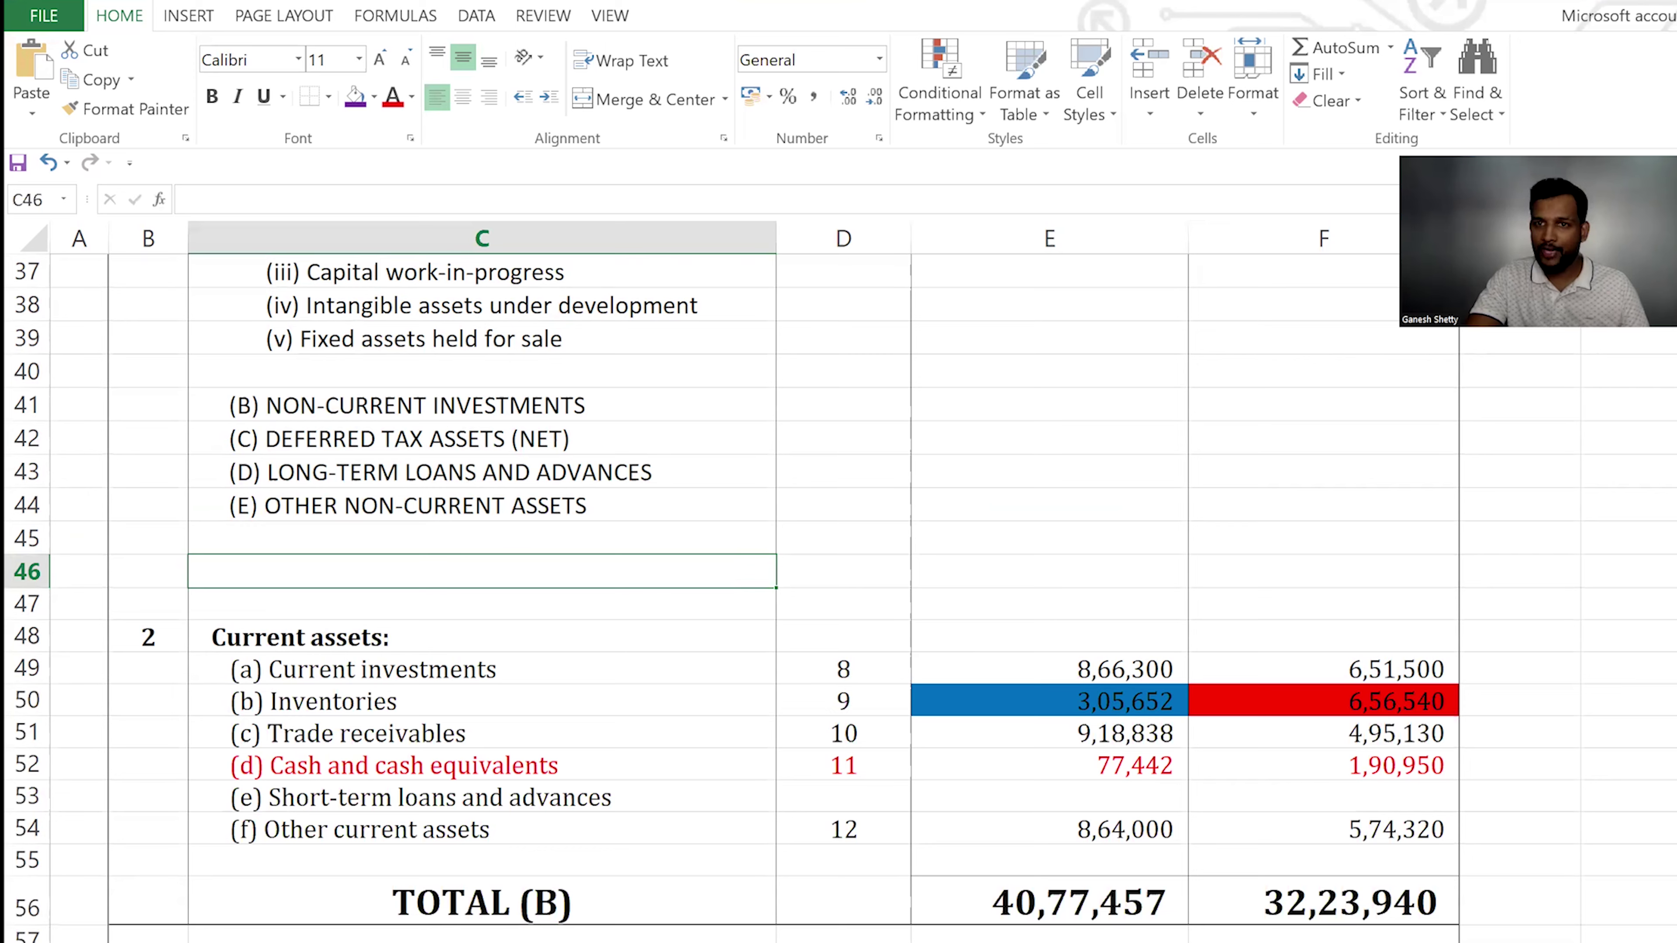
# Open the Statement of Profit and Loss sheet and review it from revenue down to earning per share
pyautogui.hotkey('ctrl', 'pagedown')
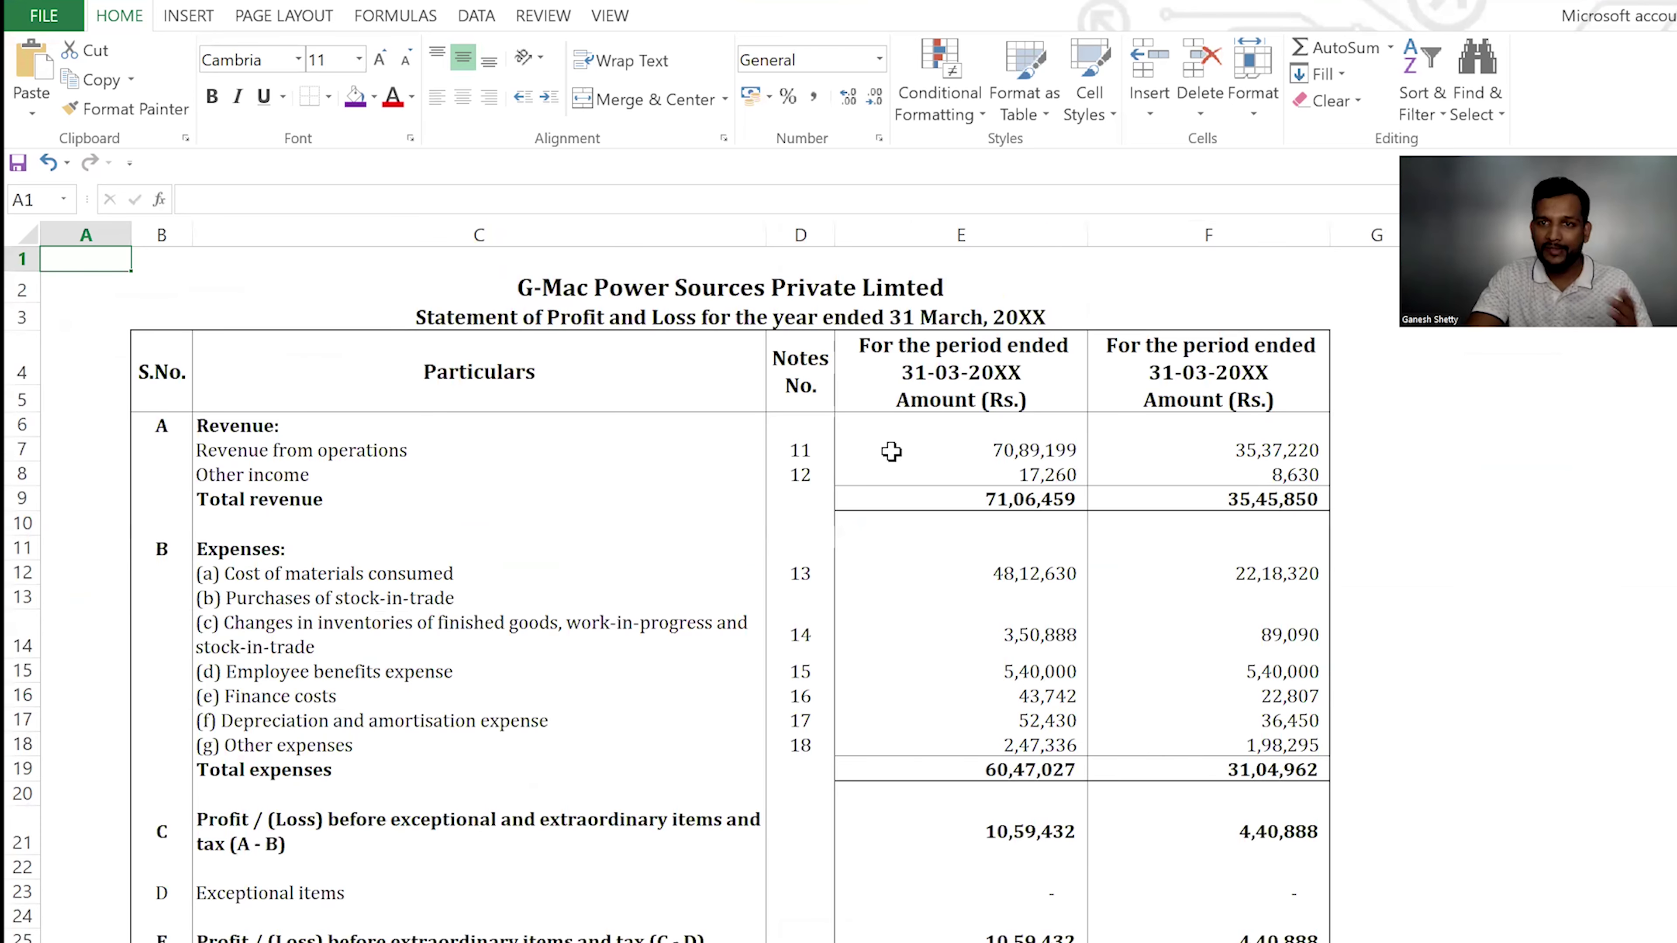
pyautogui.scroll(-9, 891, 452)
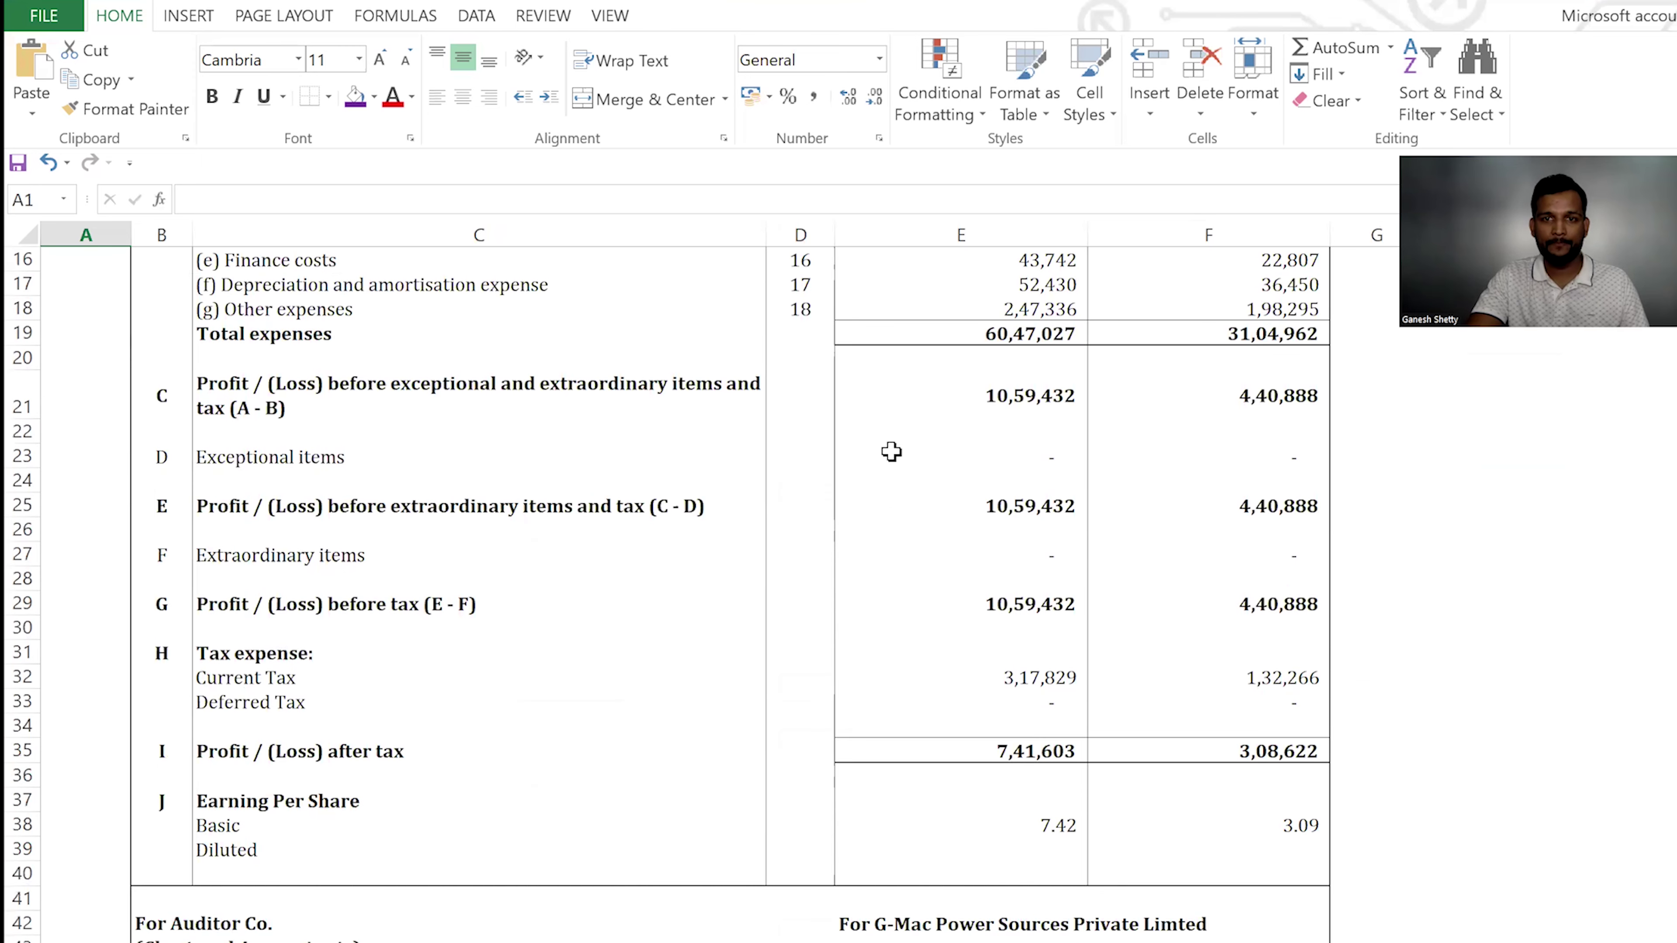
pyautogui.scroll(-2, 891, 451)
pyautogui.scroll(11, 914, 556)
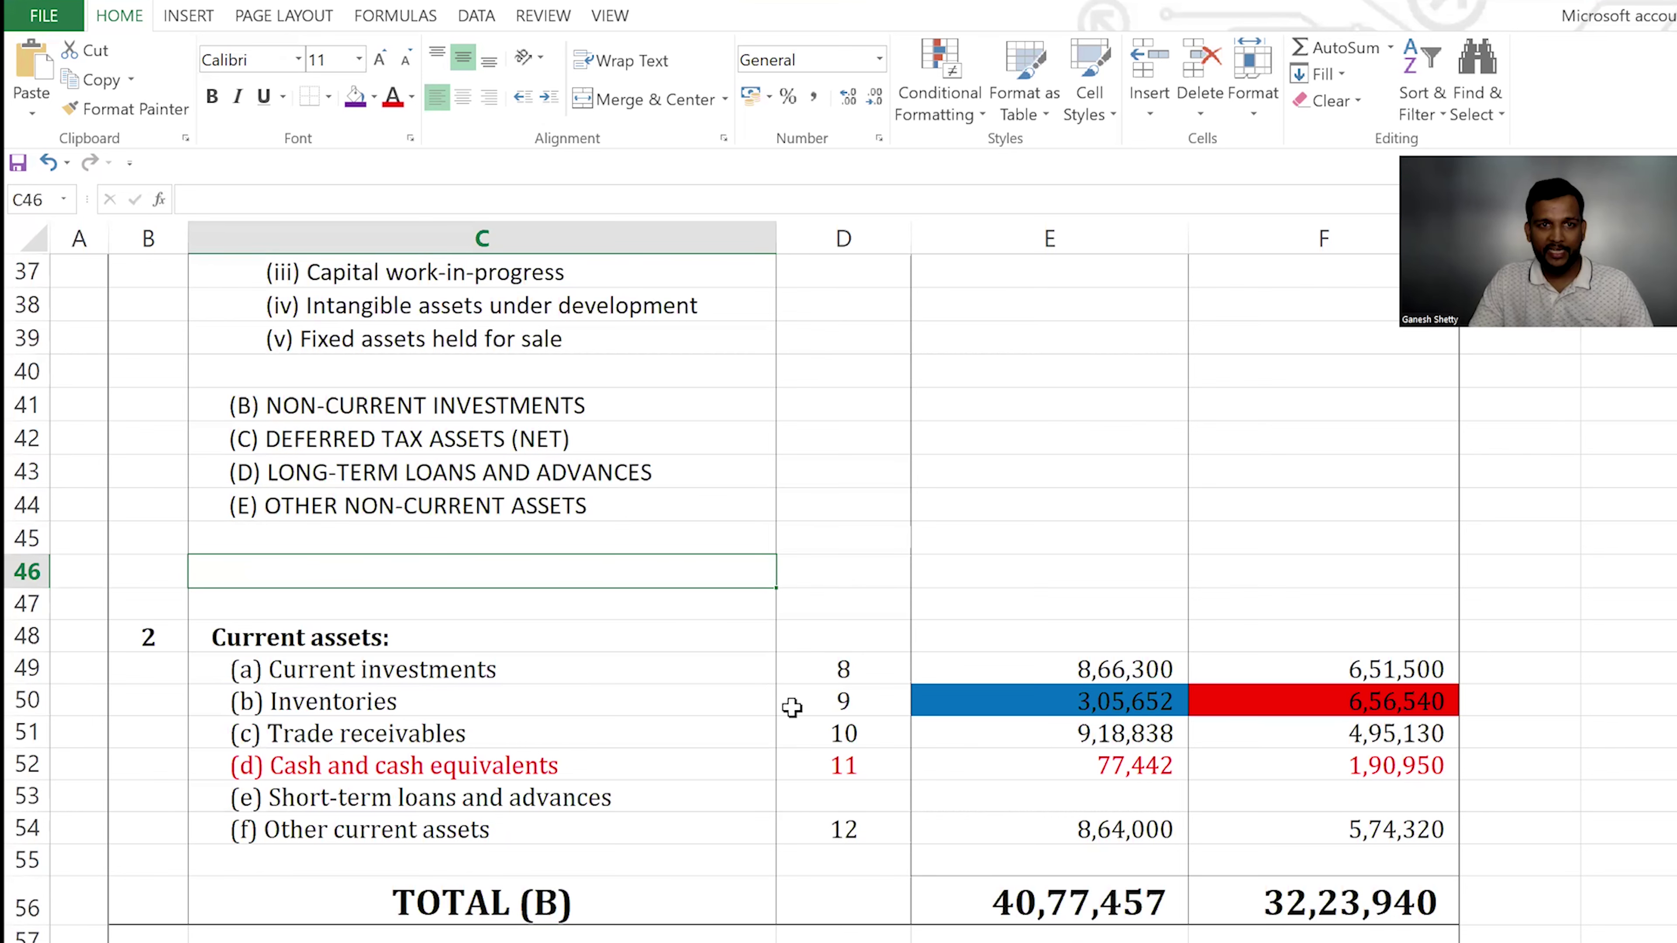
# Return to the balance sheet and examine the formatting of its liabilities and non-current assets sections
pyautogui.scroll(5, 792, 707)
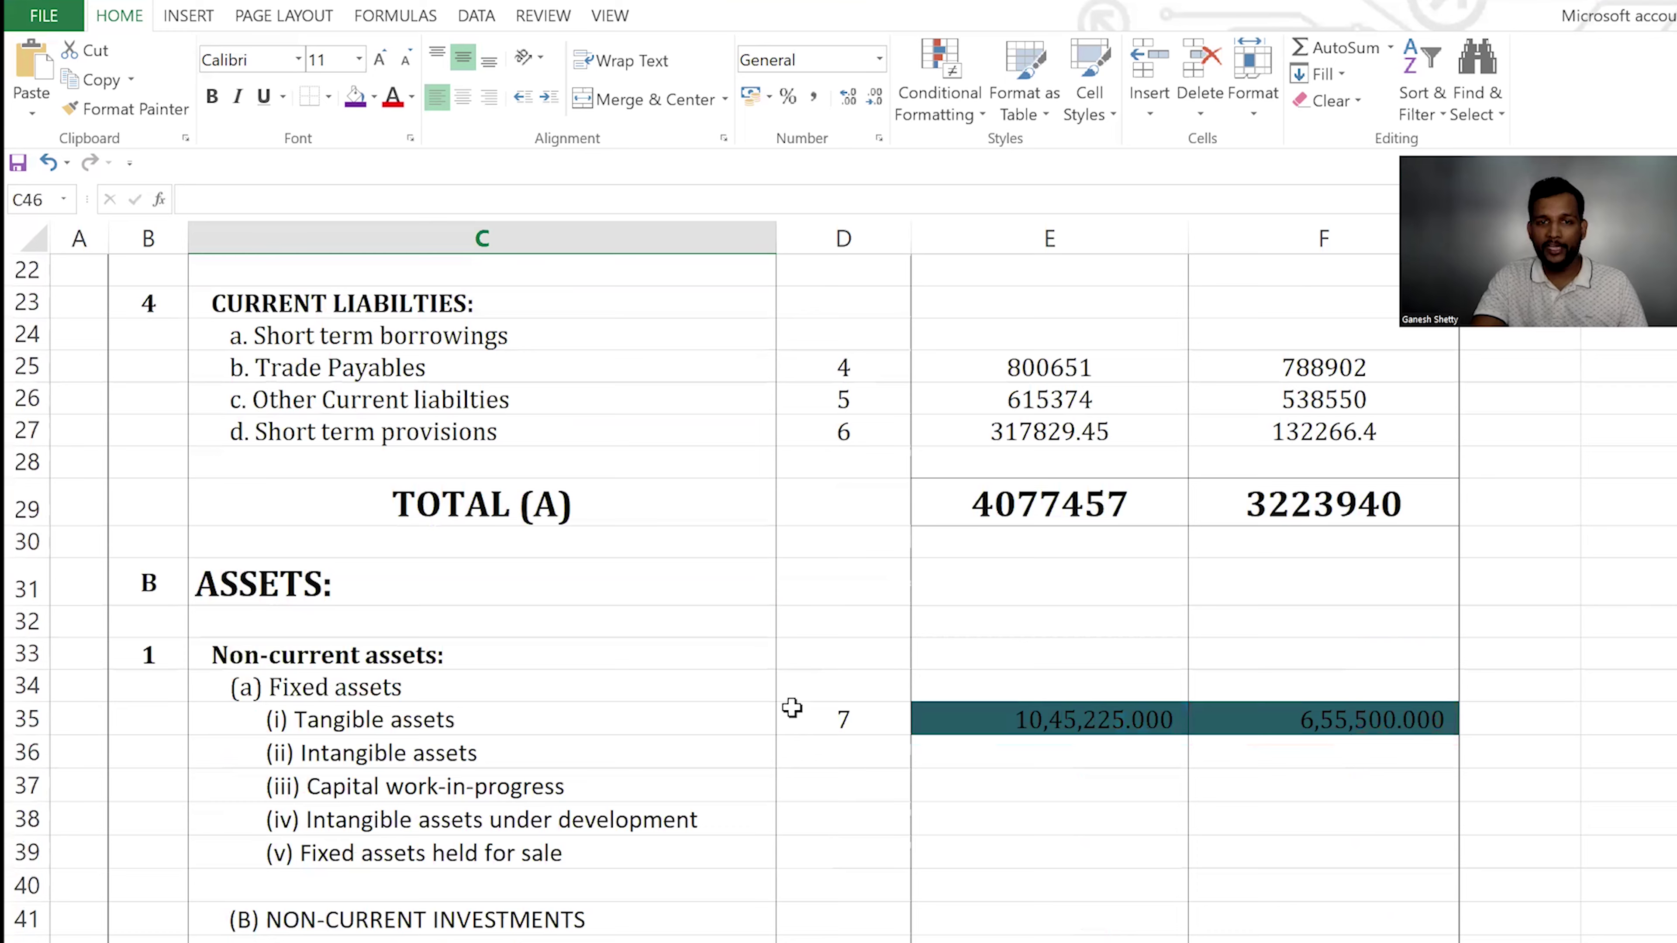
pyautogui.scroll(7, 792, 708)
pyautogui.scroll(-5, 791, 708)
pyautogui.scroll(2, 792, 708)
pyautogui.scroll(-5, 792, 708)
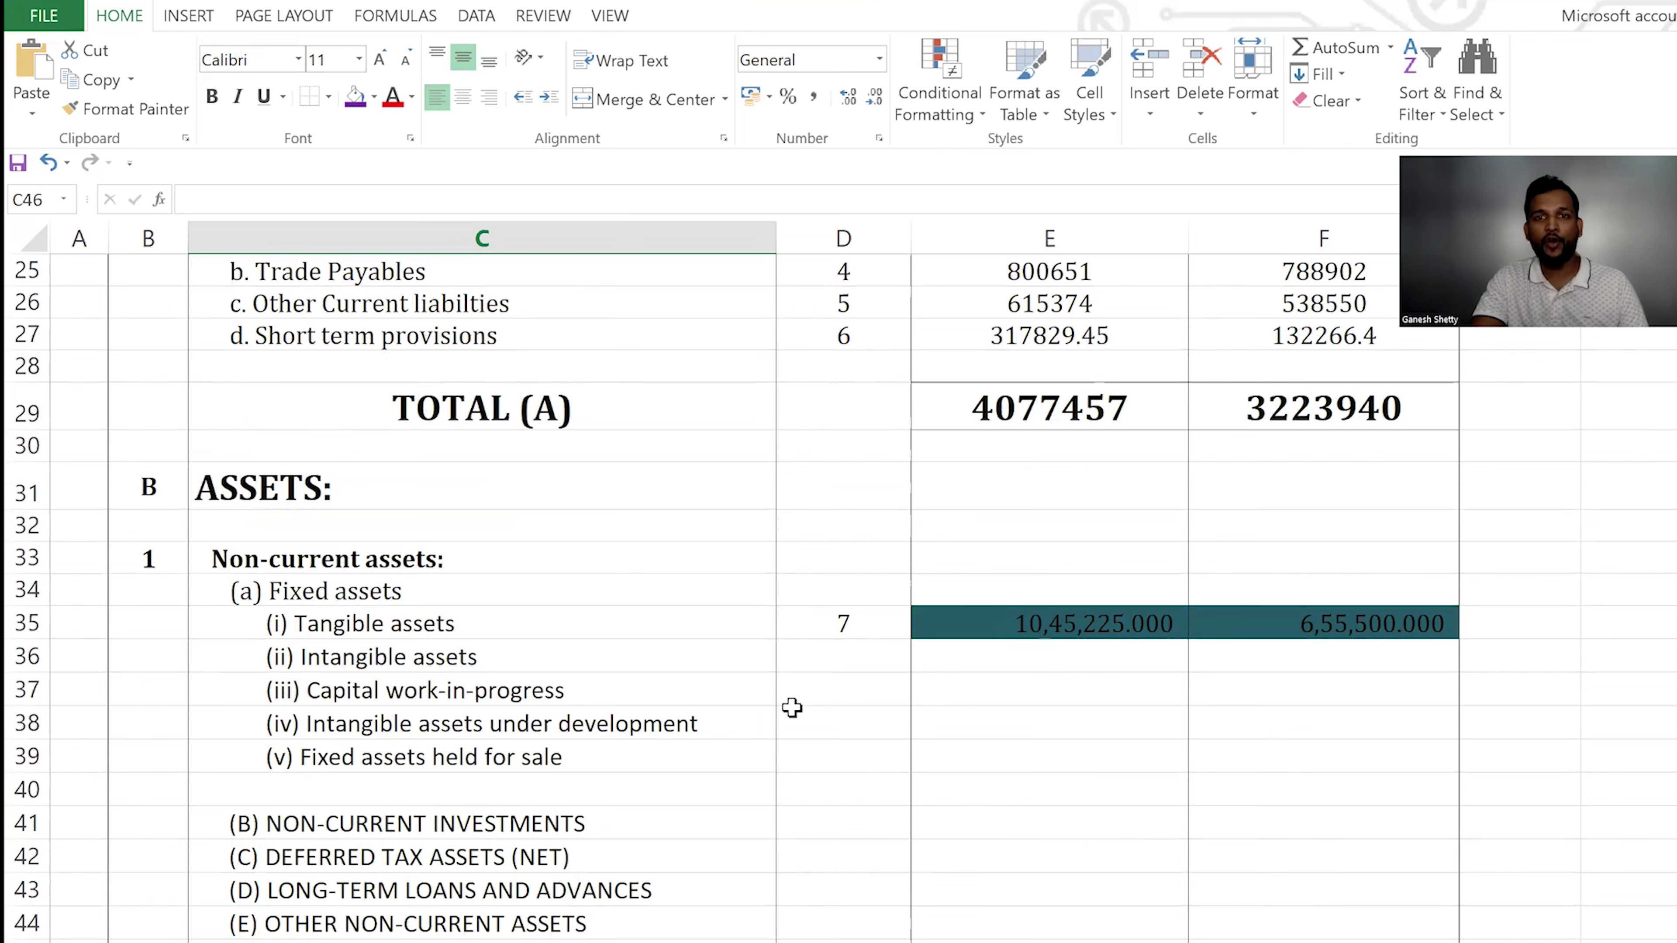
pyautogui.scroll(8, 791, 707)
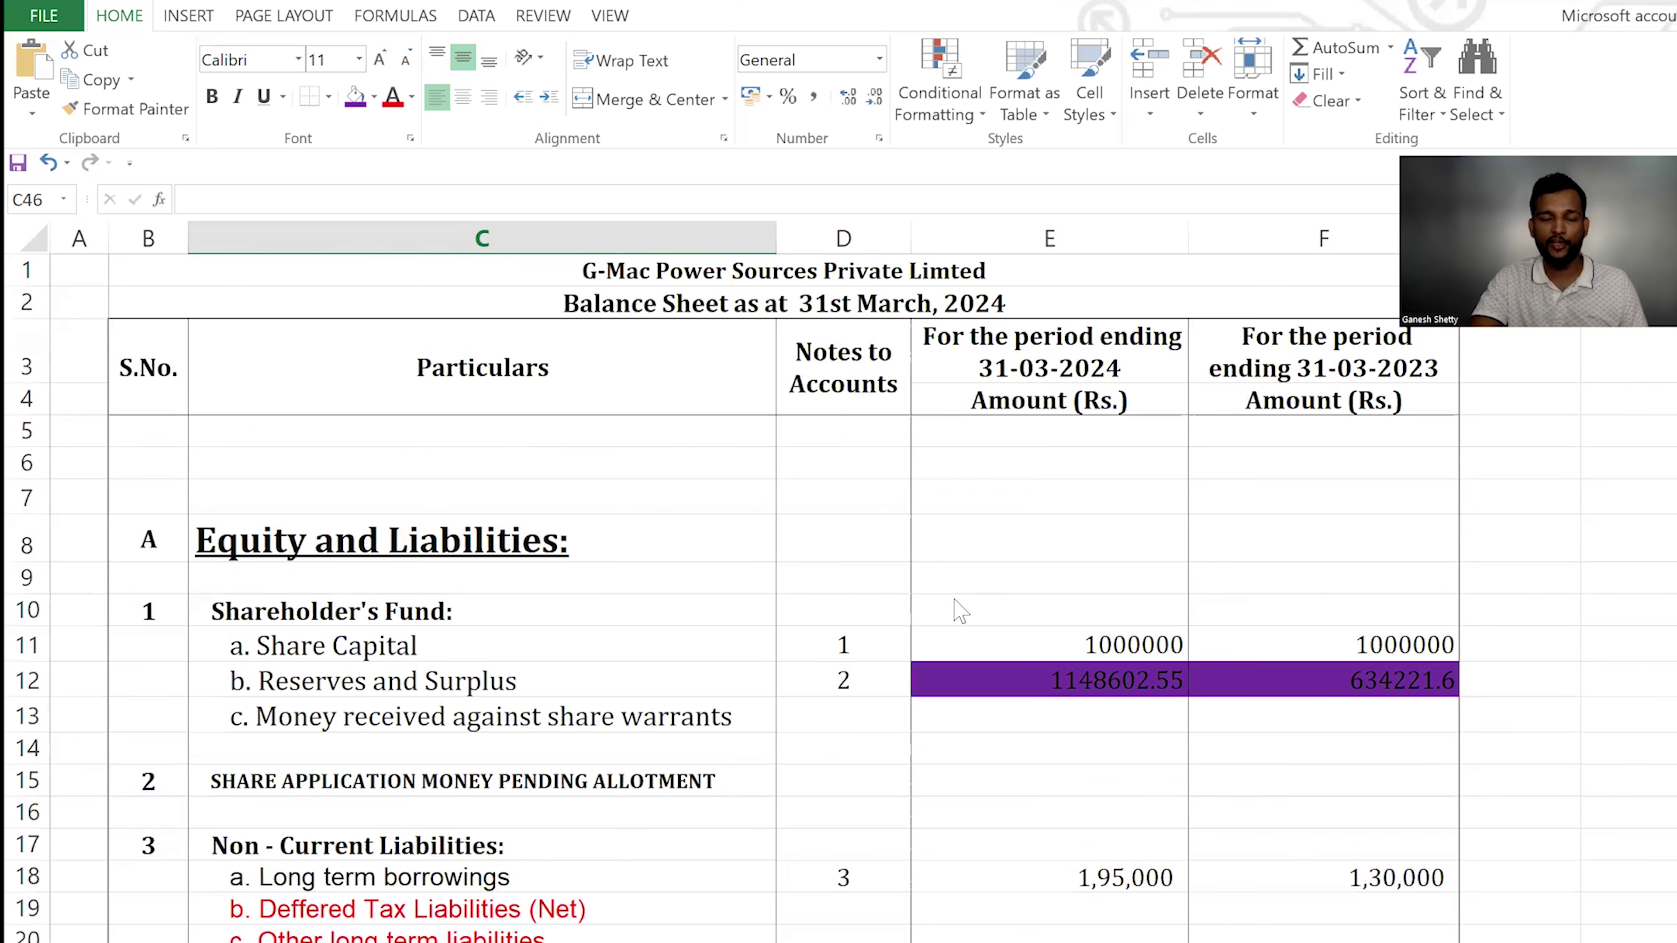
# Switch to the FinC Lab page in the browser and read the Excel presentation standards for font and text sizes
pyautogui.hotkey('alt', 'Tab')
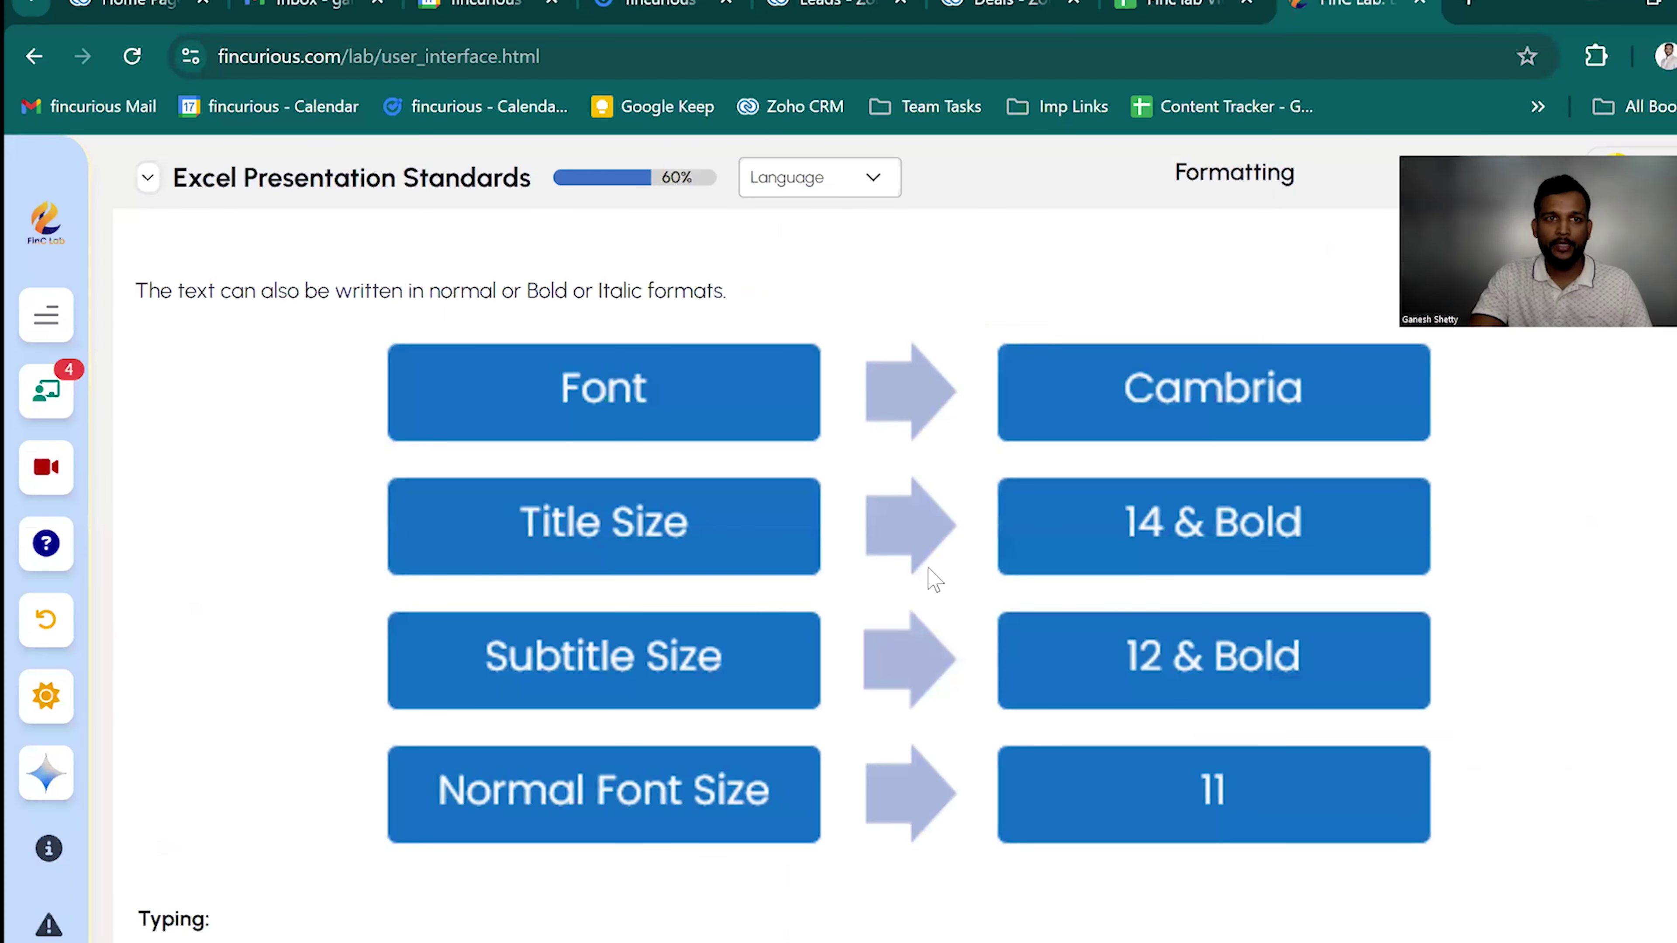
pyautogui.scroll(4, 931, 565)
pyautogui.scroll(-2, 931, 580)
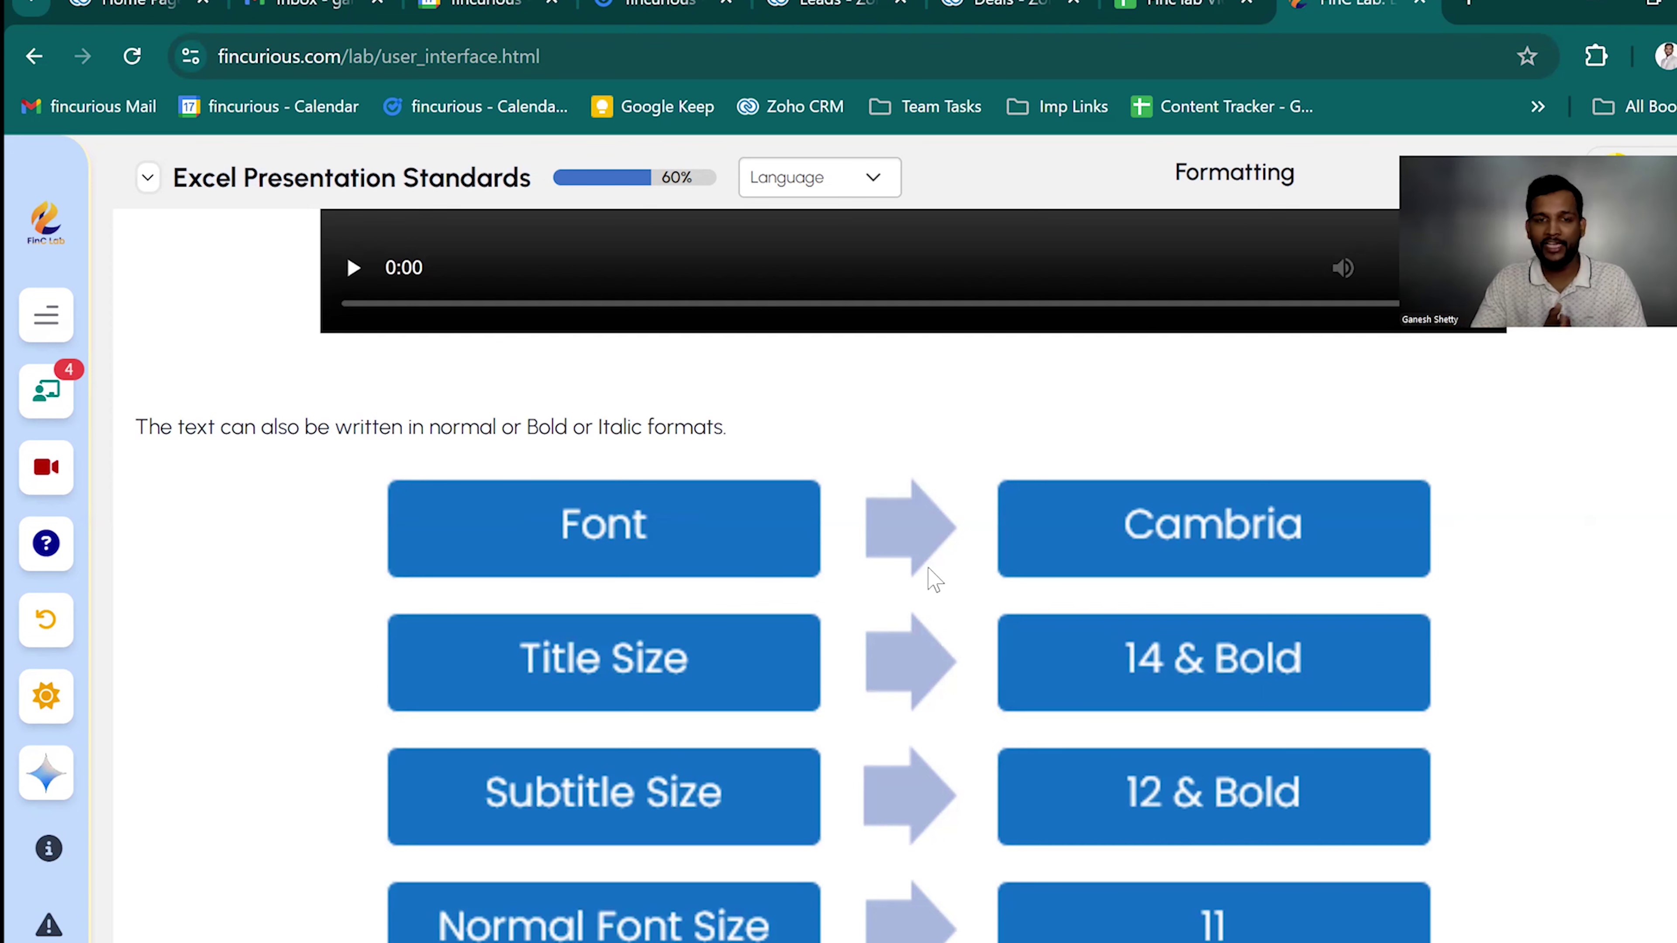
pyautogui.scroll(-4, 940, 786)
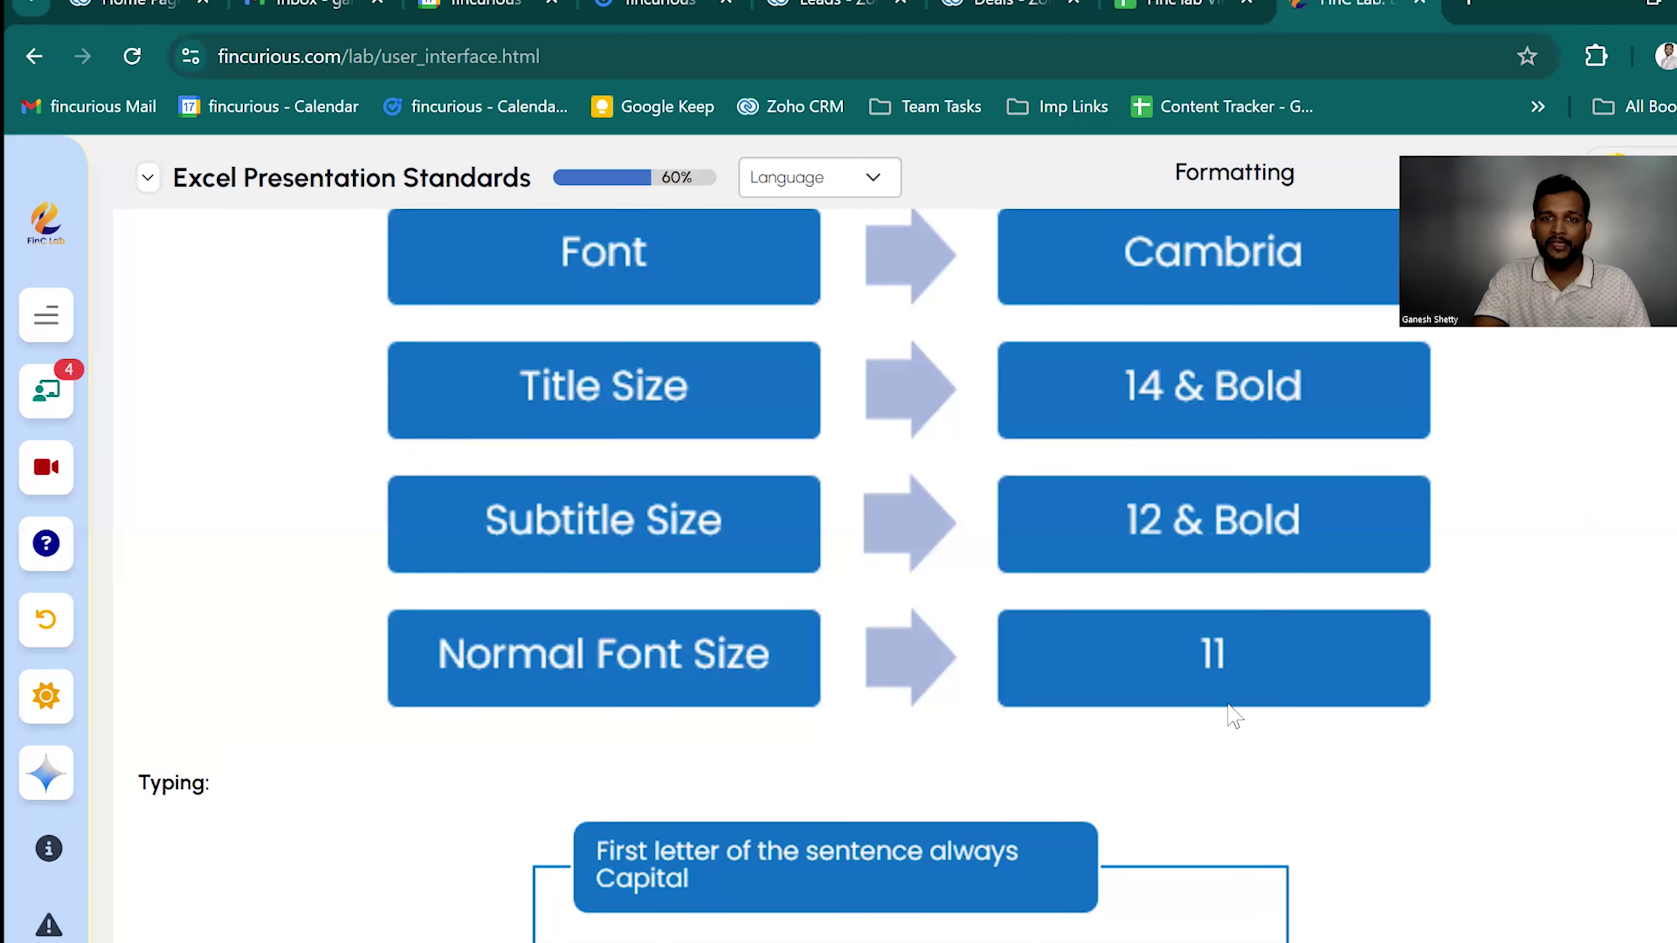
pyautogui.scroll(2, 1190, 704)
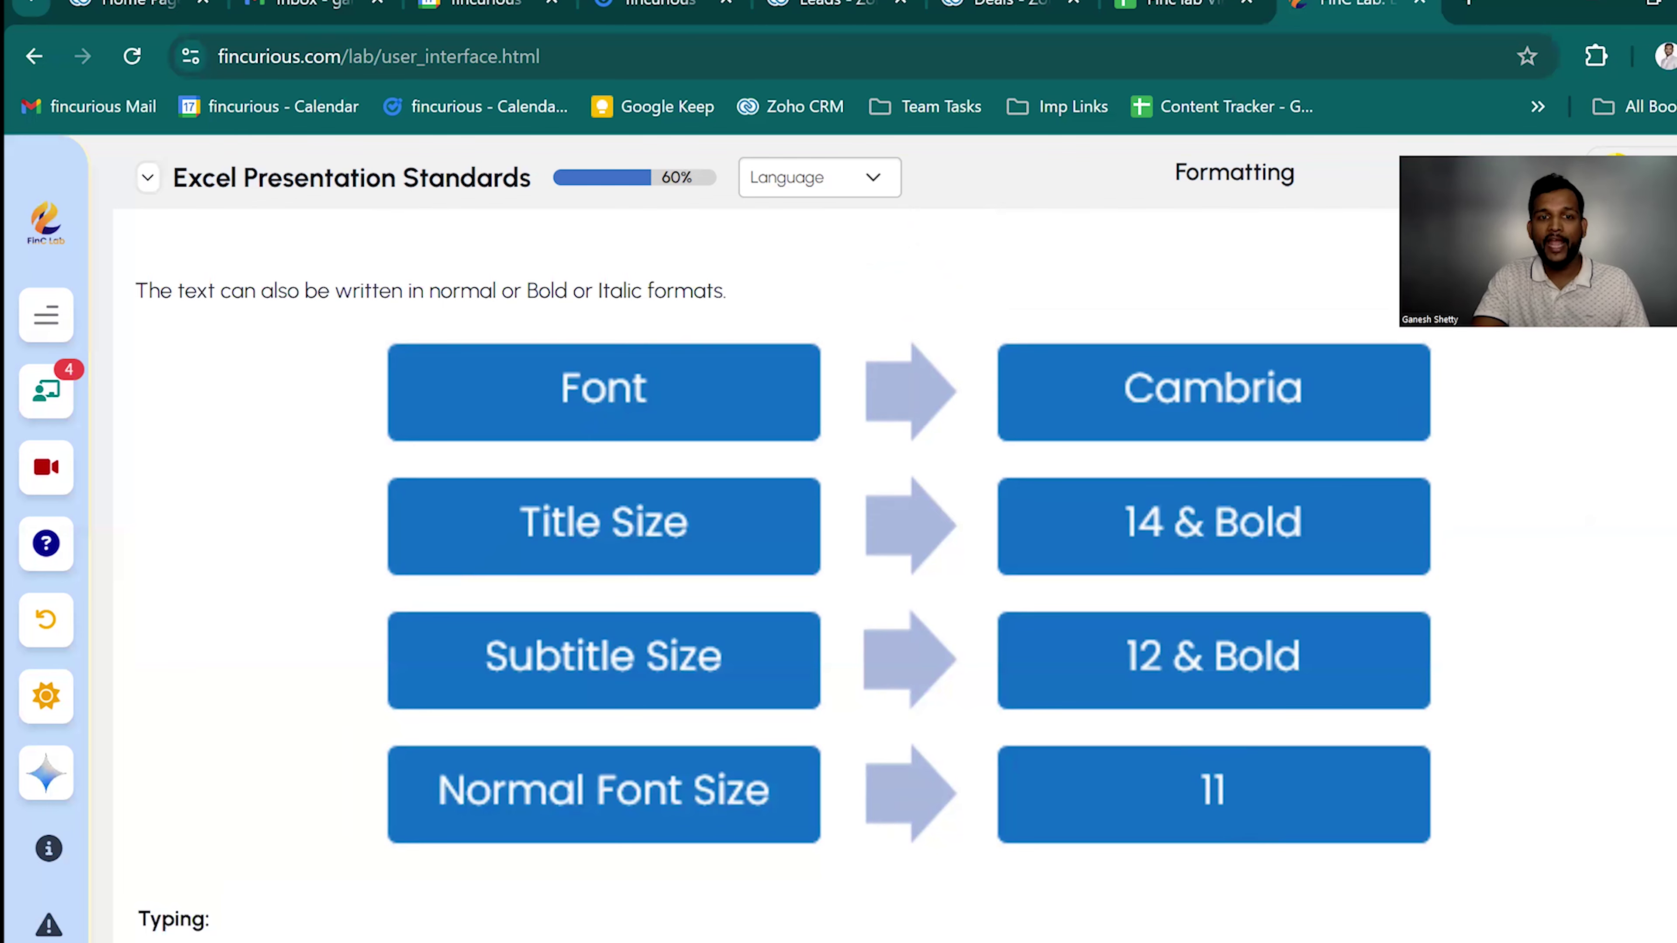
# Switch back to Excel and look over the whole balance sheet for deviations from the font standards
pyautogui.hotkey('alt', 'Tab')
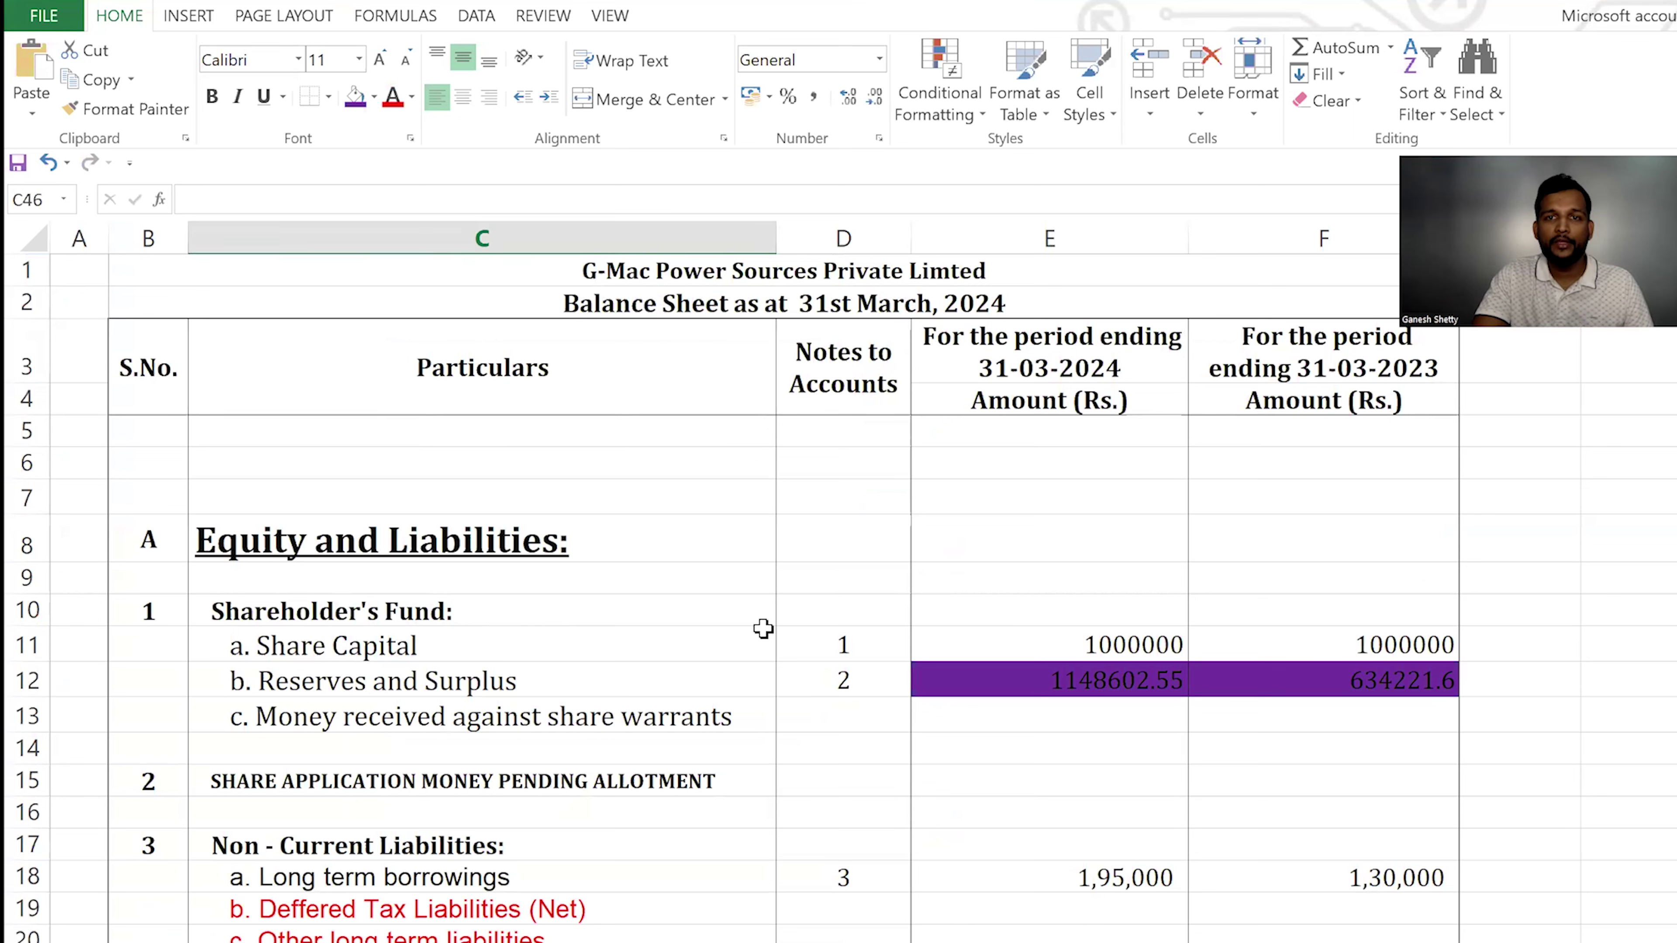
pyautogui.scroll(-9, 763, 628)
pyautogui.scroll(1, 763, 629)
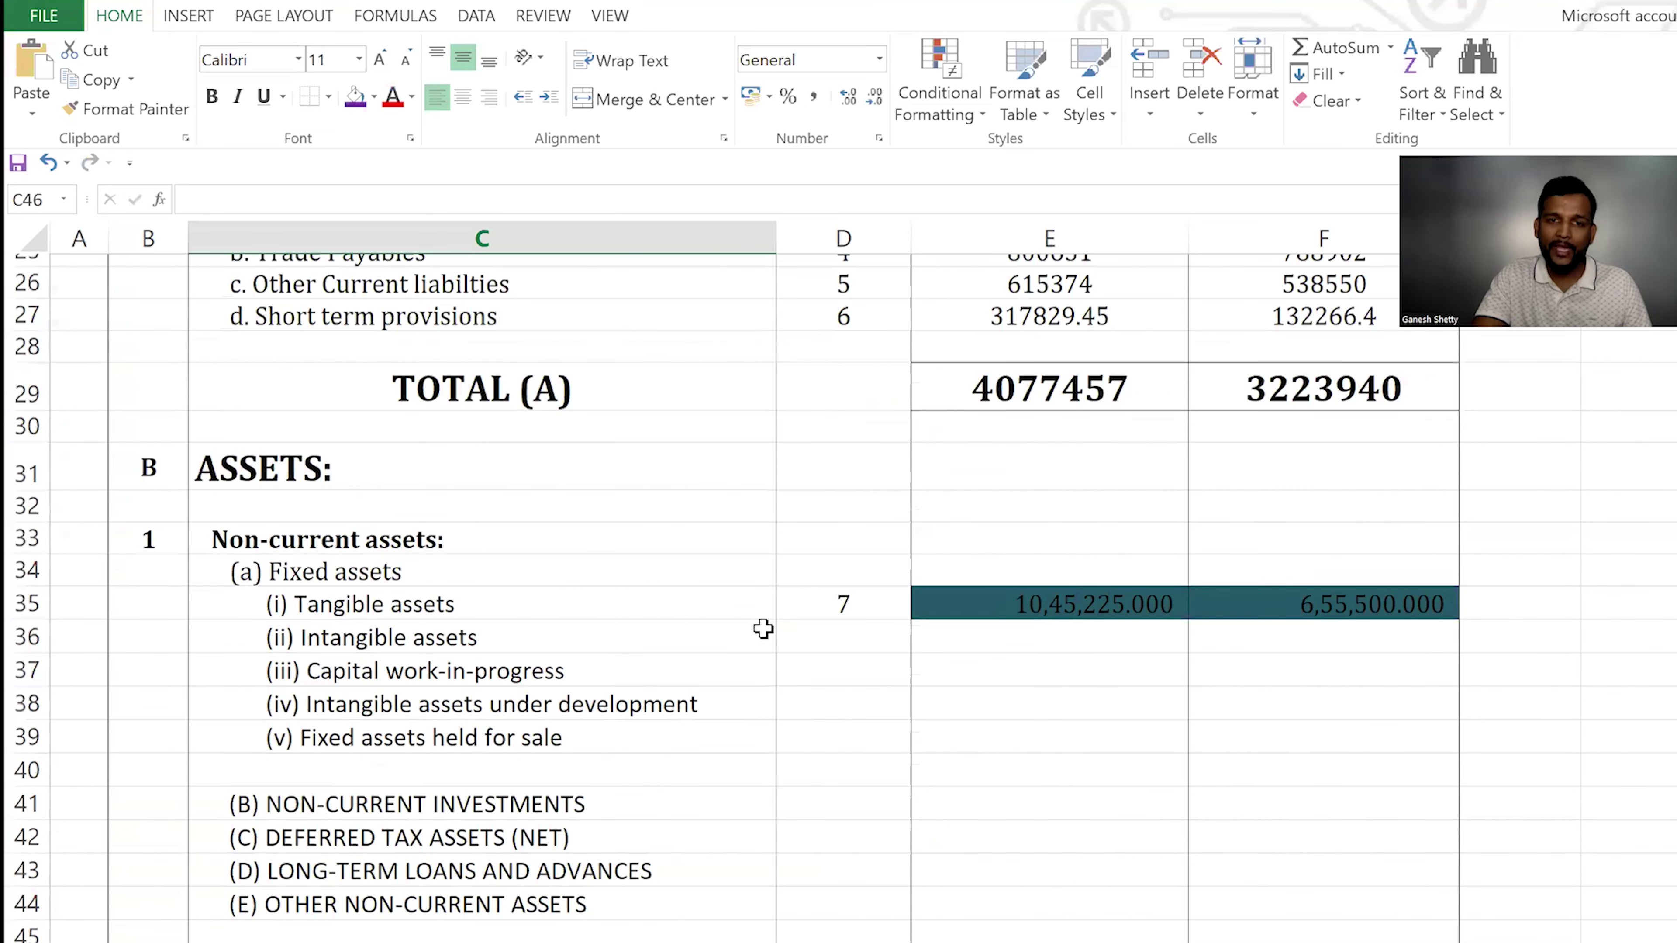
pyautogui.scroll(-5, 773, 654)
pyautogui.scroll(13, 781, 677)
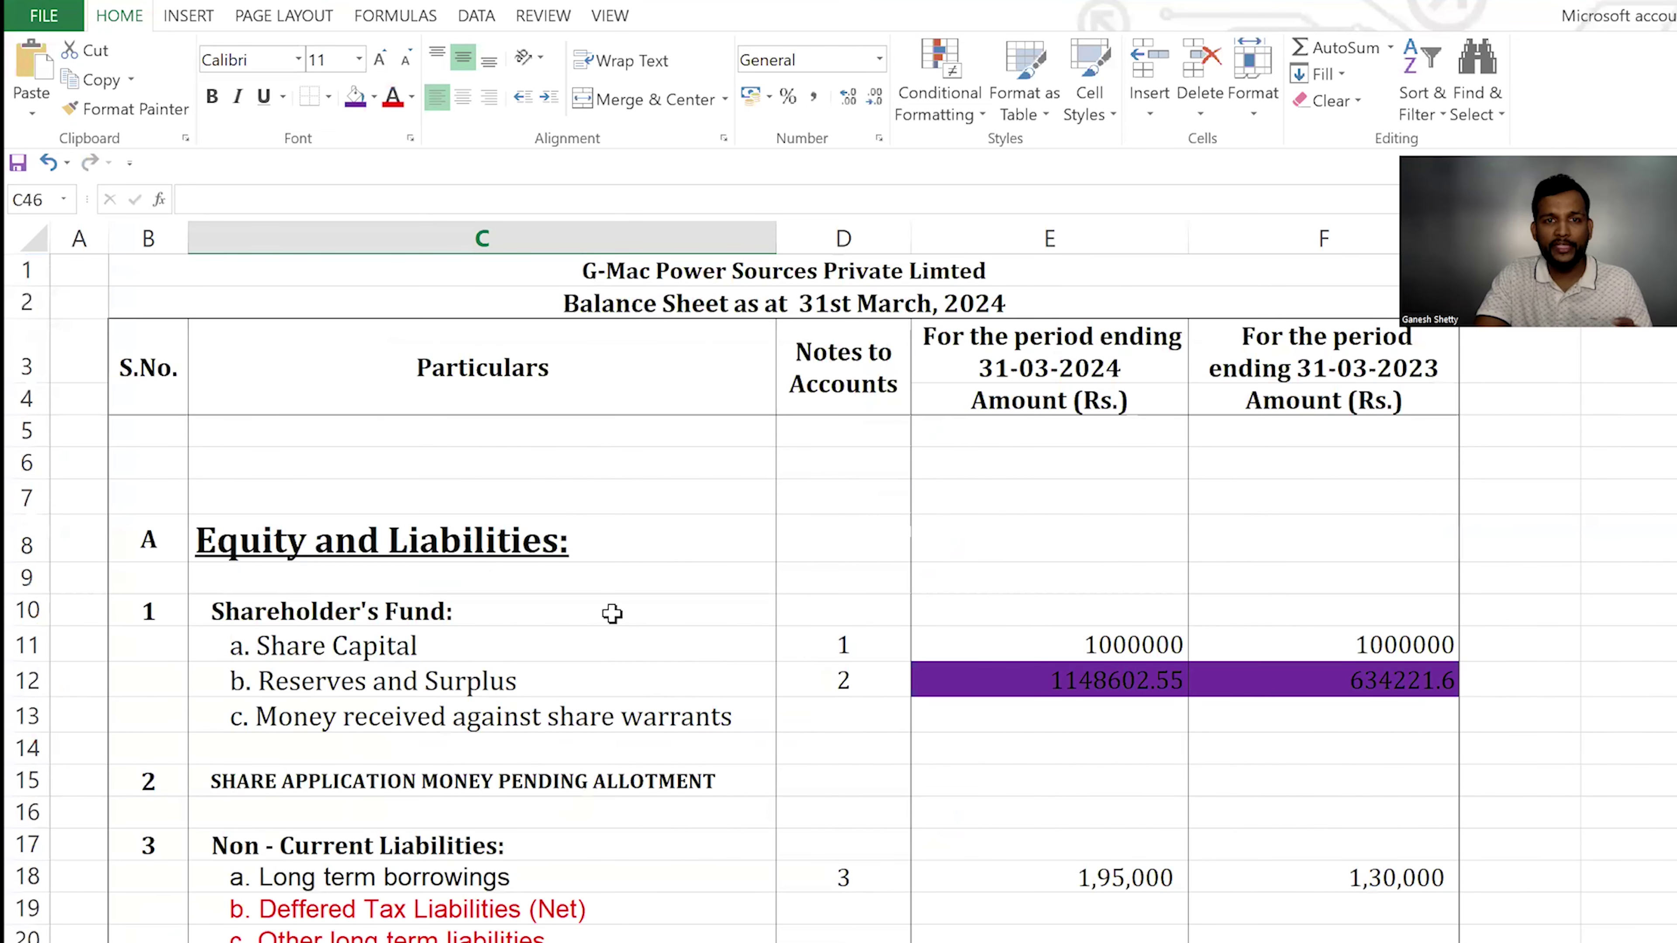
# Check the fonts and sizes of the Share Capital, Trade Payables, Deffered Tax Liabilities and Other Non-Current Assets labels
pyautogui.click(462, 655)
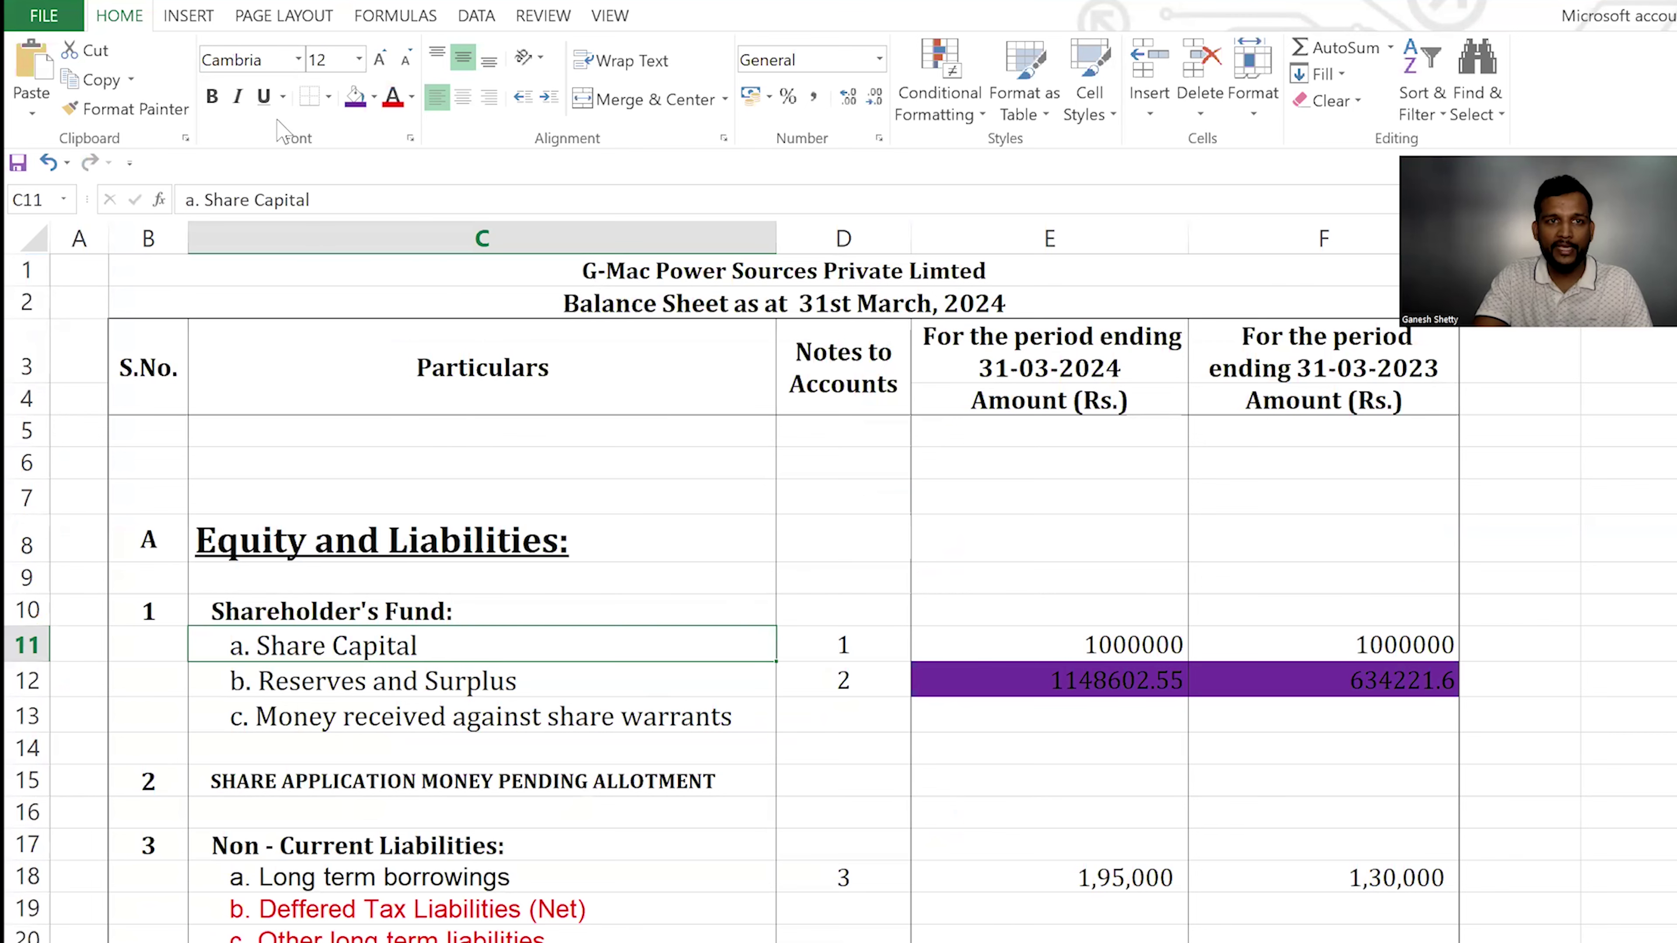
pyautogui.scroll(-3, 489, 678)
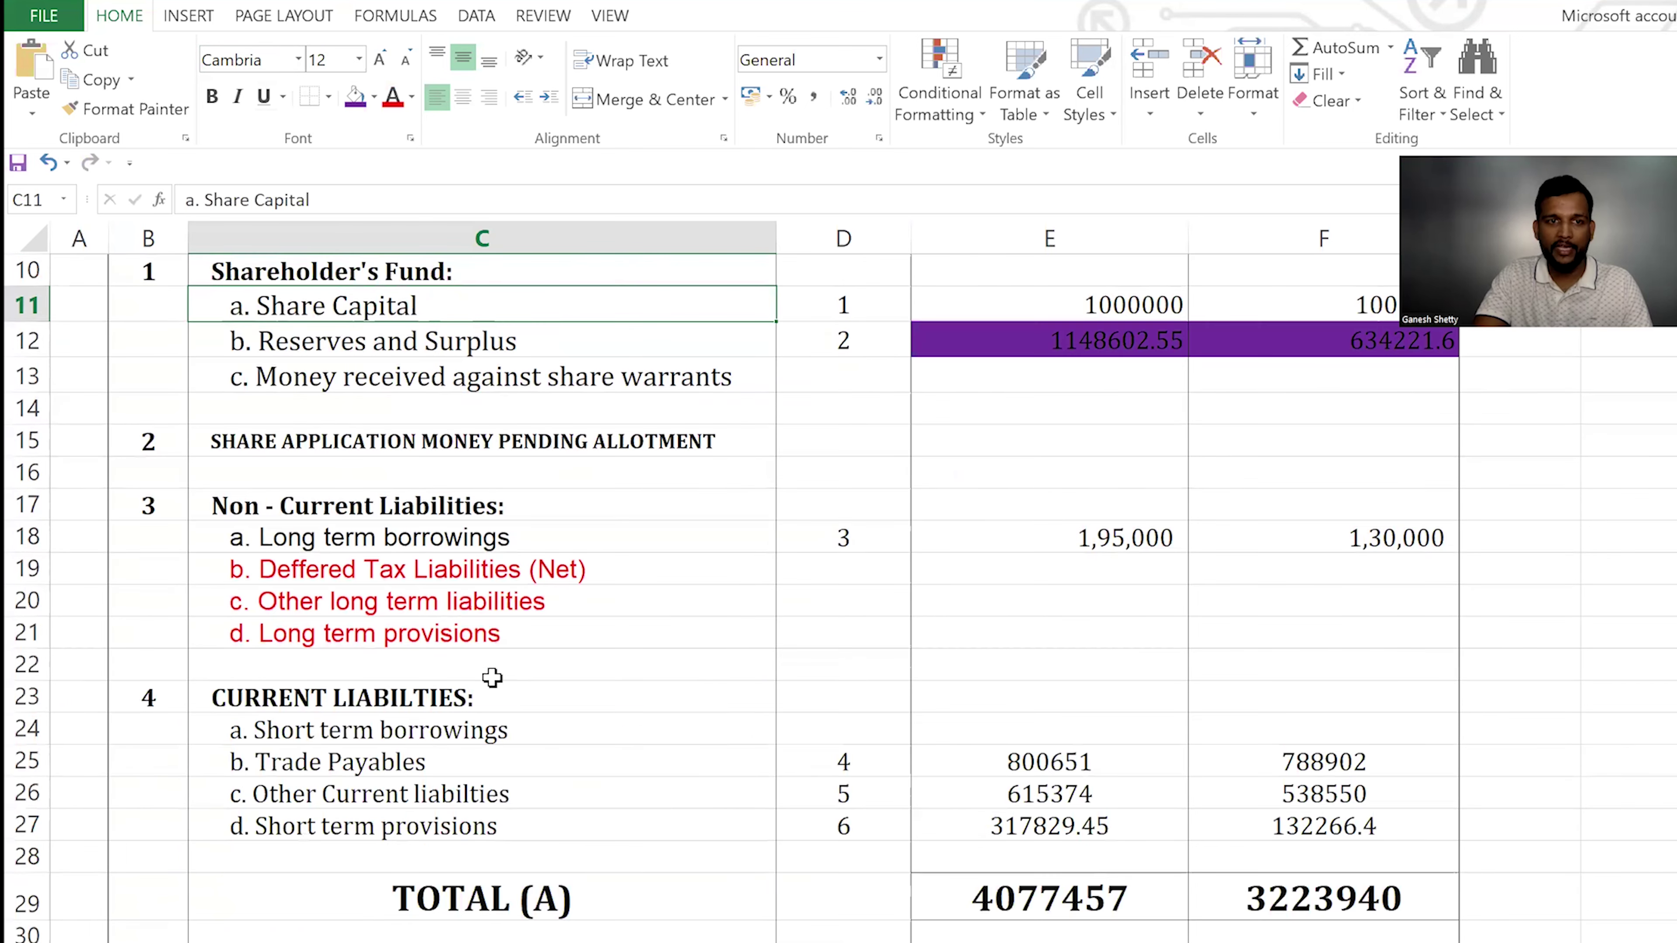
pyautogui.click(397, 770)
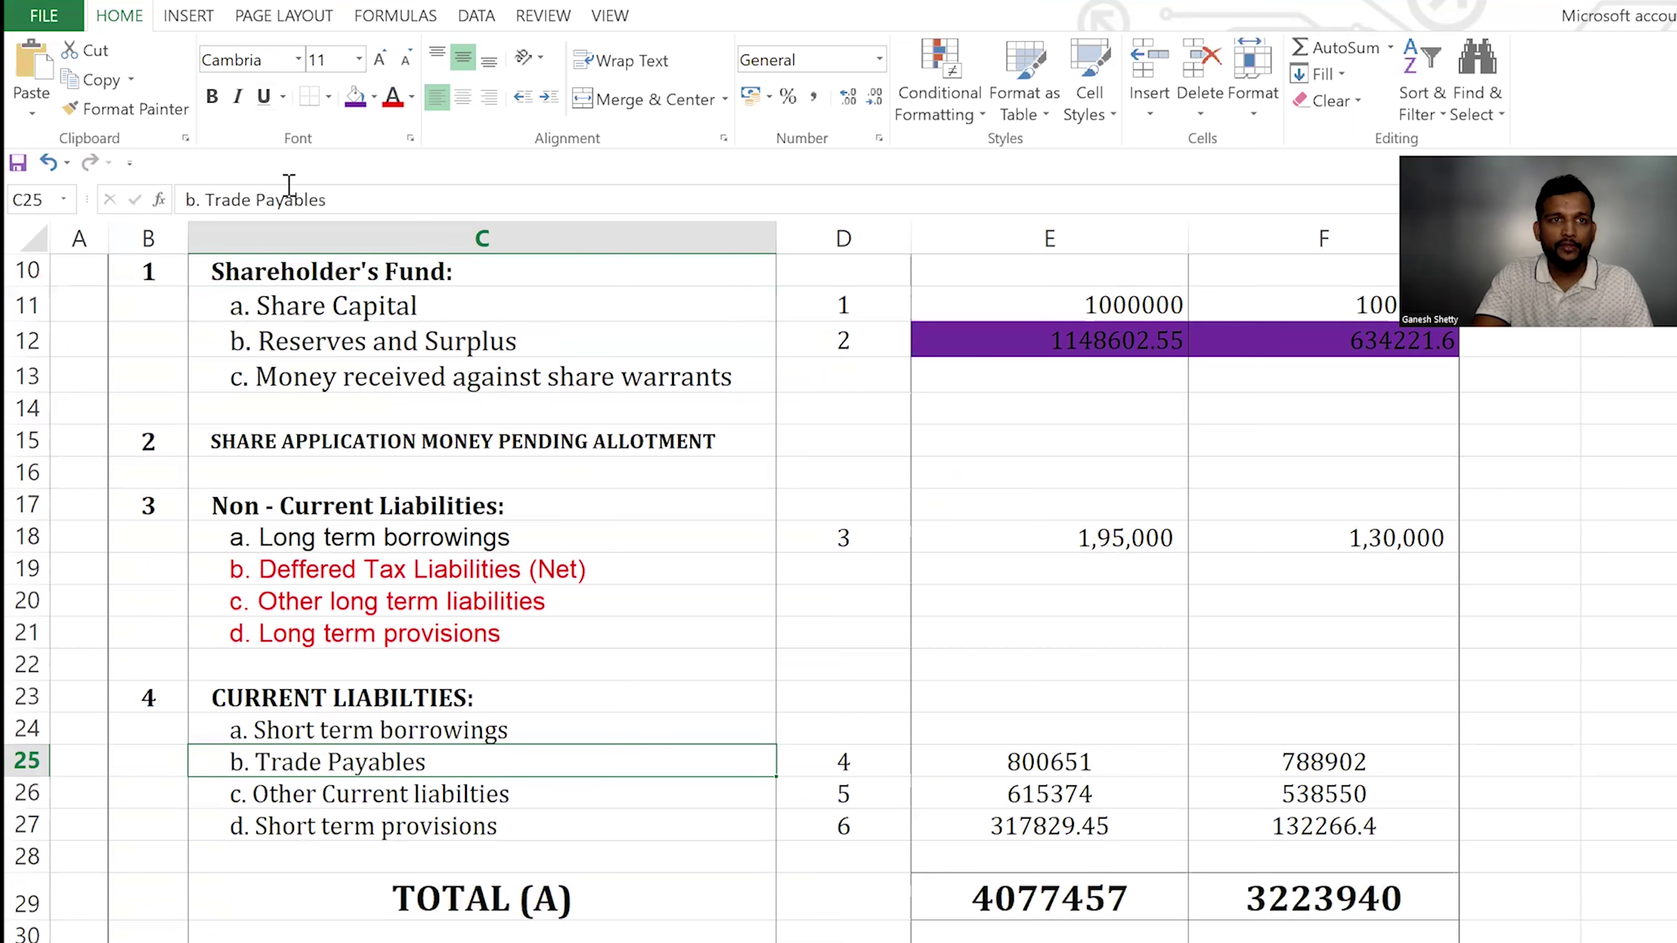
pyautogui.click(419, 580)
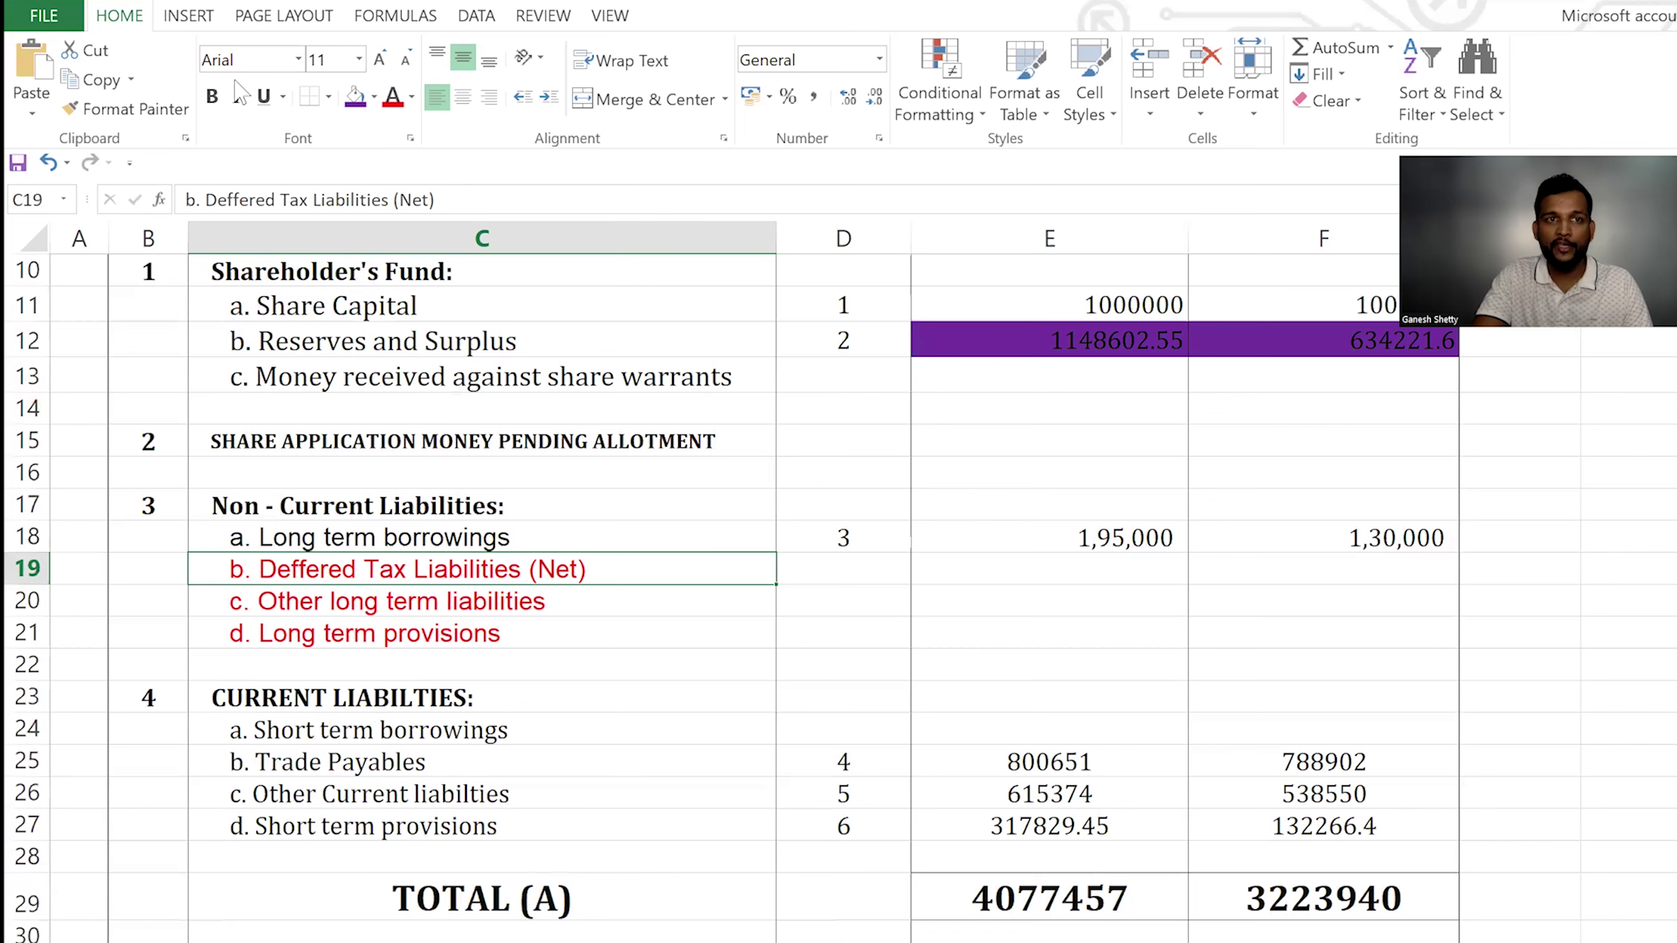
pyautogui.scroll(-9, 485, 502)
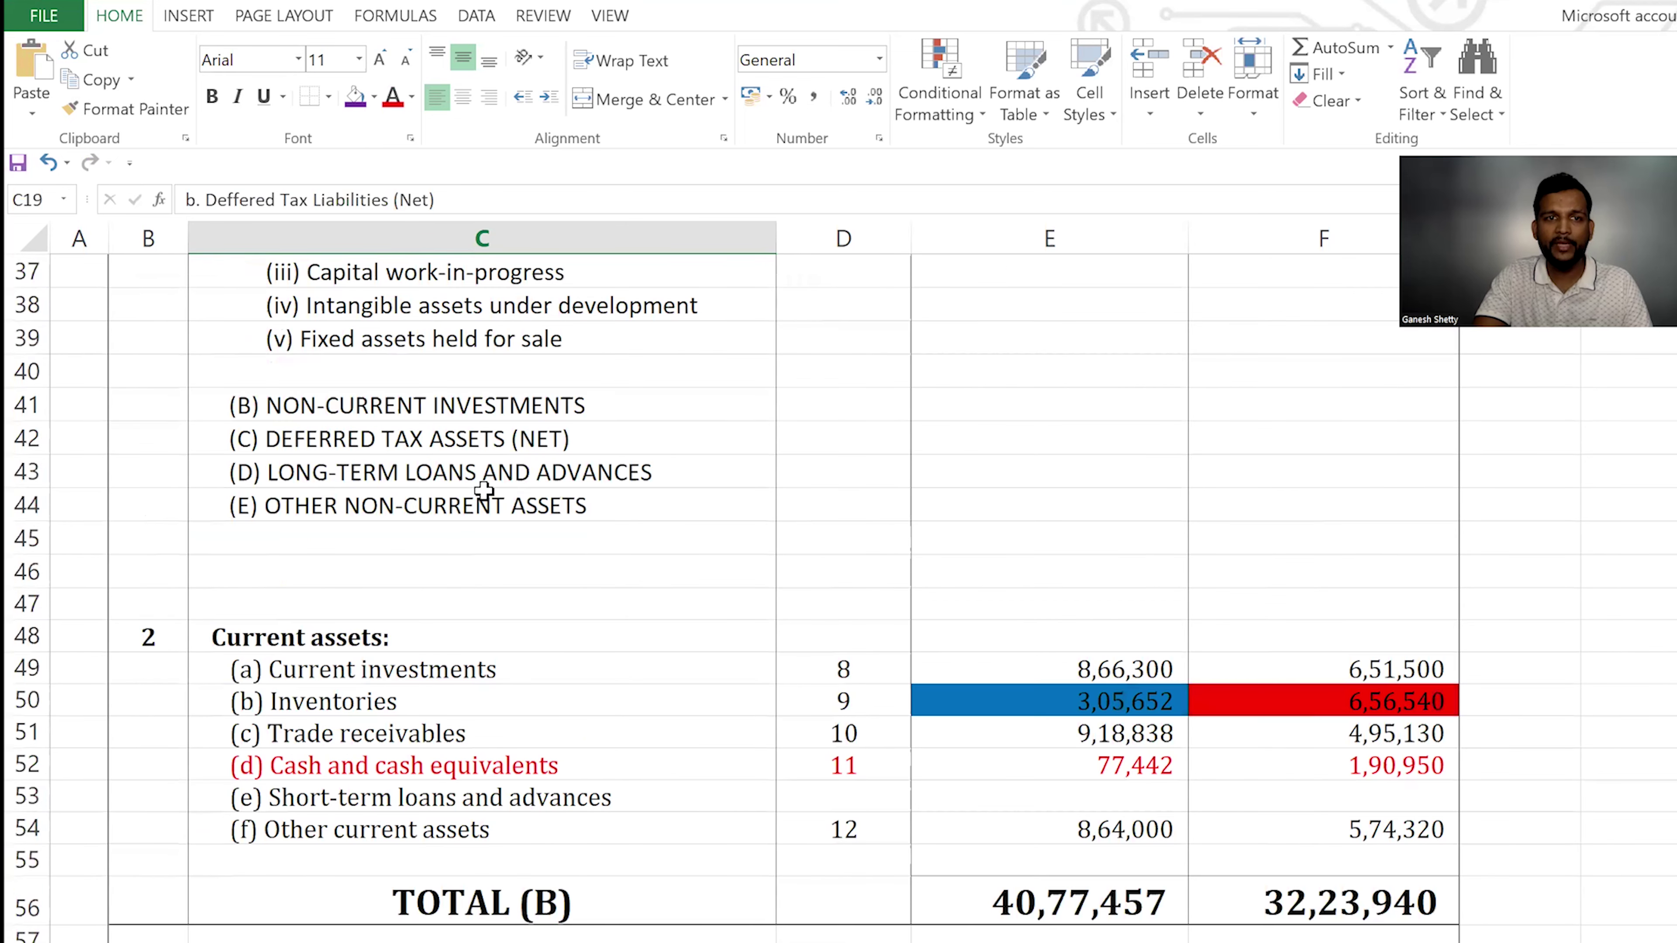
pyautogui.click(480, 503)
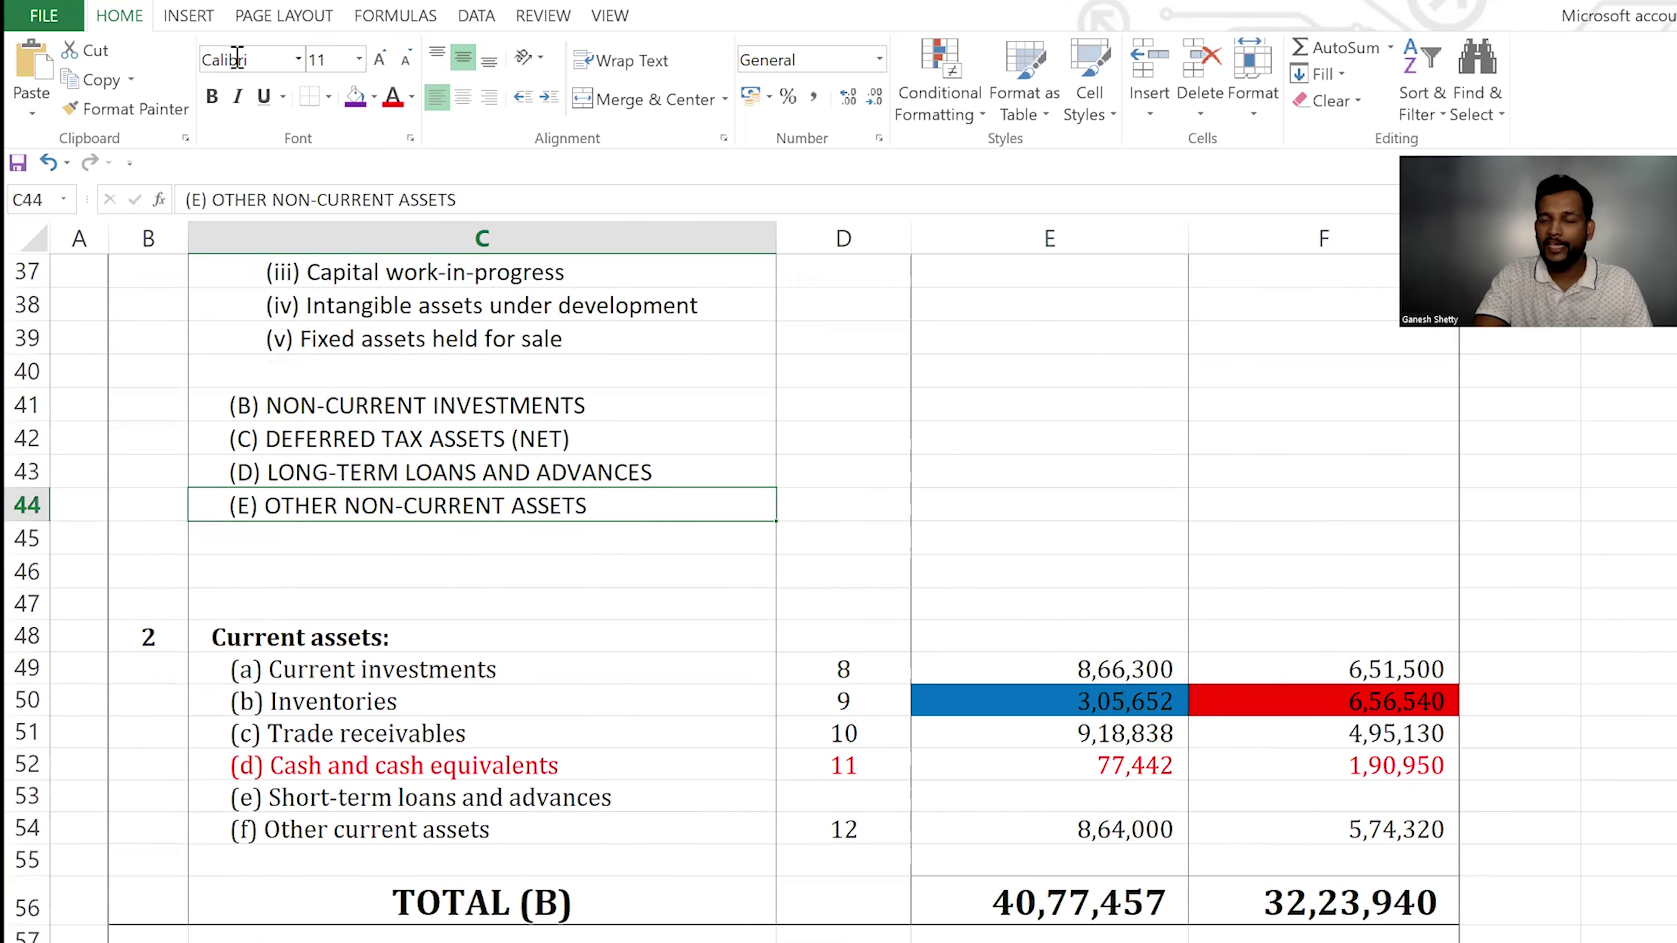
pyautogui.scroll(5, 591, 562)
pyautogui.scroll(7, 644, 680)
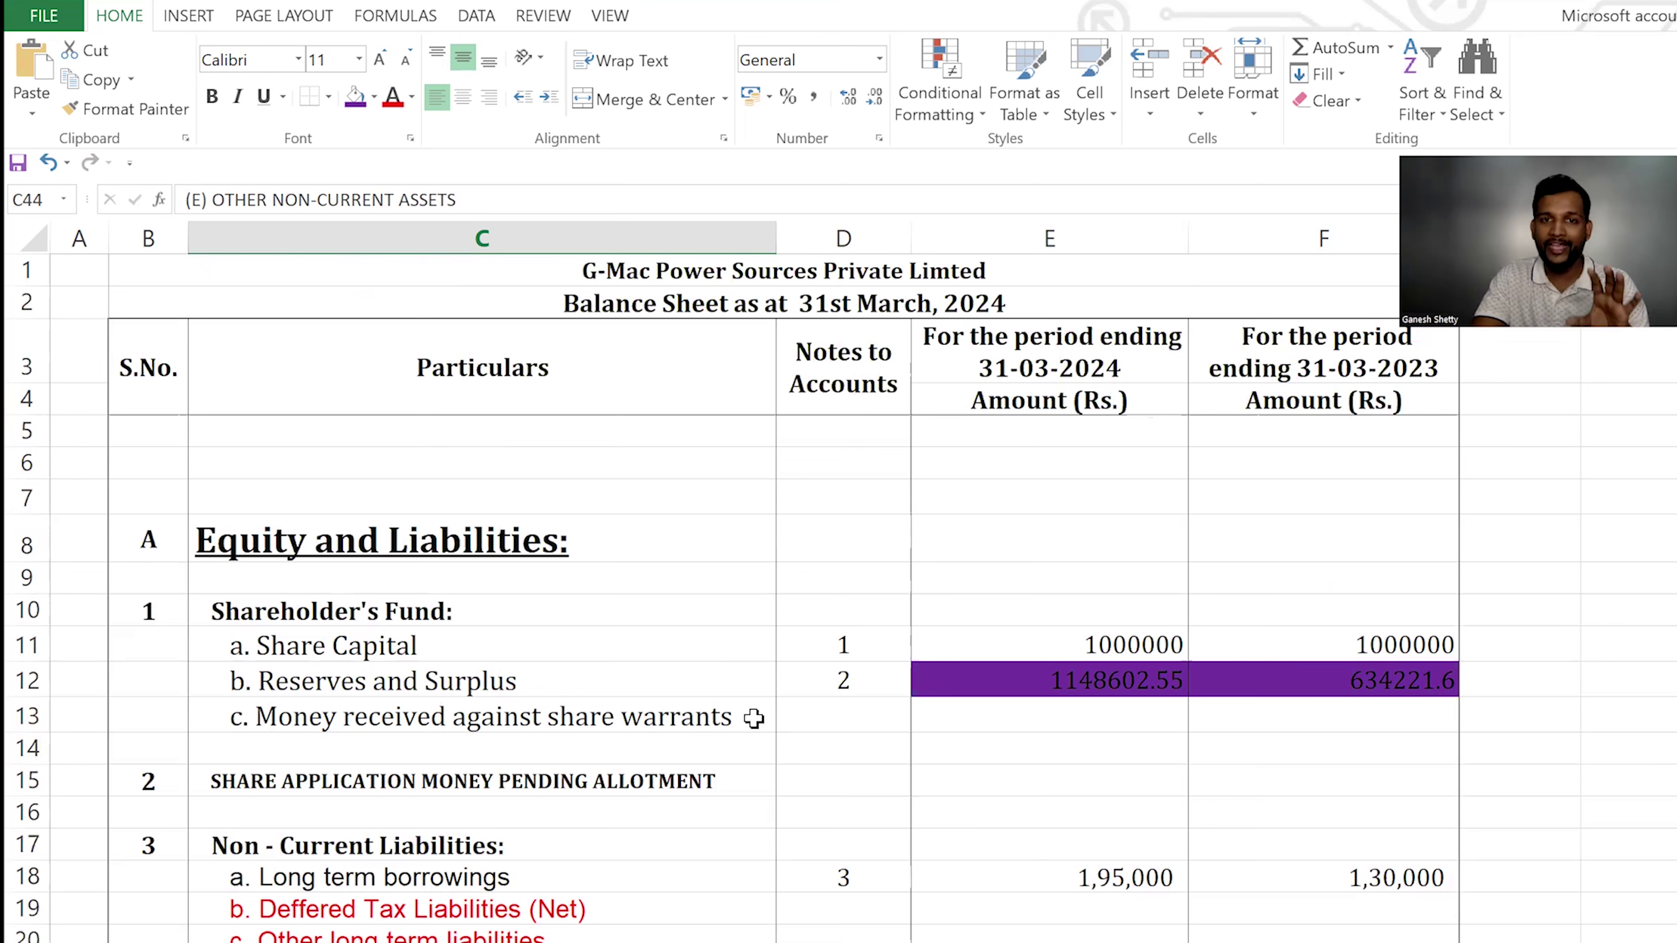
# Set the font of the entire balance sheet to Cambria
pyautogui.click(36, 246)
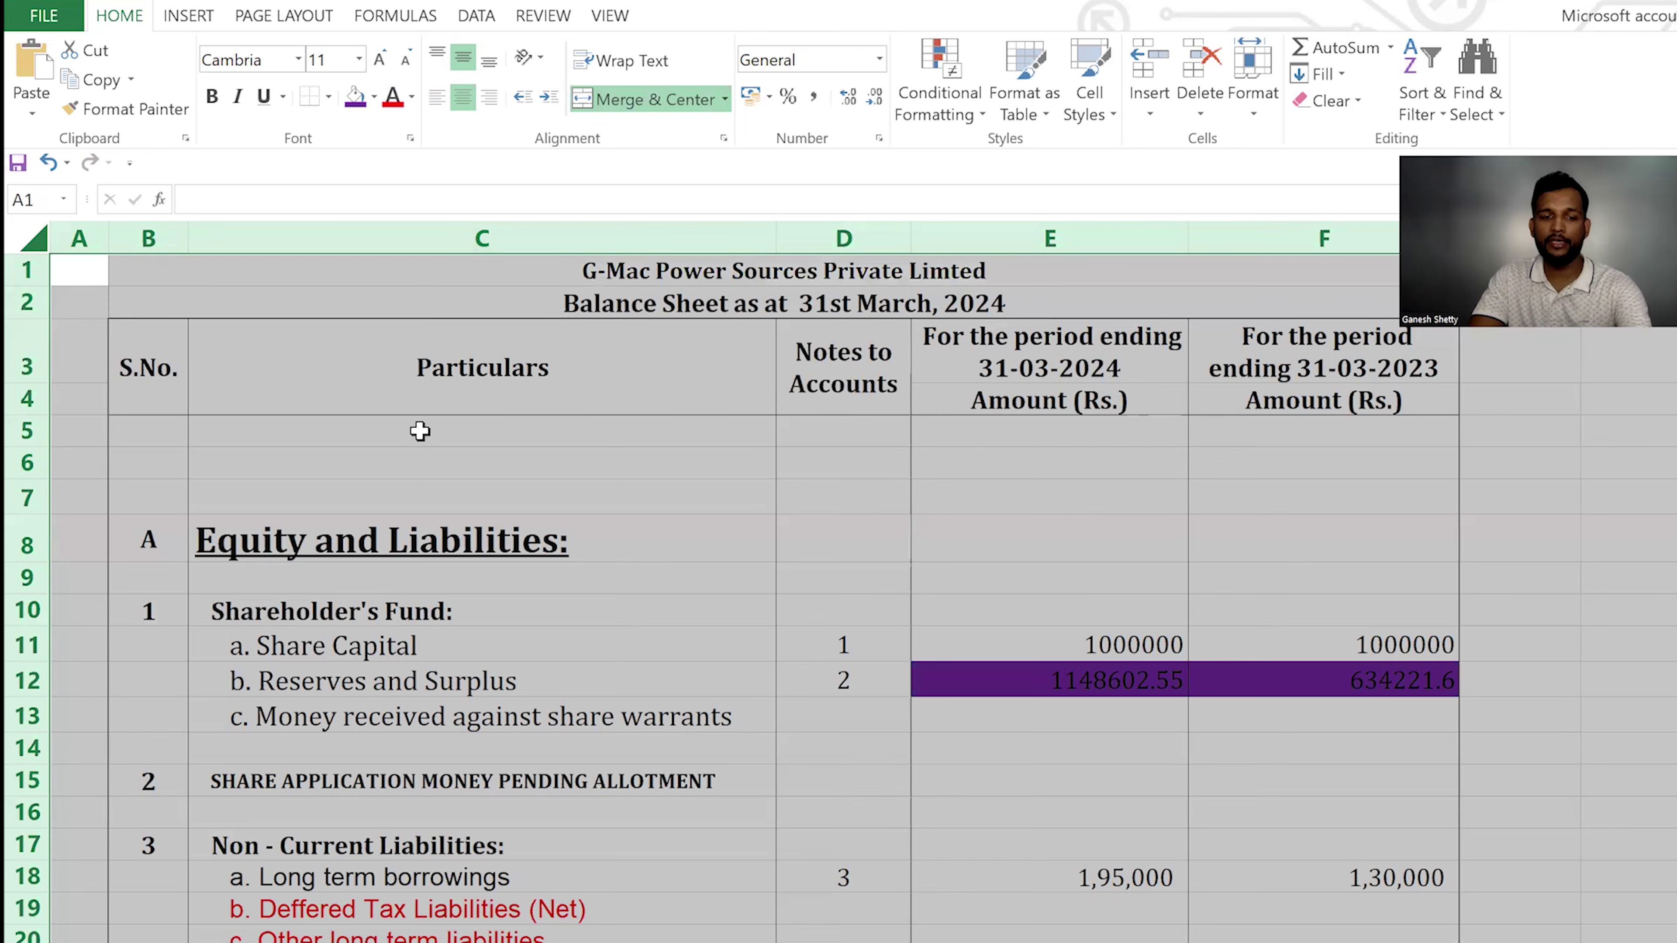
pyautogui.click(737, 491)
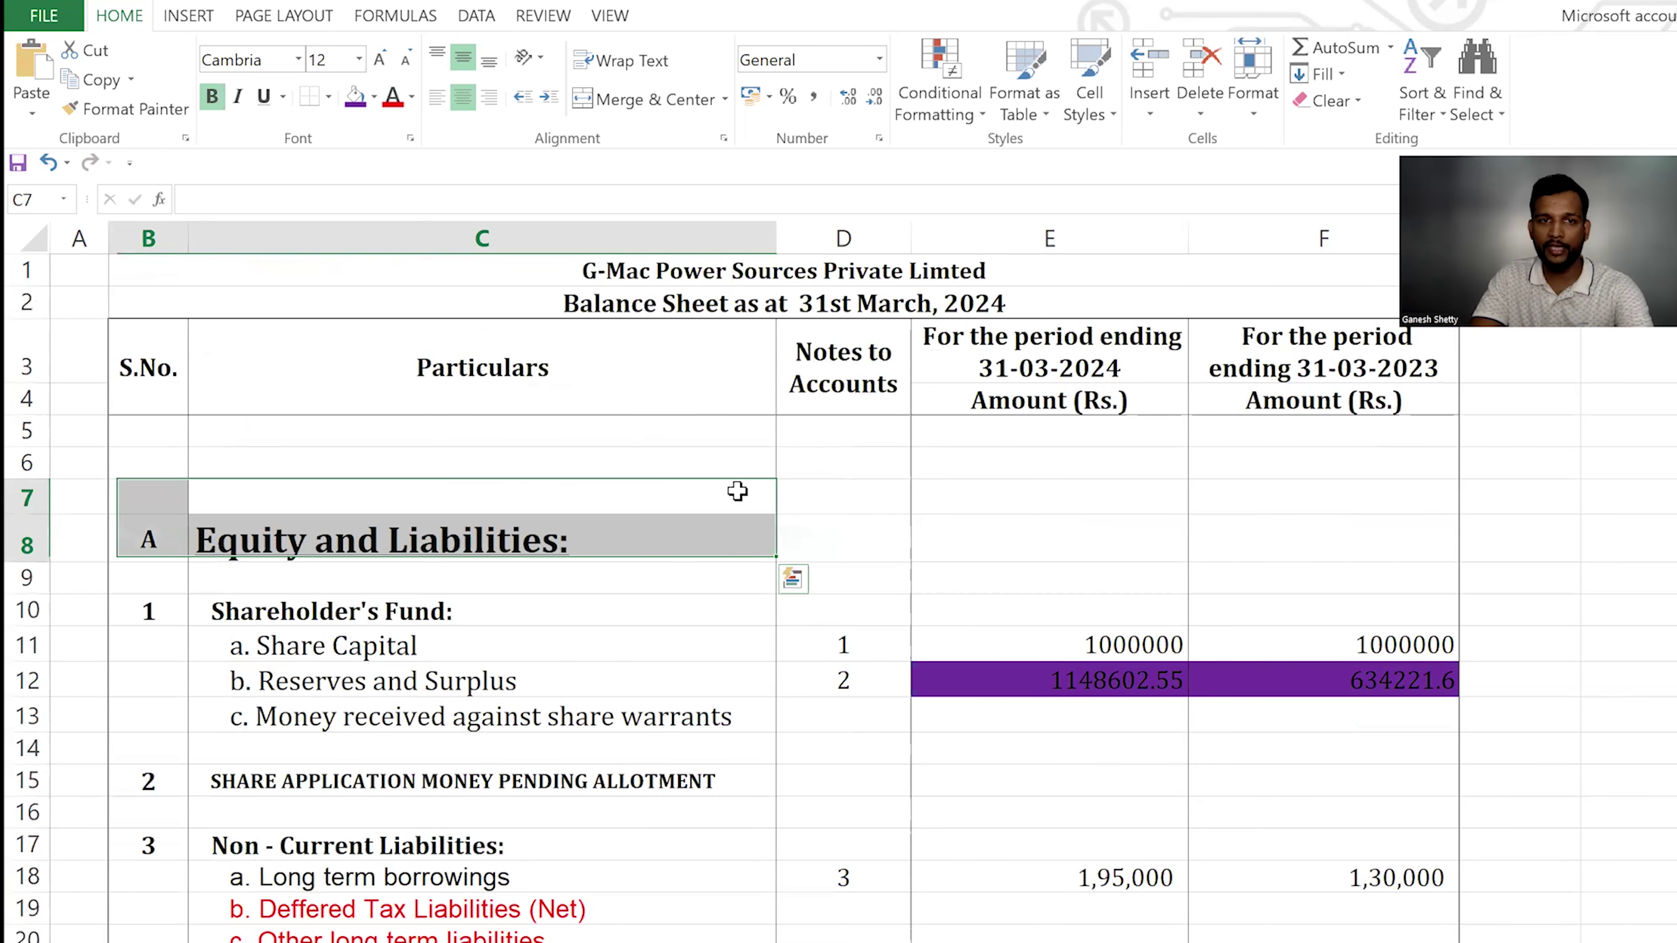
pyautogui.hotkey('ctrl', 'a')
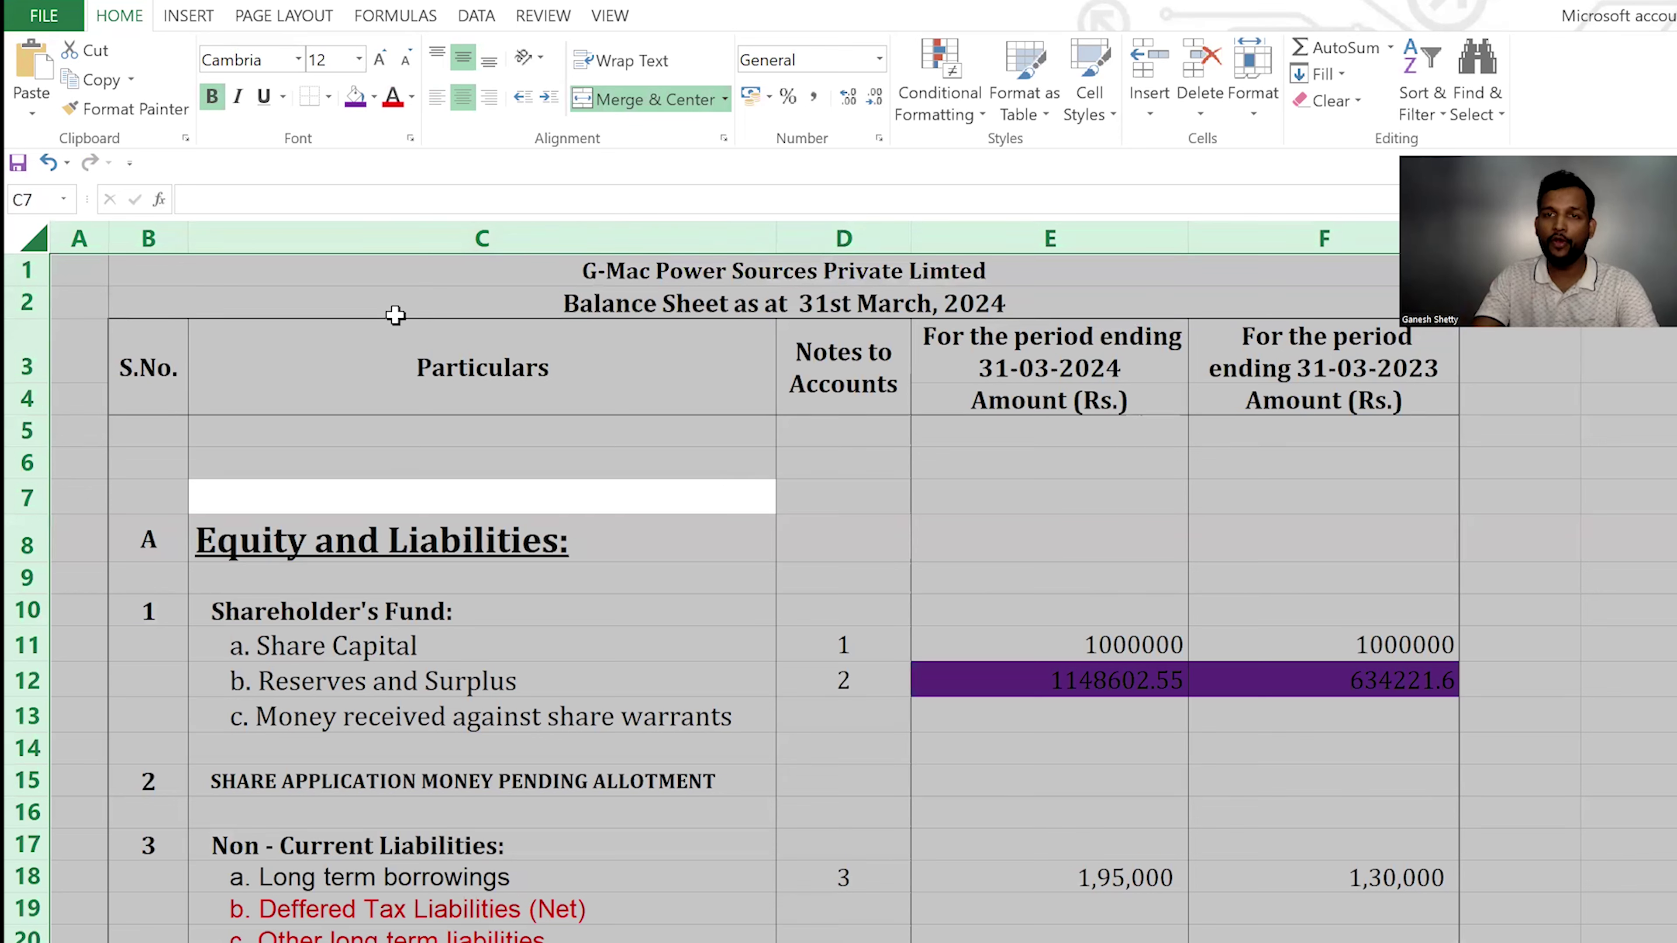
pyautogui.click(262, 61)
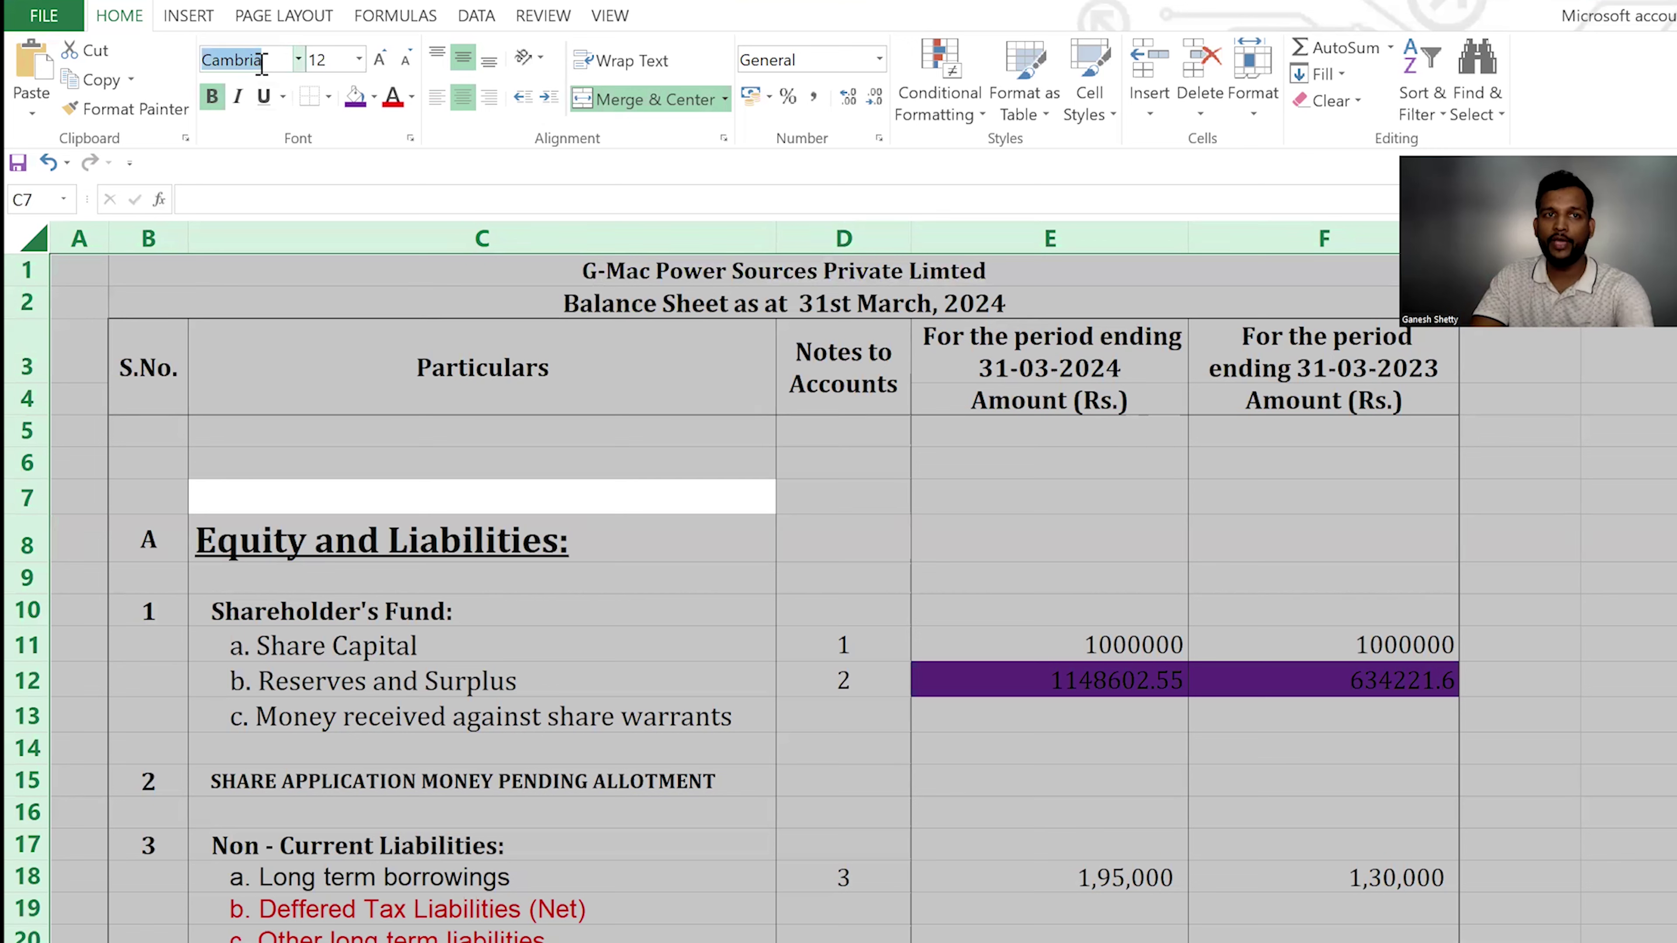
pyautogui.write('Cambr')
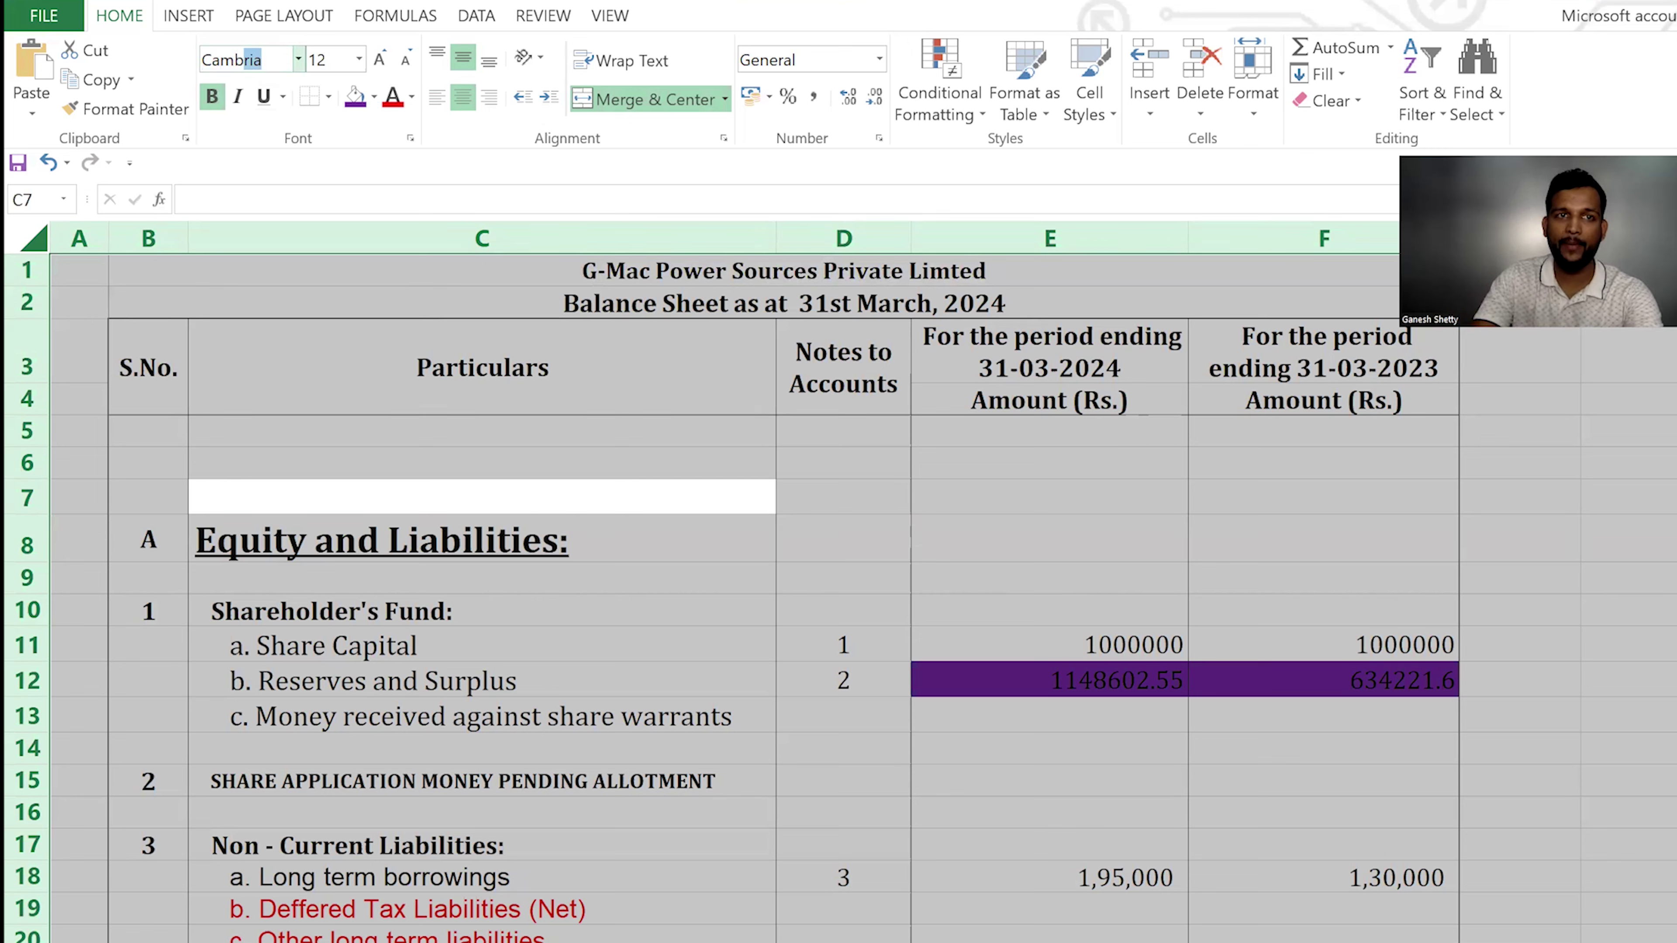
pyautogui.press('Return')
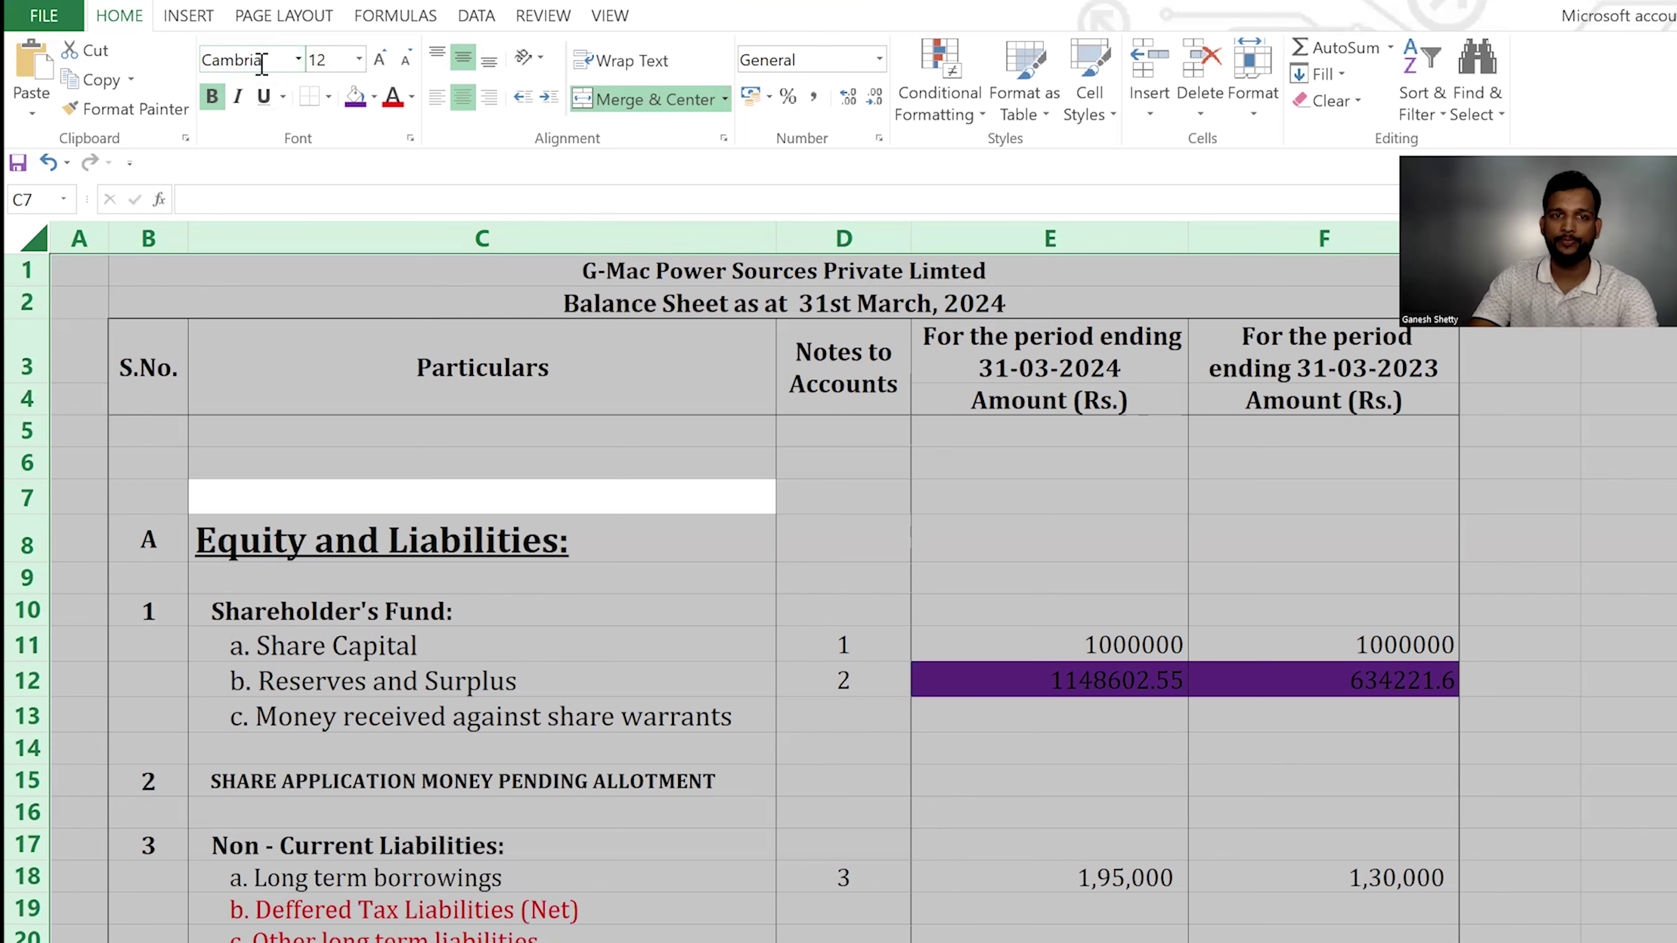
# Check the font of the Reserves and Surplus, Long term provisions, Deffered Tax Liabilities and Trade Payables labels
pyautogui.click(492, 679)
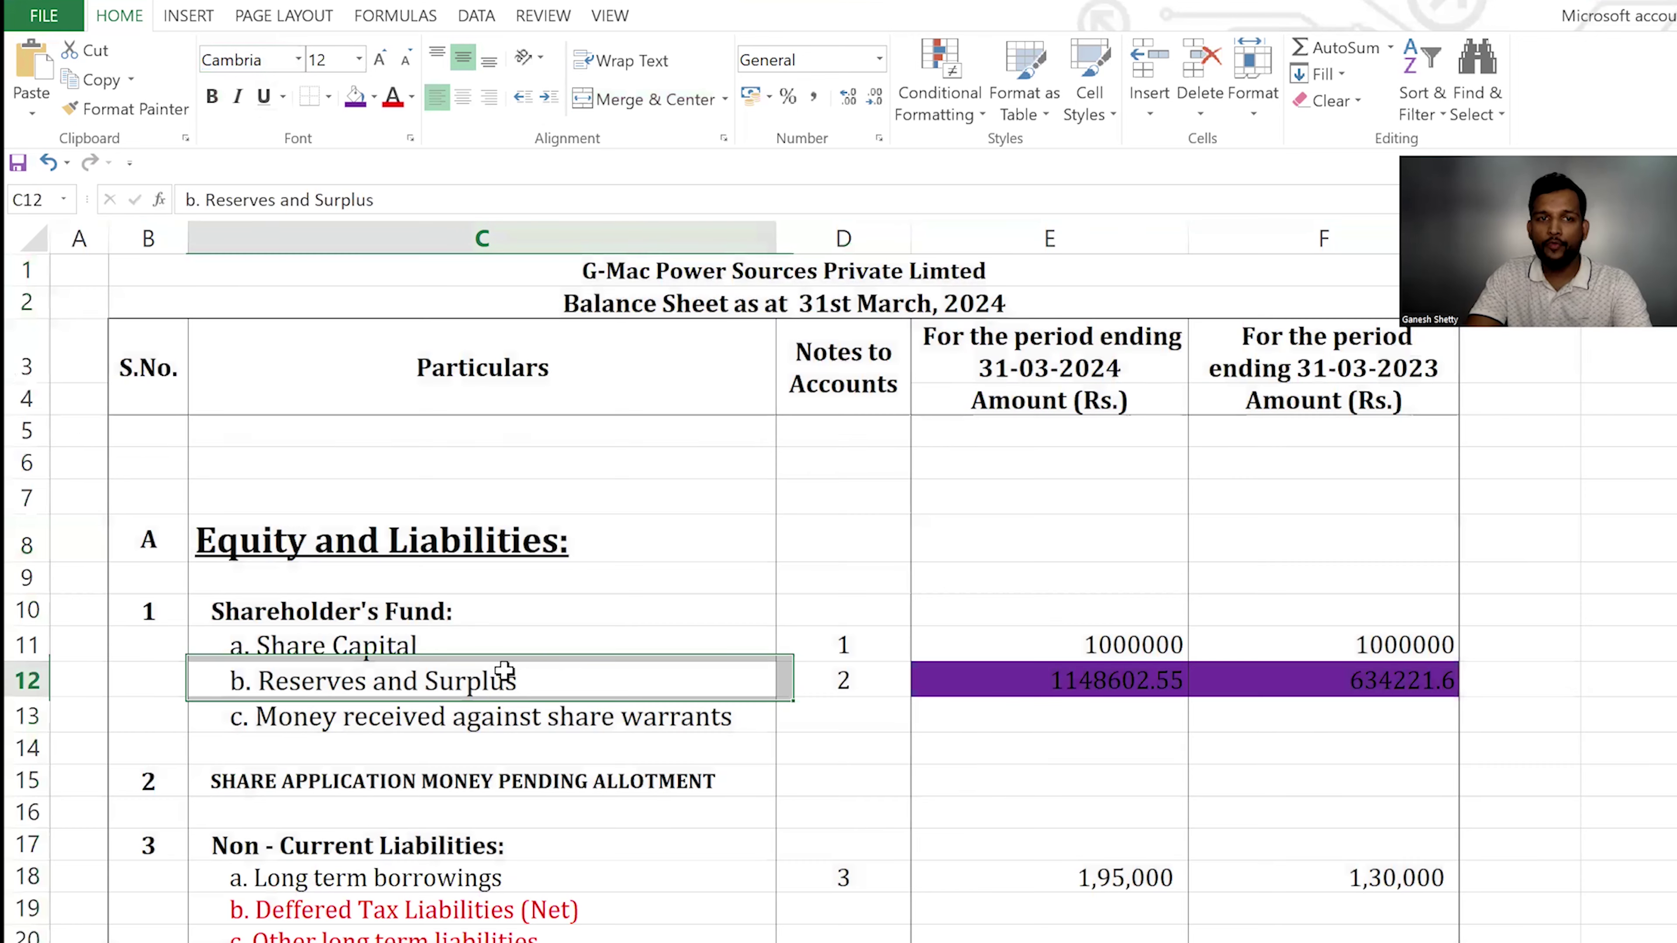
pyautogui.scroll(-4, 516, 536)
pyautogui.click(529, 531)
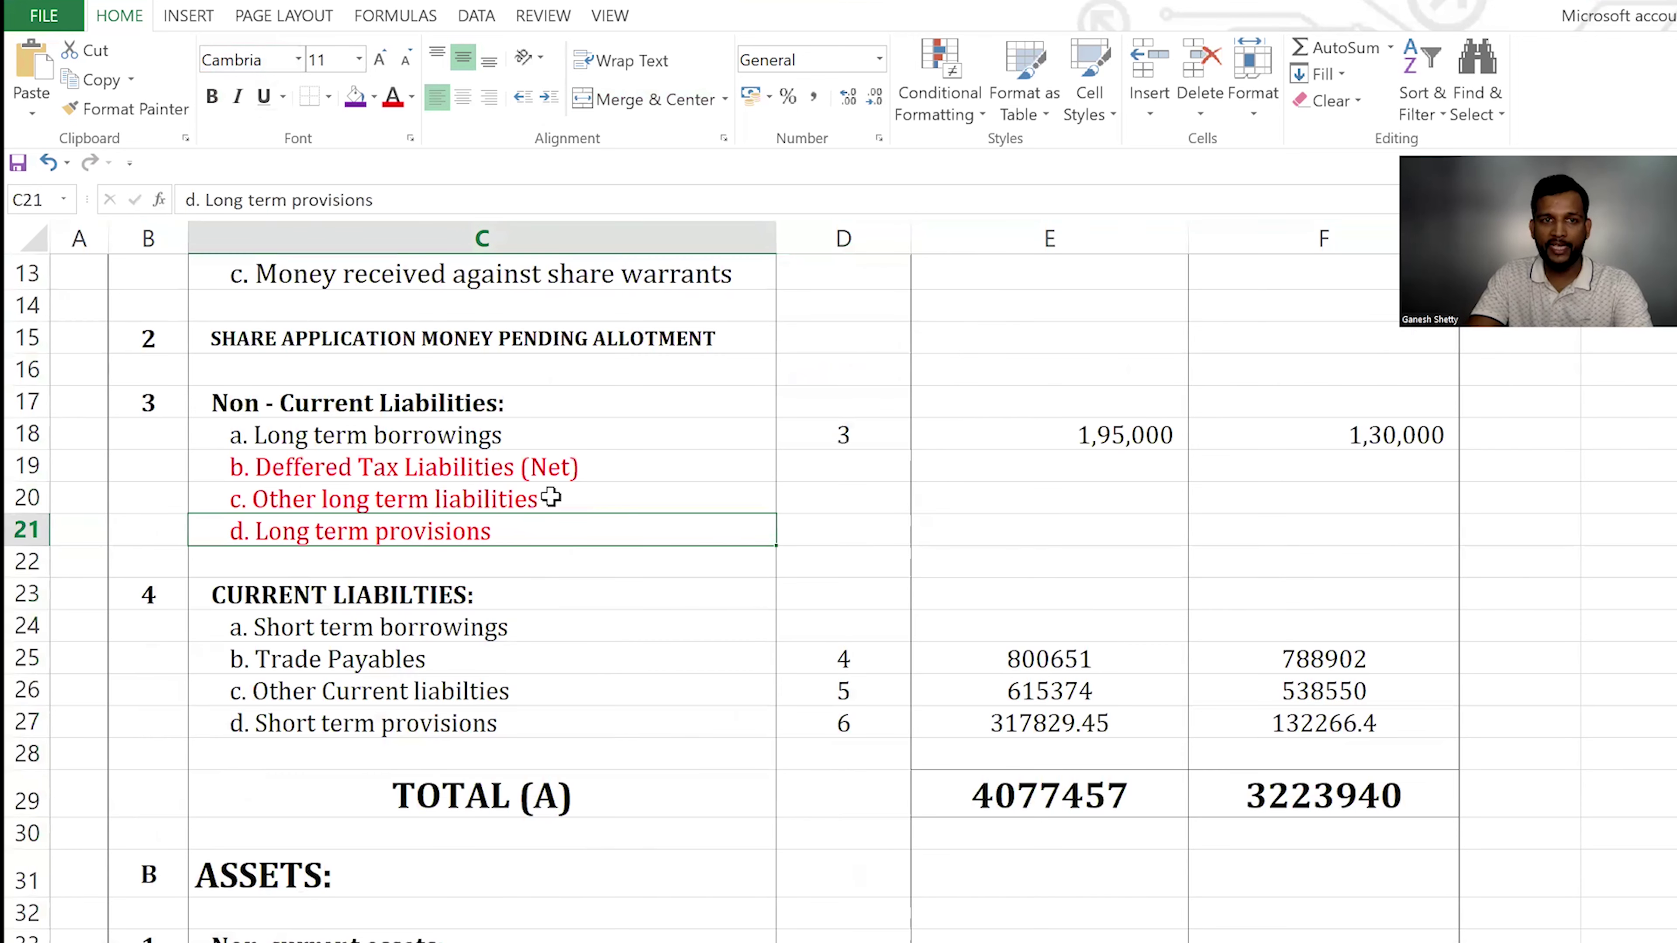
pyautogui.click(549, 467)
pyautogui.click(548, 651)
pyautogui.scroll(-5, 707, 656)
pyautogui.scroll(9, 707, 657)
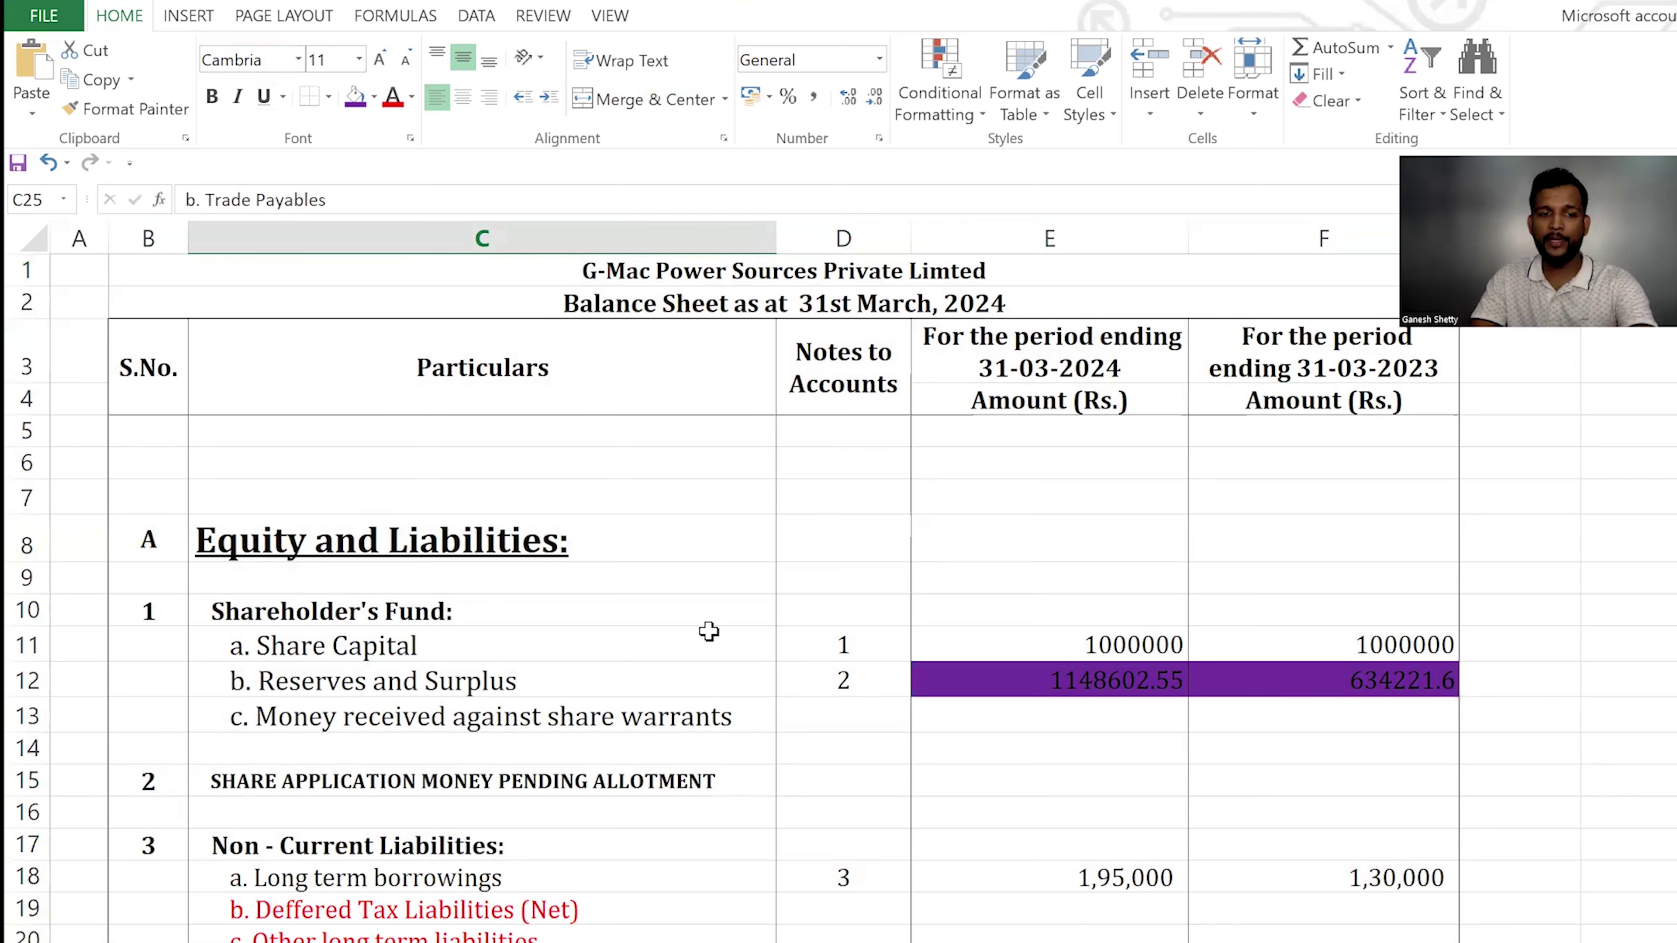
# Set the font size of the entire balance sheet to 11
pyautogui.hotkey('alt', 'Tab')
pyautogui.hotkey('alt', 'Tab')
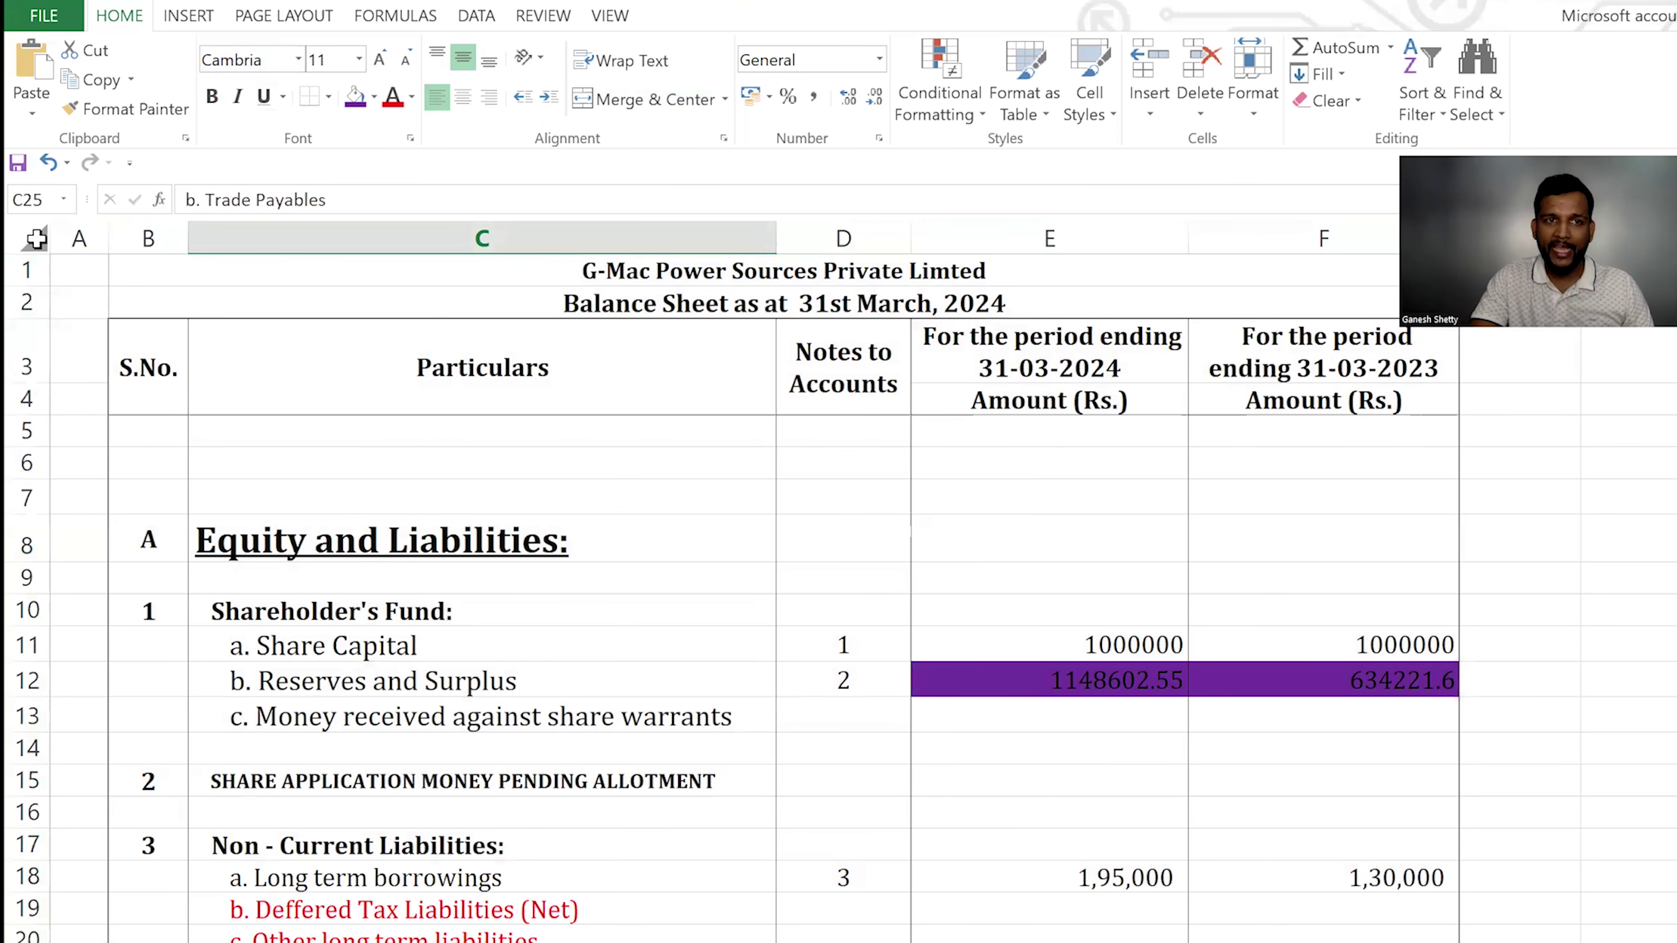
pyautogui.click(34, 240)
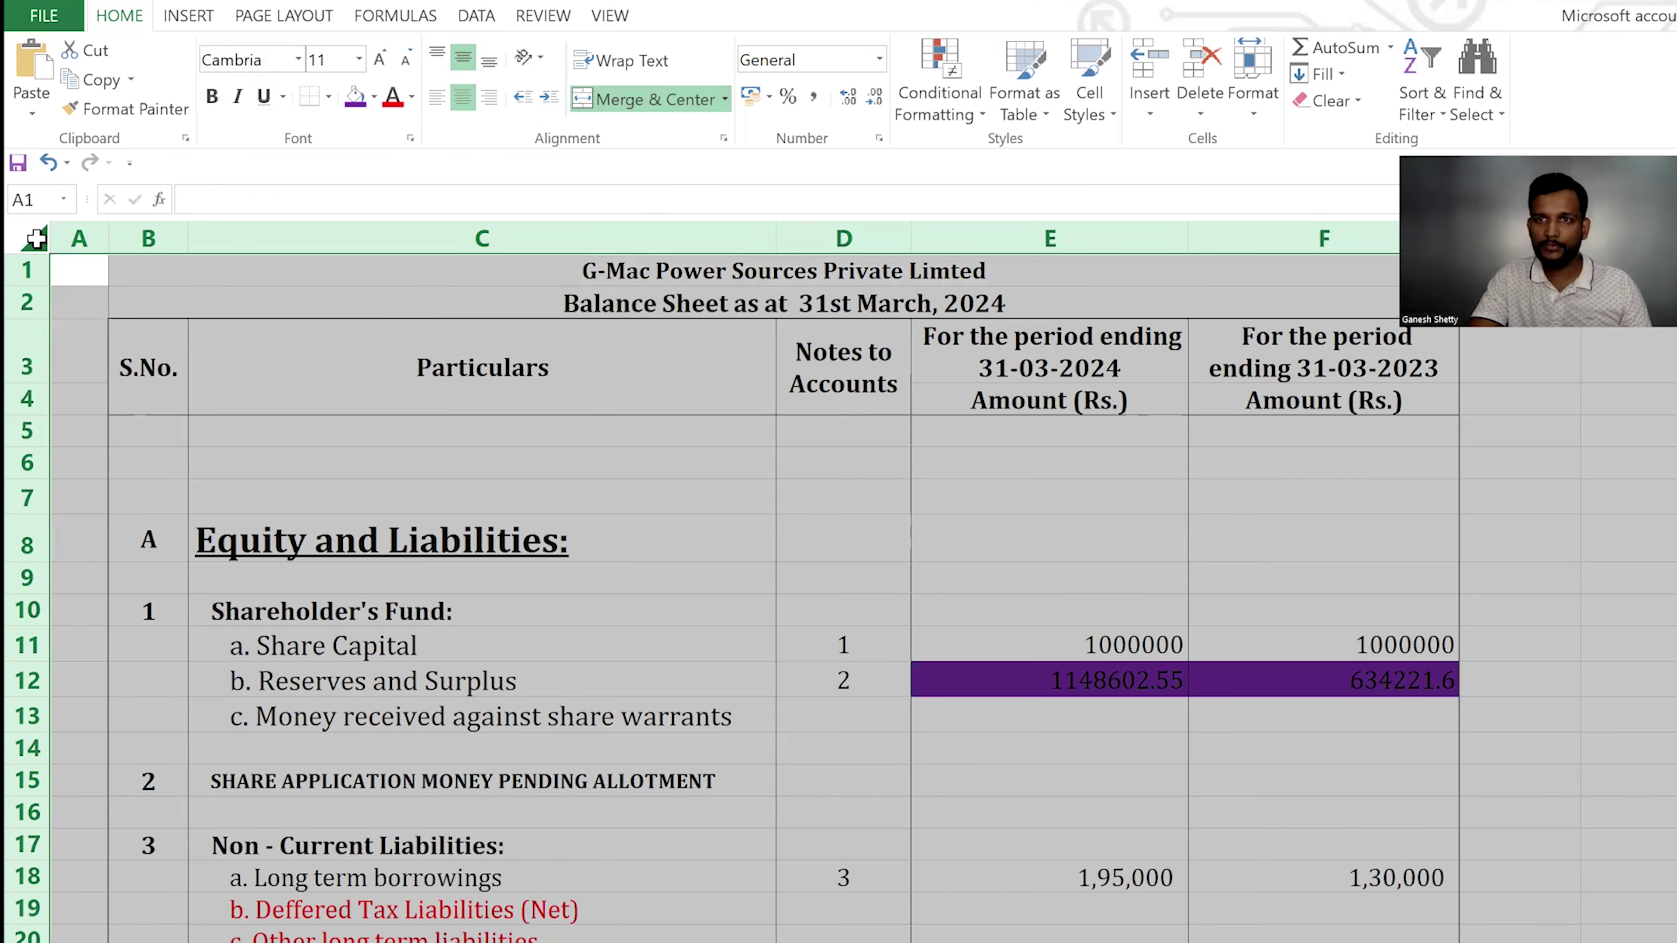
pyautogui.click(320, 61)
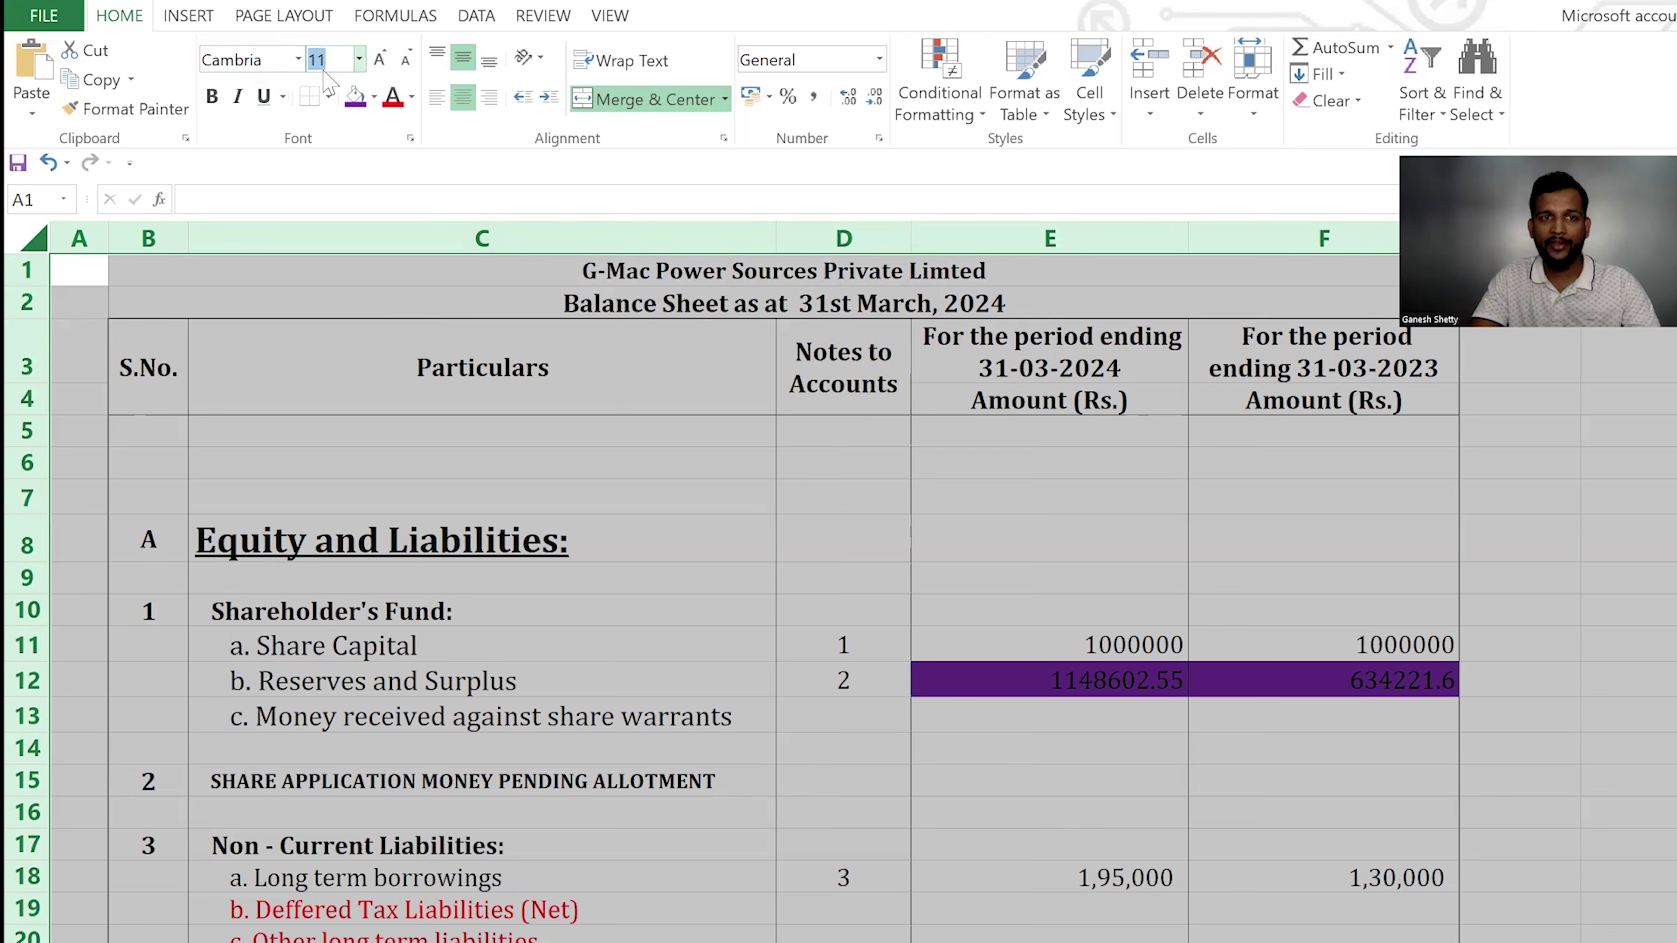
pyautogui.write('11')
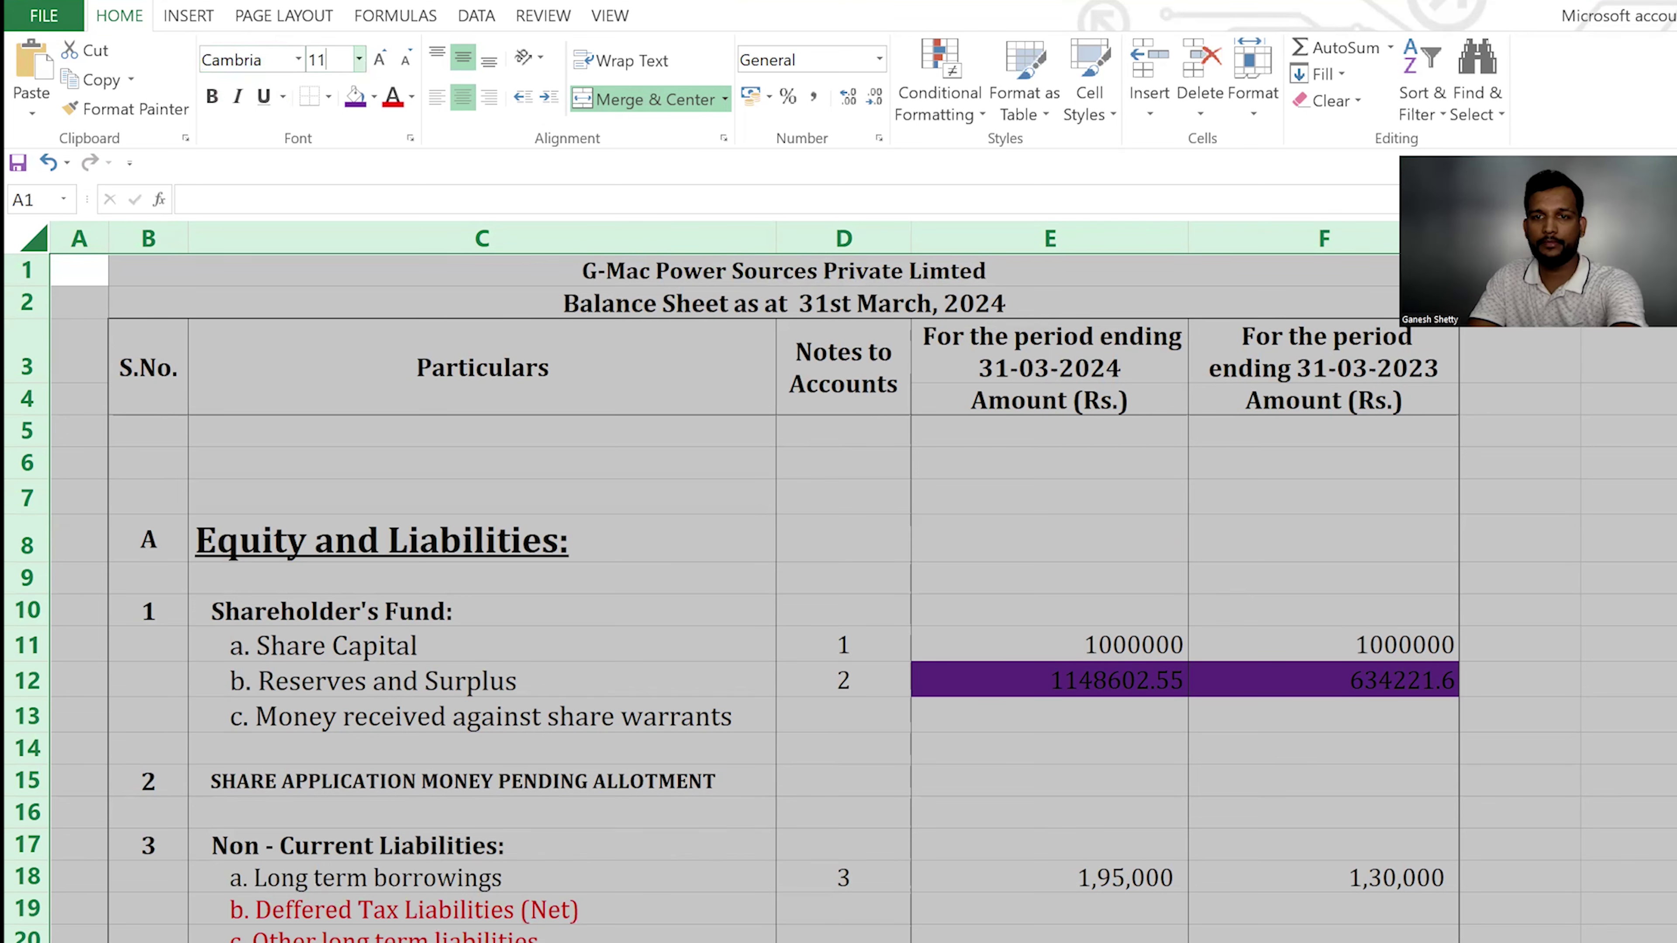
pyautogui.press('Return')
pyautogui.click(1054, 712)
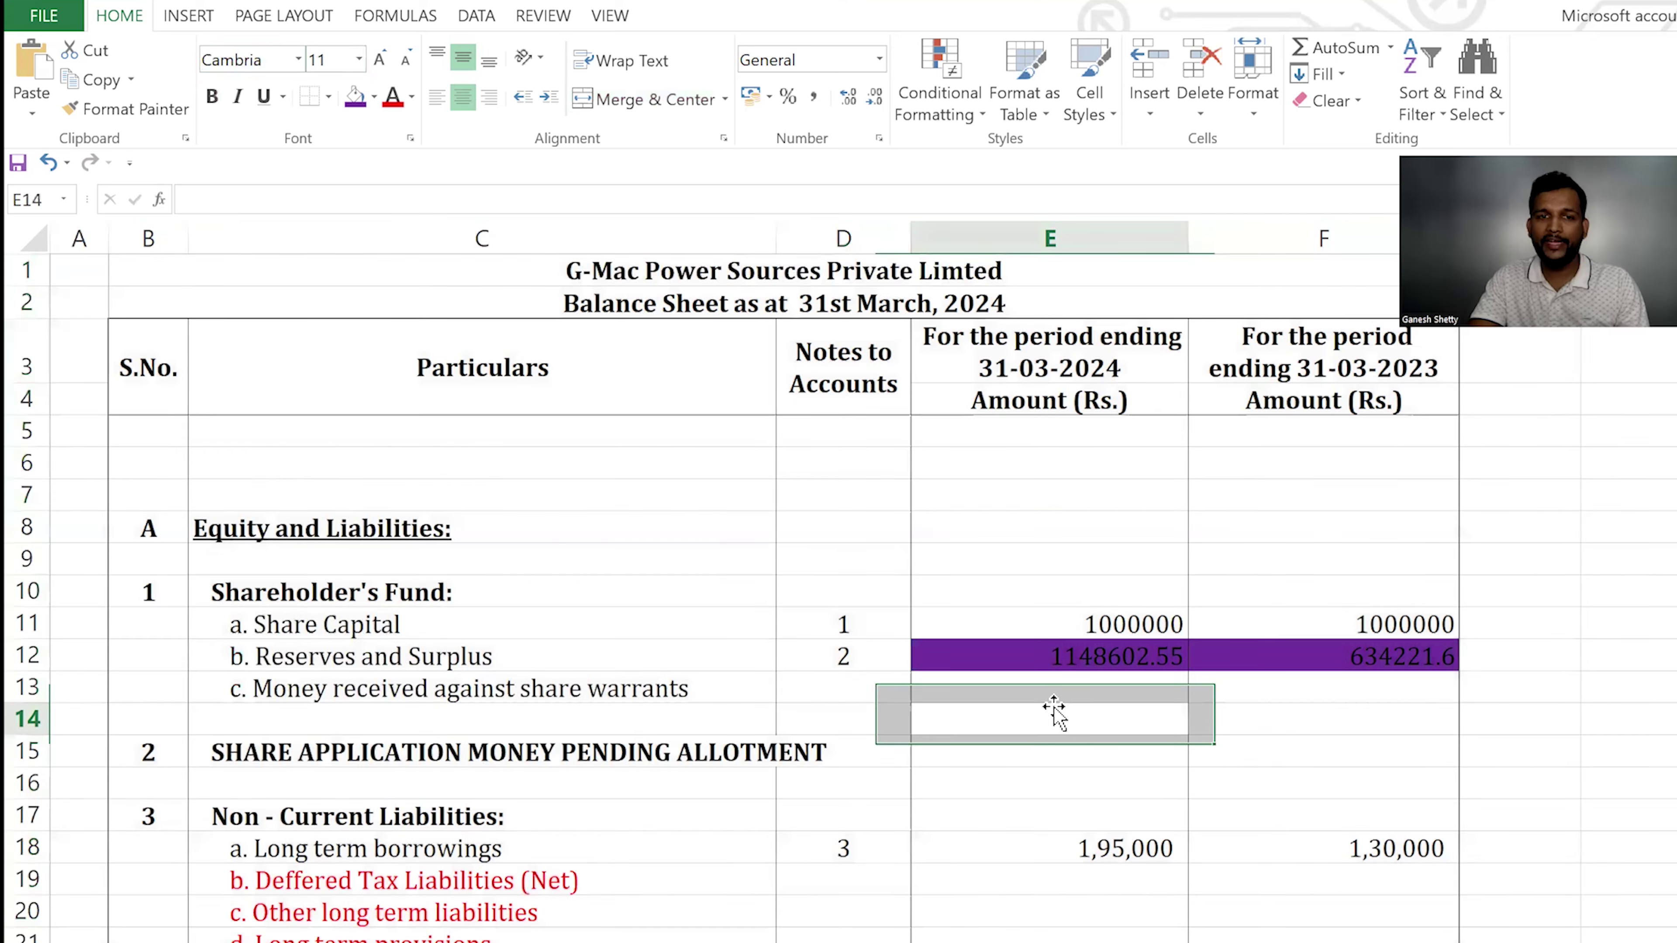
# Look over the whole balance sheet to check that the text size is uniform
pyautogui.scroll(-2, 1054, 712)
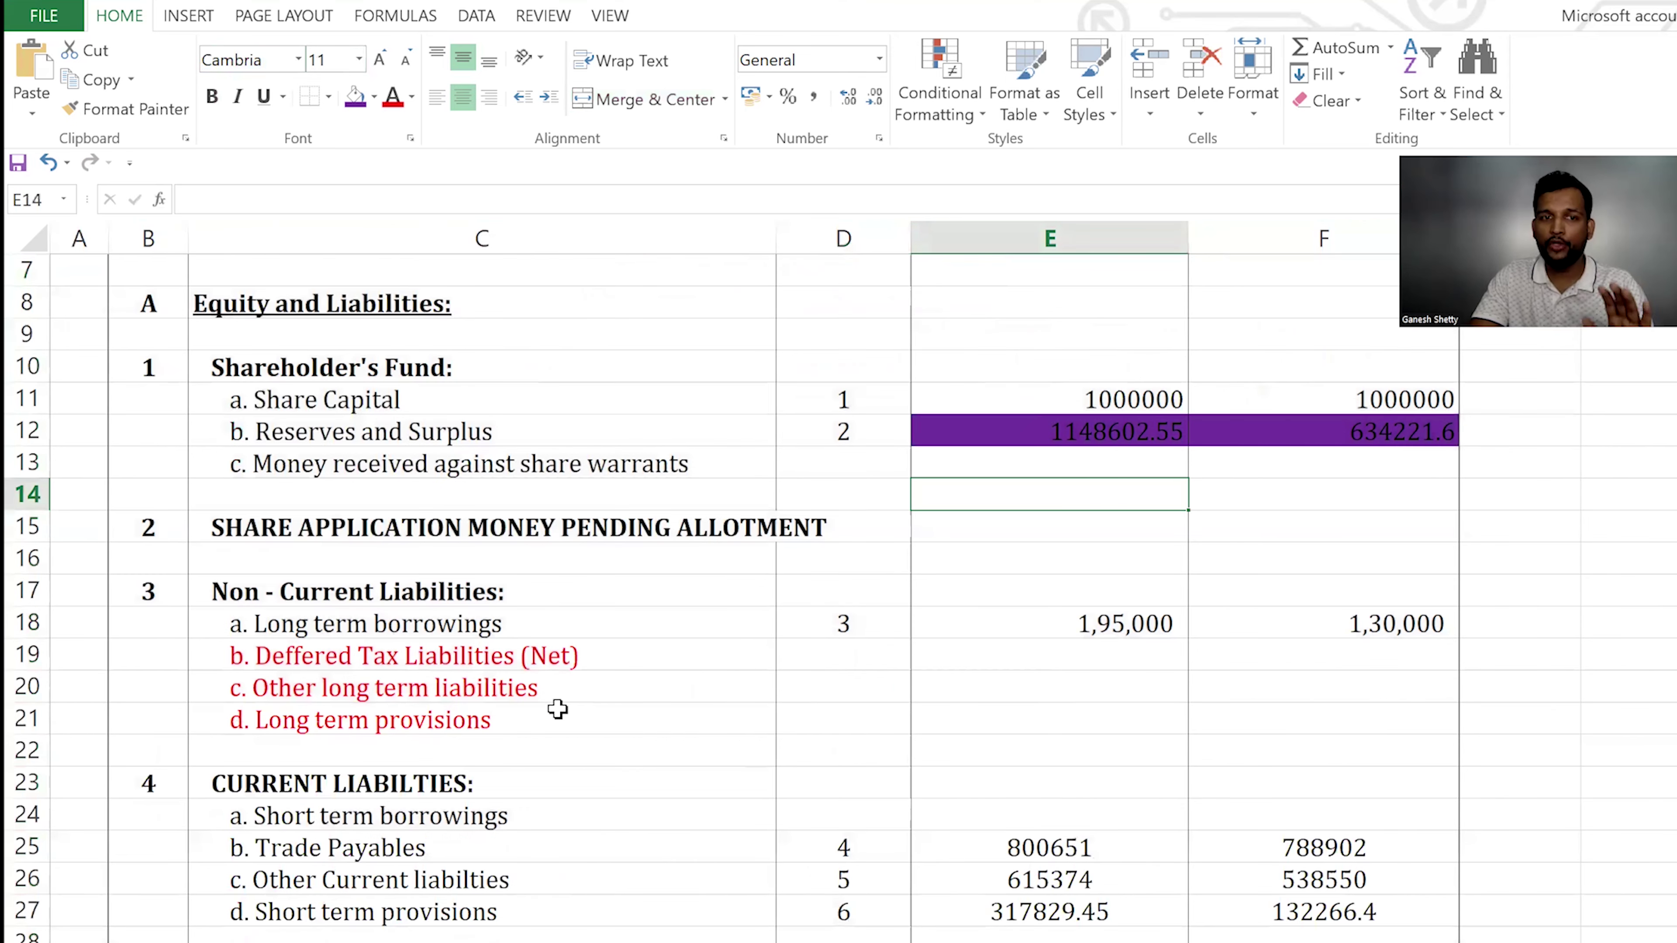
pyautogui.scroll(-3, 747, 729)
pyautogui.scroll(4, 747, 729)
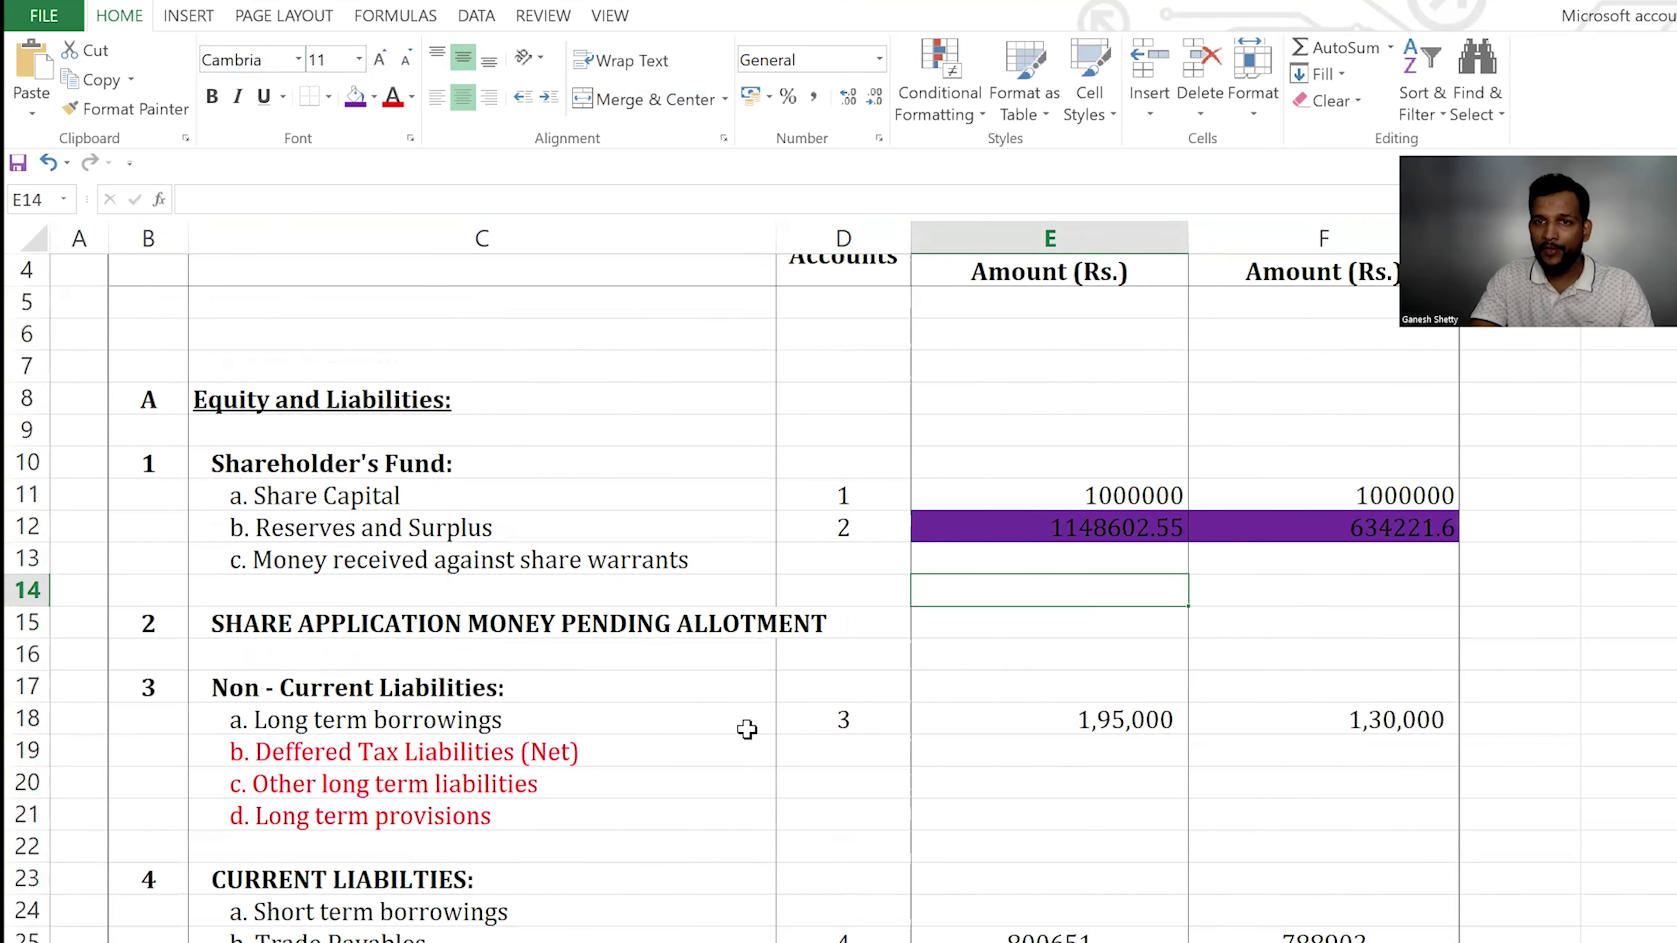
pyautogui.scroll(1, 863, 622)
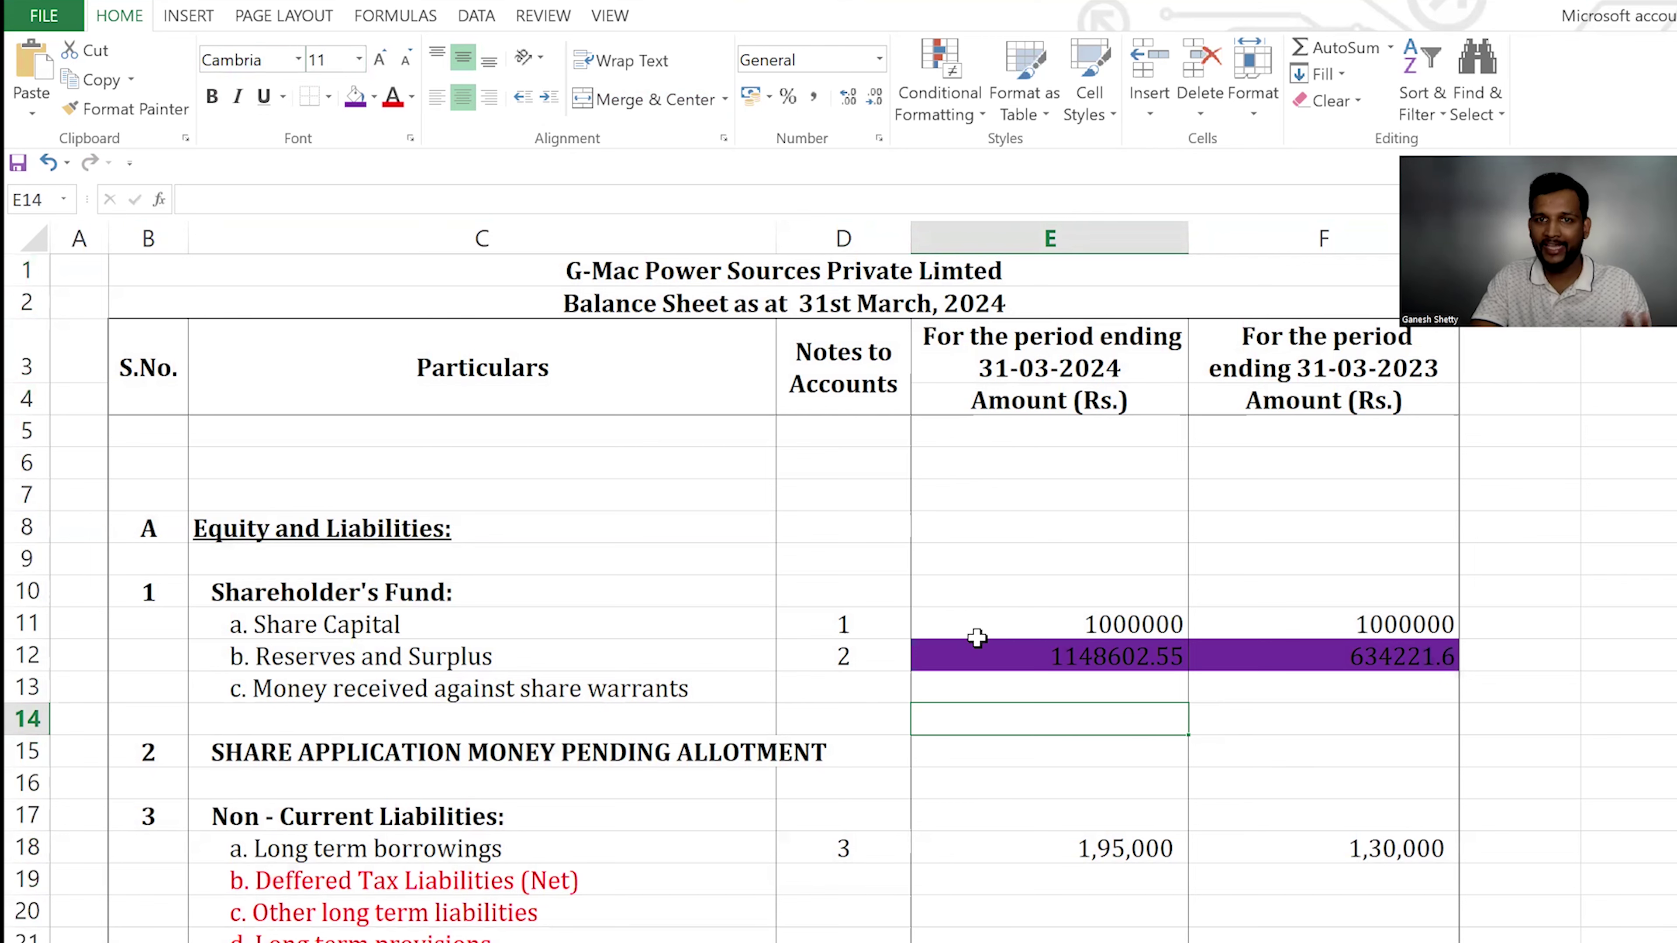
pyautogui.scroll(-6, 977, 638)
pyautogui.scroll(-8, 977, 638)
pyautogui.scroll(11, 977, 638)
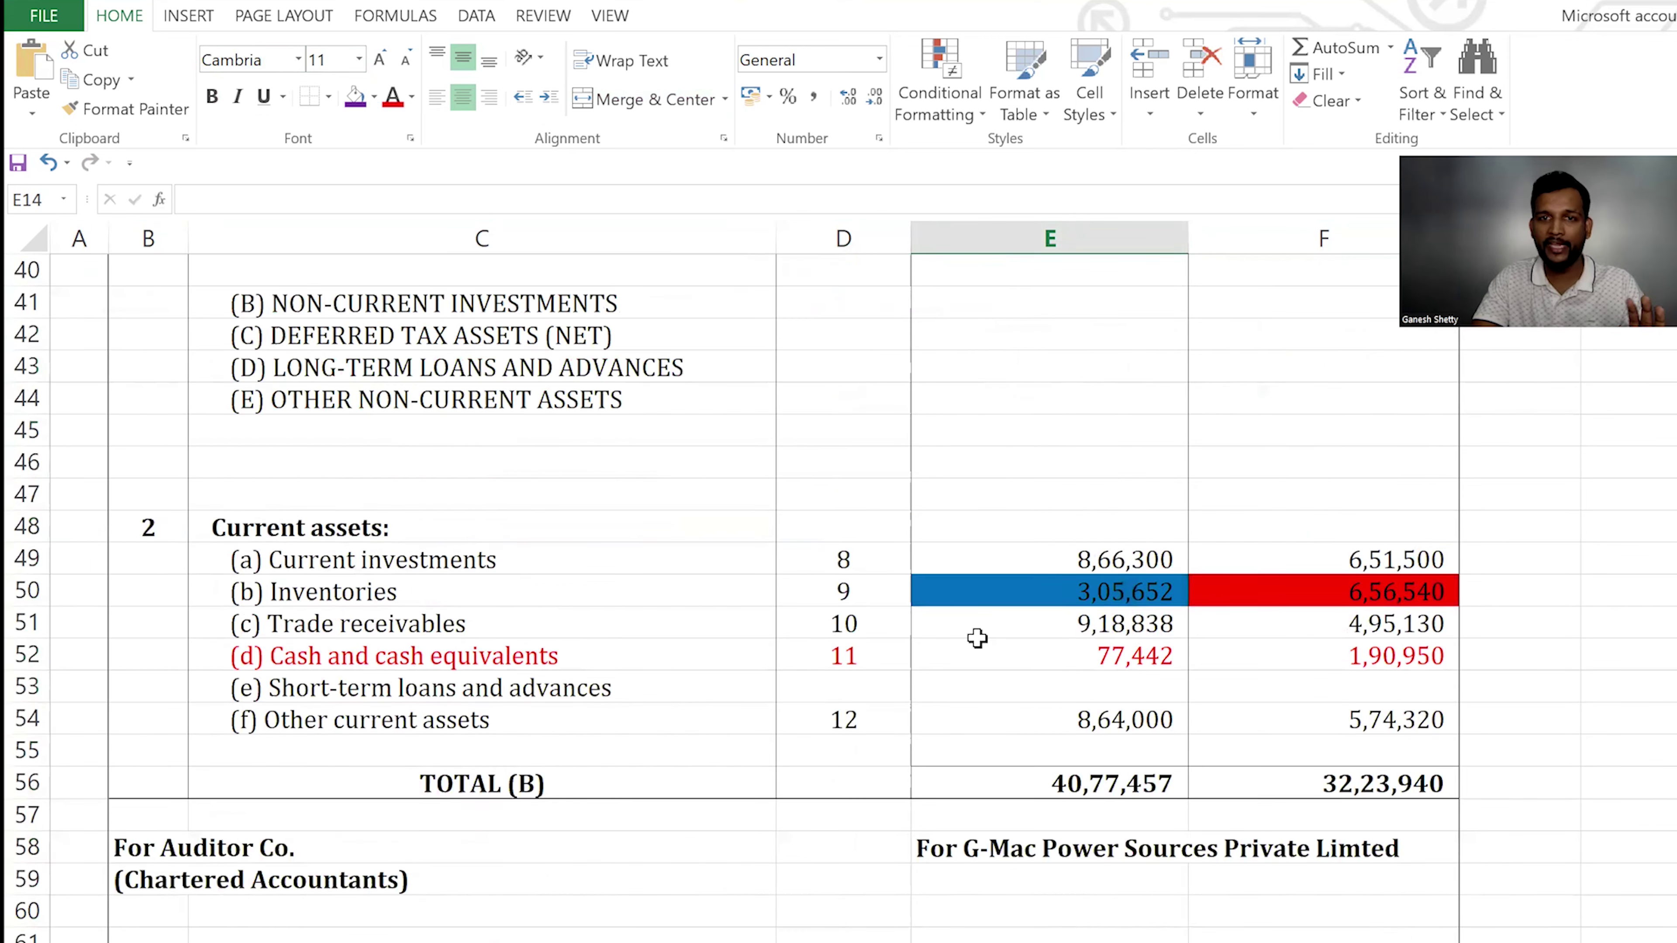
# Set the company name title in row 1 to size 14 and the balance sheet date subtitle in row 2 to size 12
pyautogui.hotkey('ctrl', 'Home')
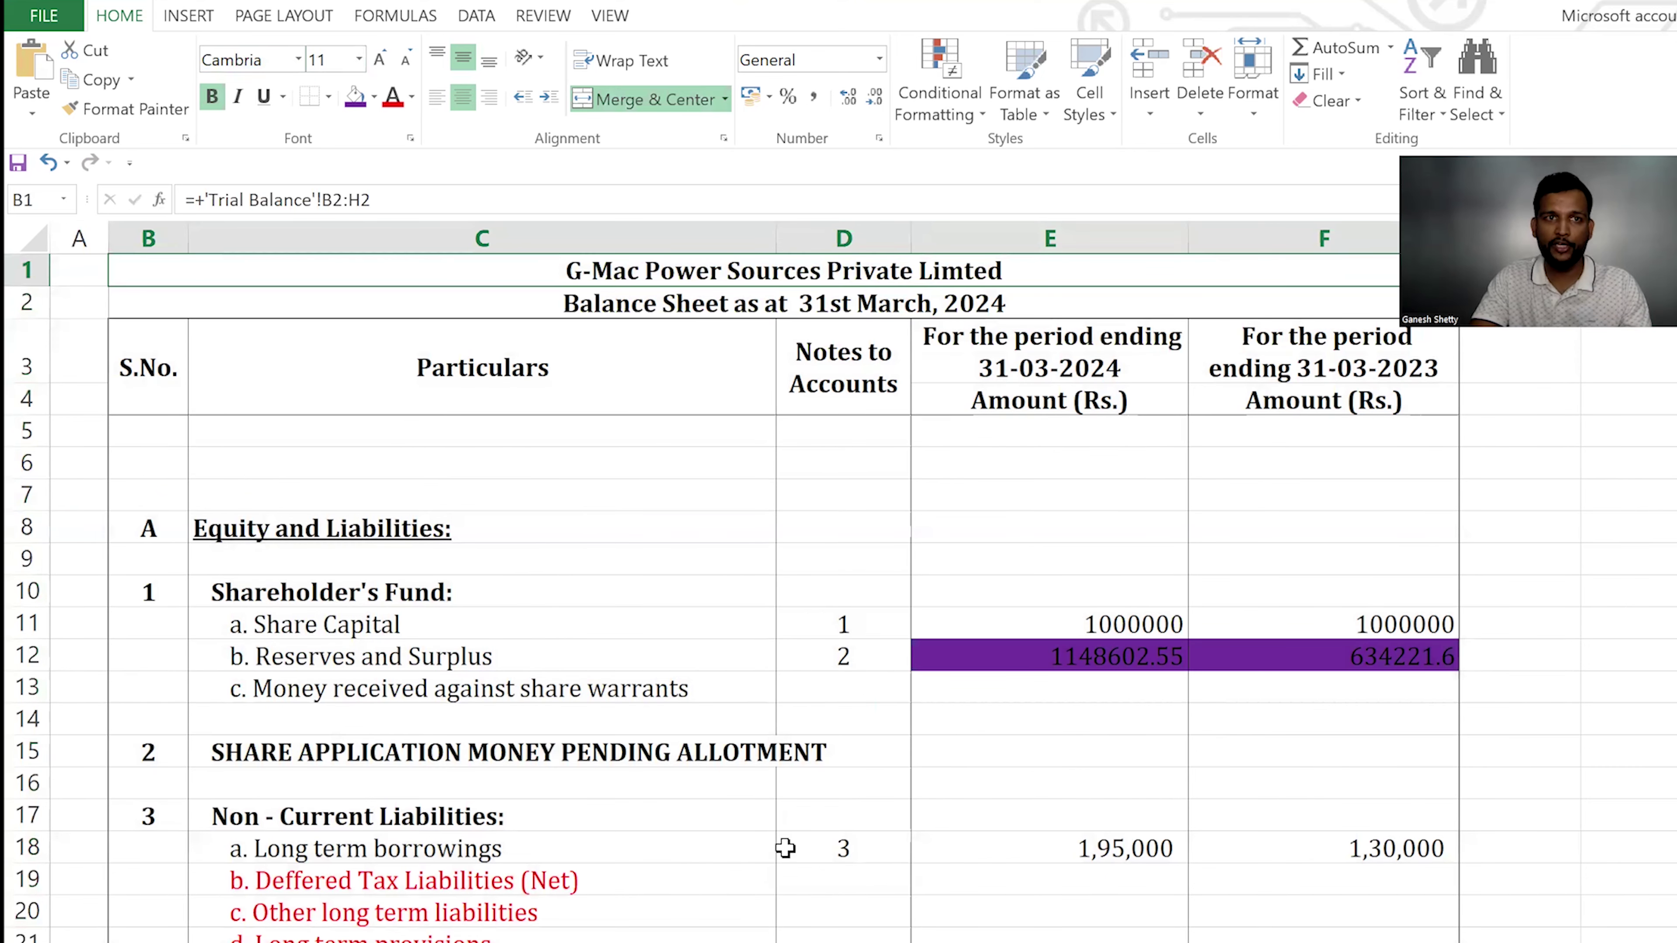
pyautogui.click(380, 63)
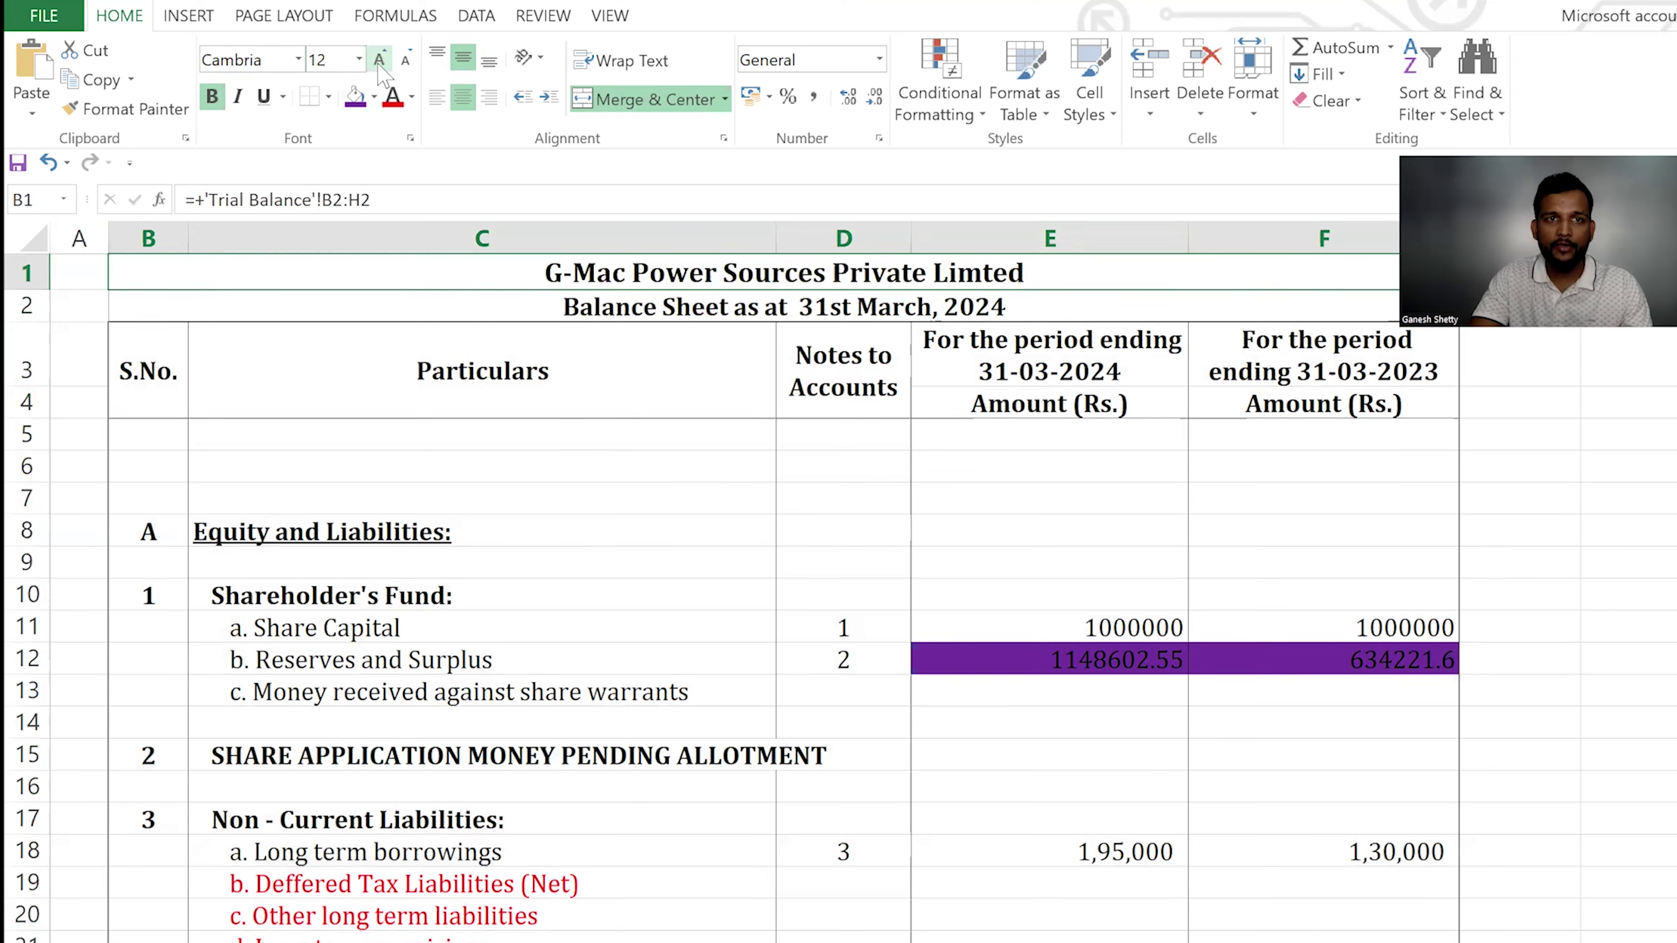
pyautogui.click(379, 63)
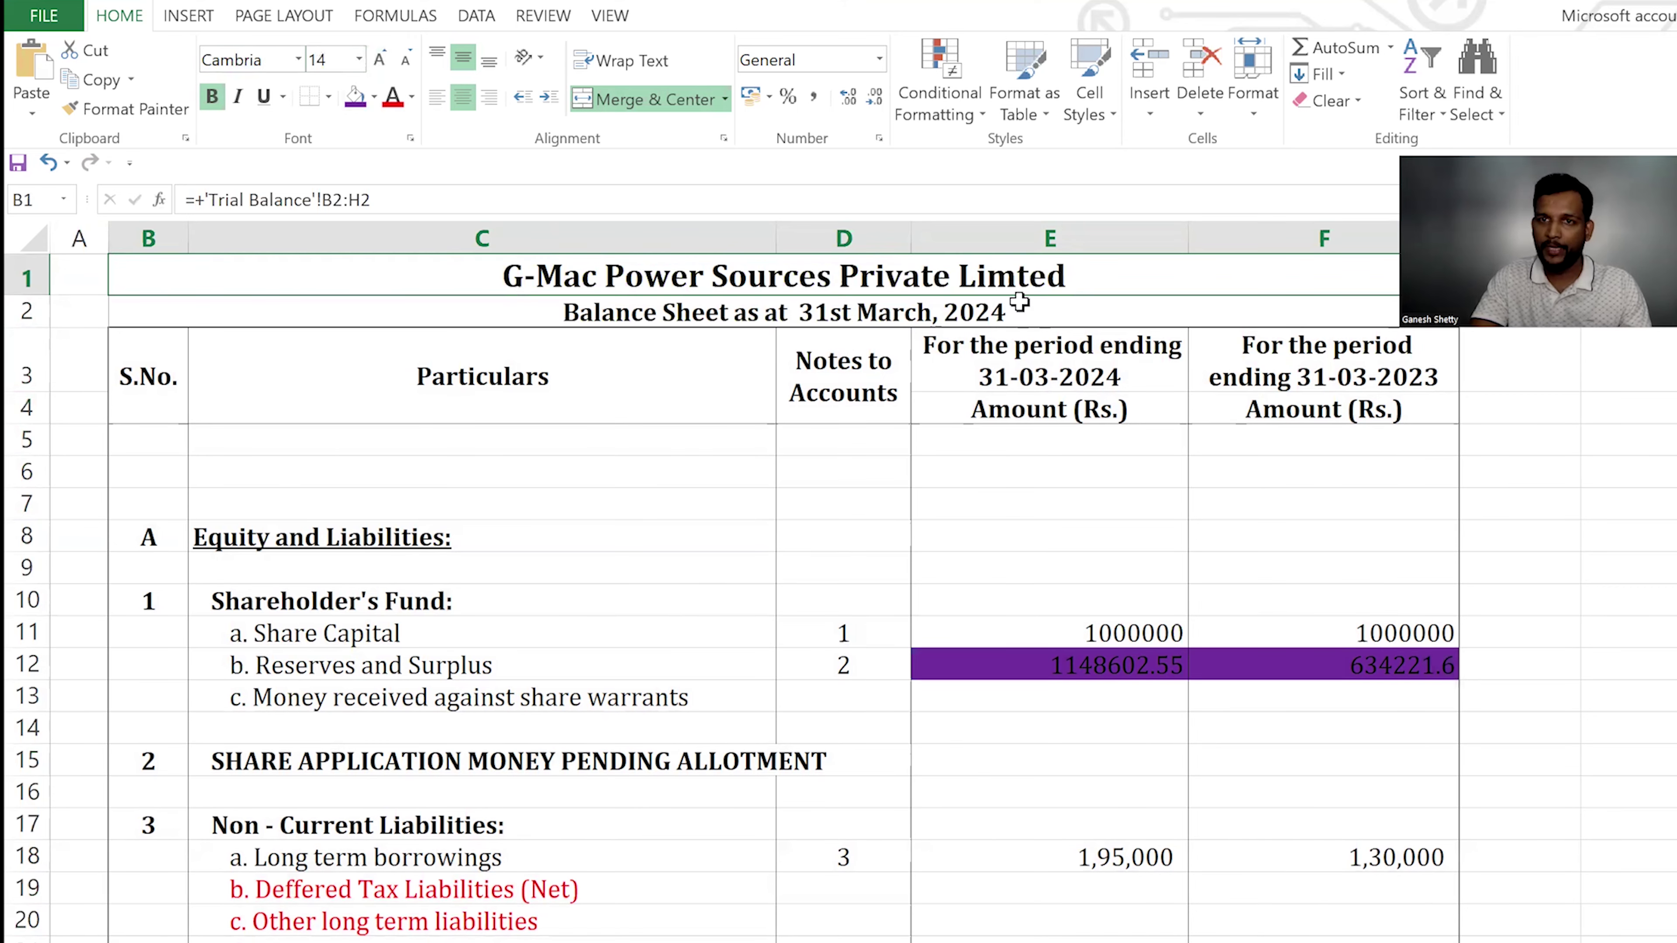
pyautogui.click(927, 322)
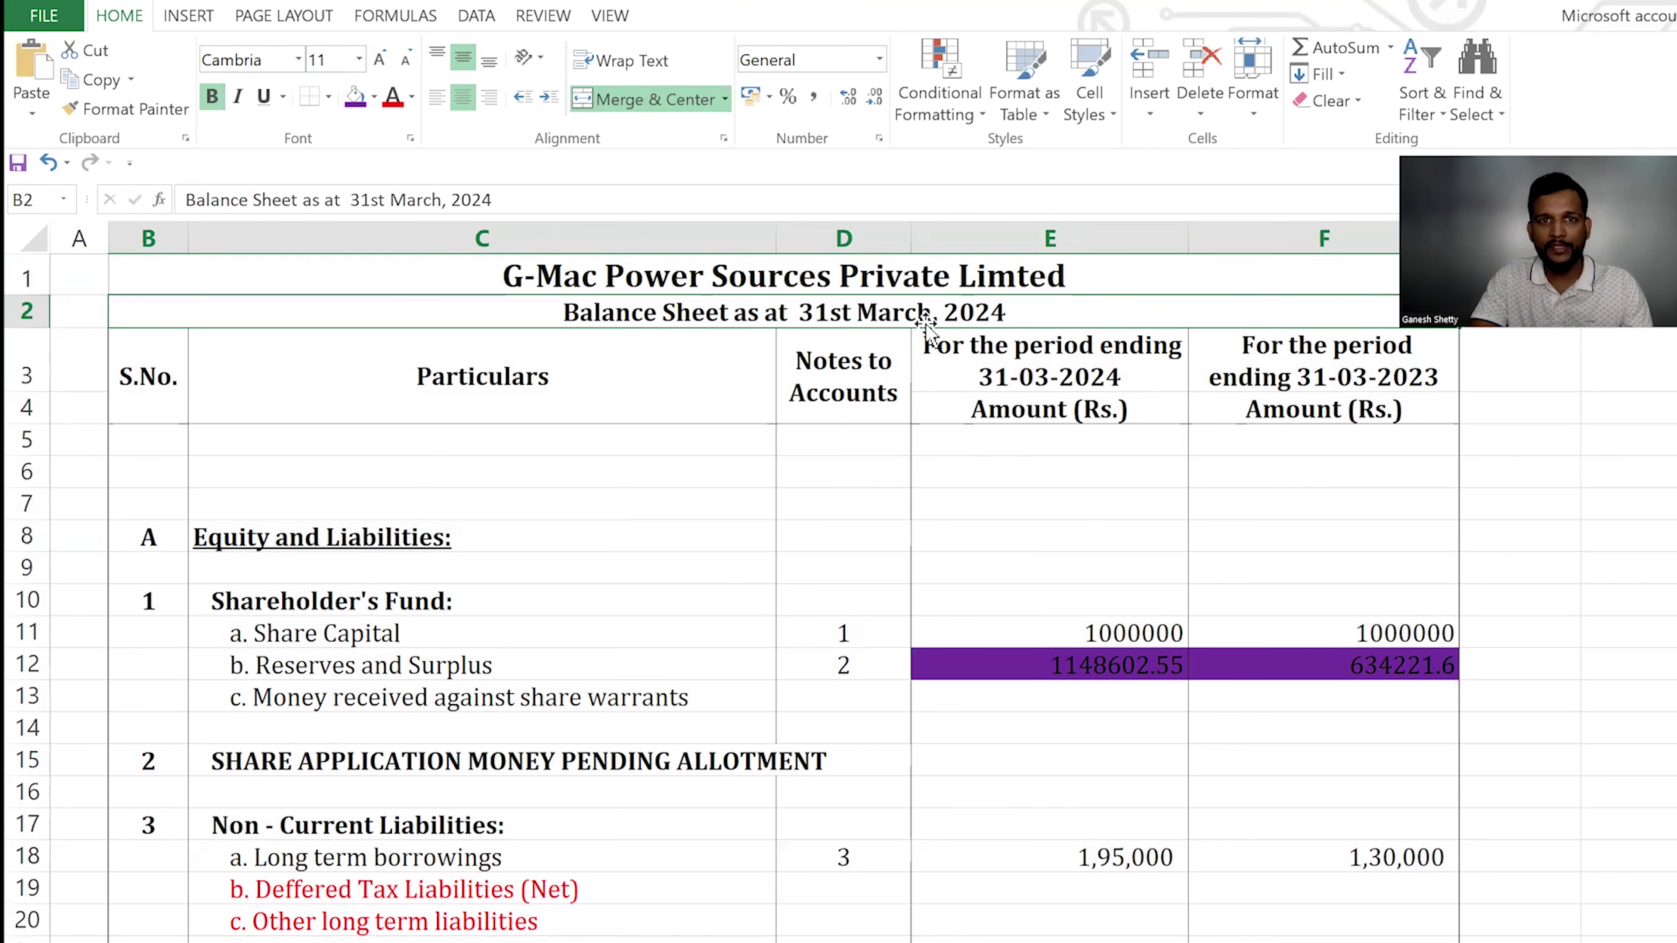
pyautogui.click(379, 63)
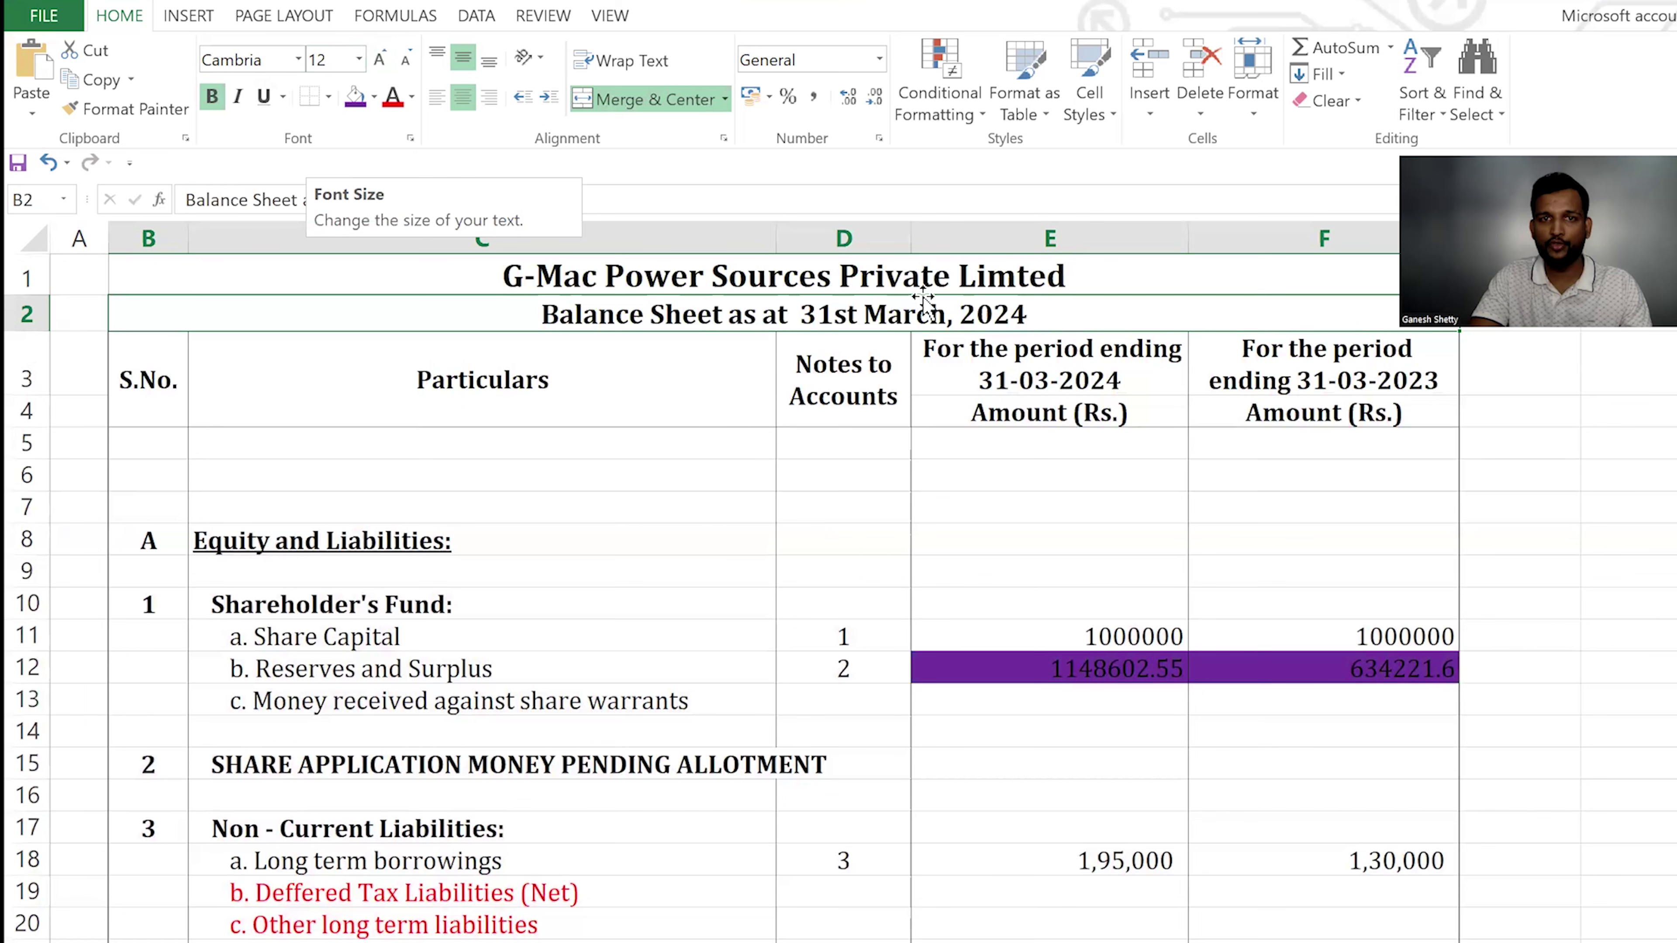
pyautogui.click(1116, 476)
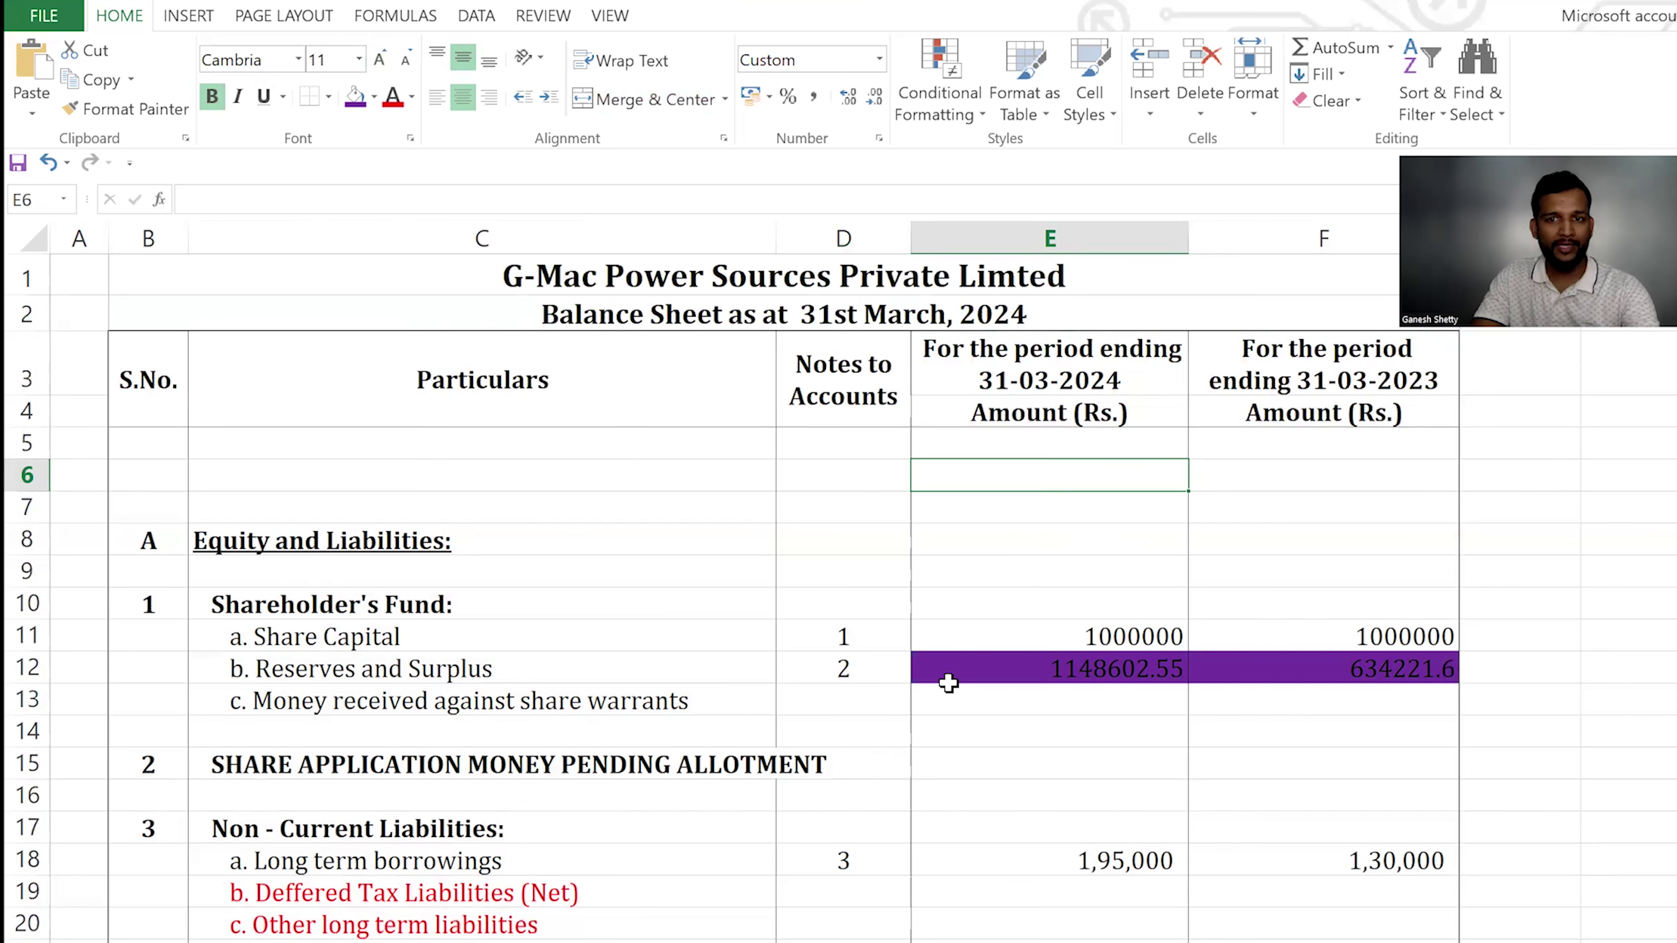
# Switch to the browser and read the Typing rules on capital letters in the Excel Presentation Standards lesson
pyautogui.scroll(-2, 948, 684)
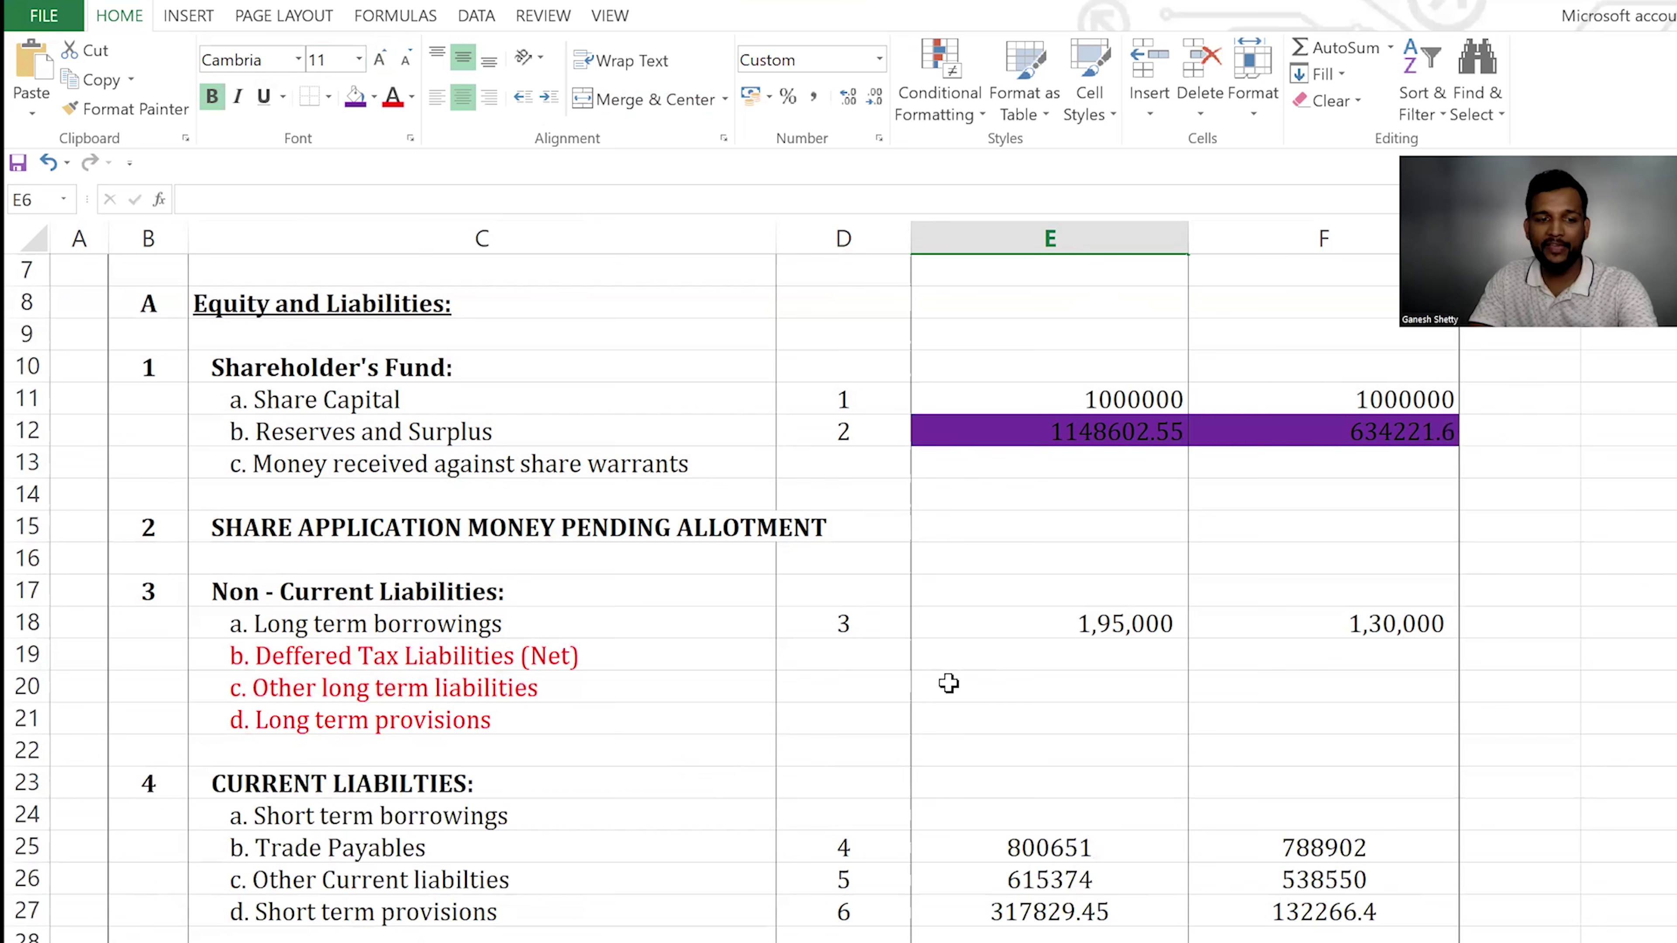
pyautogui.hotkey('alt', 'Tab')
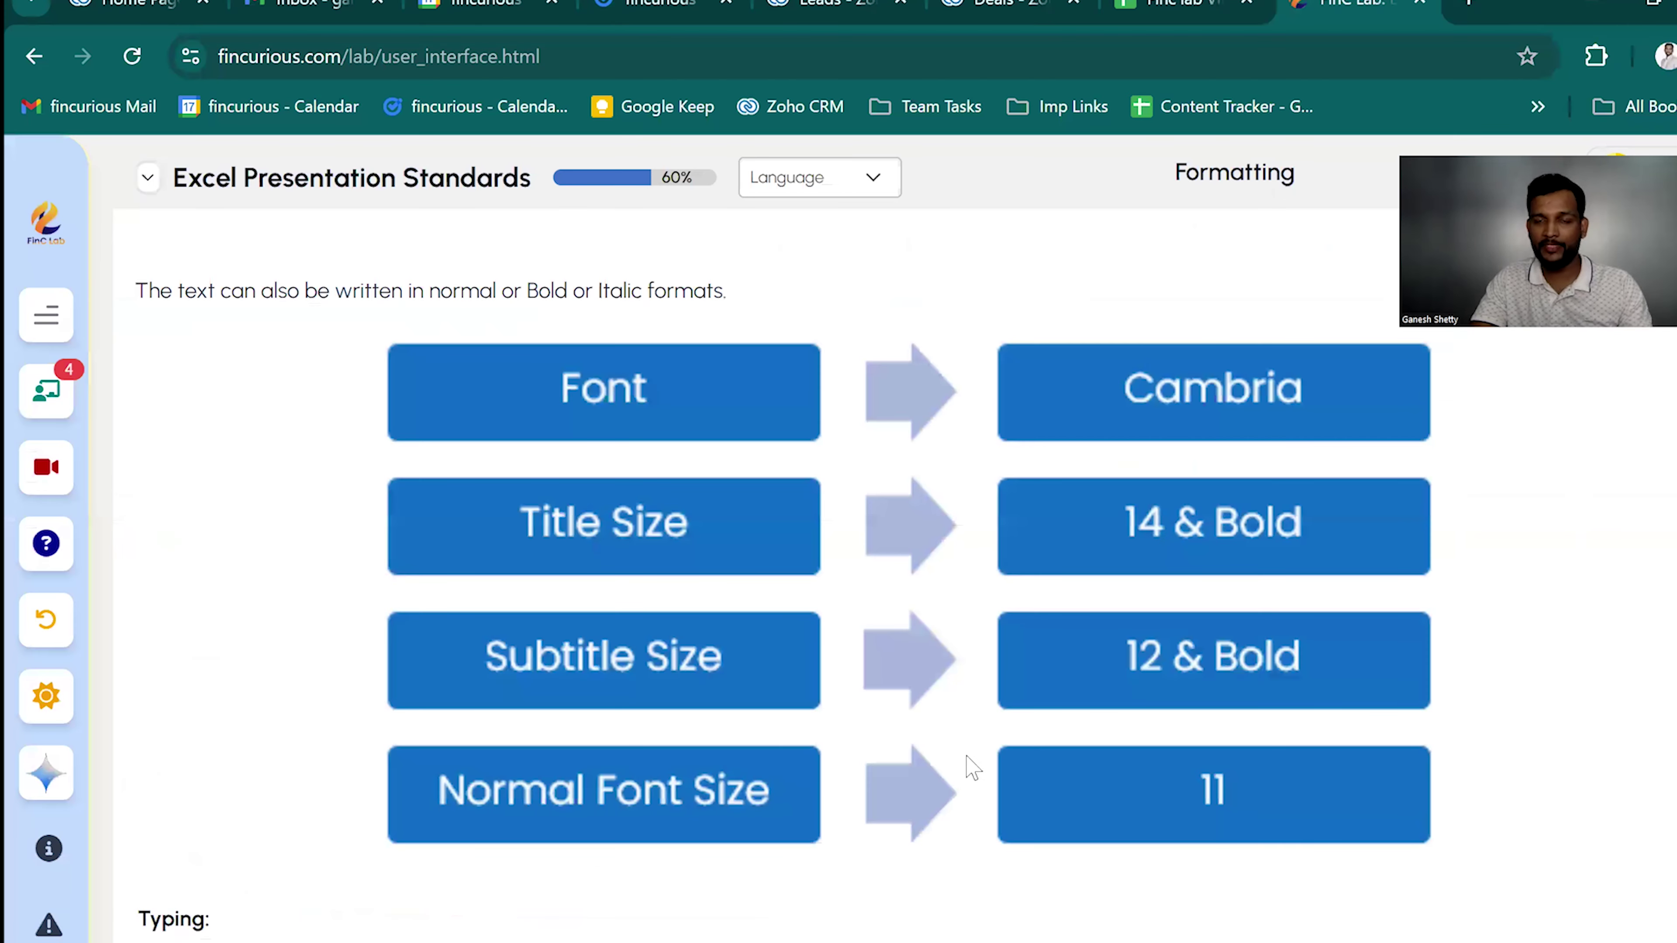
pyautogui.scroll(-7, 972, 767)
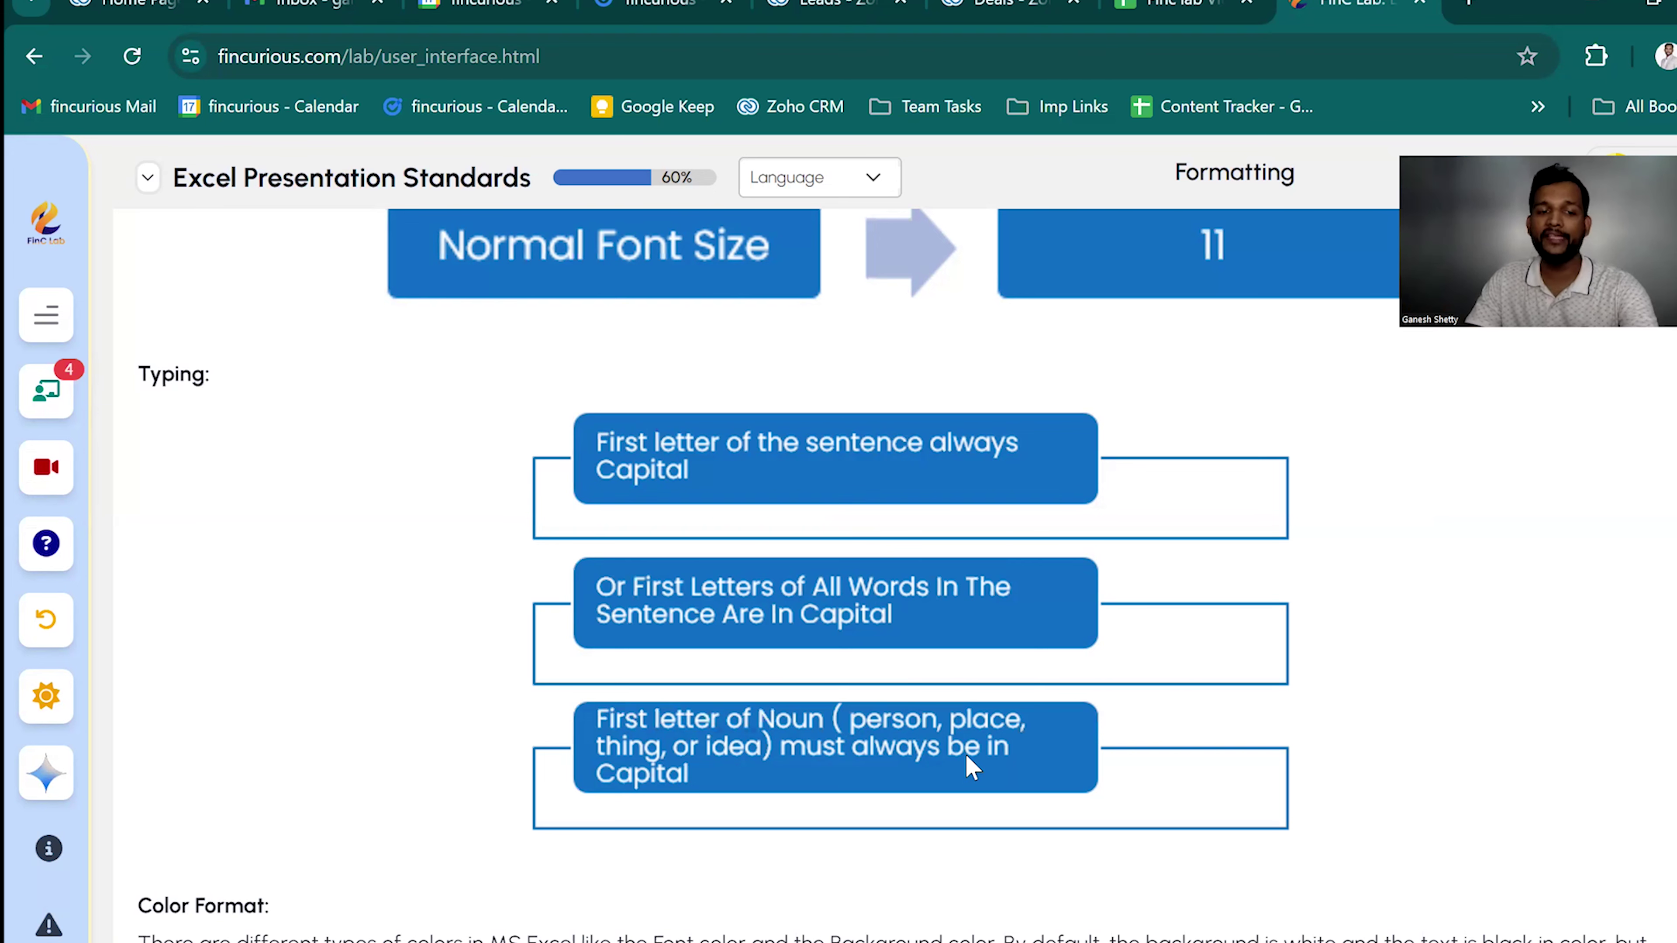
# Switch back to Excel and check the capitalization of the Share Capital, Money received against share warrants and SHARE APPLICATION MONEY PENDING ALLOTMENT labels
pyautogui.hotkey('alt', 'Tab')
pyautogui.scroll(2, 842, 782)
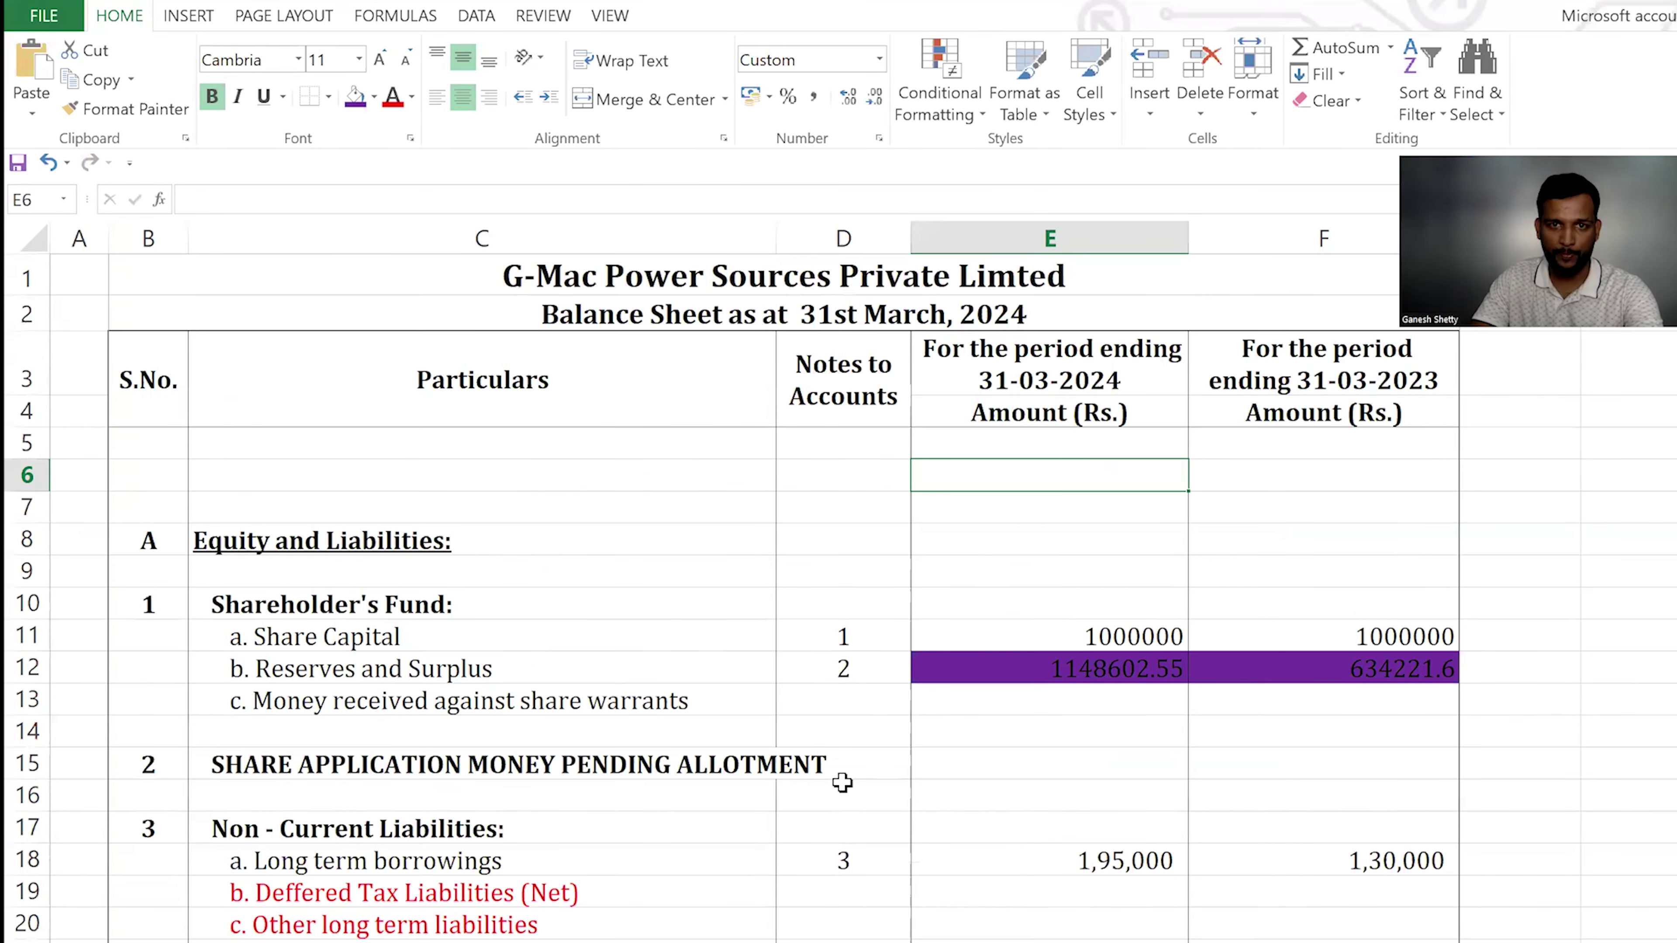
pyautogui.scroll(-1, 772, 649)
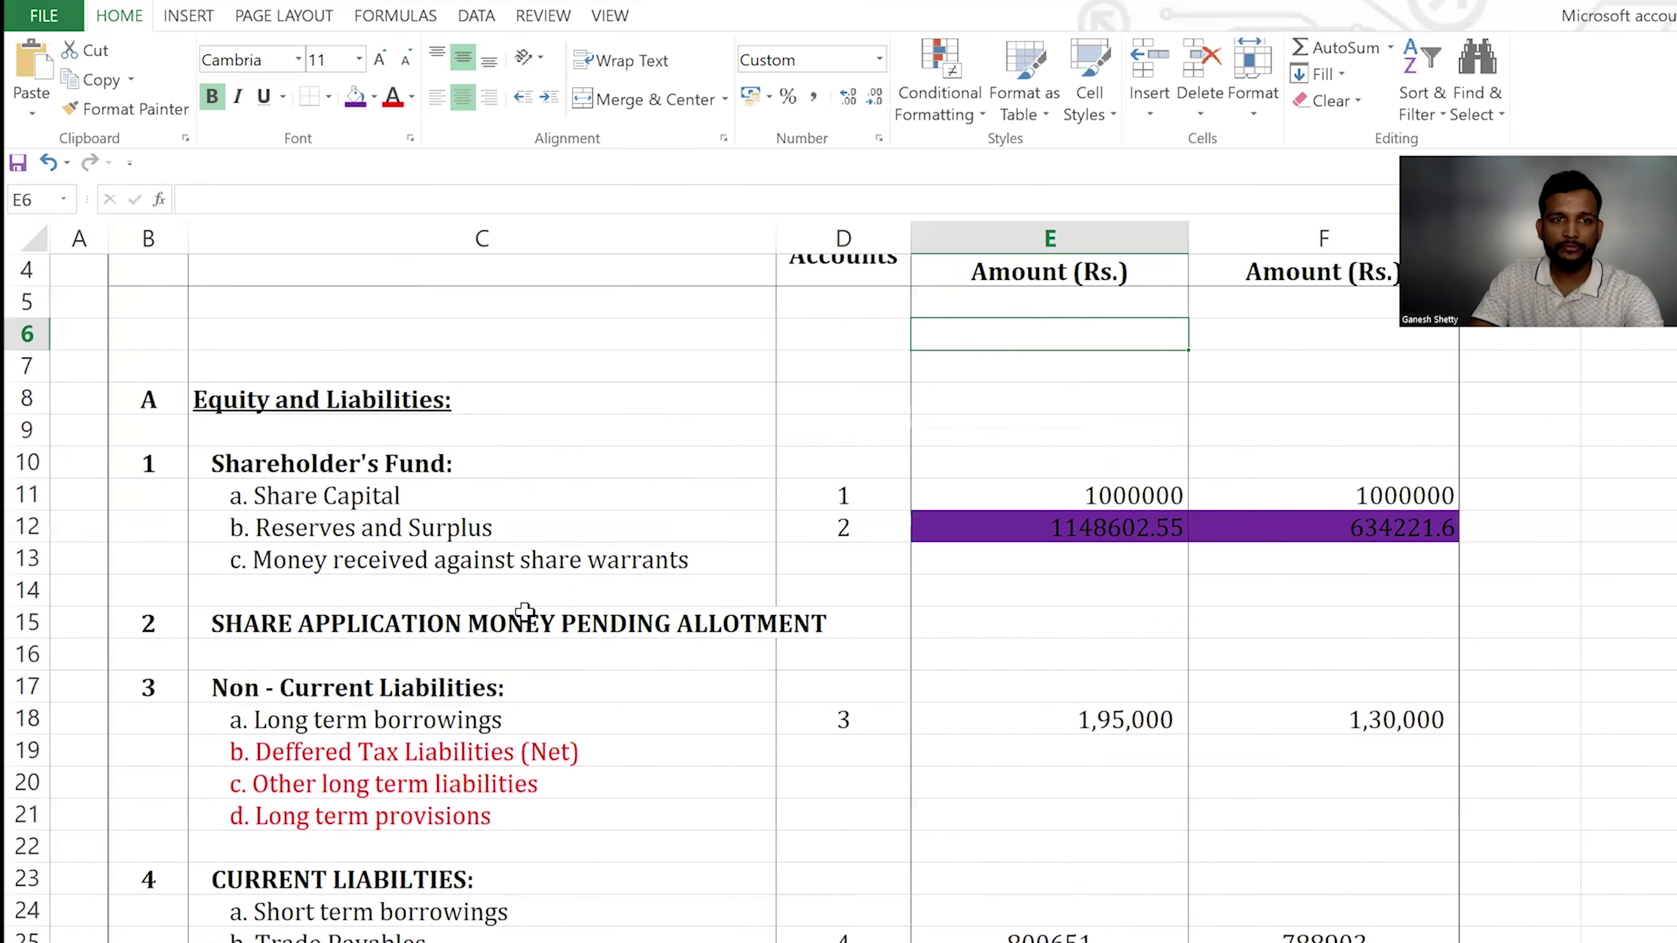
pyautogui.click(458, 505)
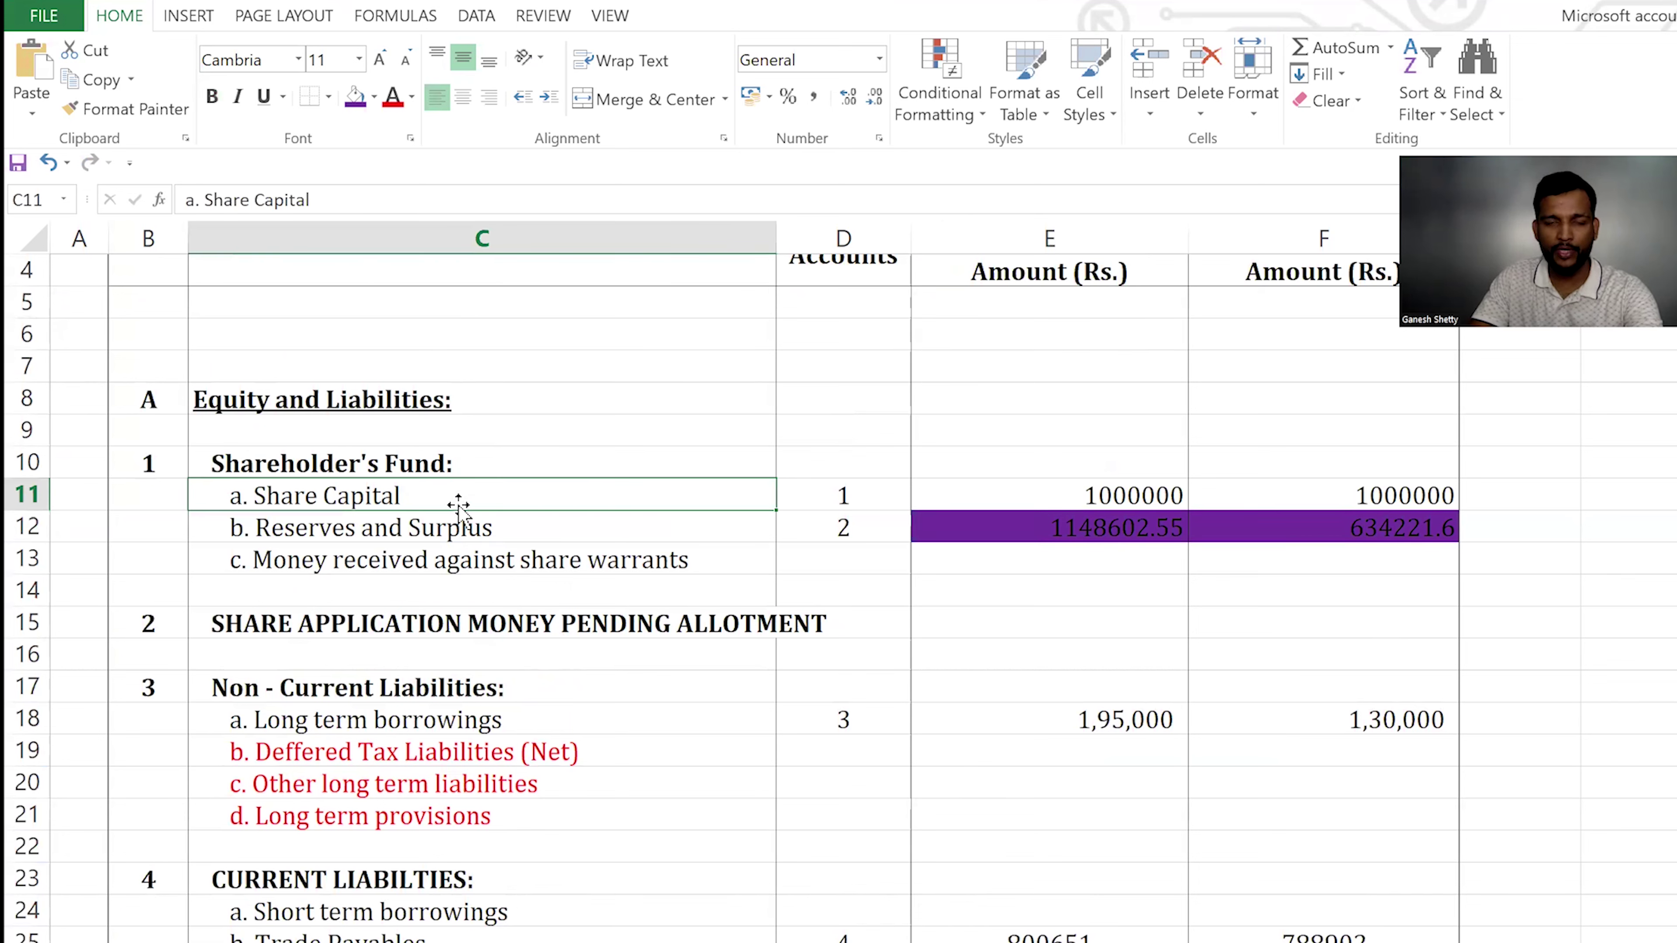
pyautogui.click(470, 560)
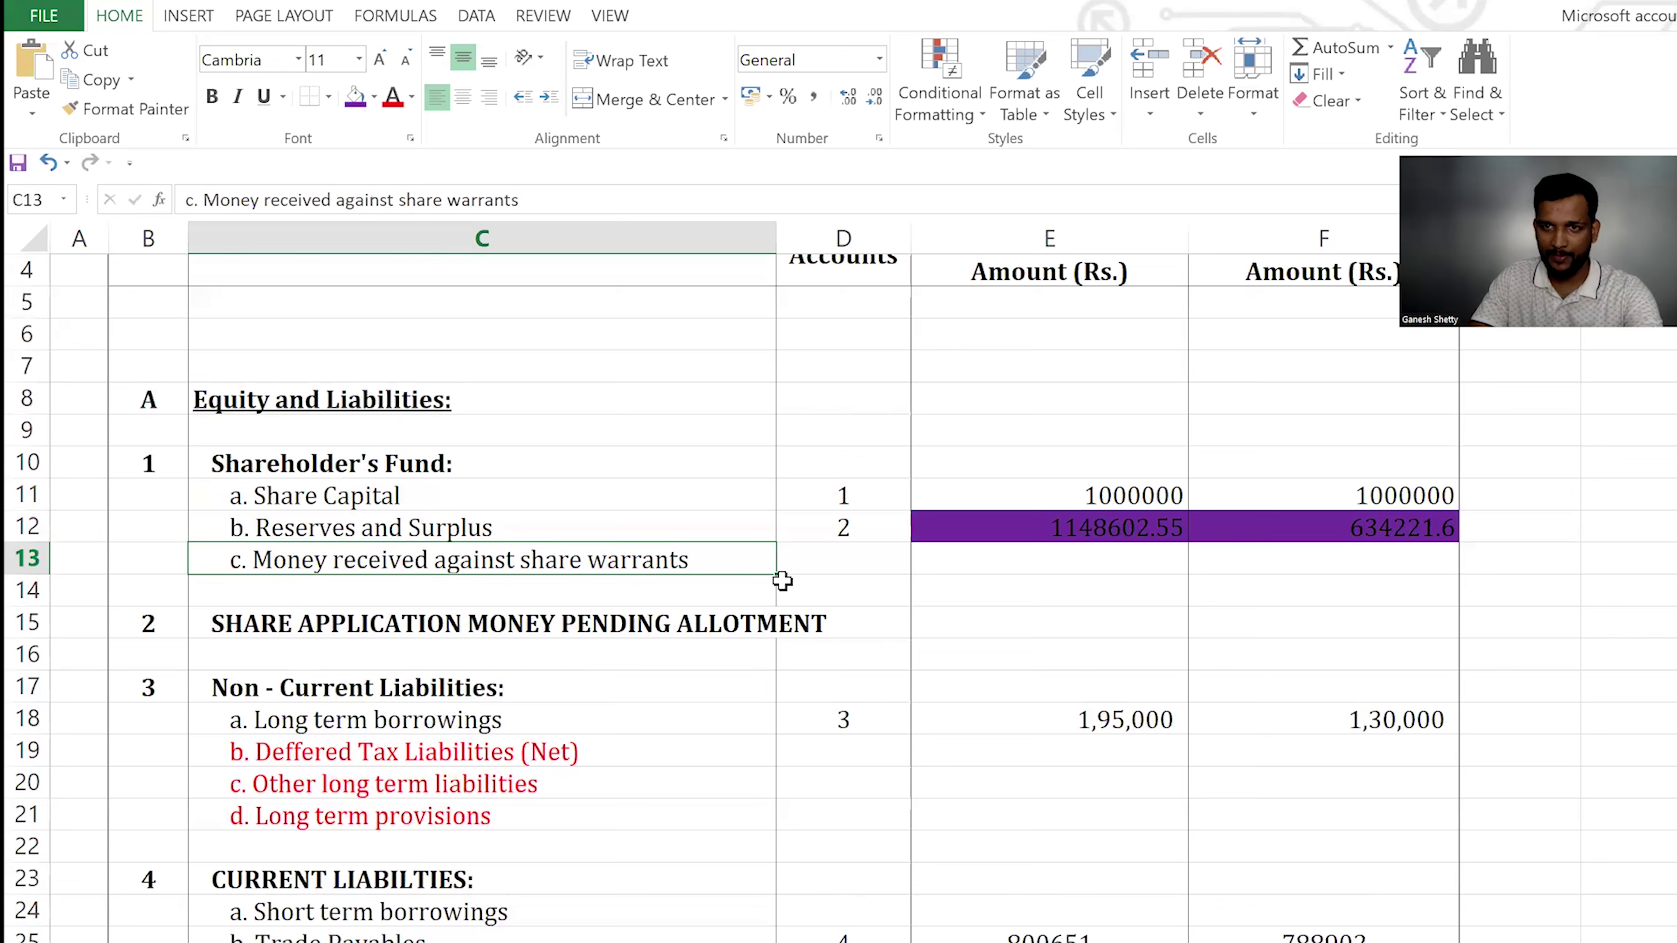
pyautogui.click(469, 630)
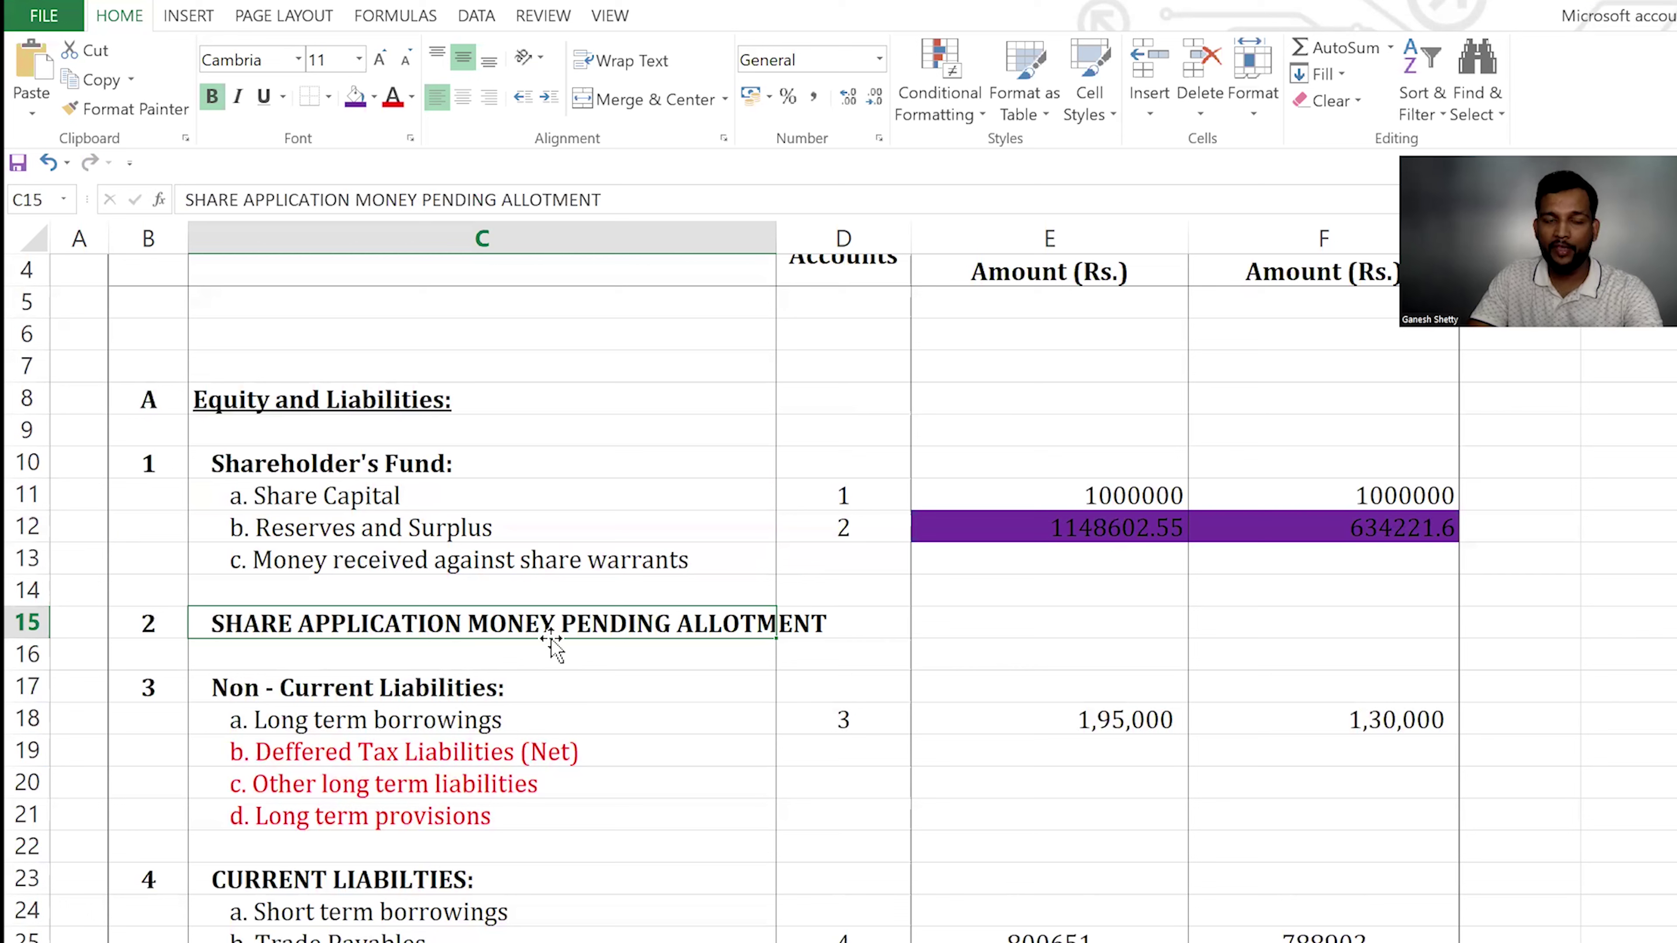
# Enter the formula =PROPER(C15) in H14 to convert the SHARE APPLICATION MONEY PENDING ALLOTMENT heading to proper case
pyautogui.click(1619, 590)
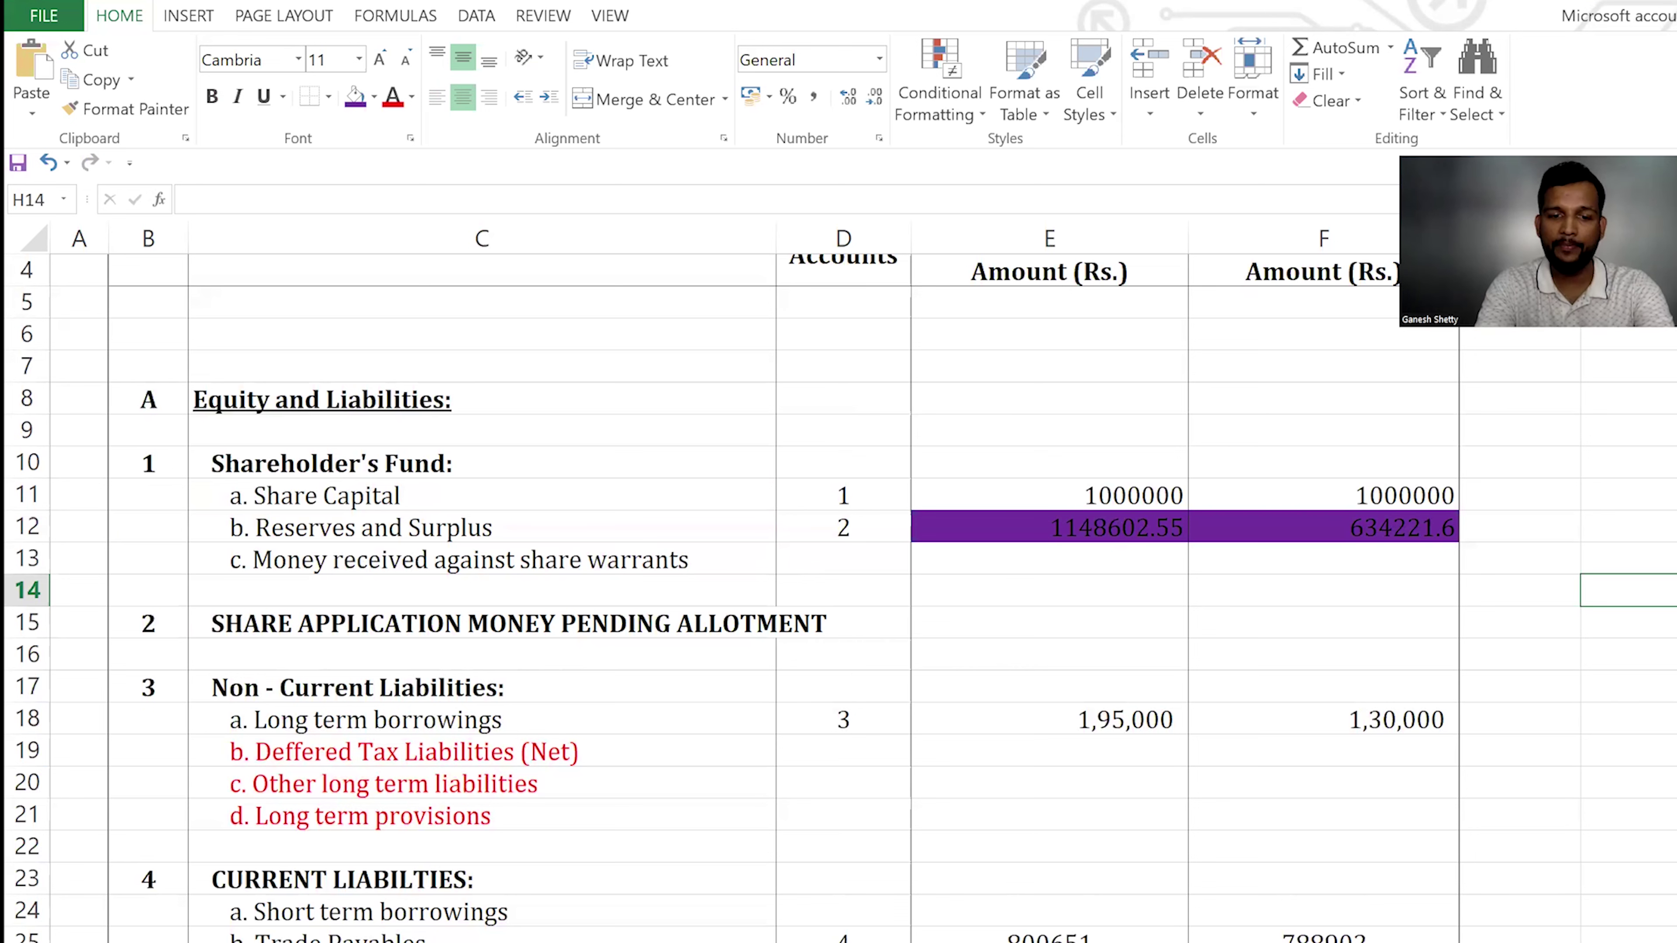
pyautogui.write('=')
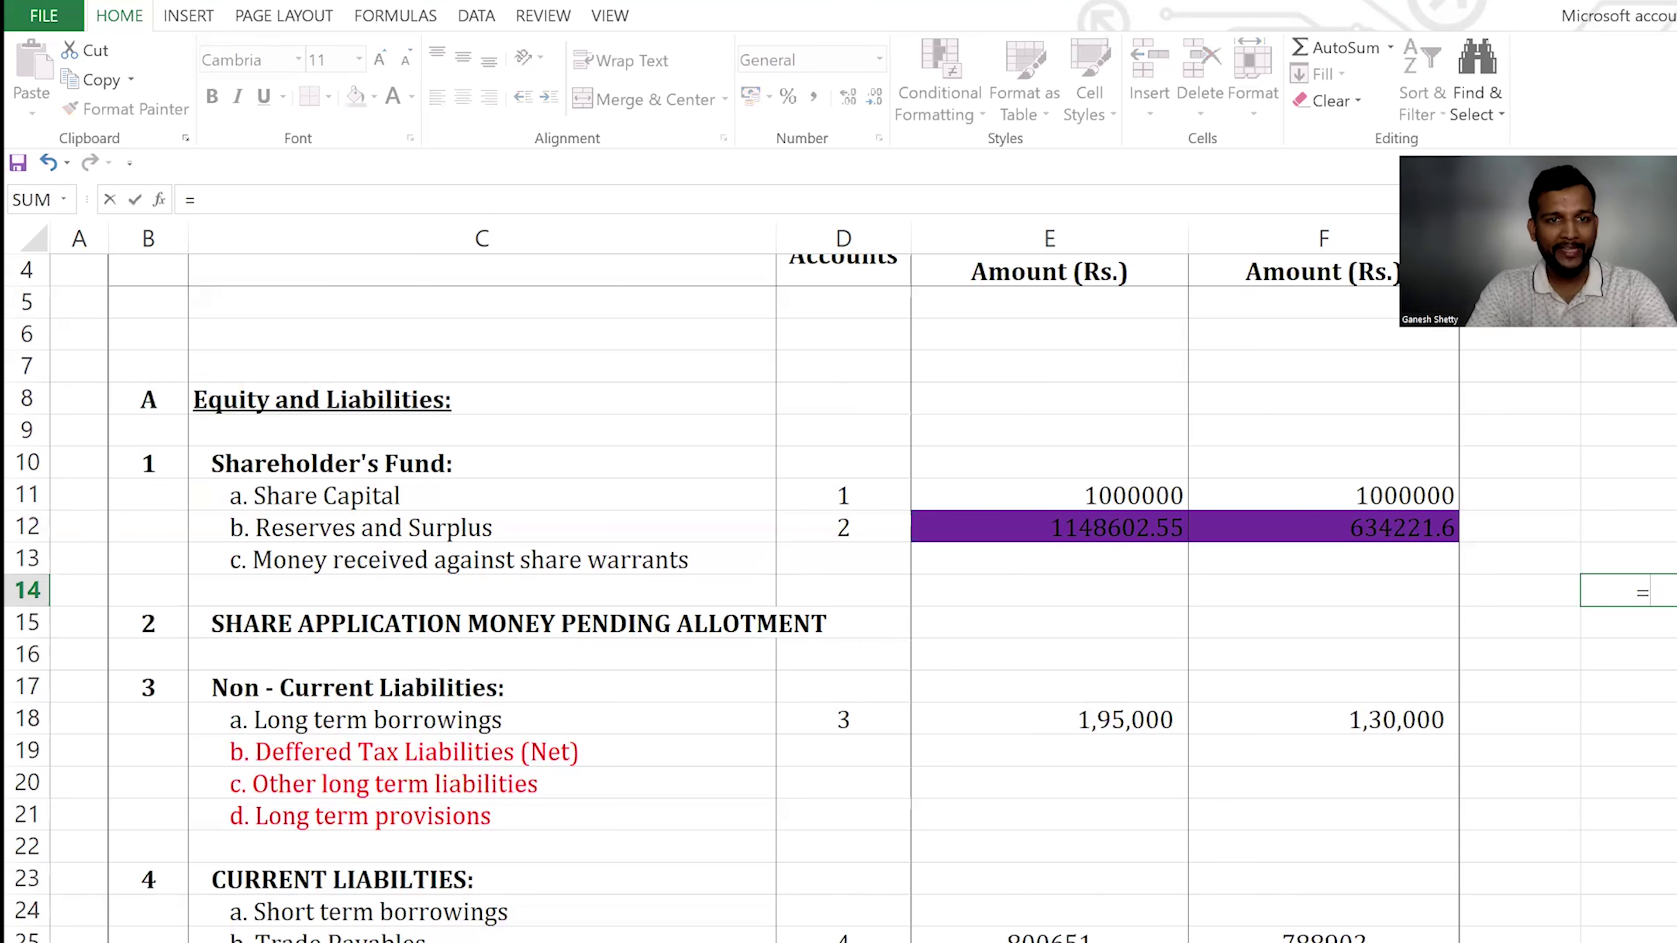
pyautogui.write('proper')
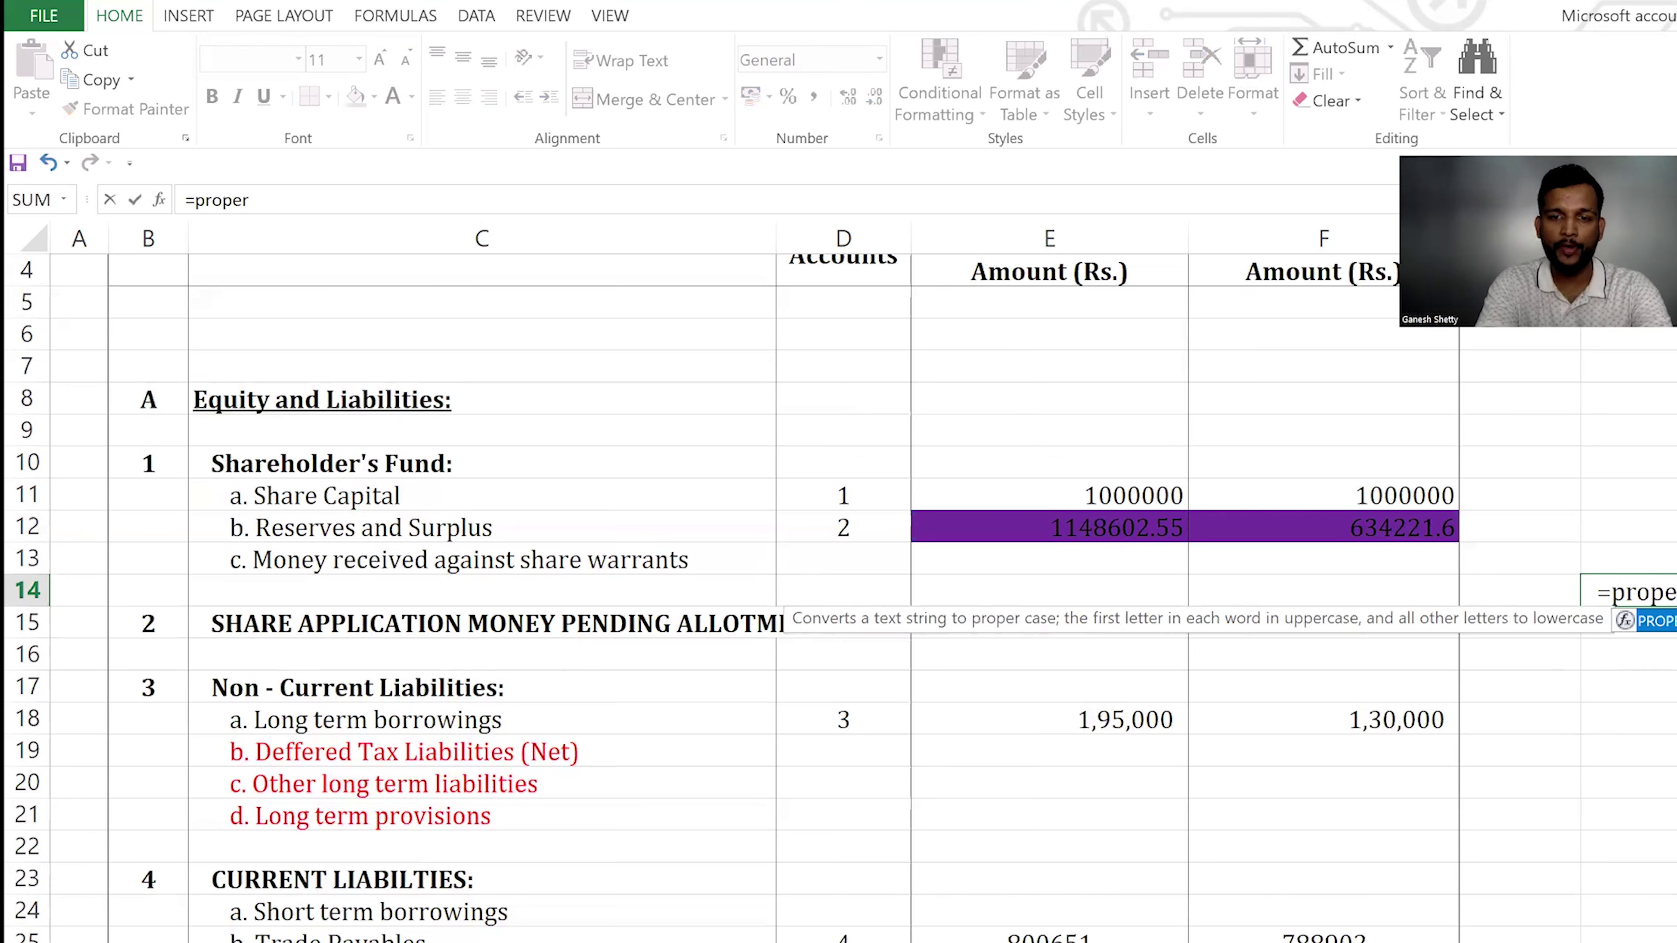
pyautogui.write('(')
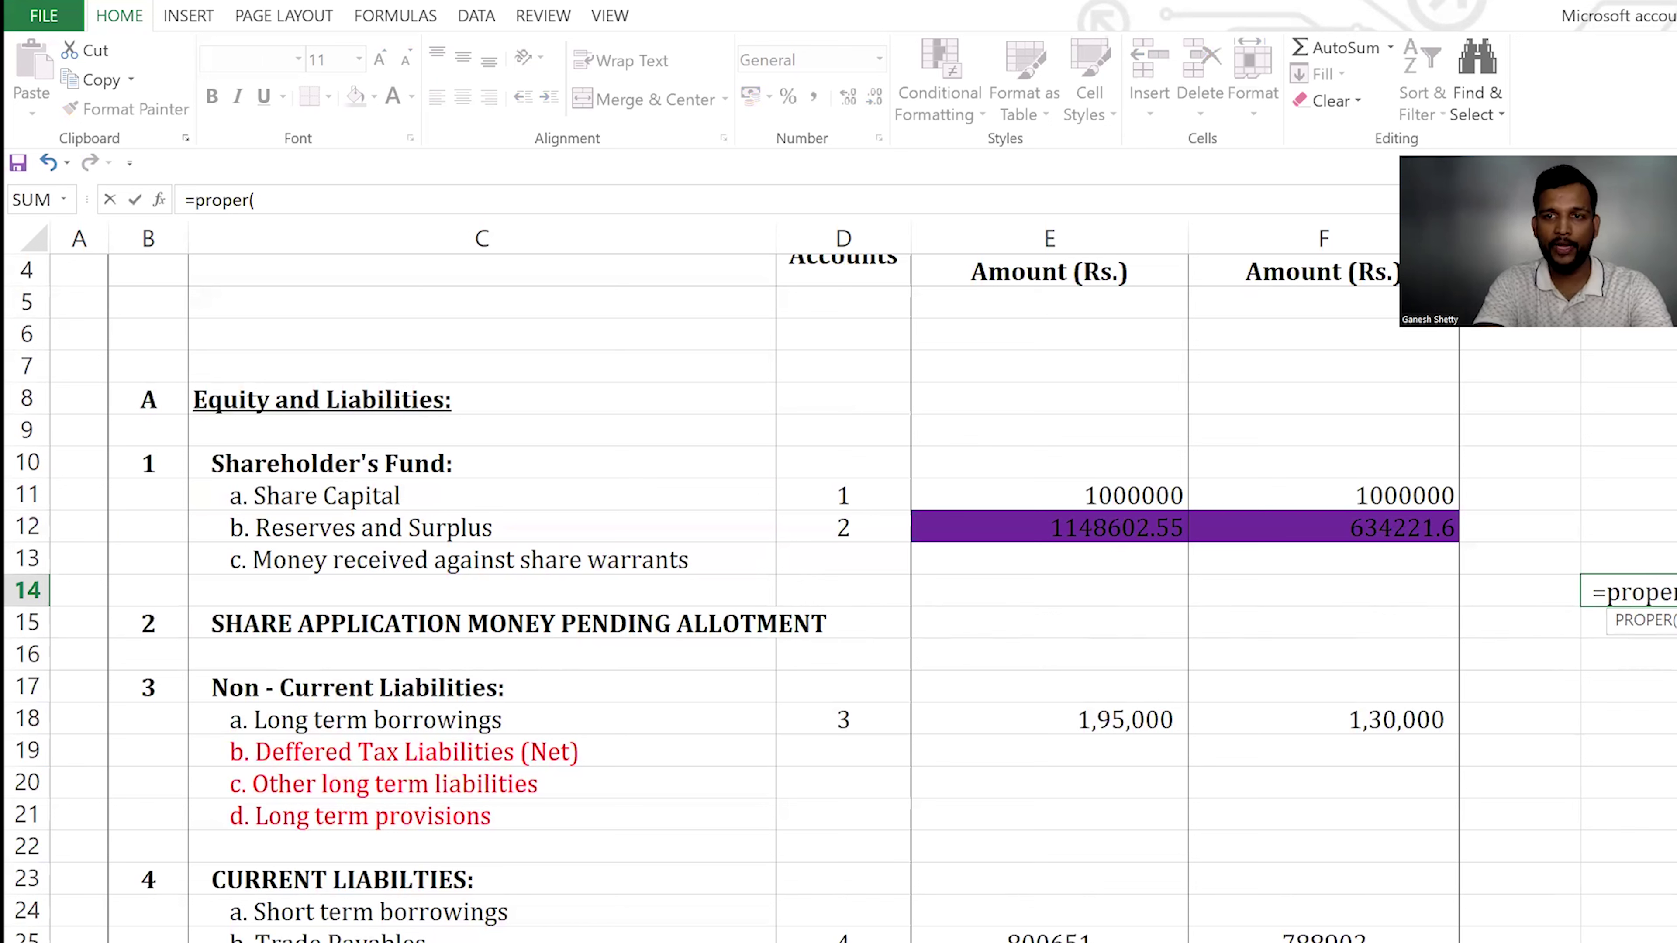
pyautogui.press('Left')
pyautogui.press('Left')
pyautogui.press('Left')
pyautogui.press('Left')
pyautogui.press('Left')
pyautogui.press('Left')
pyautogui.press('Down')
pyautogui.press('Right')
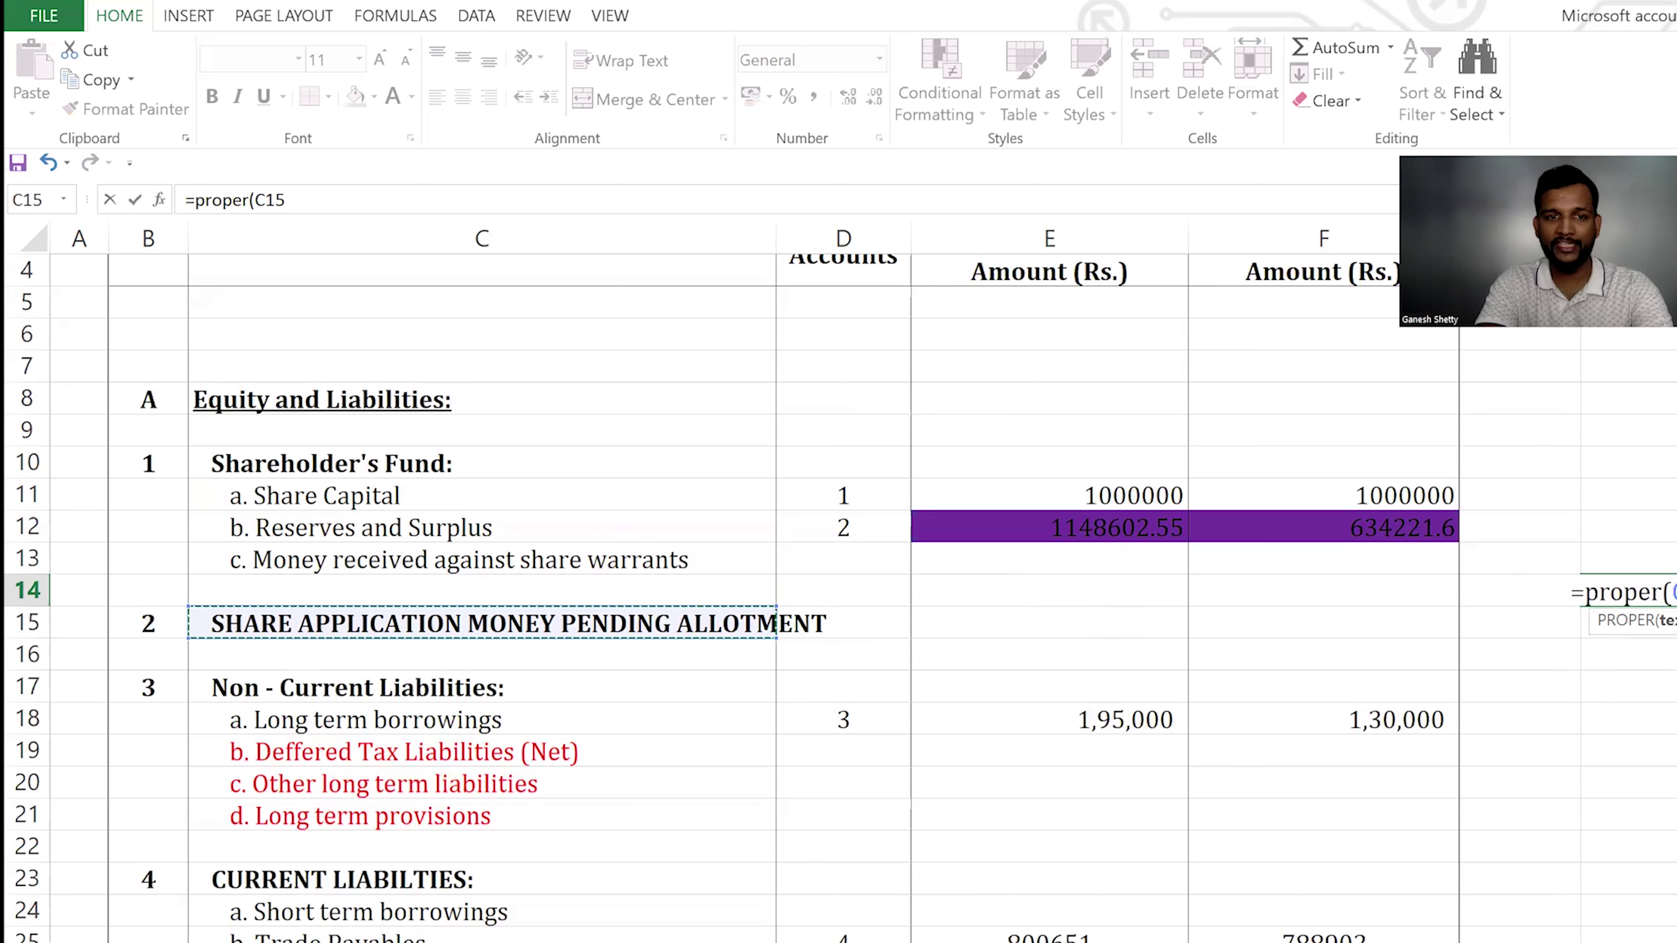
pyautogui.press('Return')
pyautogui.press('Up')
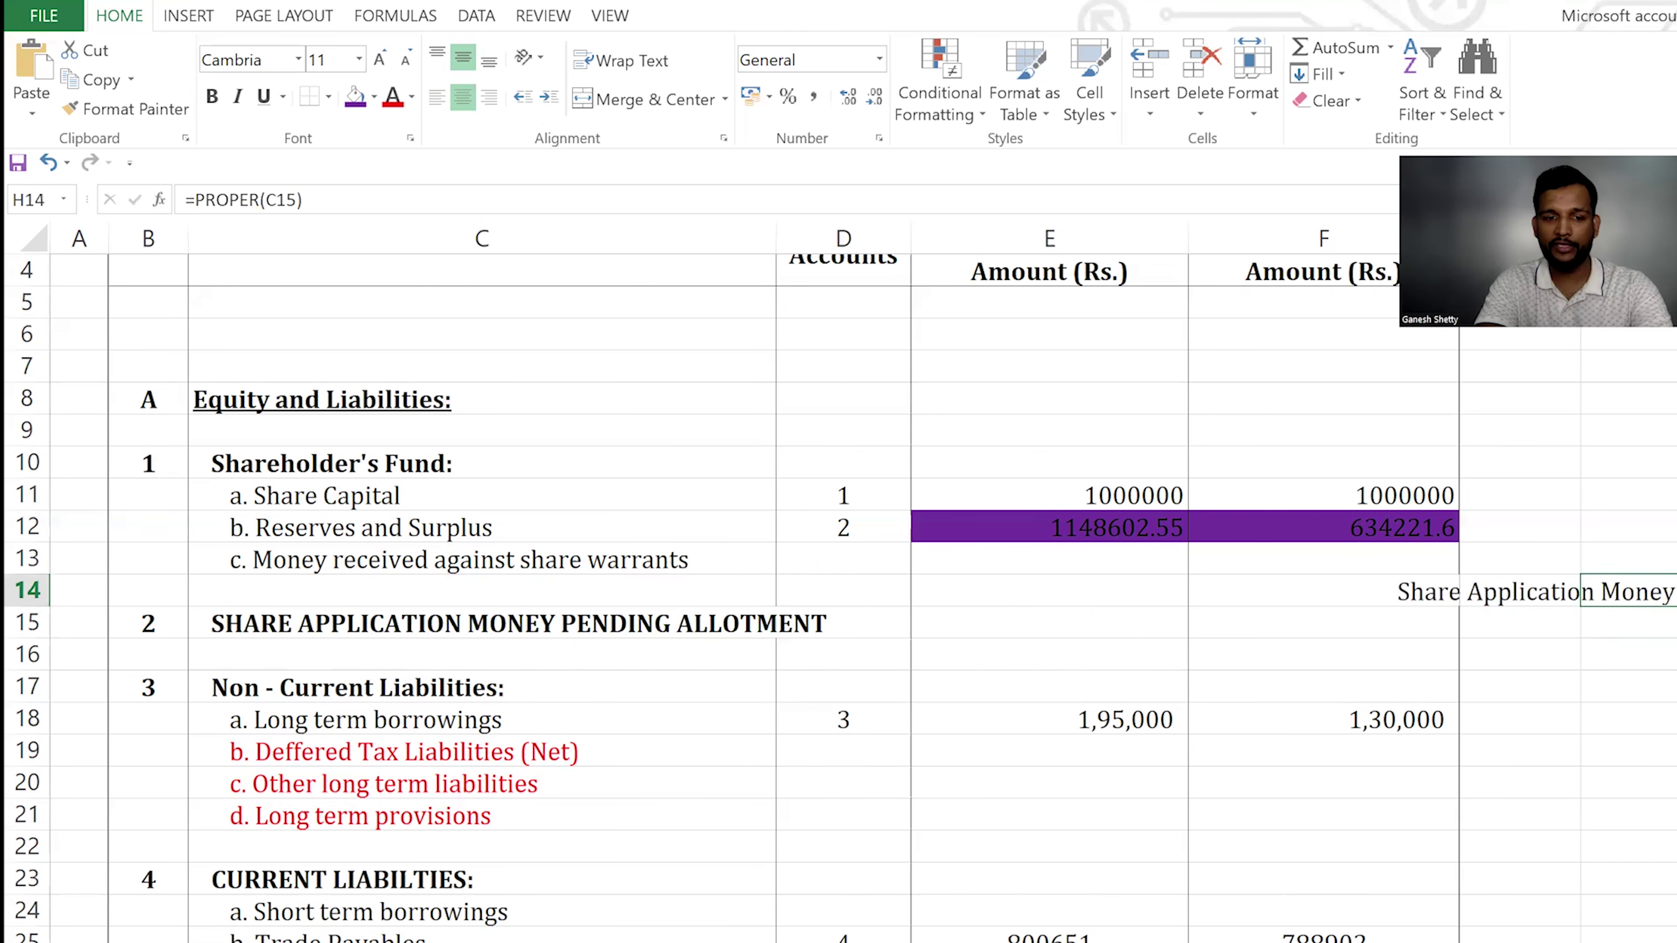
# Review the proper-case heading in H14 and copy that cell
pyautogui.press('Right')
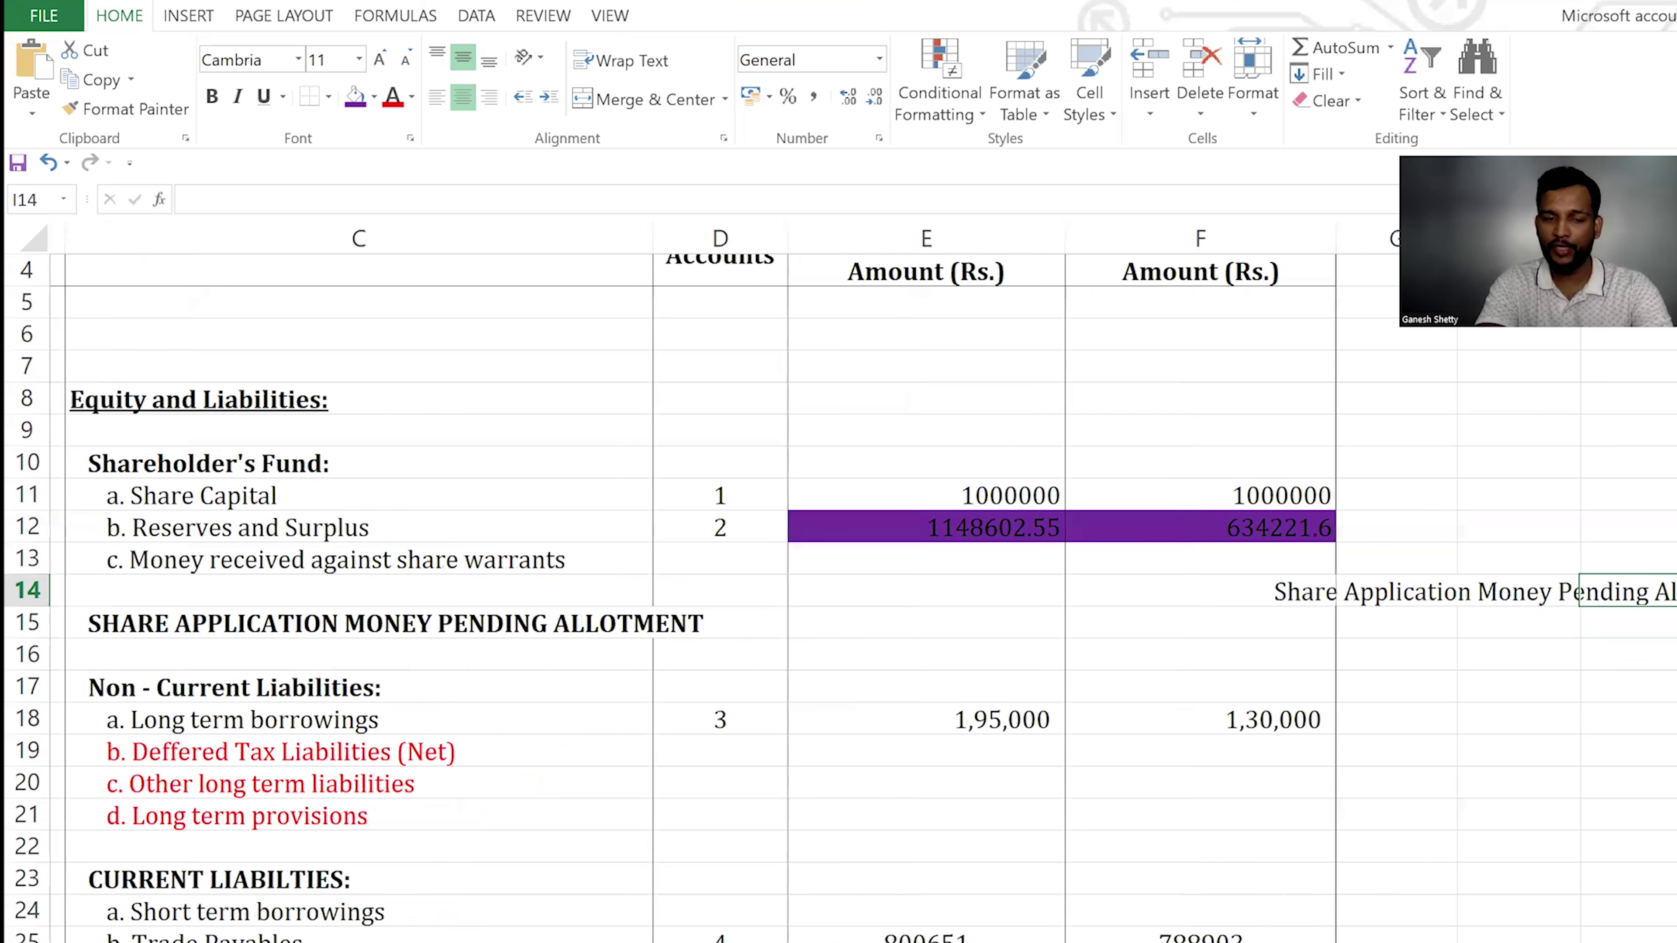
pyautogui.press('Left')
pyautogui.hotkey('ctrl', 'c')
pyautogui.press('Left')
pyautogui.scroll(-1, 839, 581)
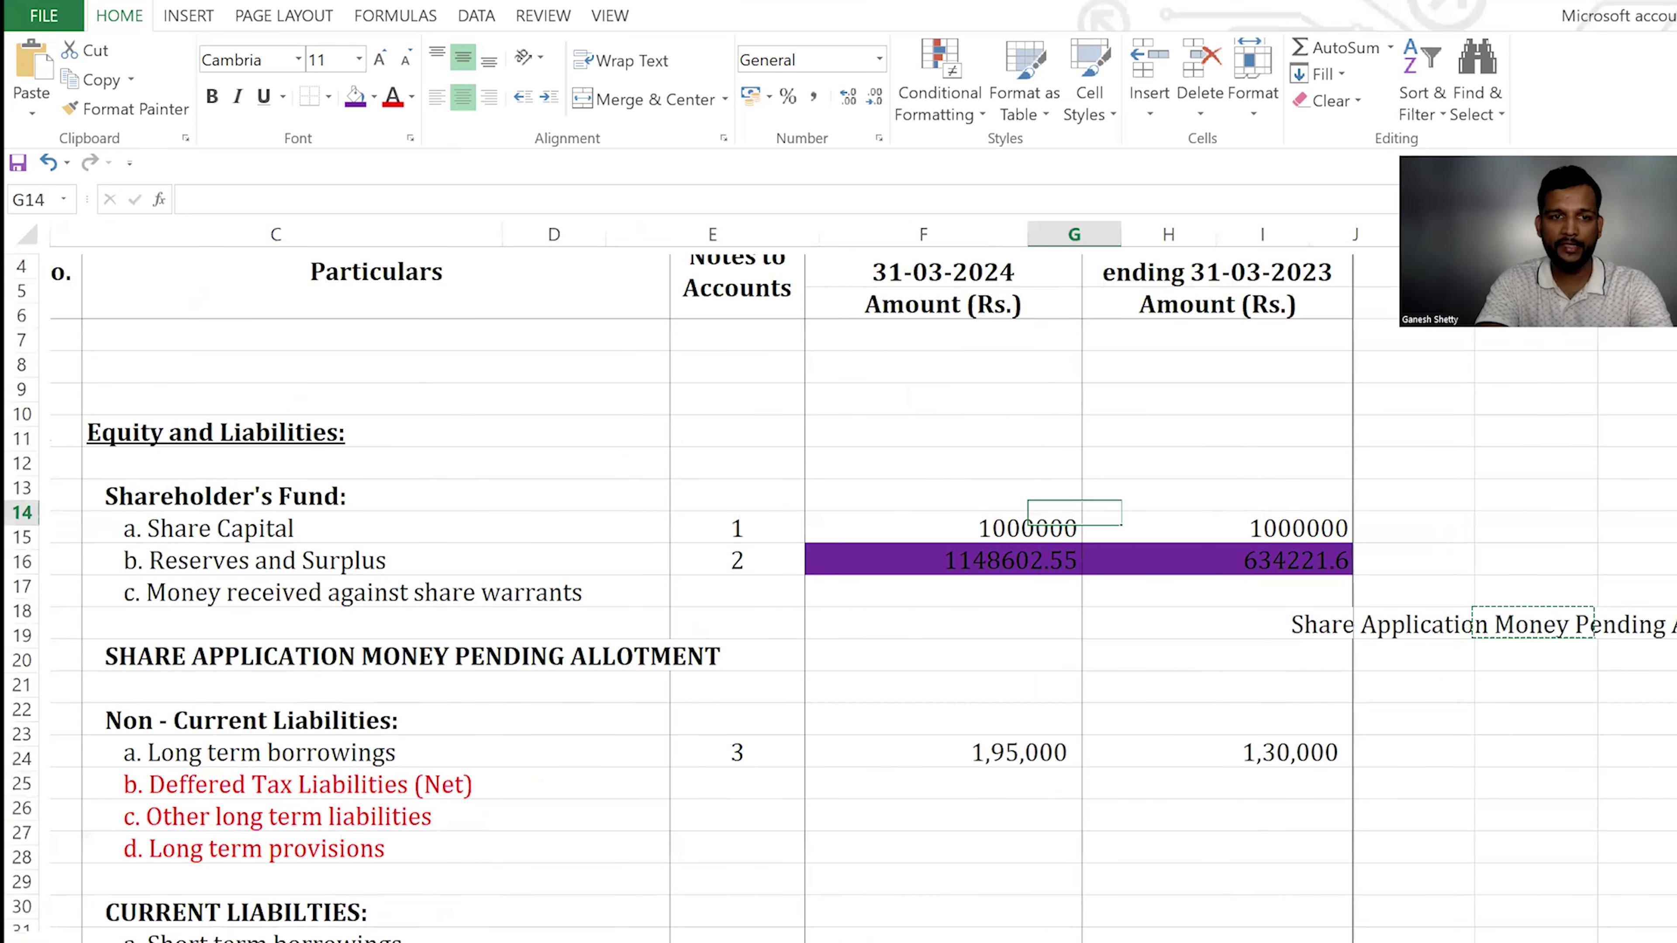
# Try to paste the copied PROPER formula over the heading in C15 and undo the paste
pyautogui.click(454, 654)
pyautogui.hotkey('ctrl', 'alt', 'v')
pyautogui.press('f')
pyautogui.press('Return')
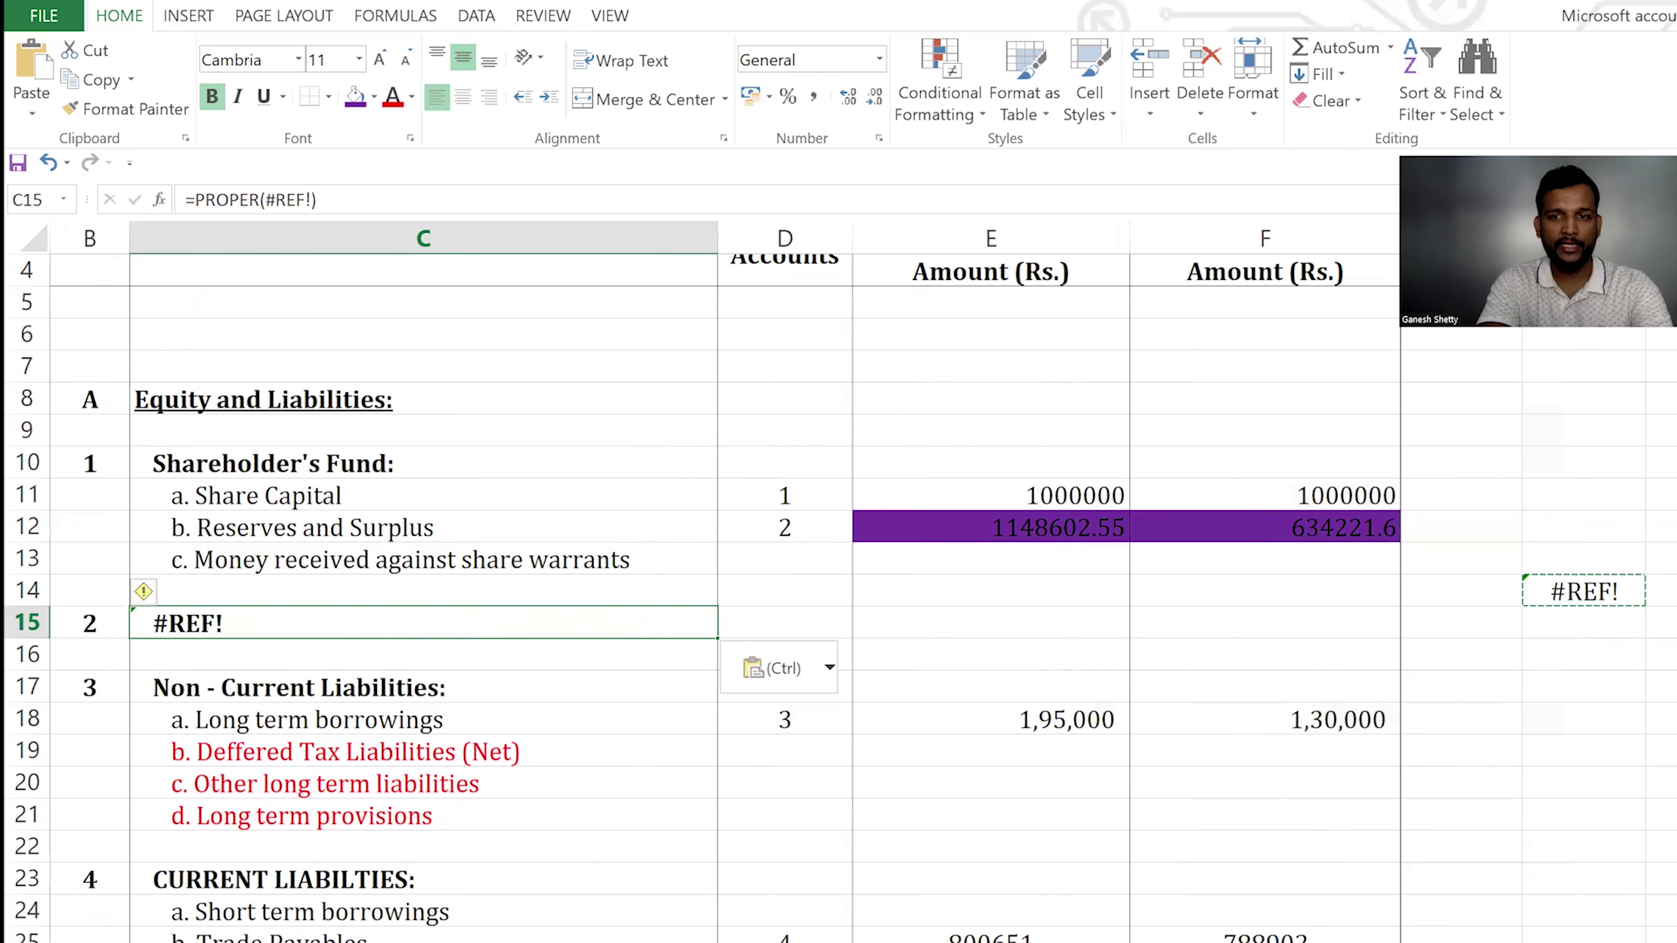
pyautogui.hotkey('ctrl', 'z')
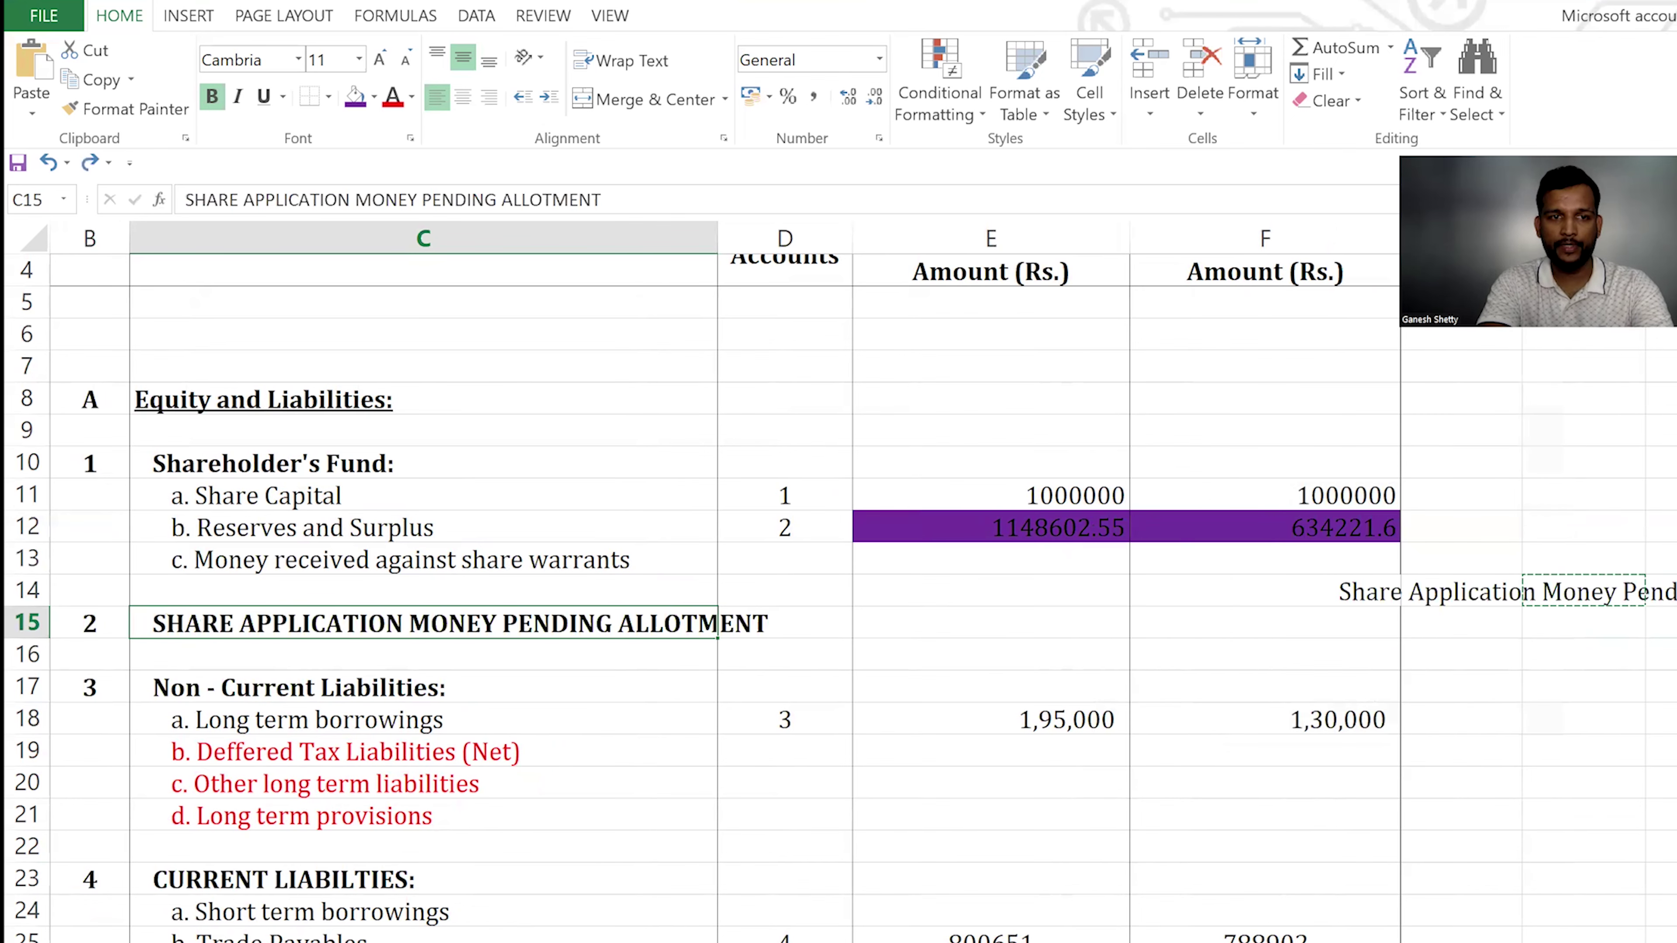
# Paste the copied proper-case heading into C15 as values only and return to the helper formula in H14
pyautogui.hotkey('ctrl', 'alt', 'v')
pyautogui.press('v')
pyautogui.press('Return')
pyautogui.click(785, 623)
pyautogui.press('Right')
pyautogui.press('Right')
pyautogui.press('Right')
pyautogui.press('Up')
pyautogui.press('Escape')
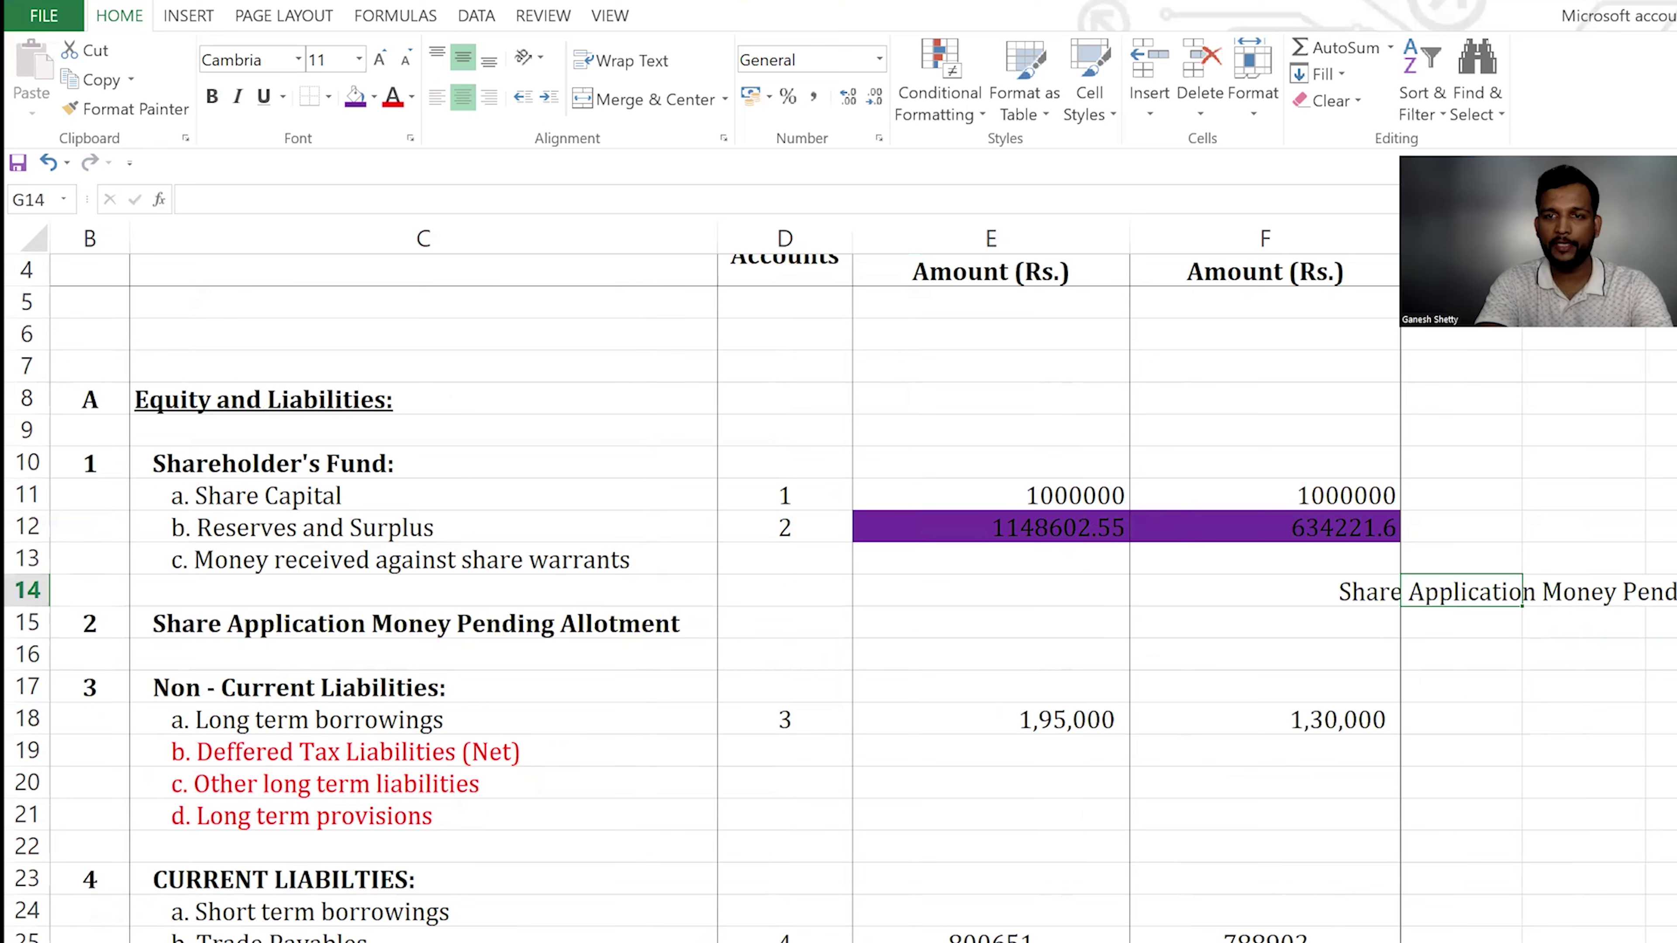
pyautogui.press('Right')
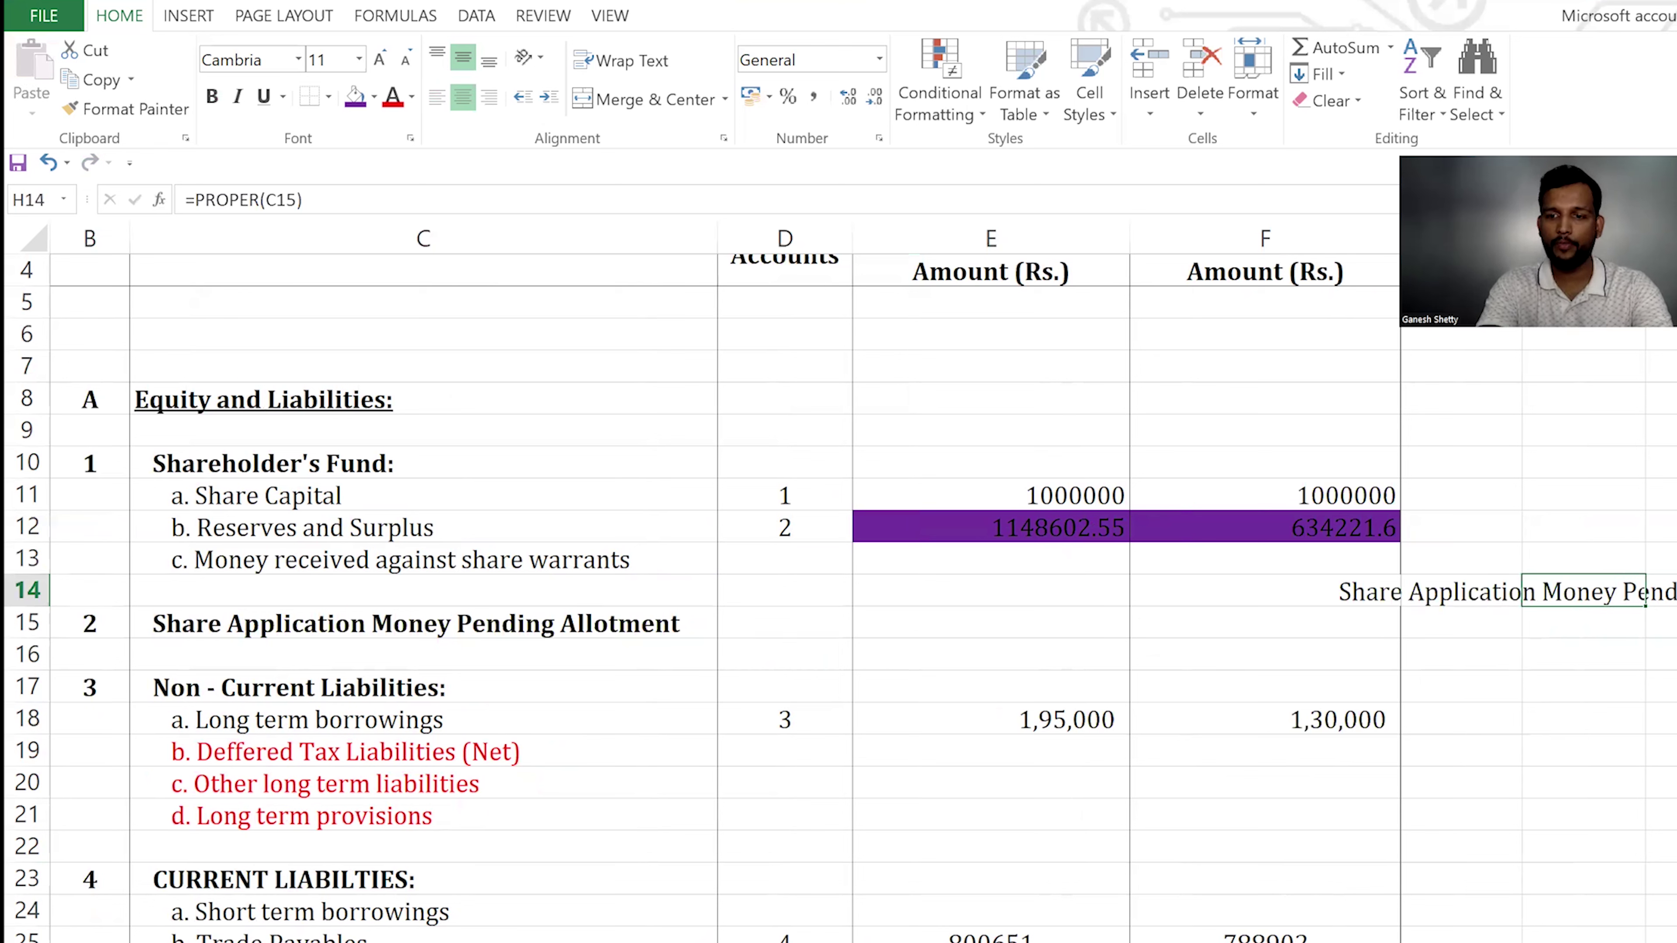
# Clear the PROPER helper formula from H14 and go back to the Share Application Money Pending Allotment heading in C15
pyautogui.press('Delete')
pyautogui.press('Left')
pyautogui.press('Left')
pyautogui.press('Left')
pyautogui.press('Left')
pyautogui.press('Left')
pyautogui.press('Down')
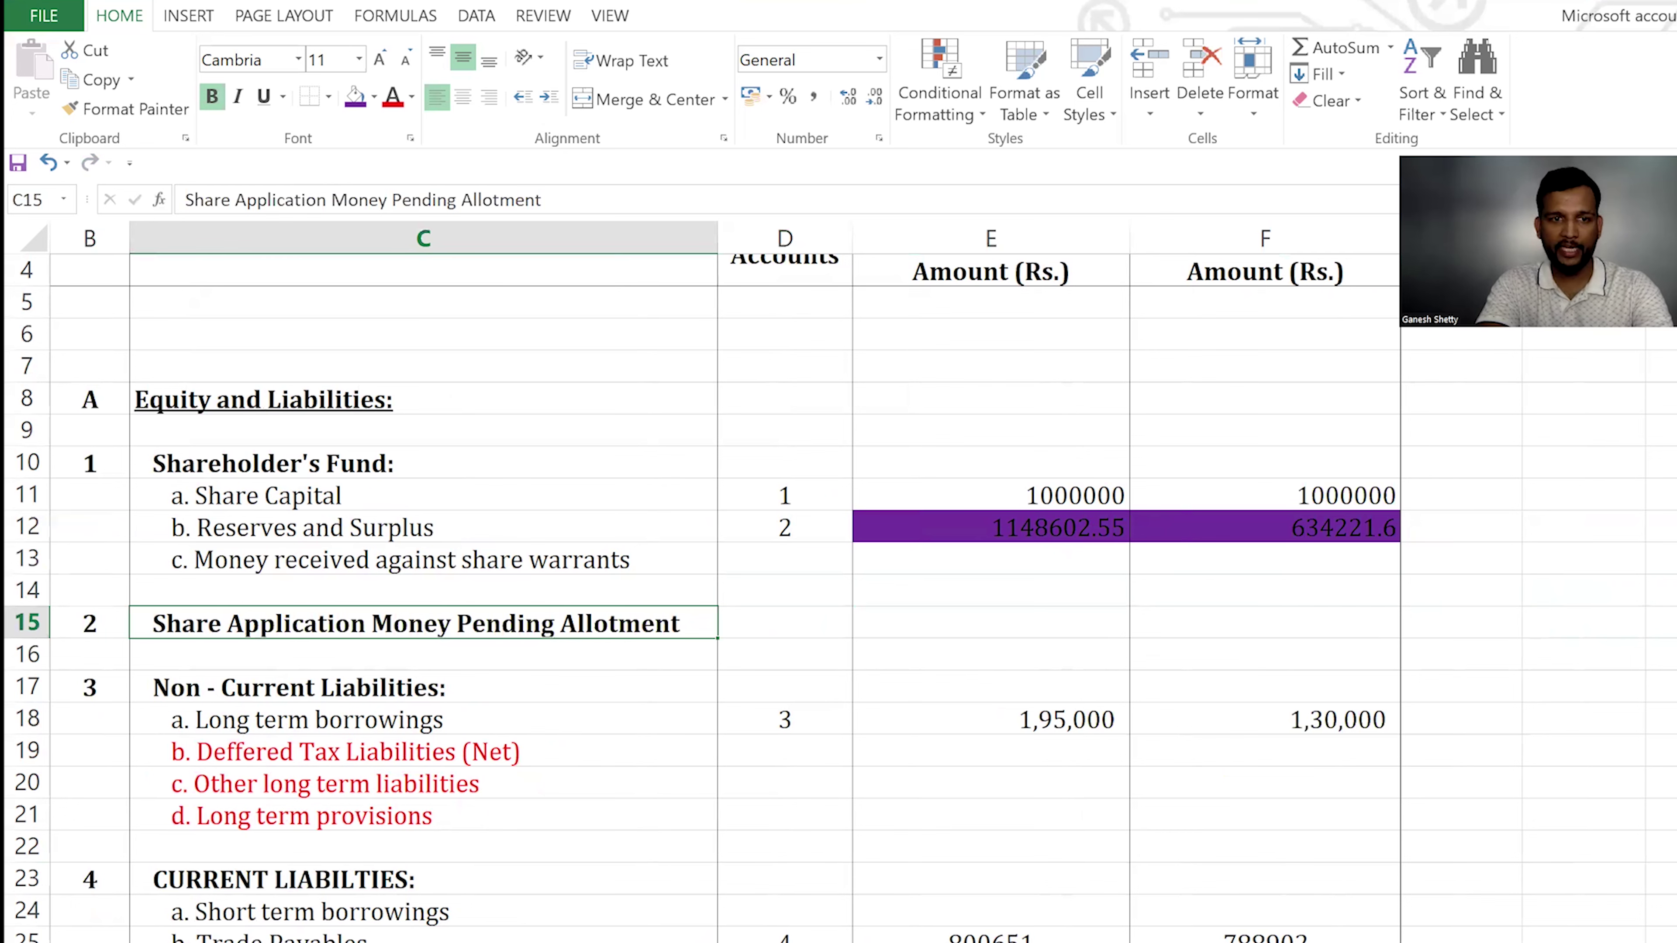
# Examine the capitalization of the Particulars entries from row 15 down to row 37
pyautogui.press('Down')
pyautogui.press('Down')
pyautogui.press('Down')
pyautogui.press('Down')
pyautogui.press('Down')
pyautogui.press('Down')
pyautogui.press('Down')
pyautogui.press('Down')
pyautogui.press('Down')
pyautogui.press('Down')
pyautogui.press('Down')
pyautogui.press('Down')
pyautogui.press('Down')
pyautogui.press('Down')
pyautogui.press('Down')
pyautogui.press('Down')
pyautogui.press('Down')
pyautogui.press('Down')
pyautogui.press('Down')
pyautogui.press('Down')
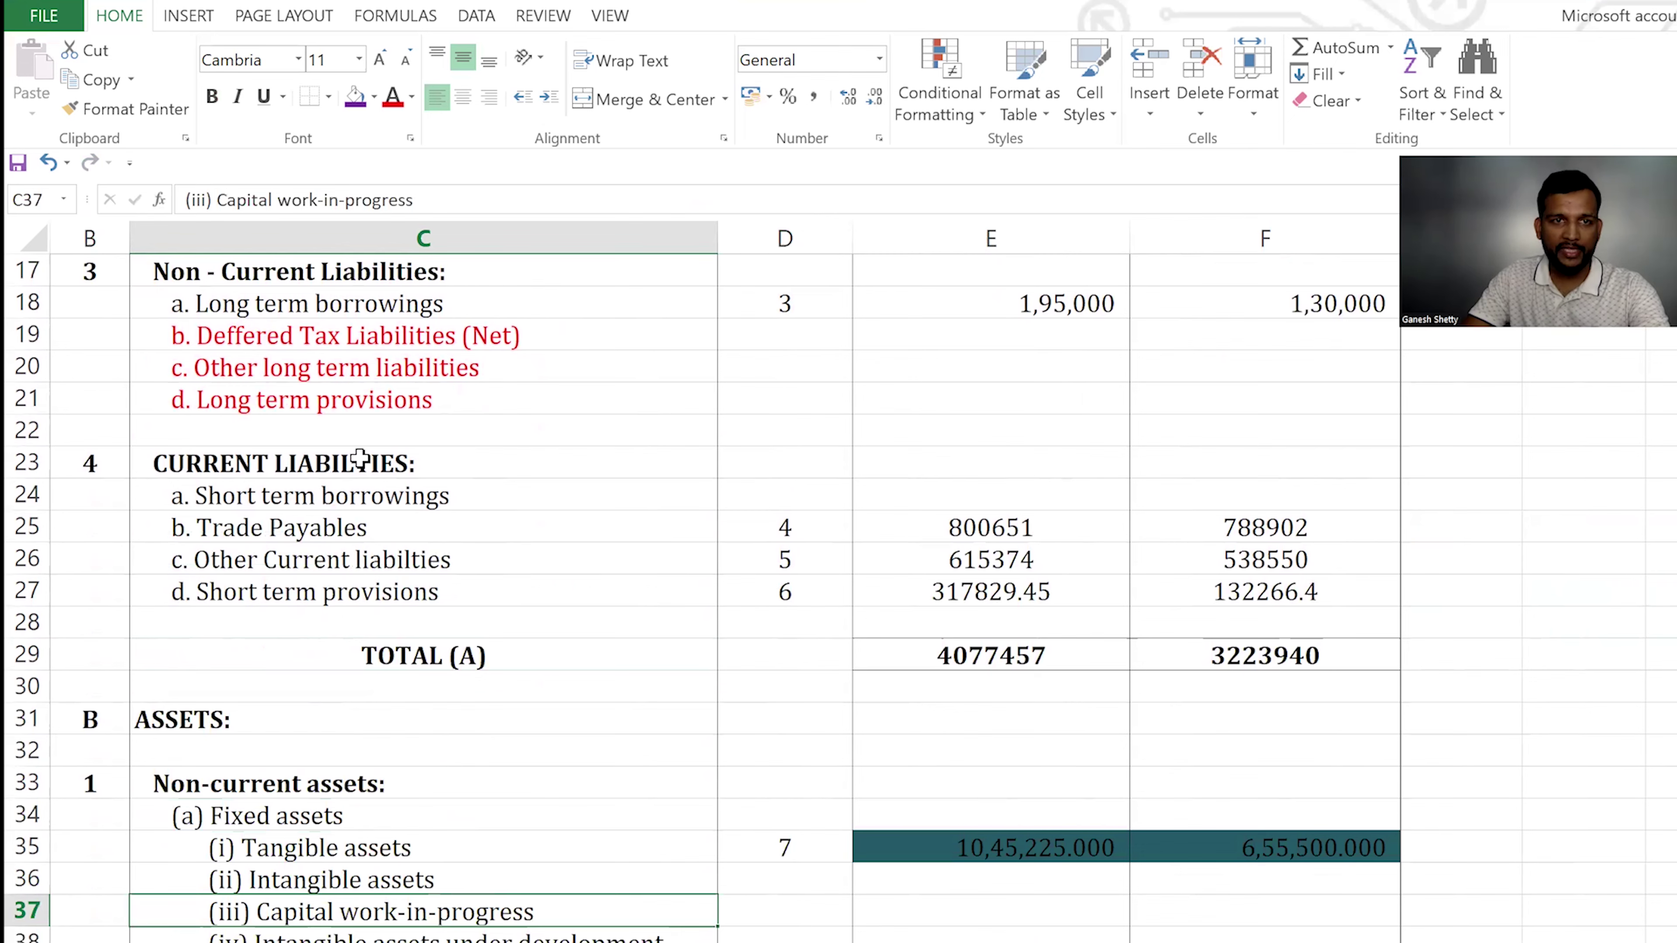
# Compare the capitalization of the sub-headings in column C with the main headings Equity and Liabilities and ASSETS
pyautogui.scroll(4, 370, 502)
pyautogui.click(588, 532)
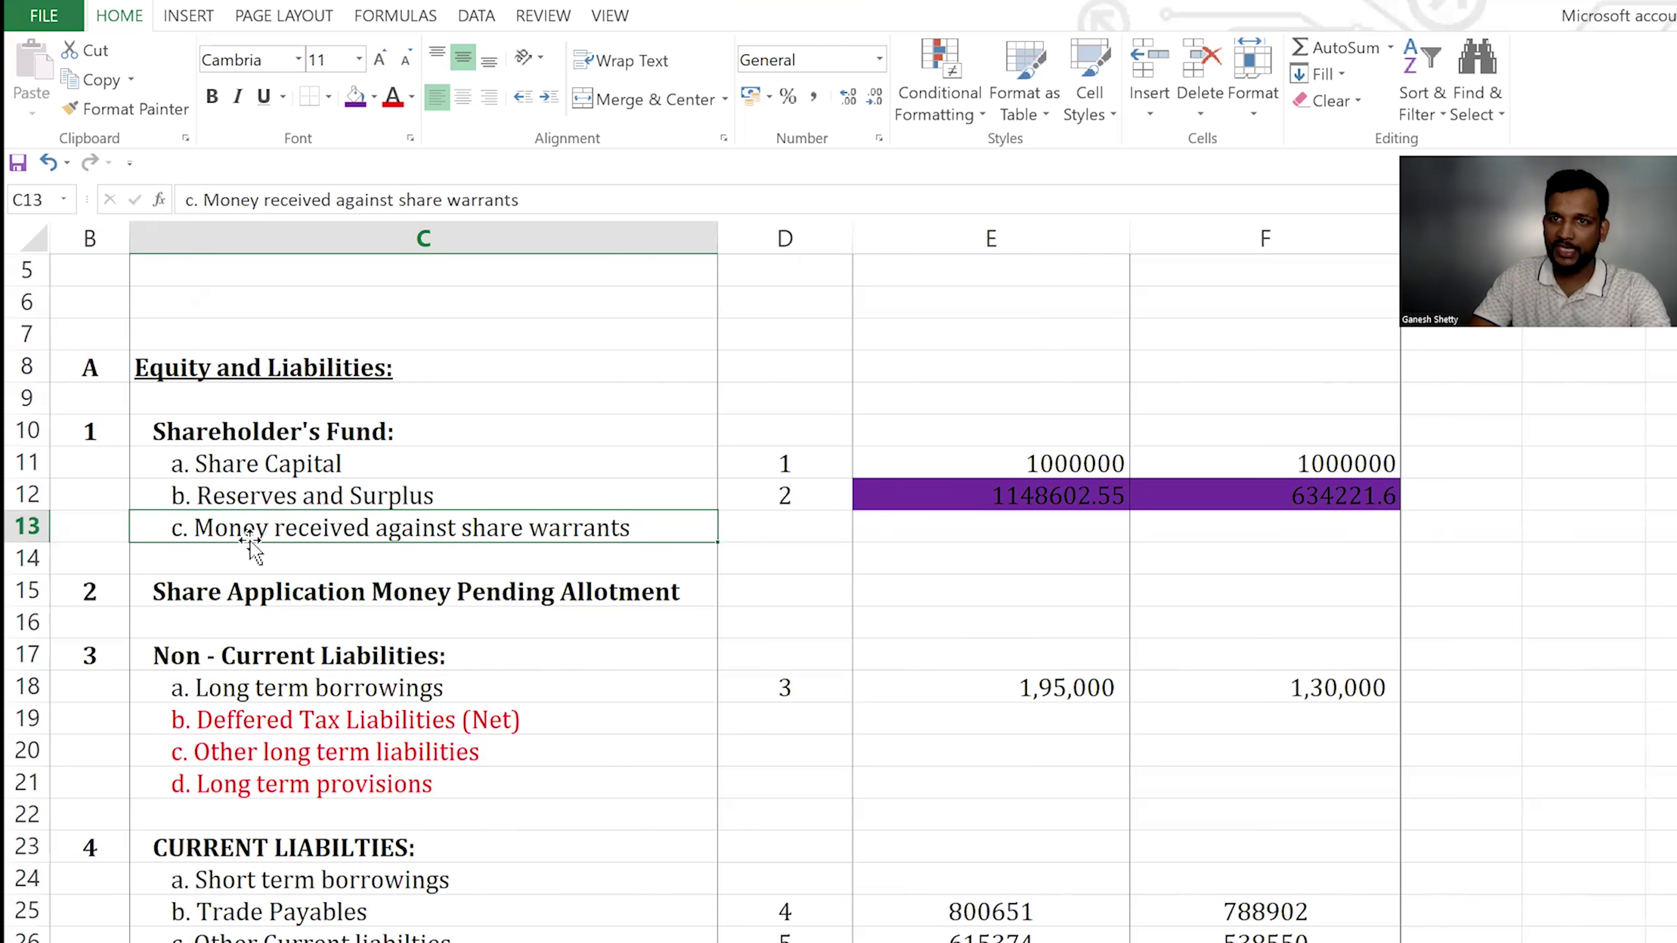
pyautogui.click(436, 594)
pyautogui.scroll(-3, 534, 641)
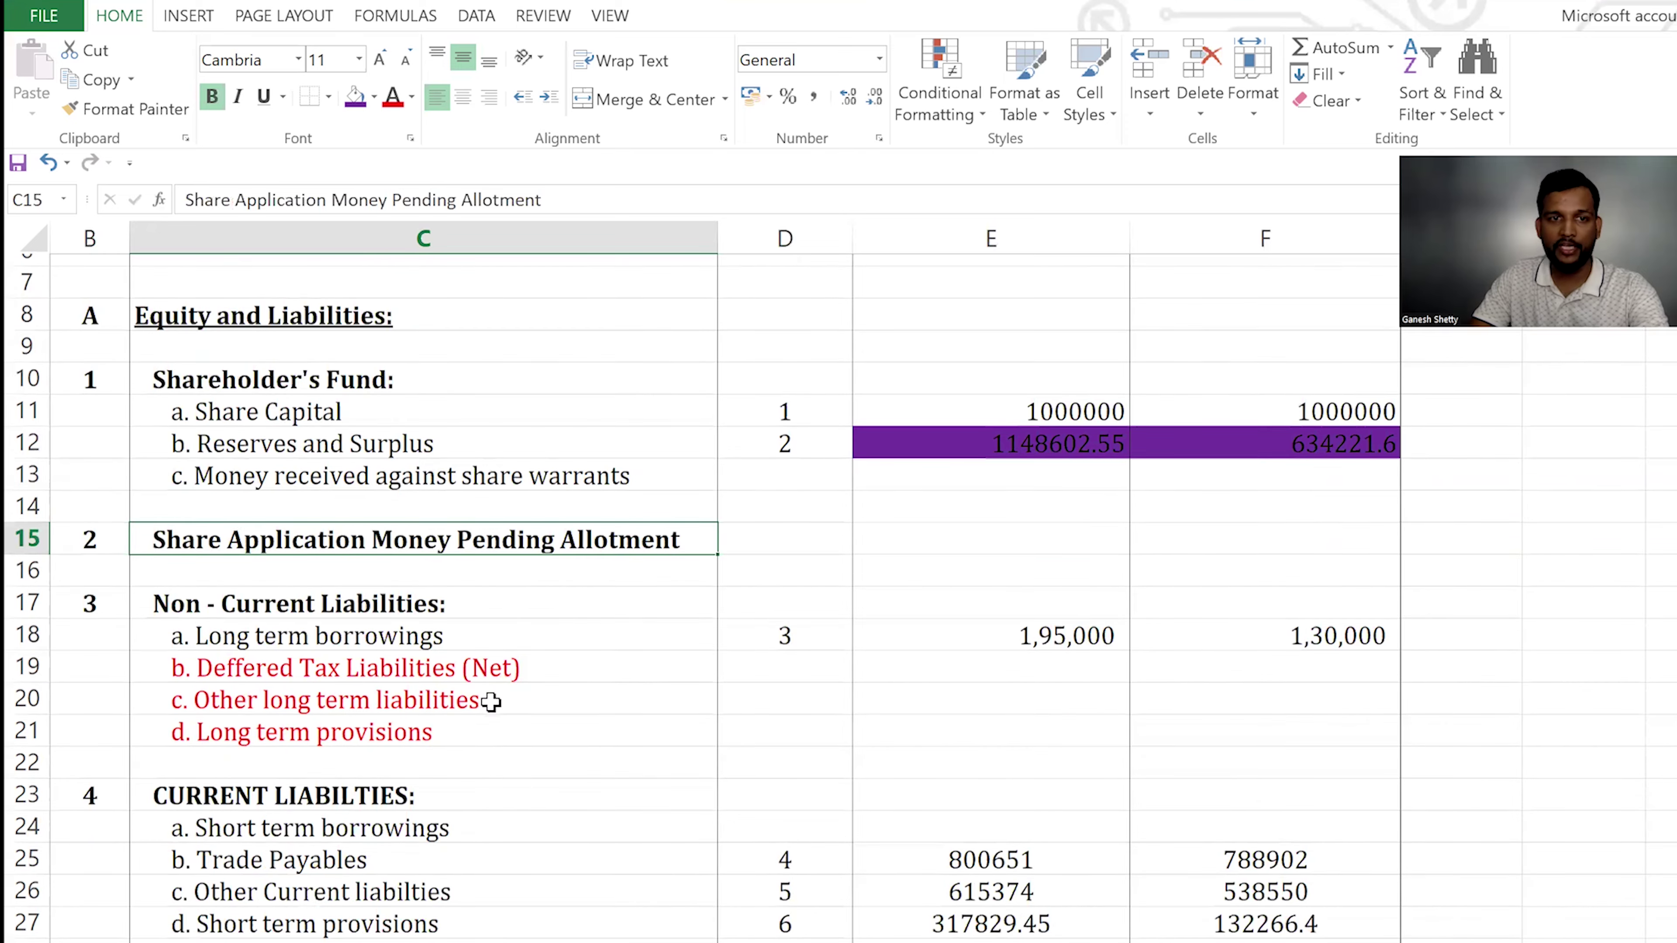
pyautogui.click(438, 555)
pyautogui.scroll(-3, 466, 654)
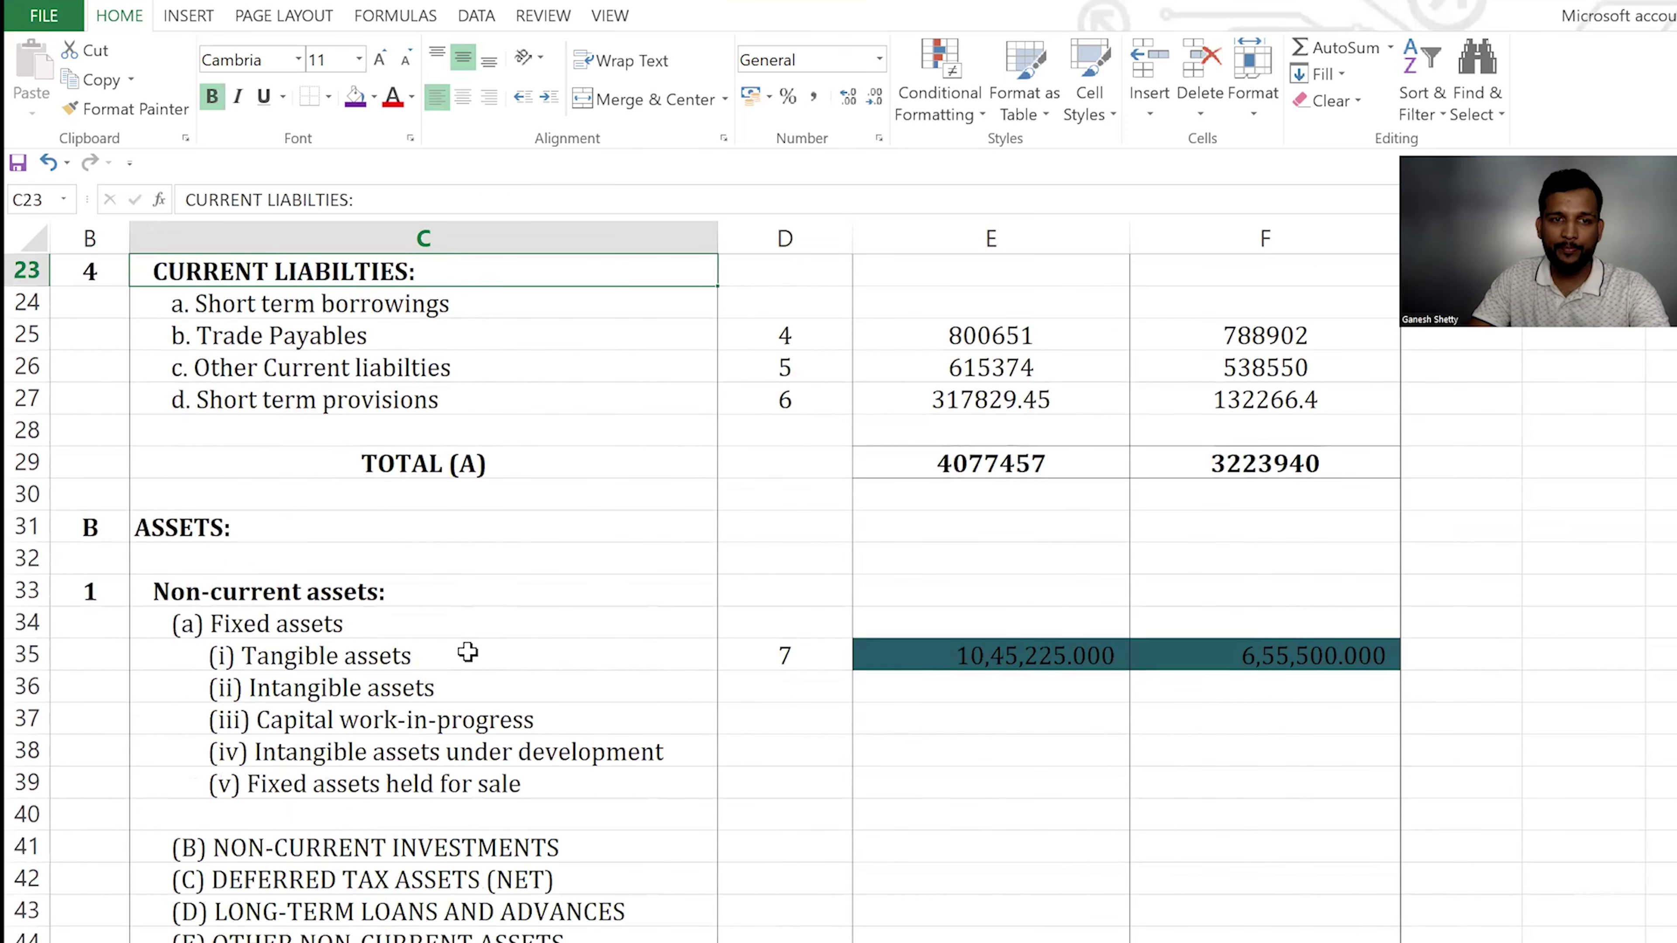
pyautogui.scroll(5, 462, 594)
pyautogui.scroll(2, 420, 407)
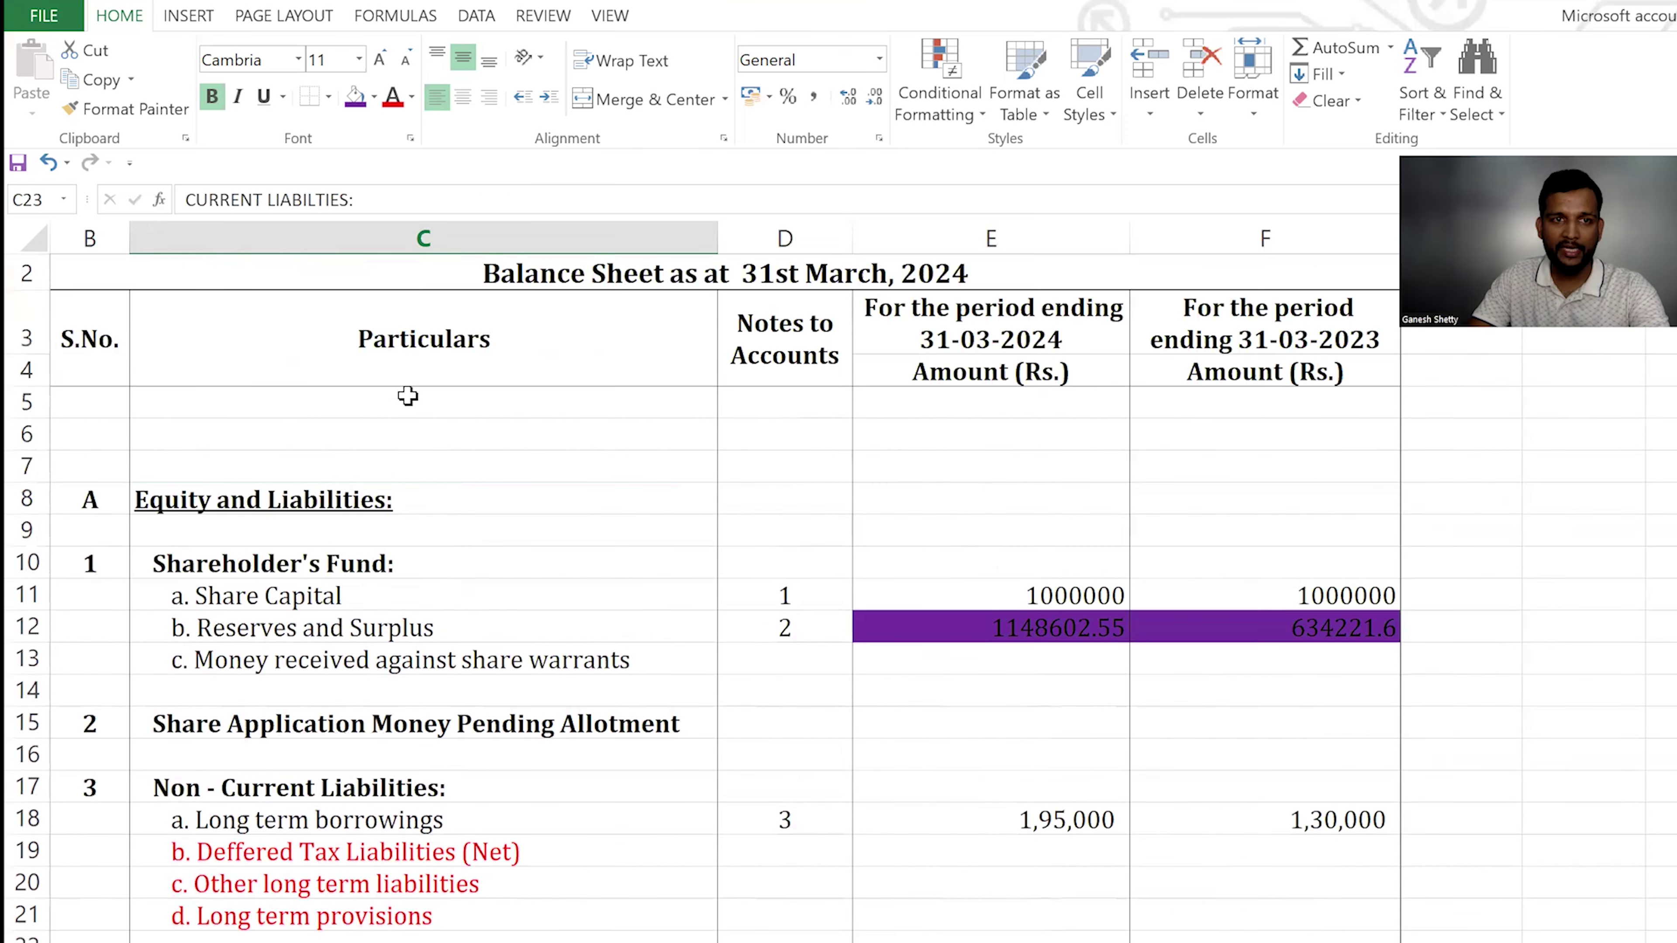
pyautogui.click(342, 529)
pyautogui.click(401, 502)
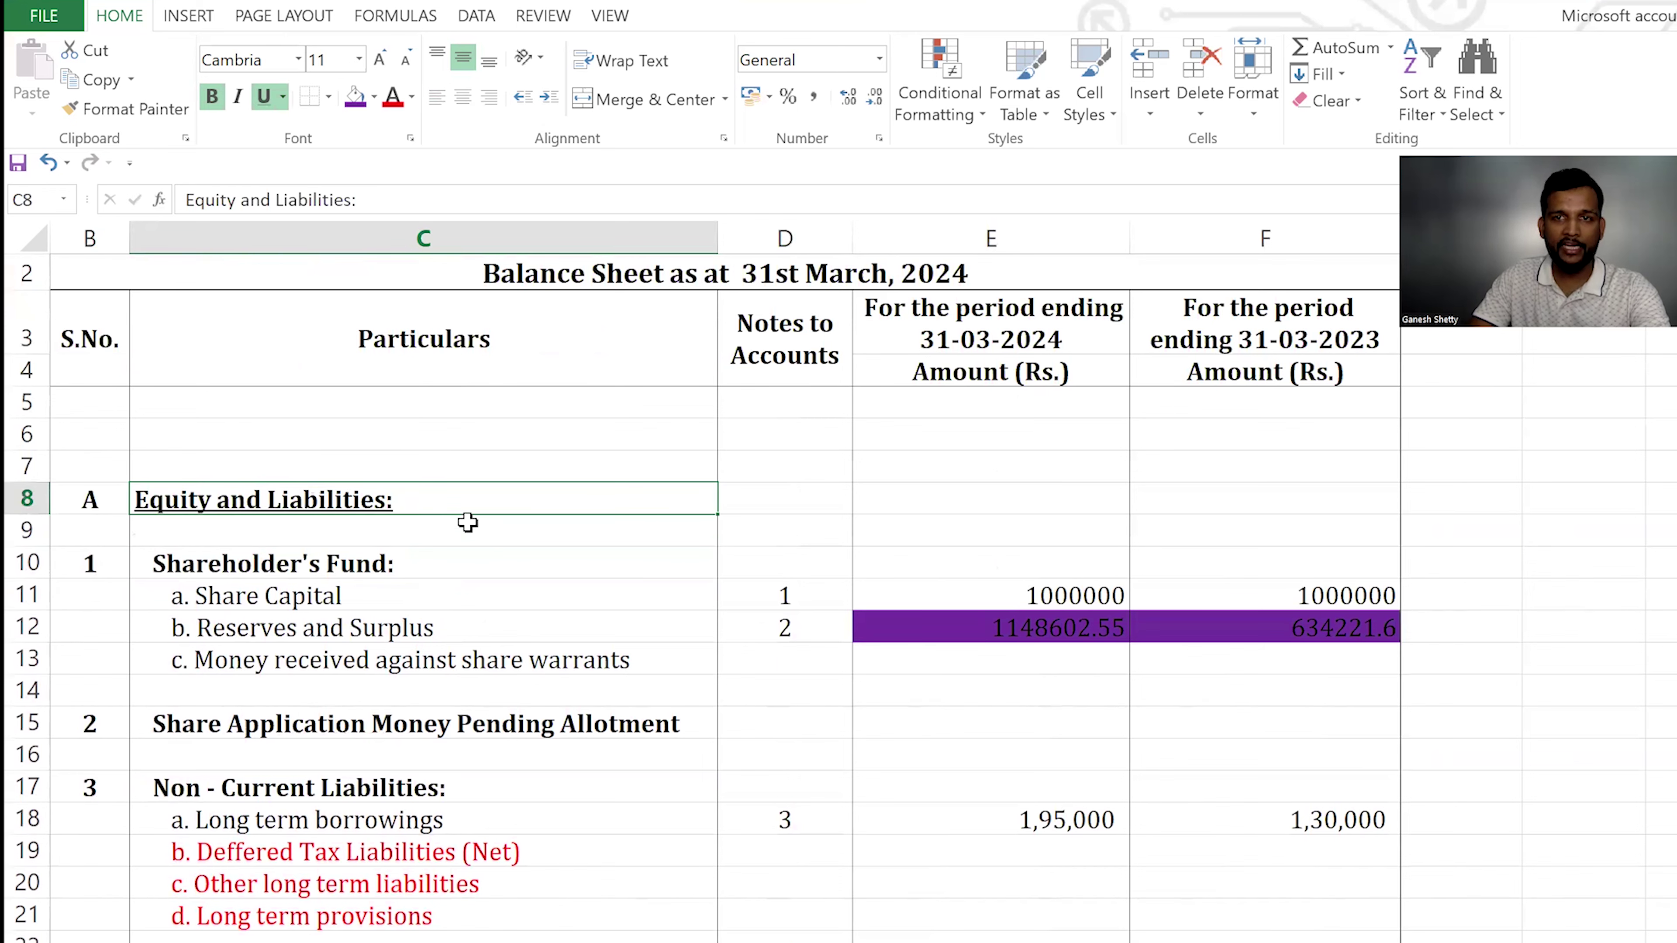
pyautogui.scroll(-4, 490, 542)
pyautogui.click(374, 814)
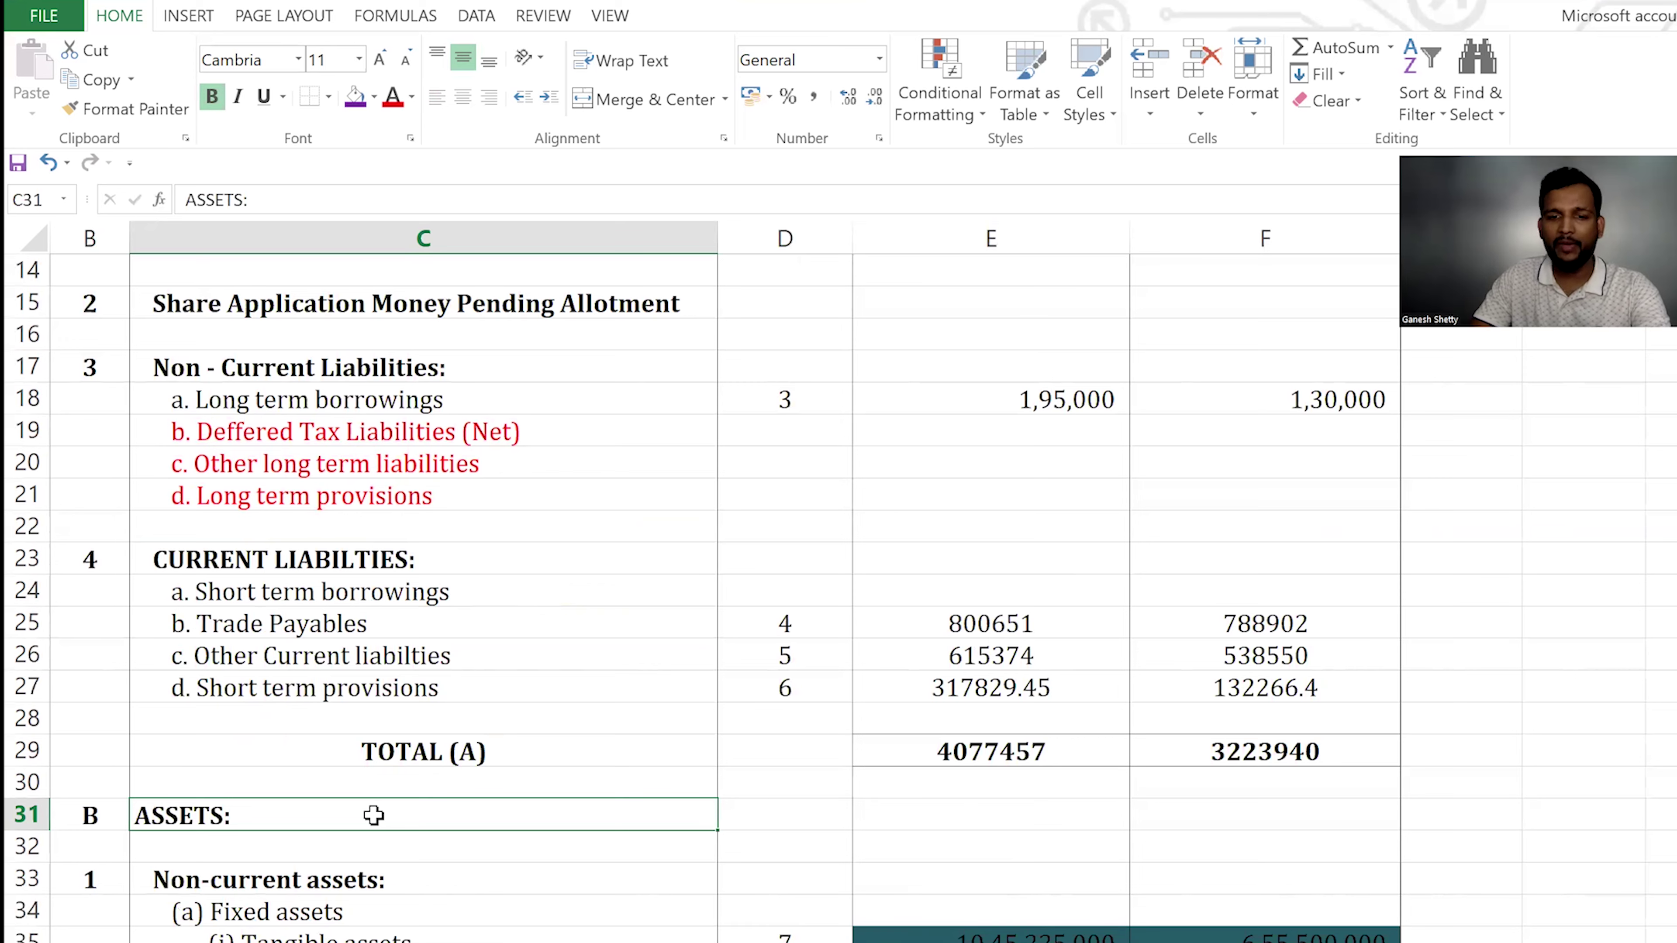
# Enter the formula =UPPER(C8) in H8 to convert the Equity and Liabilities heading to upper case
pyautogui.scroll(3, 475, 585)
pyautogui.scroll(2, 462, 528)
pyautogui.click(1539, 532)
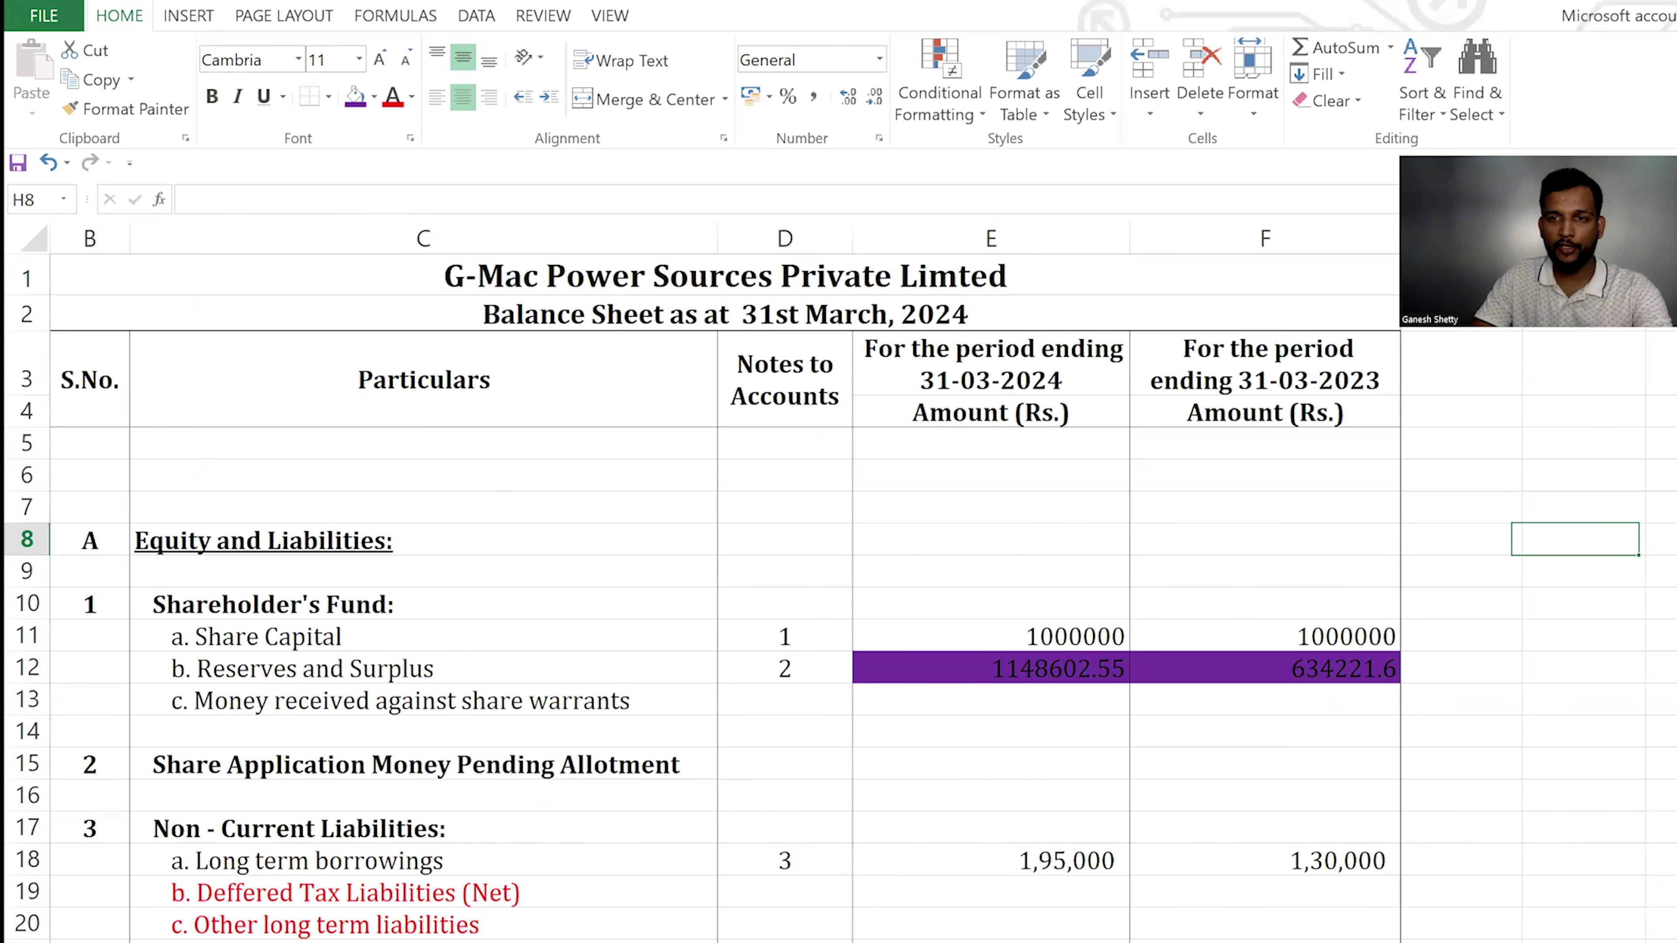
pyautogui.write('=')
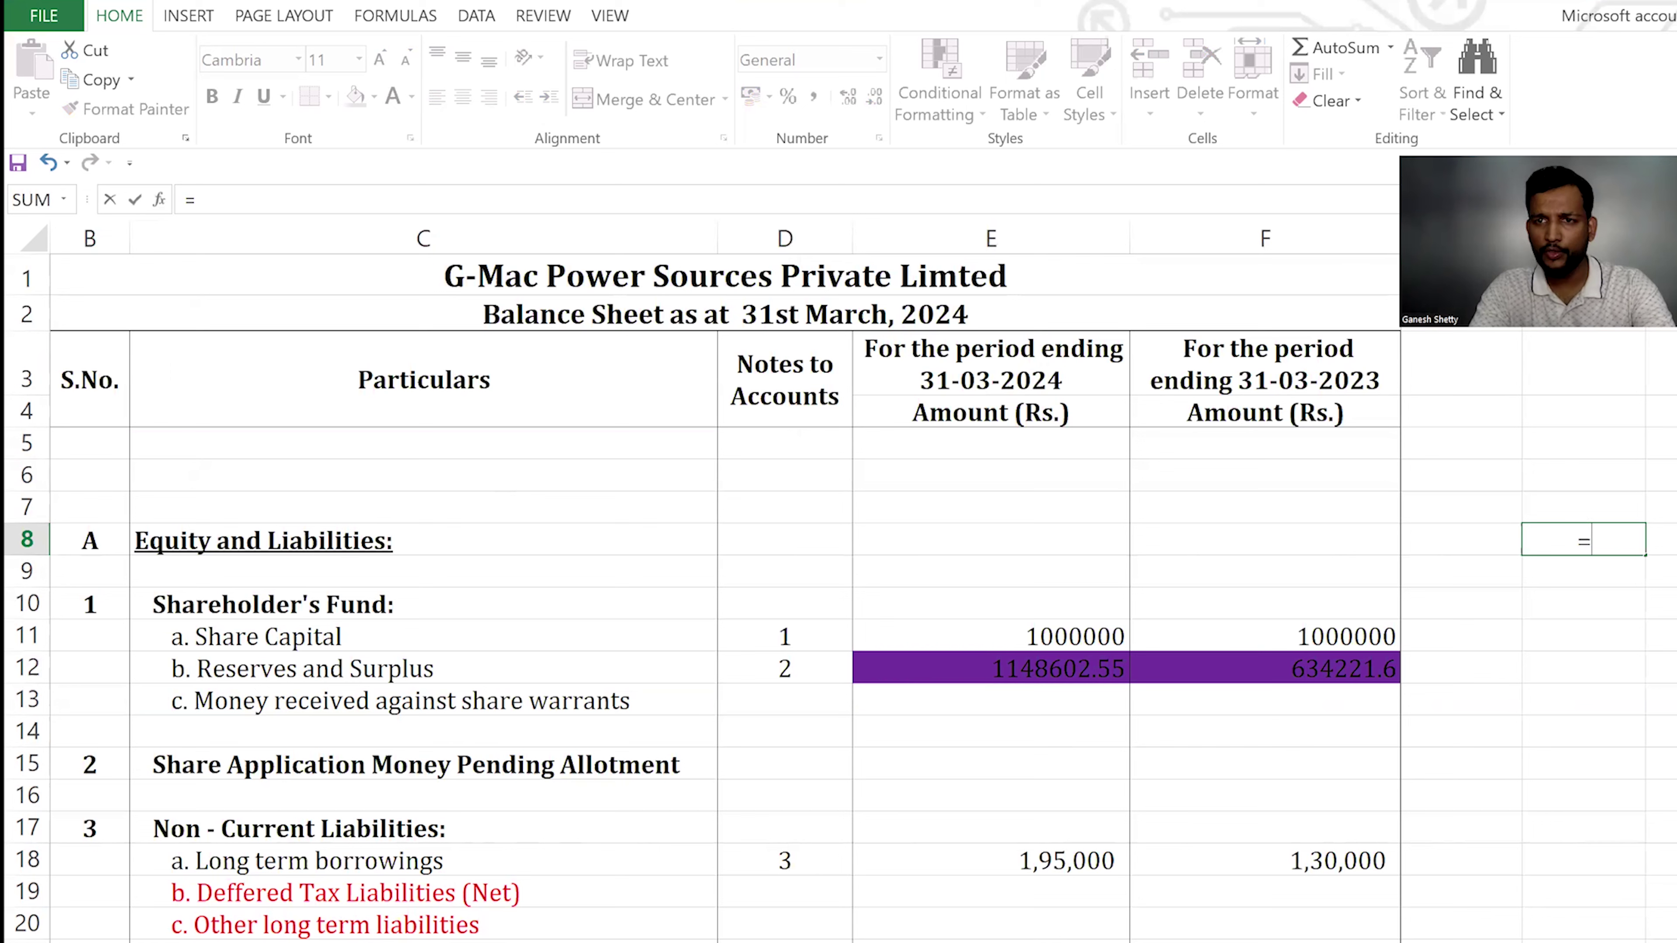
pyautogui.write('upper(')
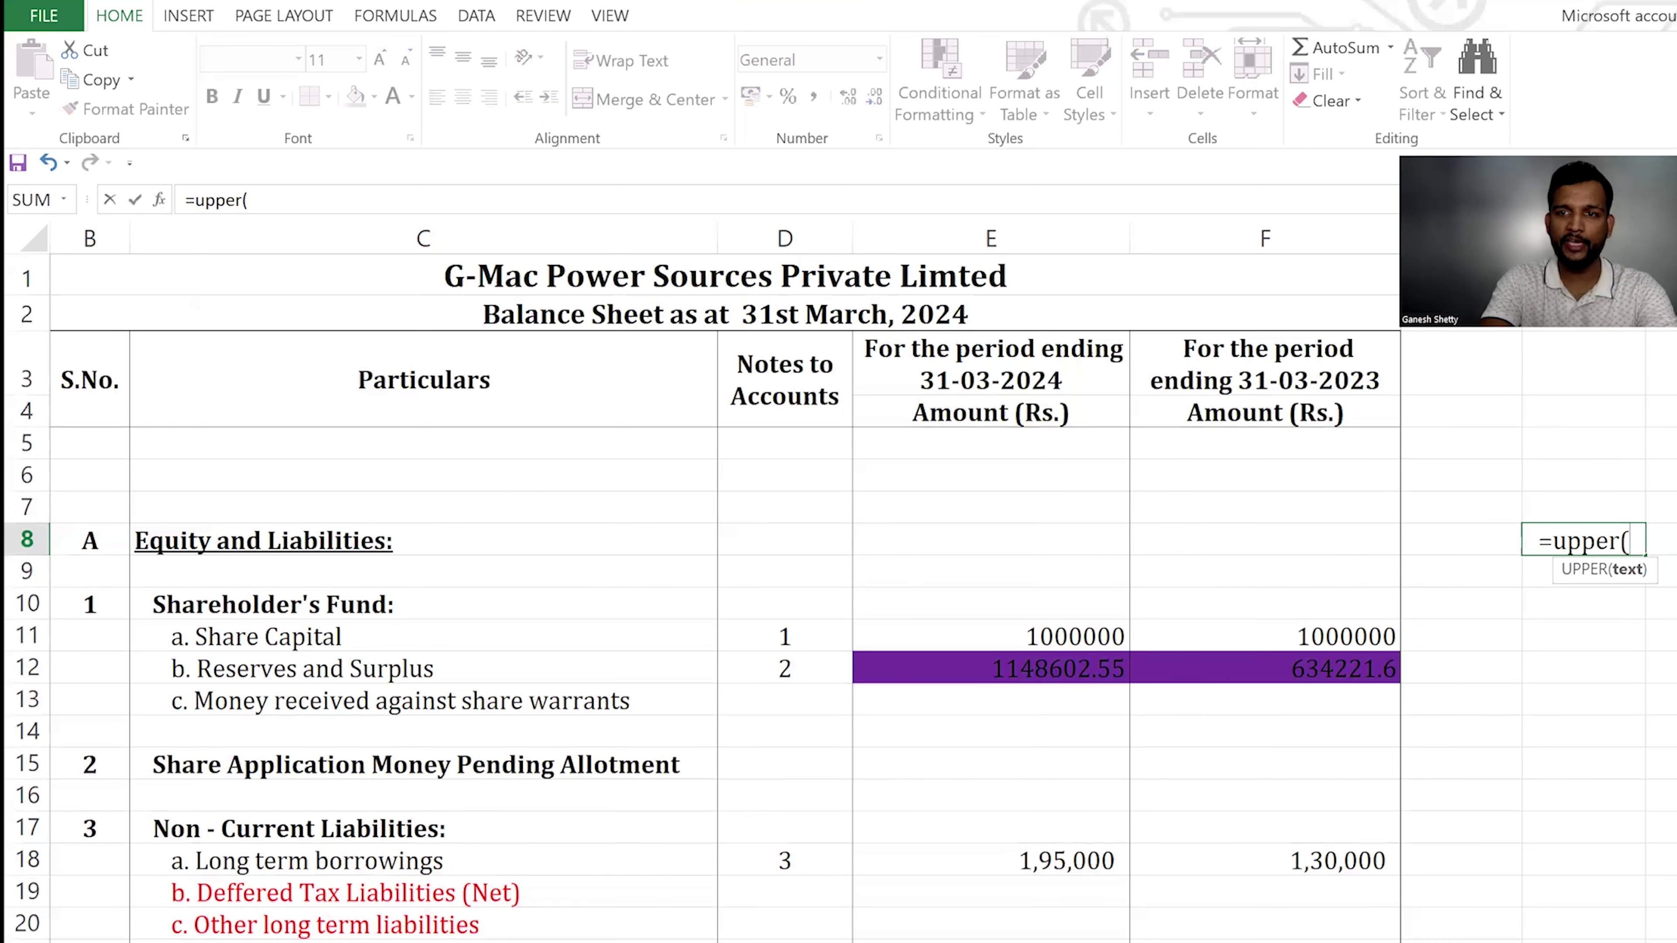
pyautogui.press('Left')
pyautogui.press('Left')
pyautogui.press('Left')
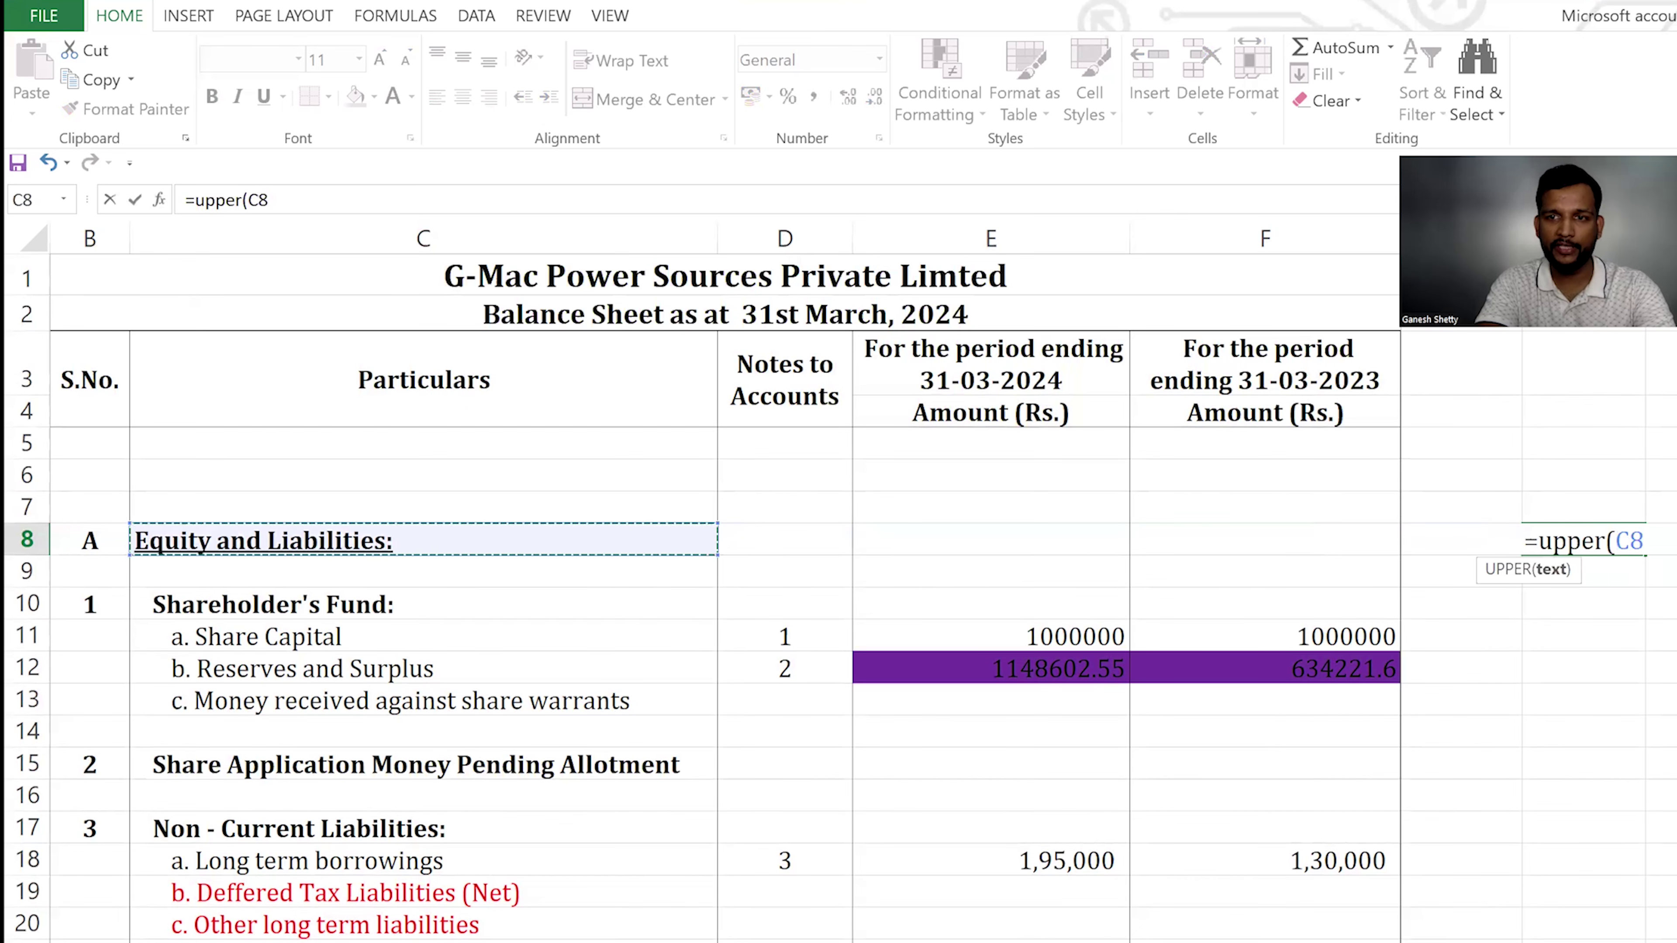
pyautogui.press('Return')
# Copy the upper-case heading from H8 and paste it into C8 as values only
pyautogui.click(1585, 540)
pyautogui.hotkey('ctrl', 'c')
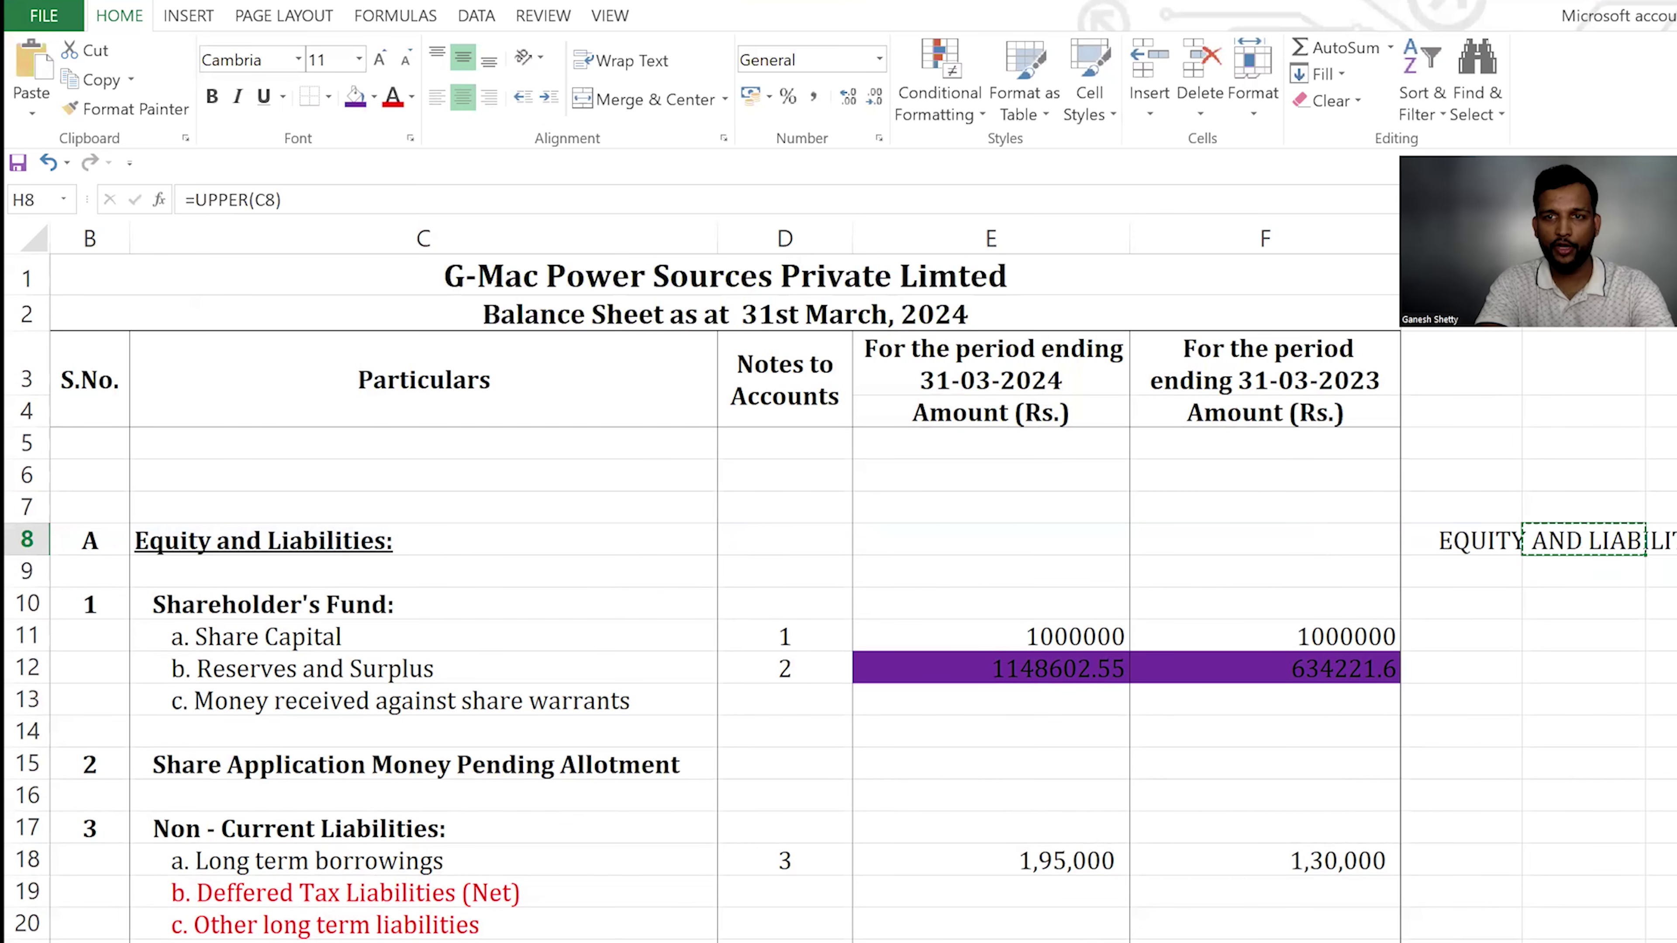
pyautogui.press('Left')
pyautogui.press('Left')
pyautogui.press('Left')
pyautogui.press('Left')
pyautogui.press('Left')
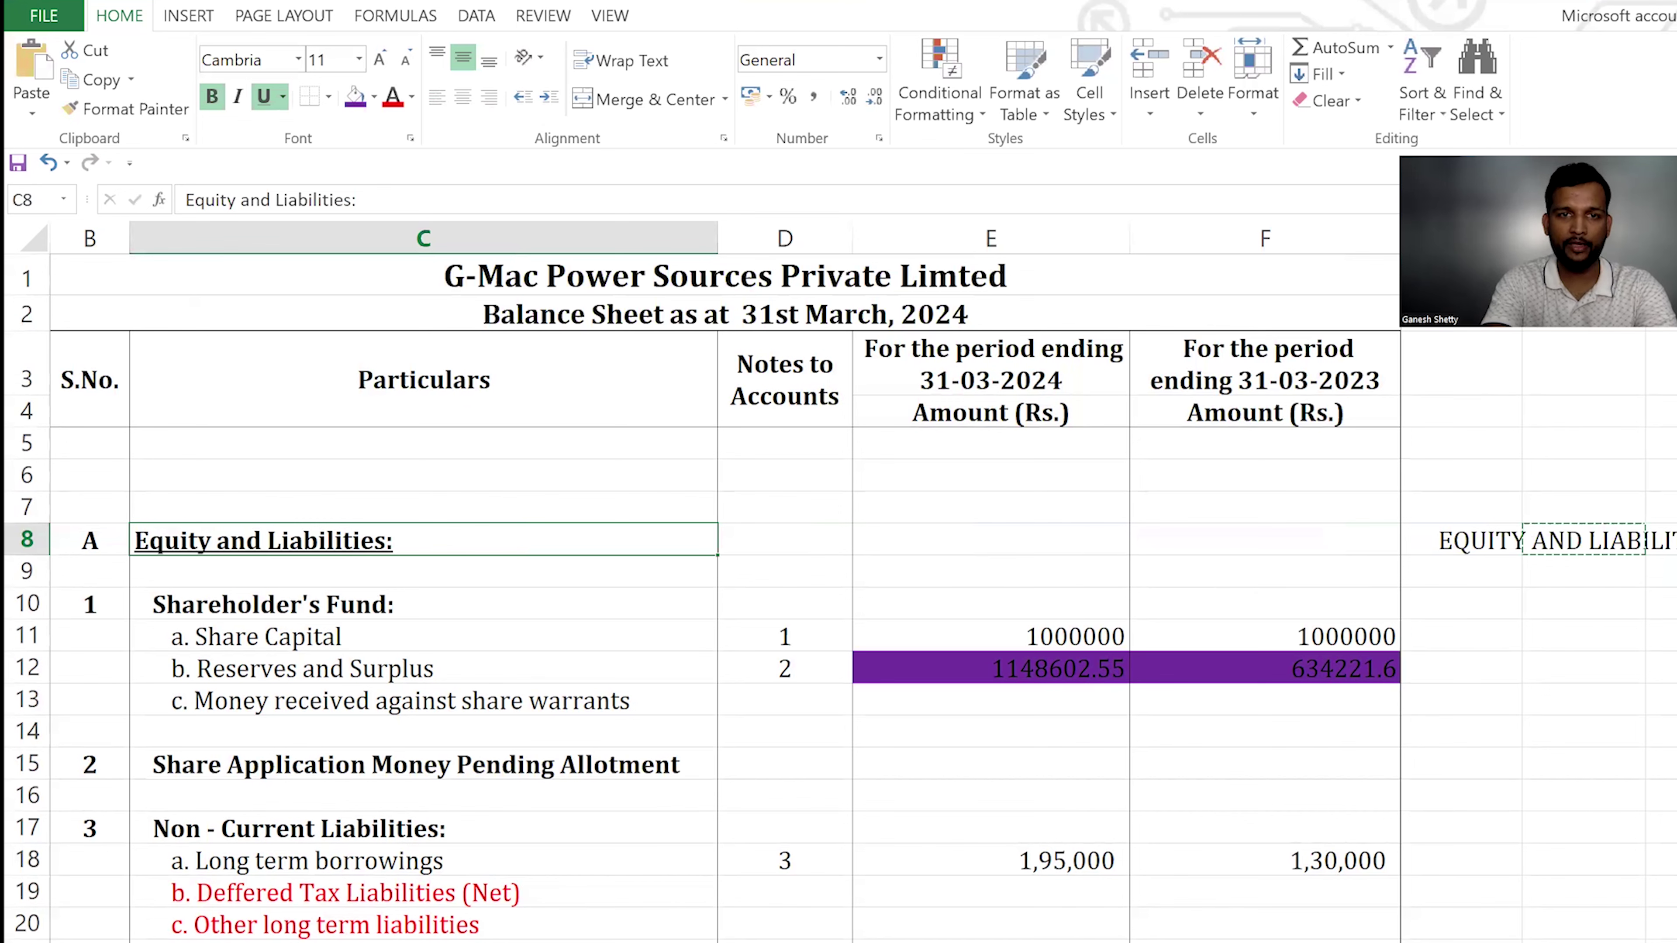
pyautogui.hotkey('ctrl', 'alt', 'v')
pyautogui.press('v')
pyautogui.press('Return')
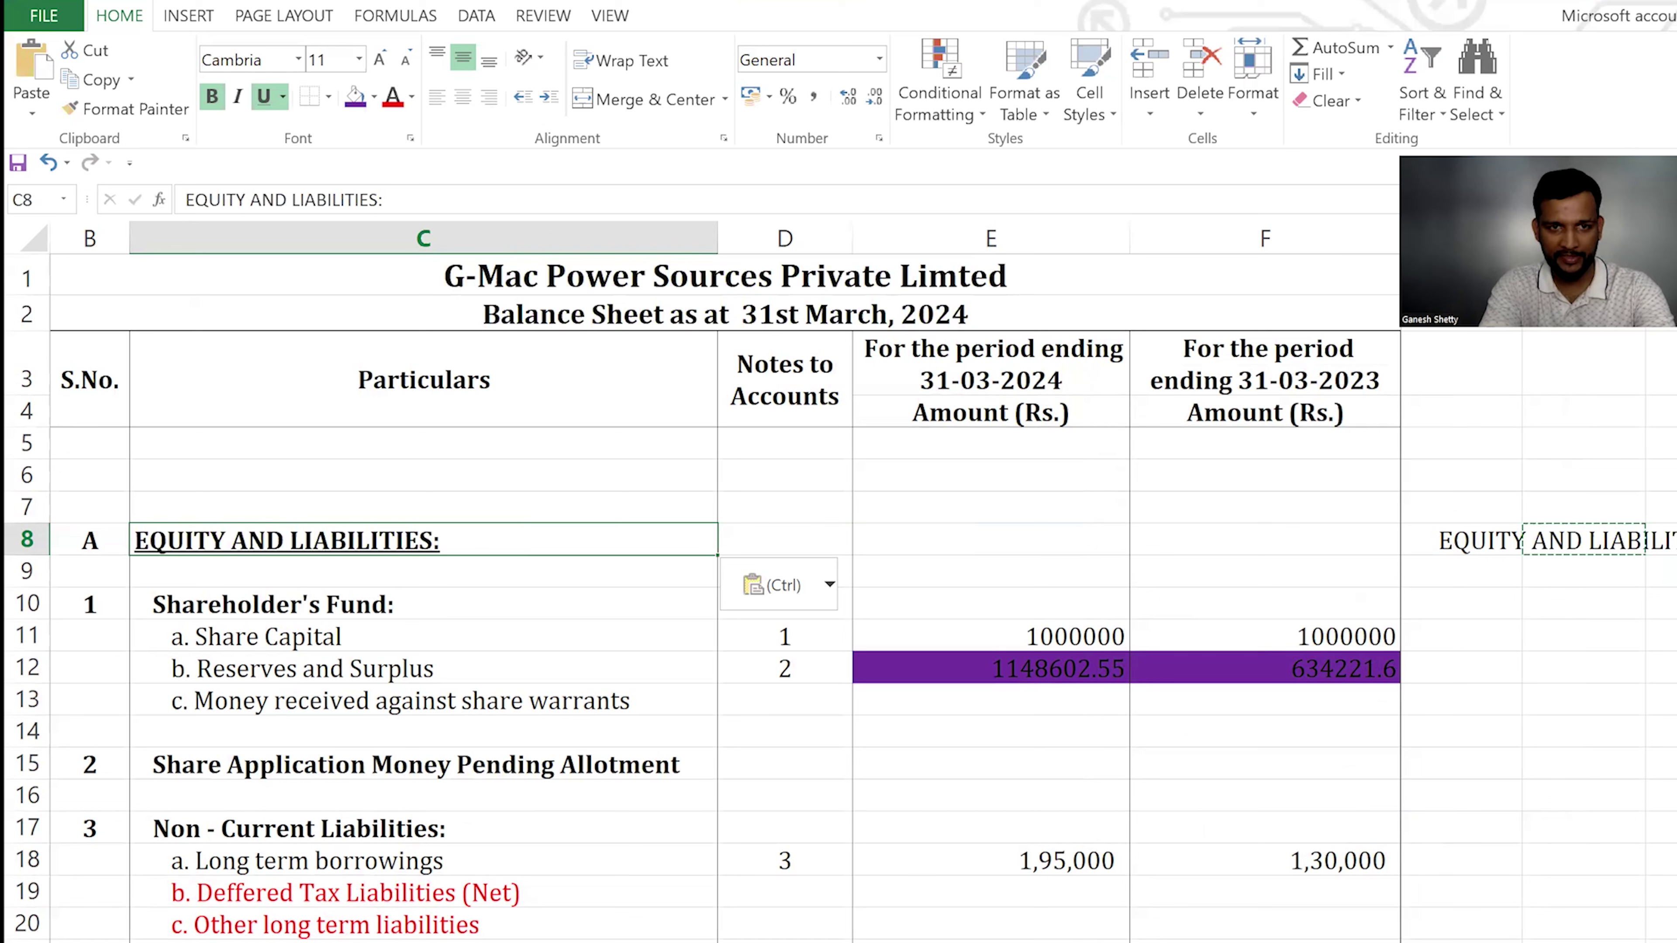
# Clear the UPPER helper formula from H8
pyautogui.press('Right')
pyautogui.press('Right')
pyautogui.press('Right')
pyautogui.press('Left')
pyautogui.press('Left')
pyautogui.press('Left')
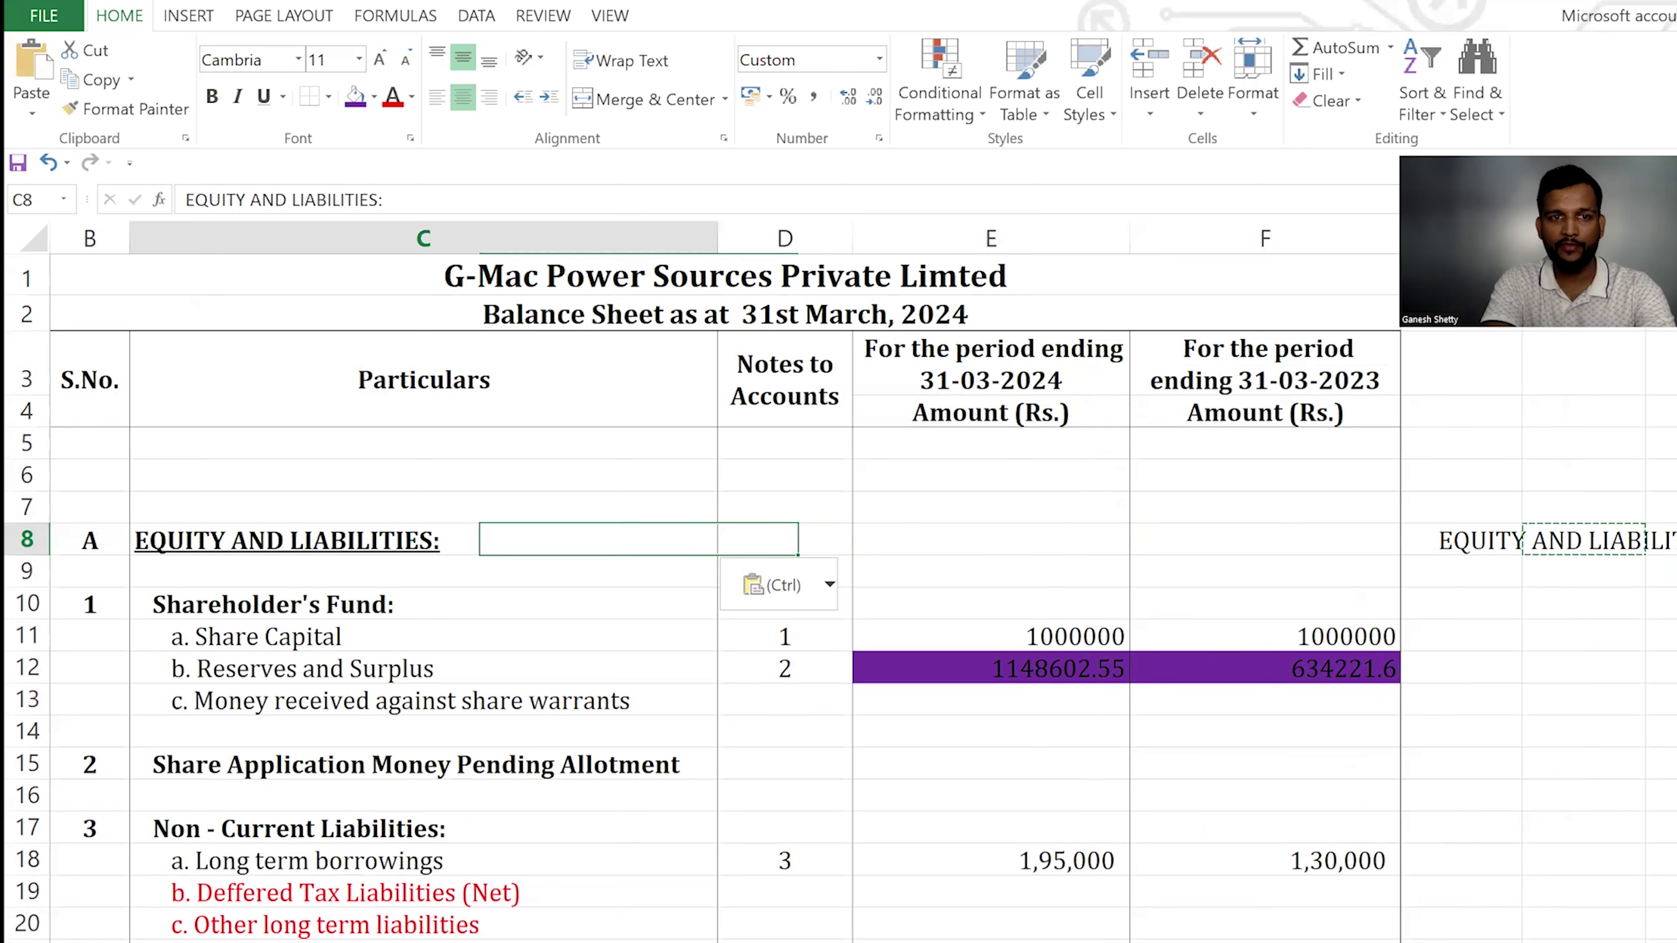
pyautogui.press('Right')
pyautogui.press('Right')
pyautogui.press('Right')
pyautogui.press('Right')
pyautogui.press('Right')
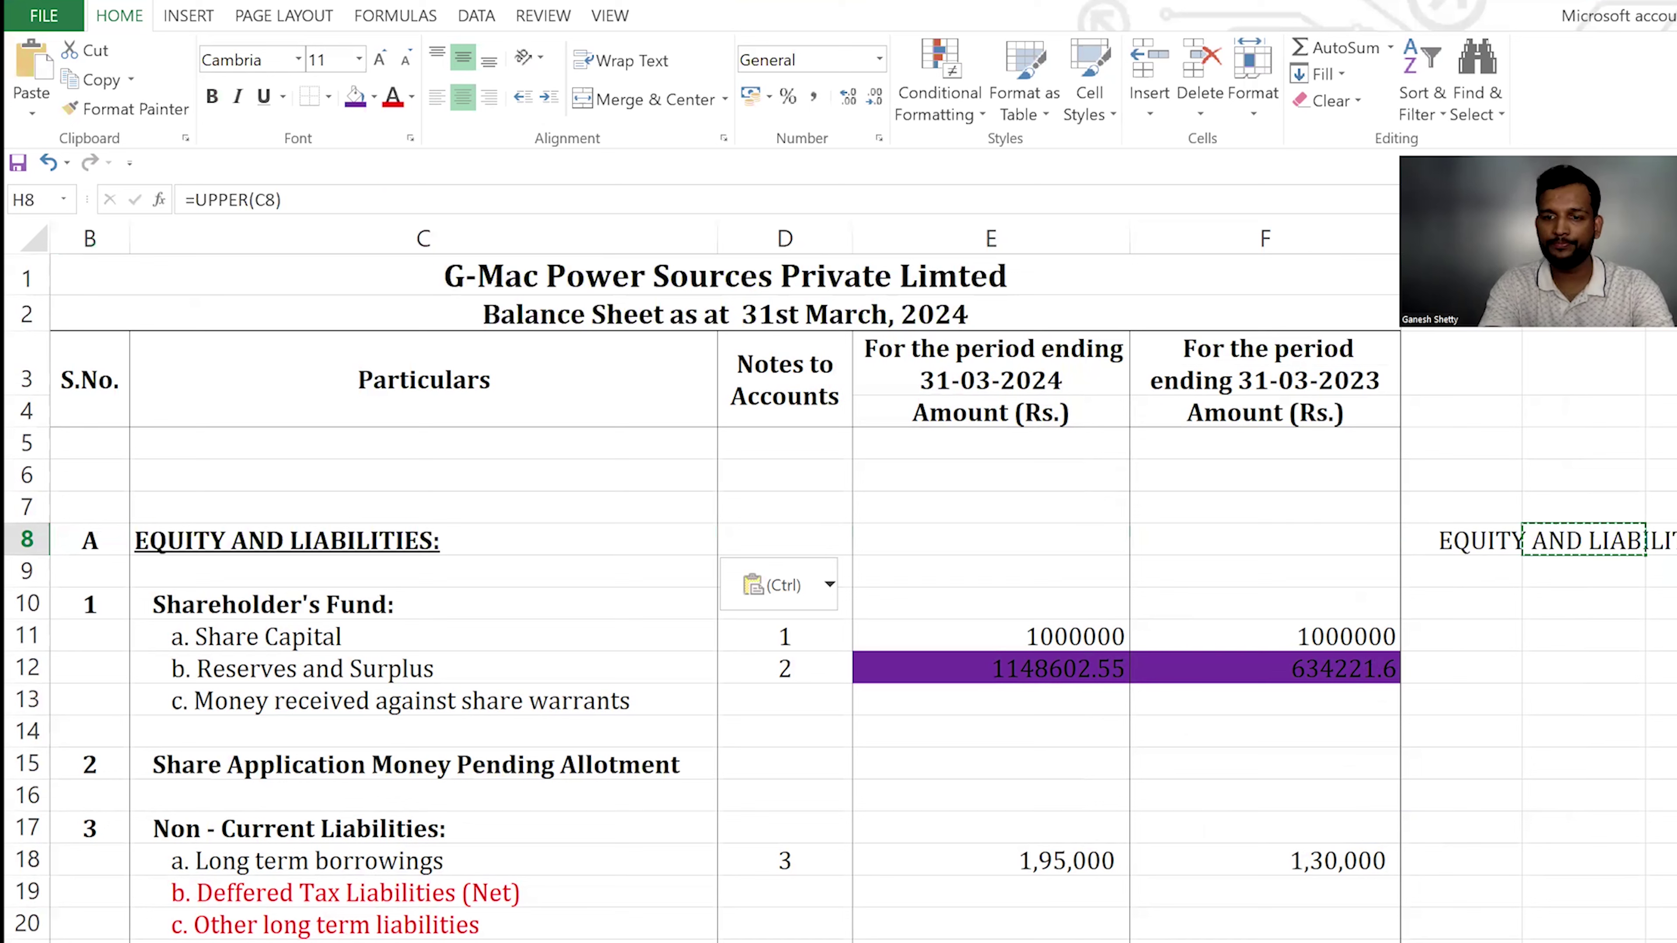
pyautogui.press('Delete')
pyautogui.press('Left')
pyautogui.press('Left')
pyautogui.press('Left')
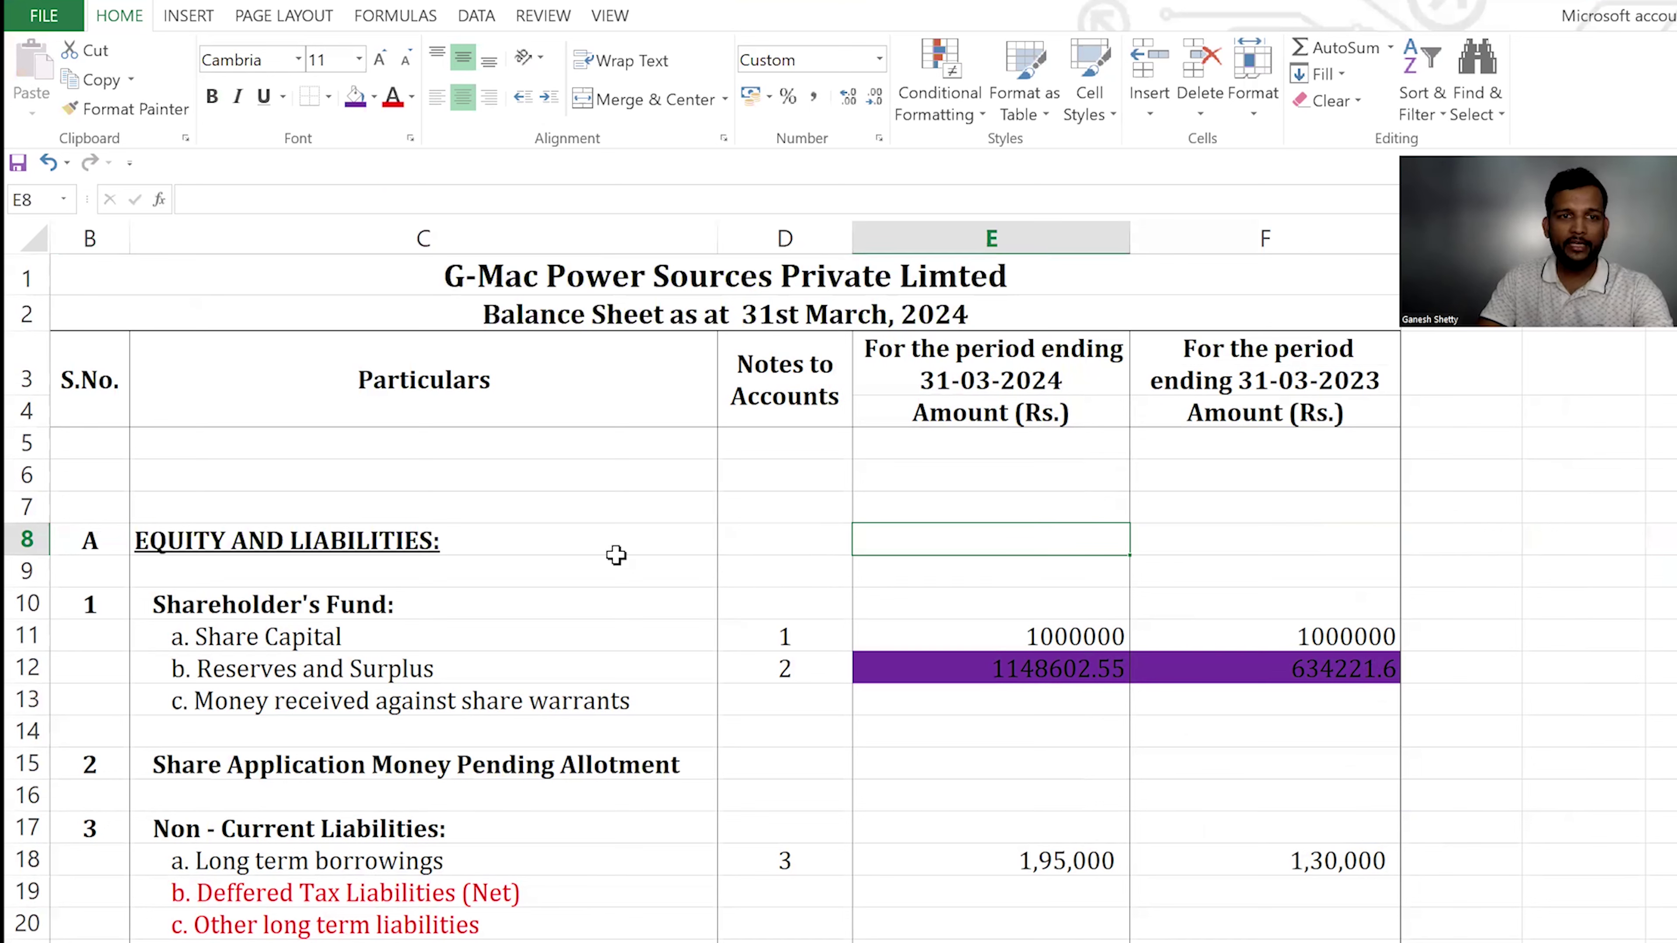
# Enter the formula =PROPER(C41) in H41 to convert (B) NON-CURRENT INVESTMENTS to proper case
pyautogui.moveTo(616, 560); pyautogui.dragTo(616, 555)
pyautogui.scroll(-6, 627, 716)
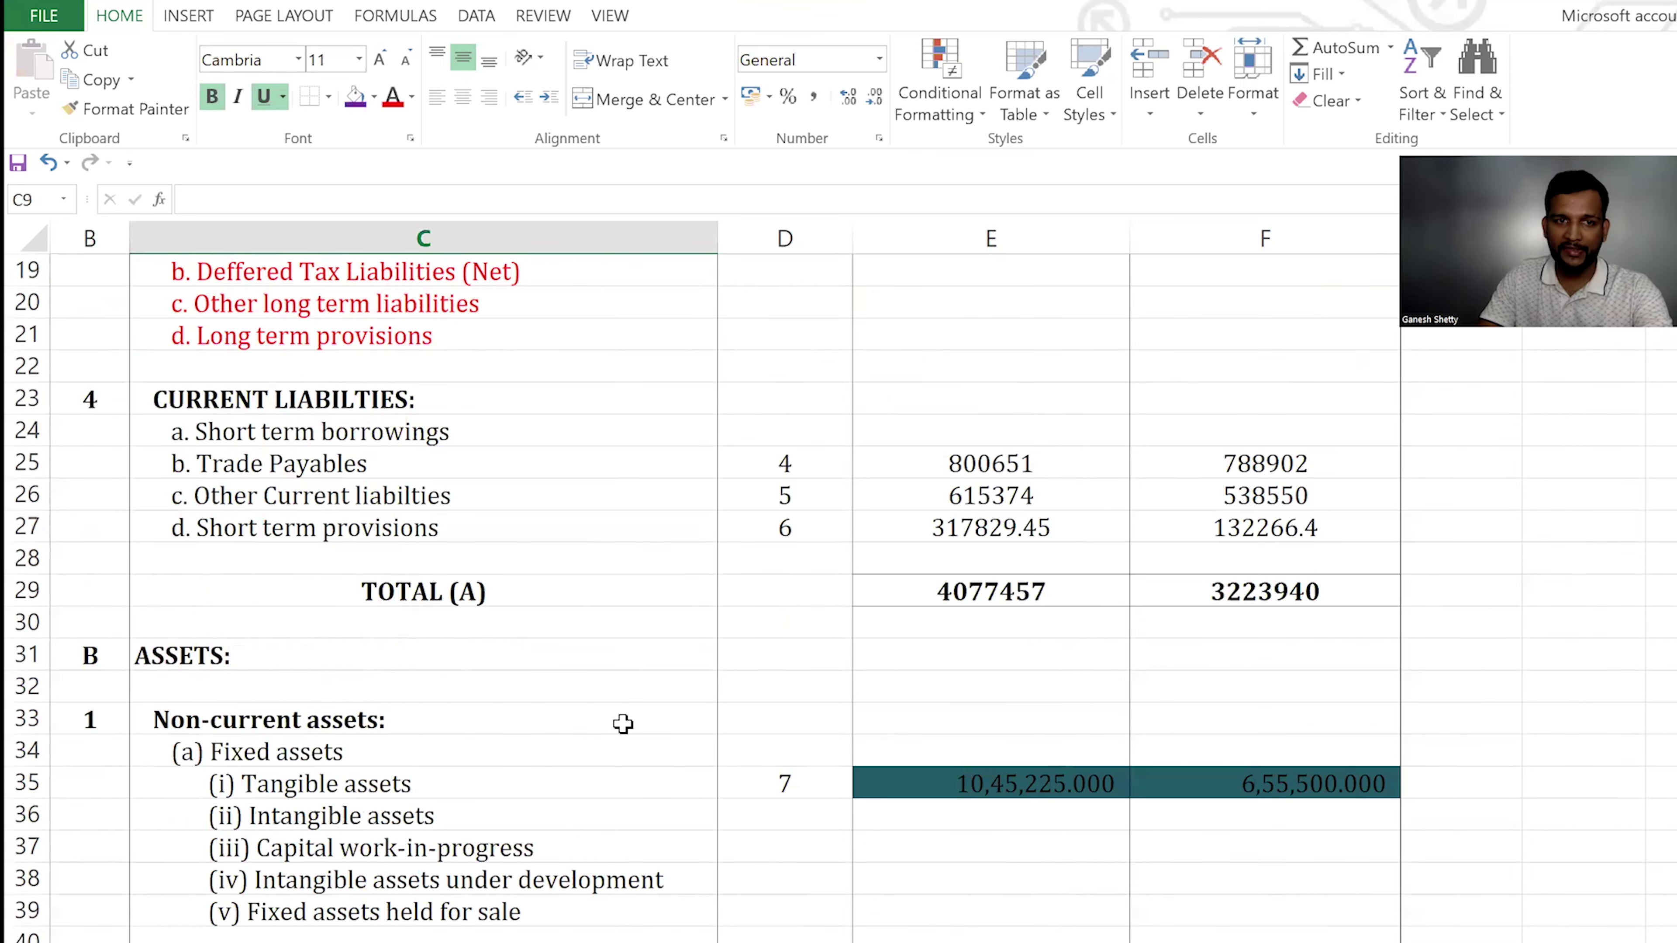
pyautogui.click(413, 657)
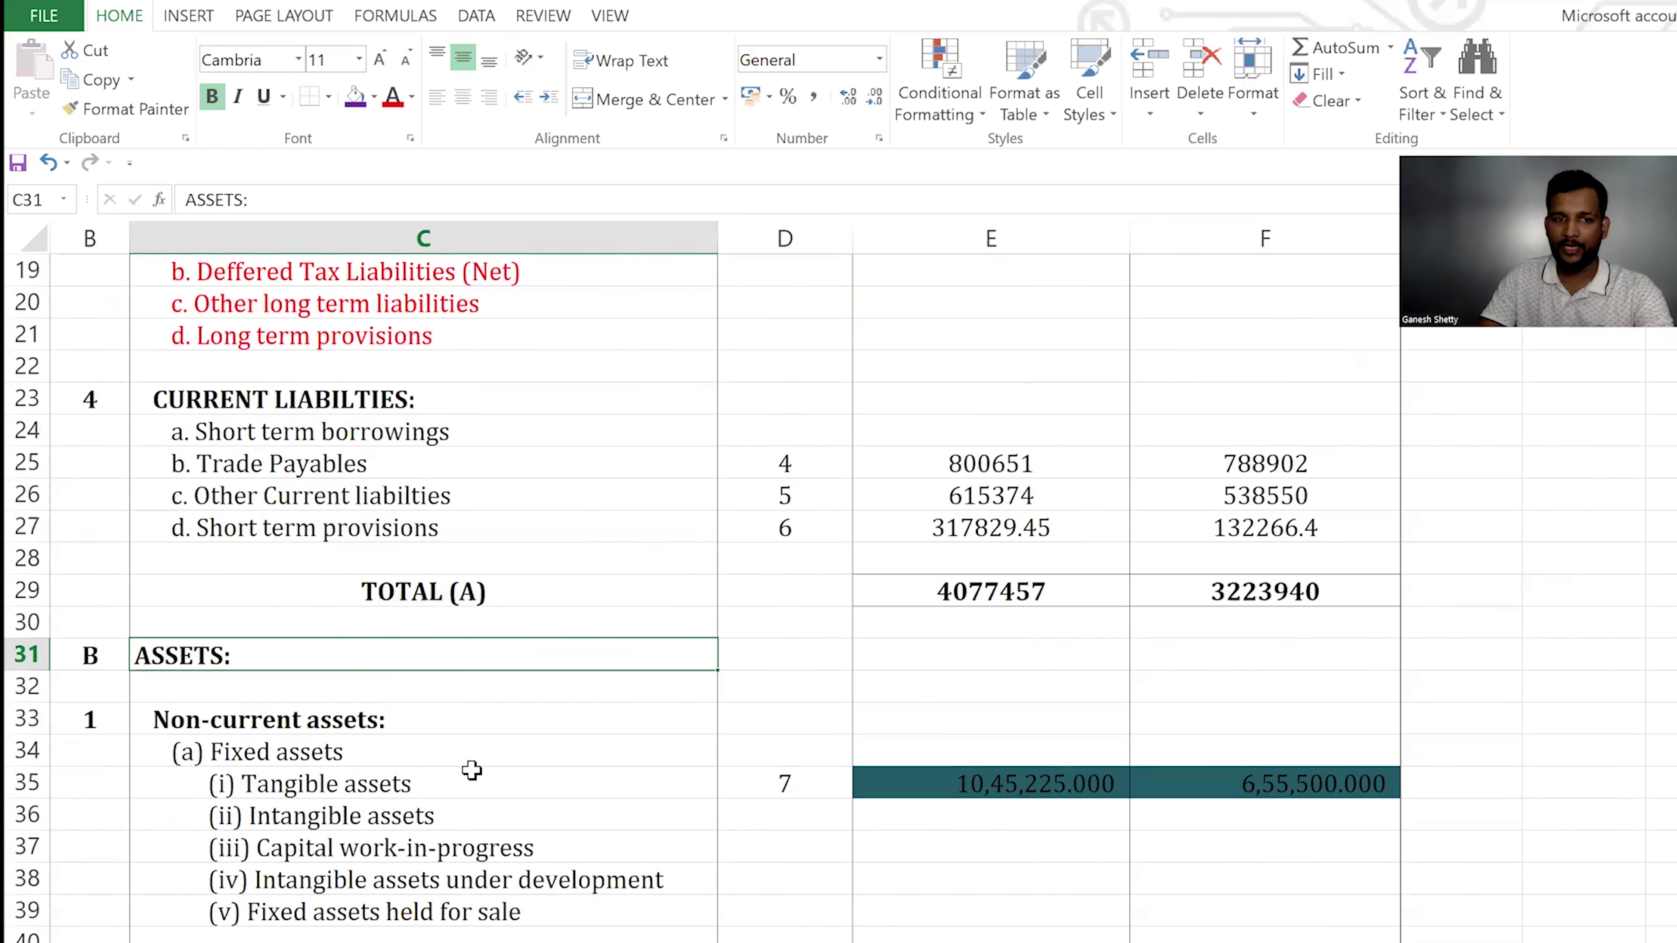
pyautogui.scroll(-2, 471, 773)
pyautogui.scroll(-3, 471, 770)
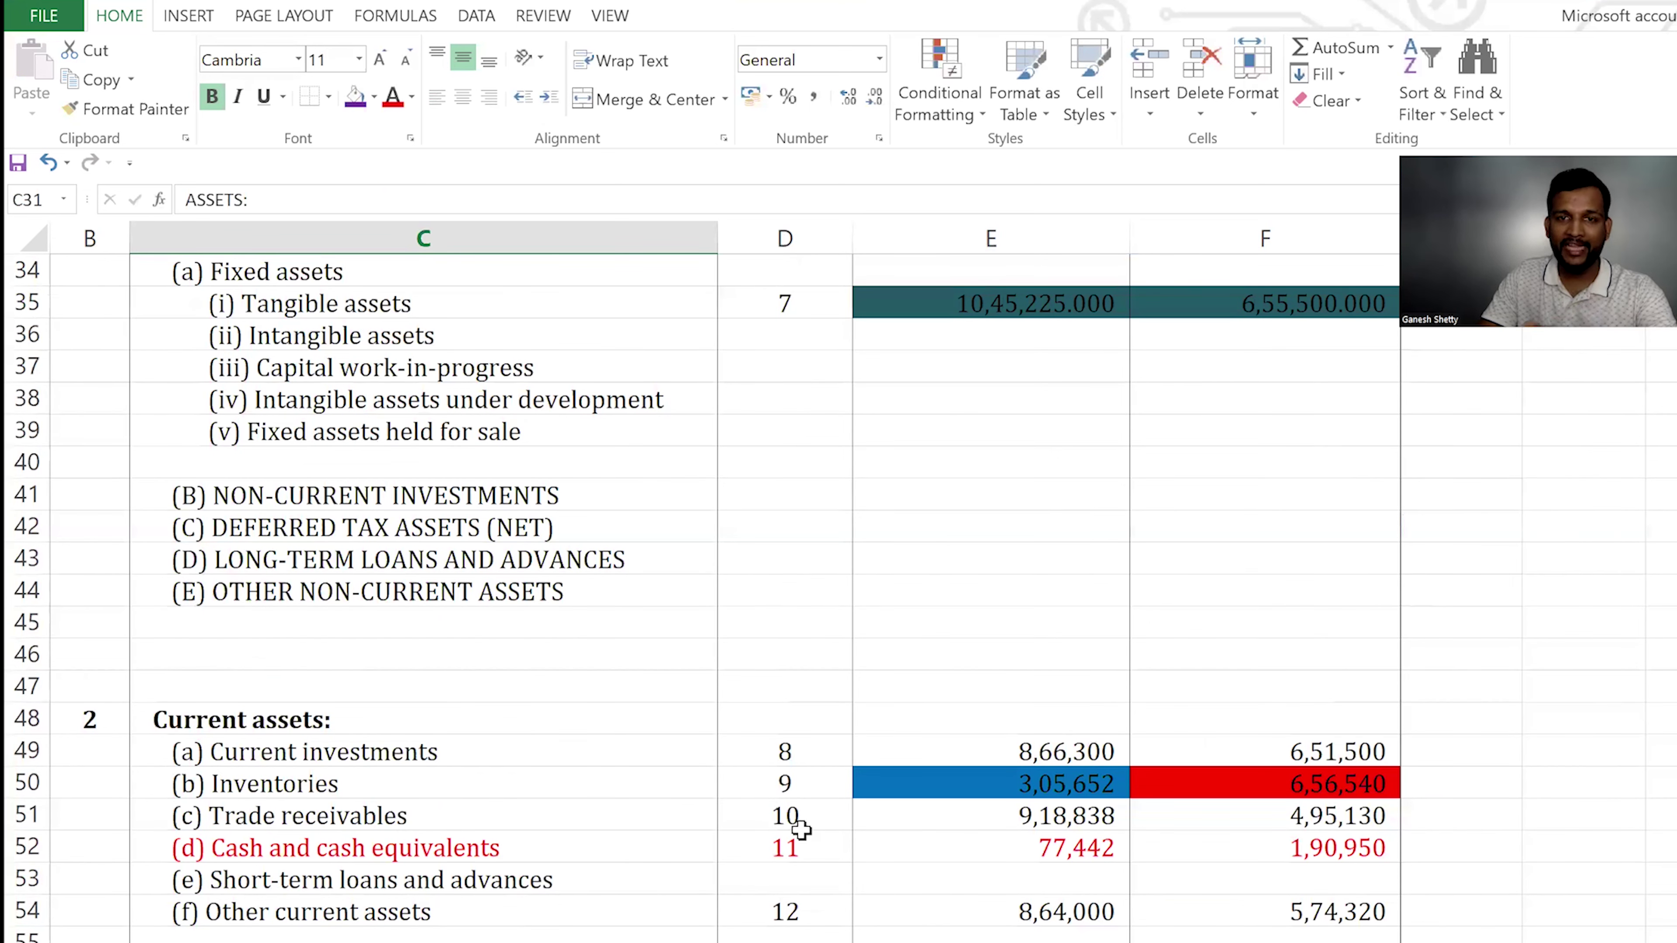
pyautogui.moveTo(609, 493); pyautogui.dragTo(595, 594)
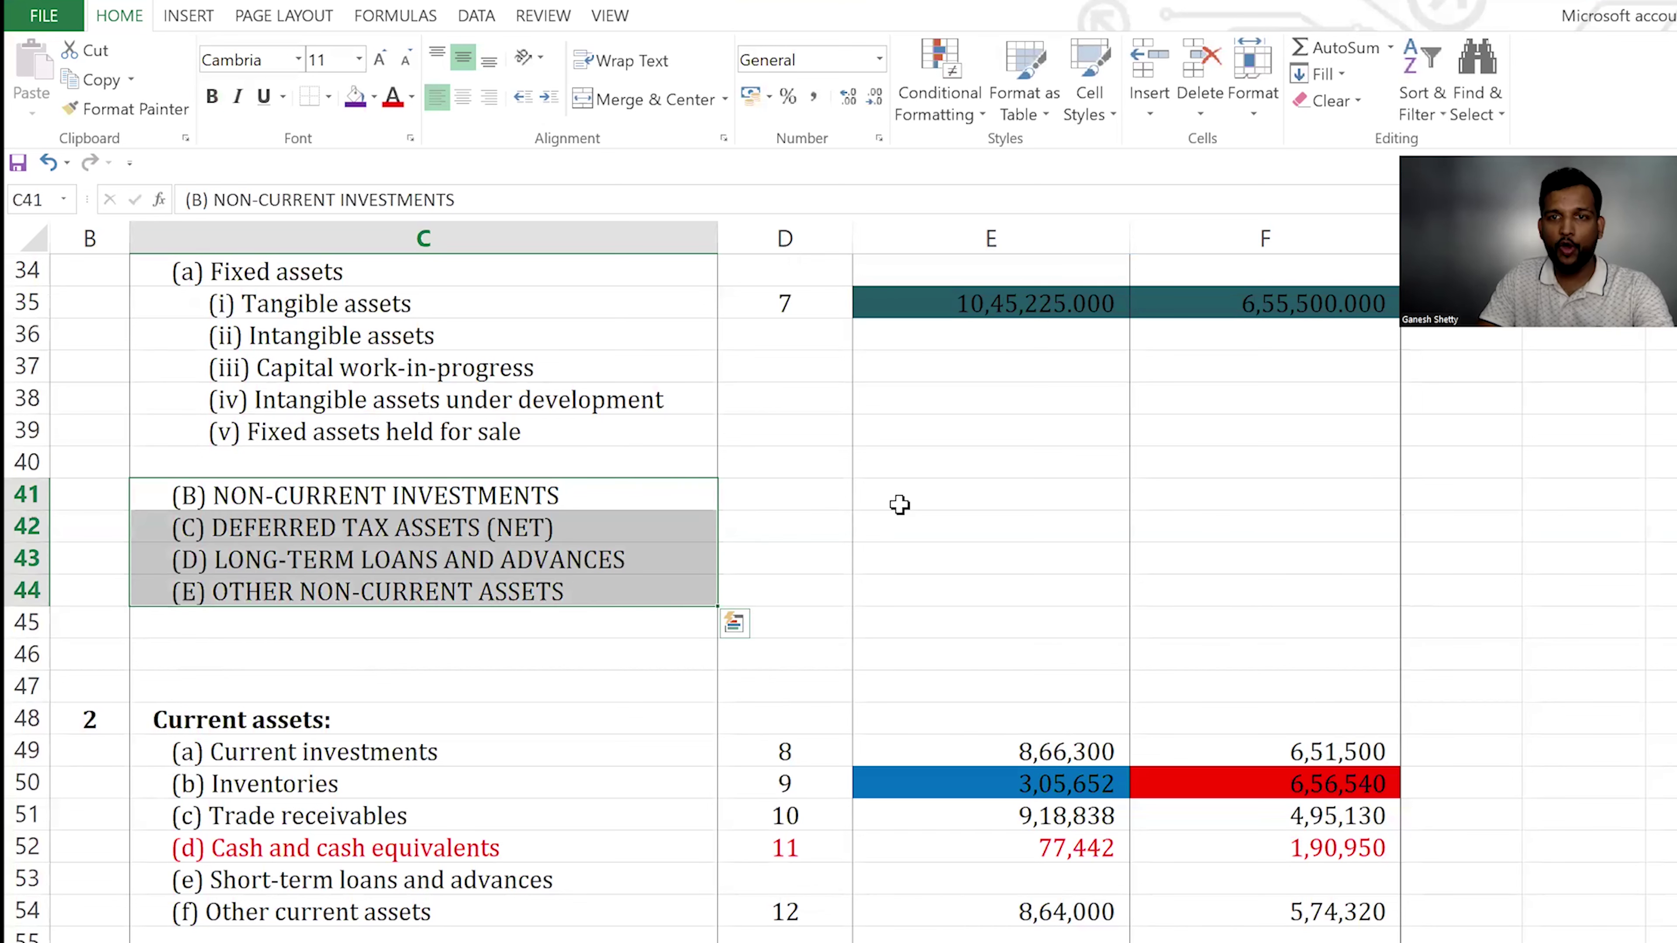
pyautogui.click(1558, 503)
pyautogui.write('=perop')
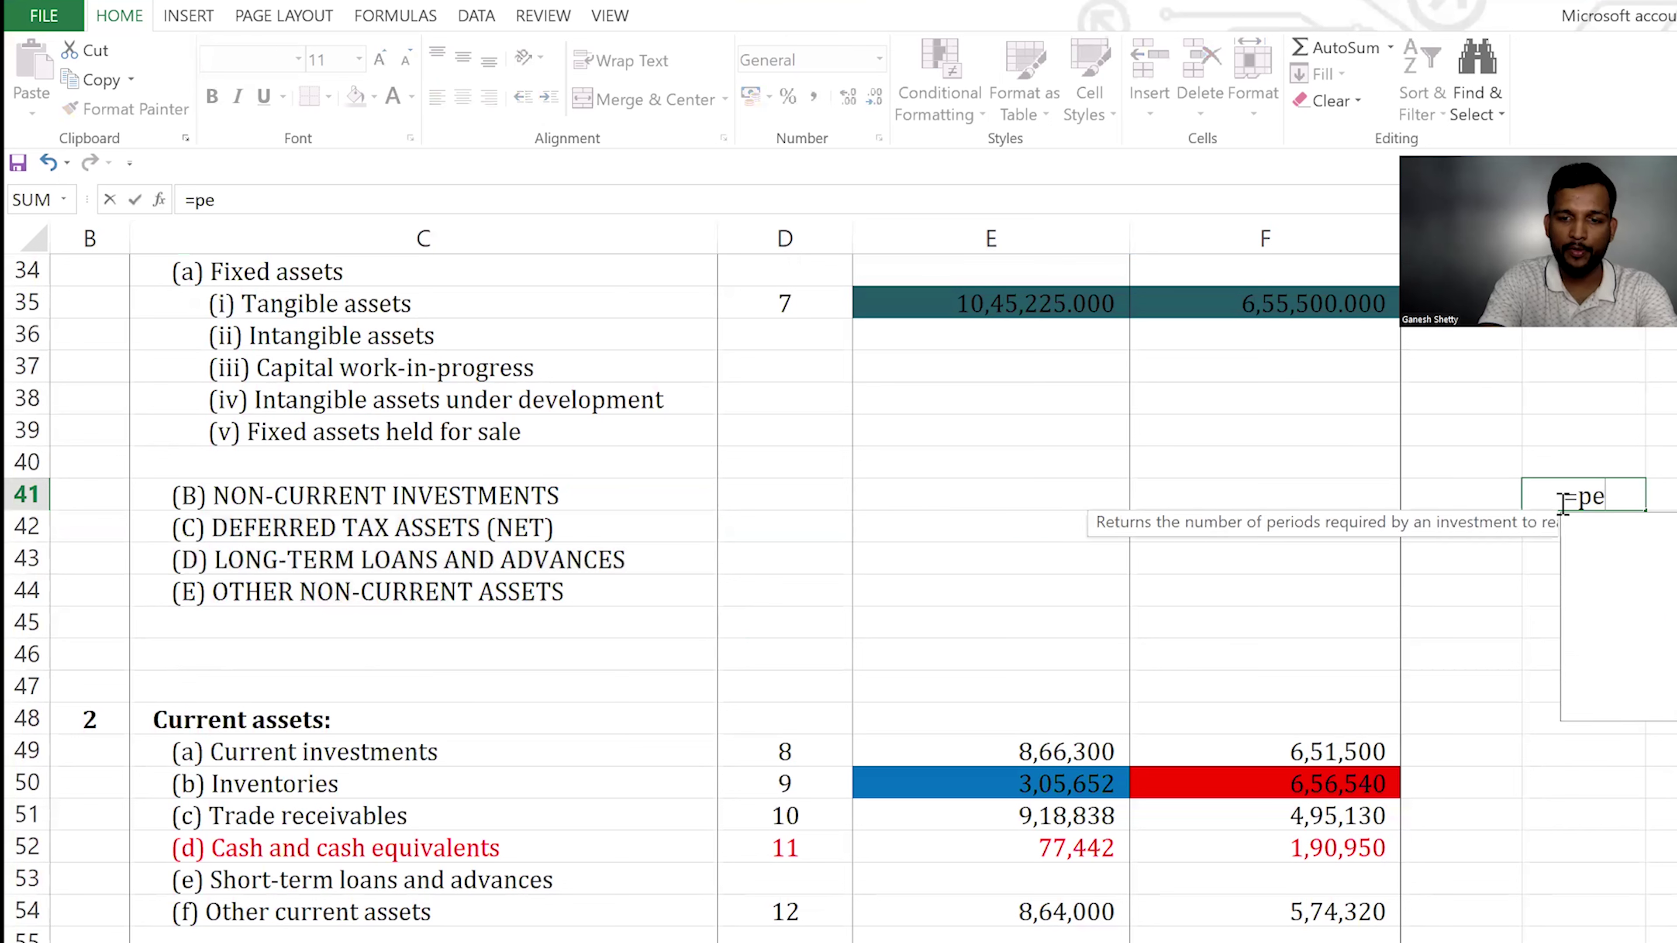
pyautogui.press('BackSpace')
pyautogui.press('BackSpace')
pyautogui.press('BackSpace')
pyautogui.press('BackSpace')
pyautogui.write('roper(')
pyautogui.press('Left')
pyautogui.press('Left')
pyautogui.press('Left')
pyautogui.press('Left')
pyautogui.press('Left')
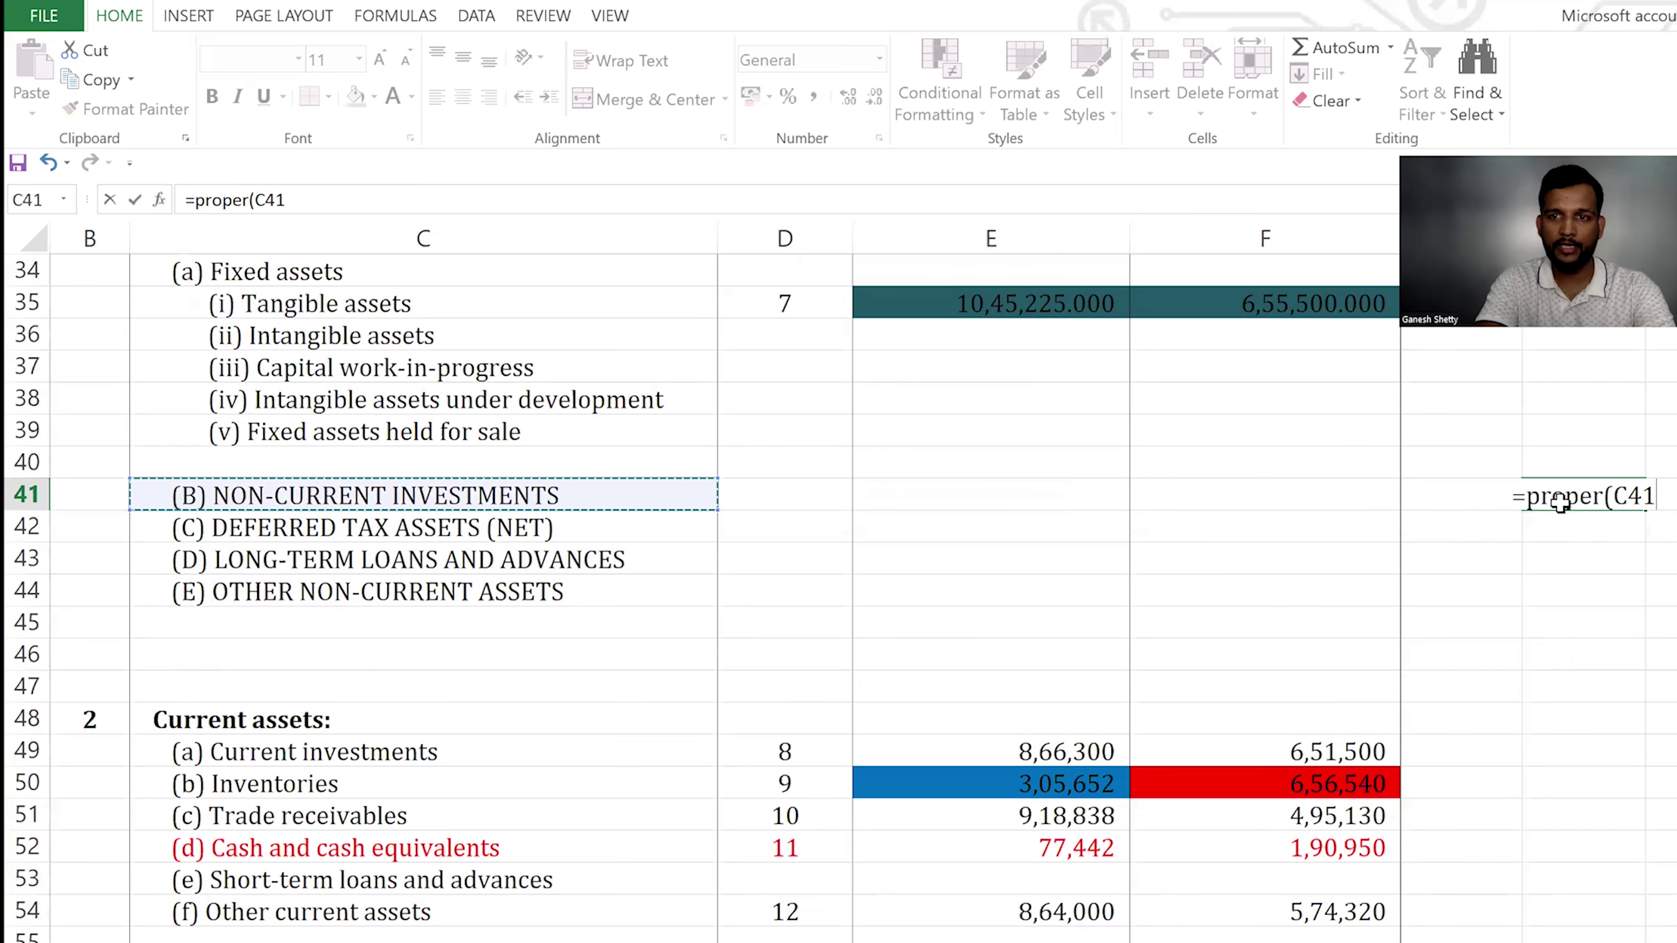
pyautogui.hotkey('ctrl', 'Return')
# Fill the PROPER formula from H41 down through H44 to cover the other upper-case asset items
pyautogui.hotkey('shift', 'Down')
pyautogui.hotkey('shift', 'Down')
pyautogui.hotkey('shift', 'Down')
pyautogui.hotkey('ctrl', 'd')
pyautogui.click(1560, 502)
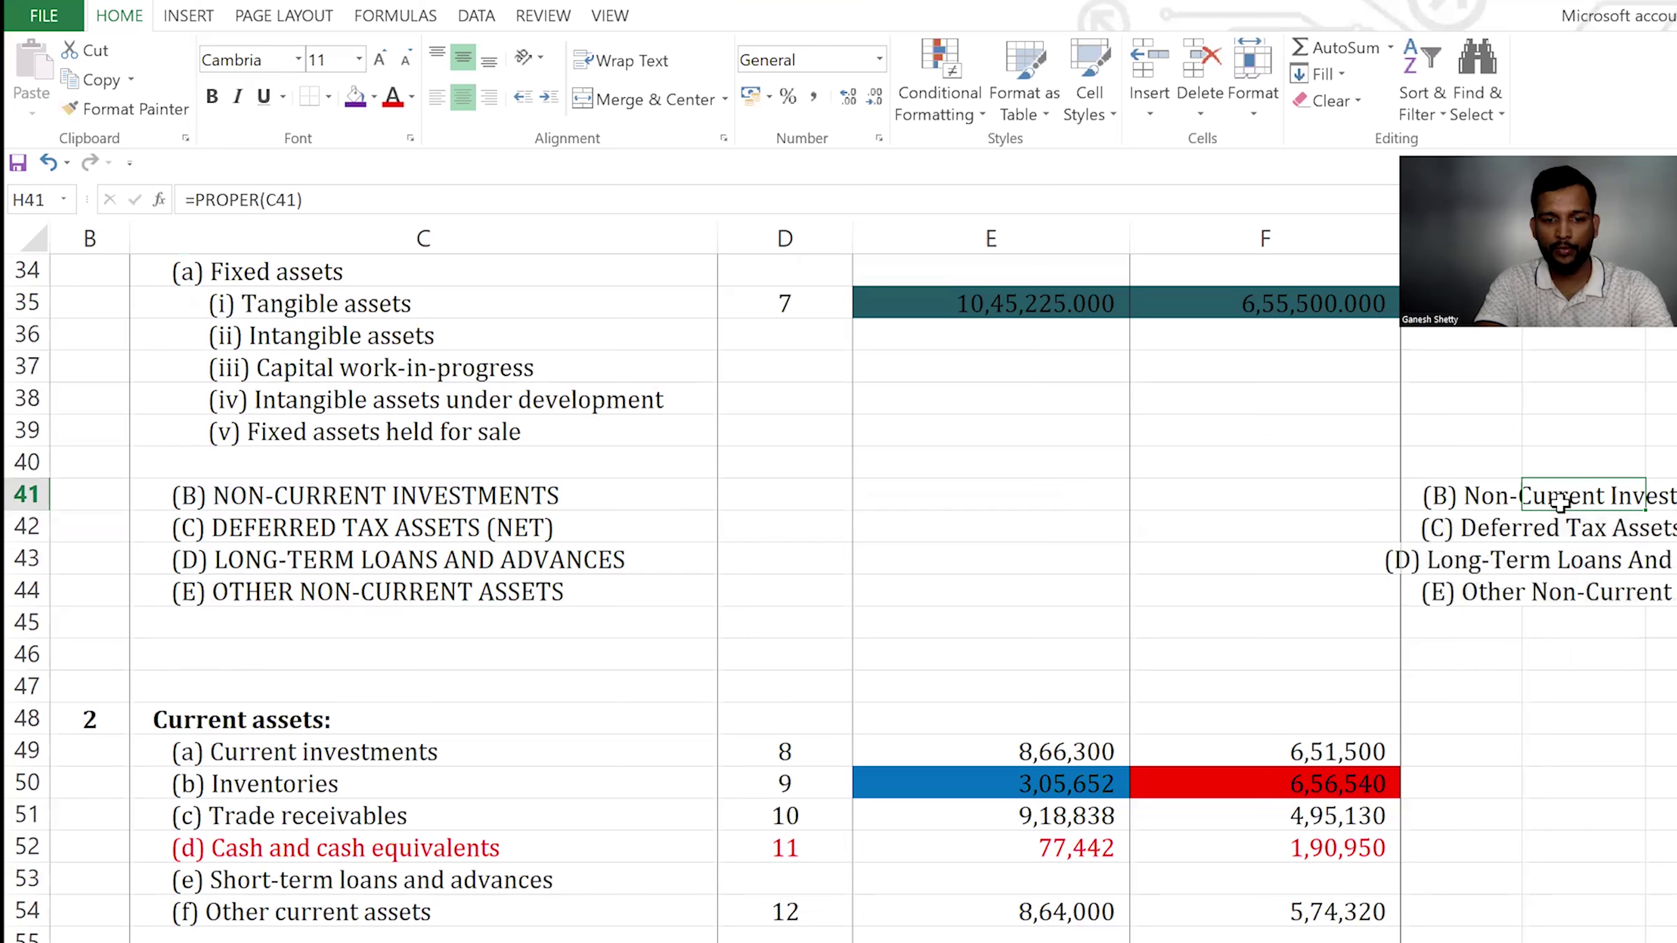
# Copy the PROPER formula from H41 into H23 to convert the CURRENT LIABILTIES heading to proper case
pyautogui.hotkey('ctrl', 'c')
pyautogui.press('Up')
pyautogui.scroll(3, 1560, 503)
pyautogui.scroll(2, 1560, 503)
pyautogui.scroll(2, 1560, 504)
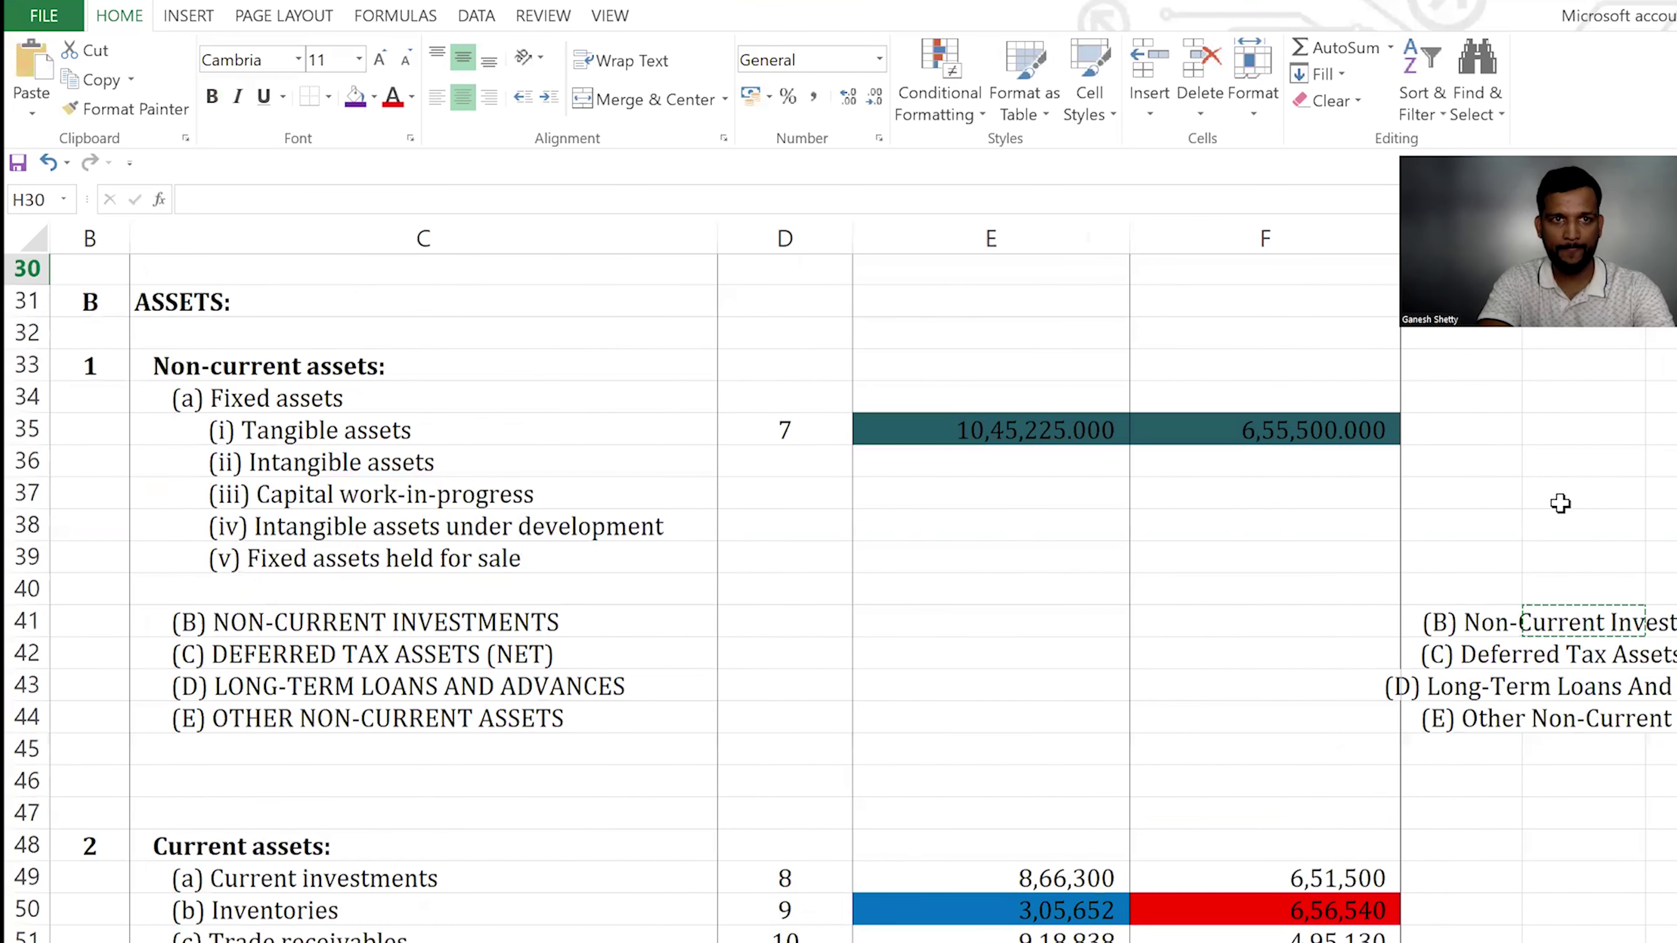
pyautogui.press('Up')
pyautogui.press('Up')
pyautogui.press('Up')
pyautogui.press('Up')
pyautogui.press('Up')
pyautogui.press('Up')
pyautogui.press('Up')
pyautogui.press('Up')
pyautogui.press('Up')
pyautogui.press('Down')
pyautogui.press('Down')
pyautogui.press('Return')
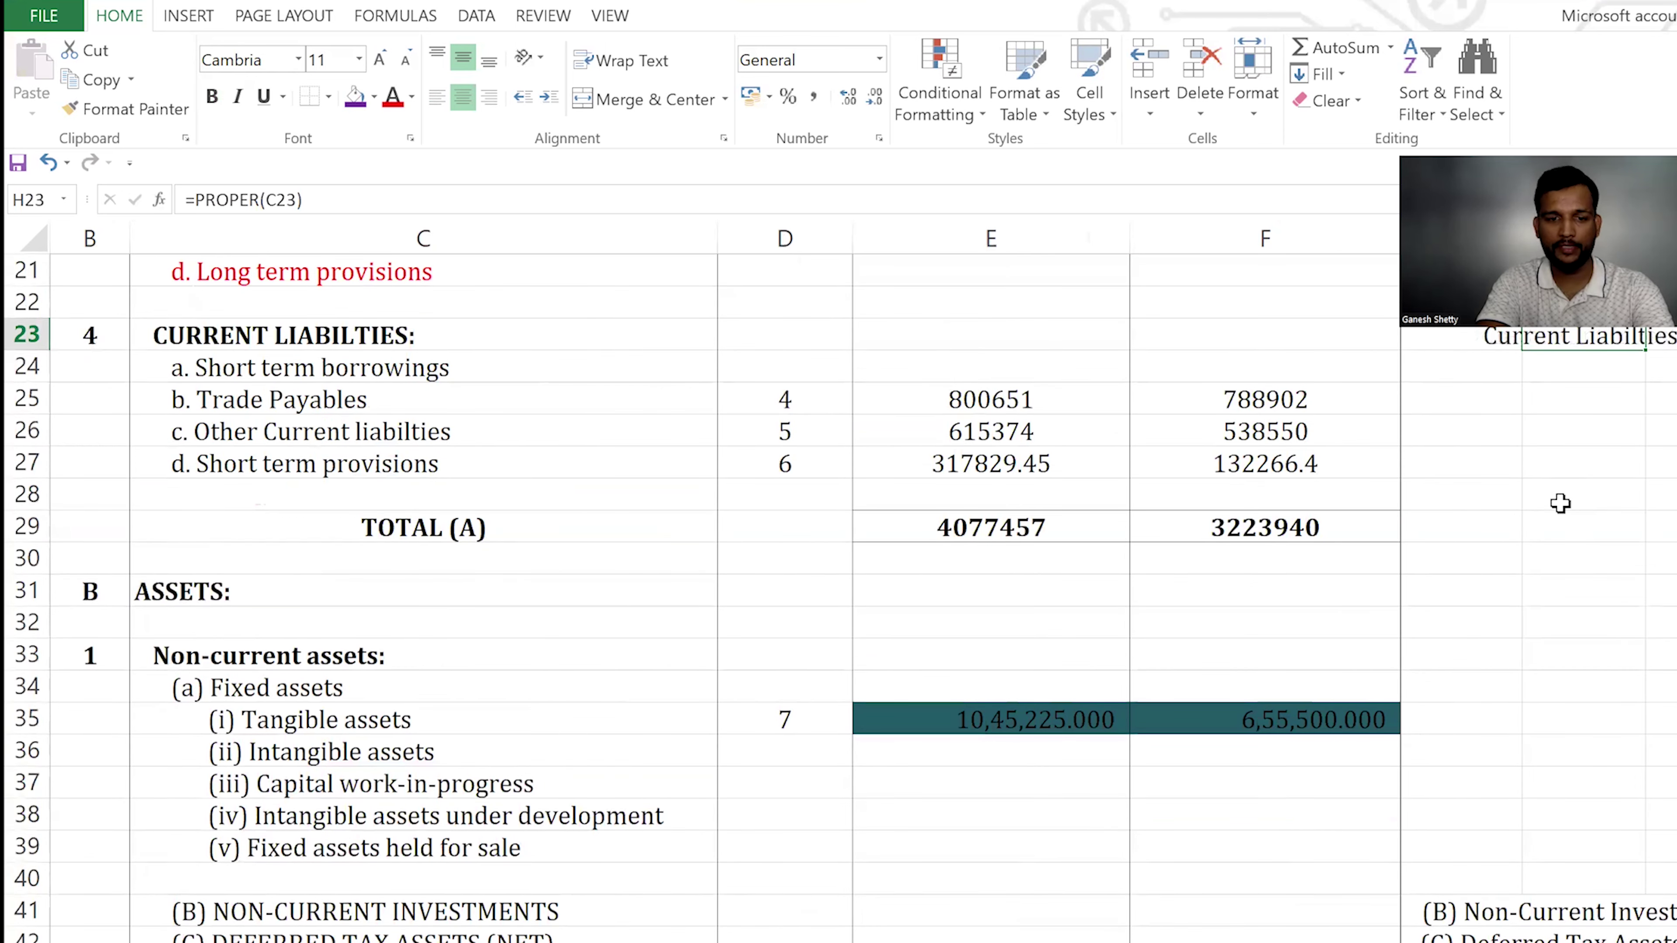
# Copy the proper-case heading in H23 and paste it into C23 as values only
pyautogui.scroll(-2, 1560, 504)
pyautogui.scroll(2, 1559, 503)
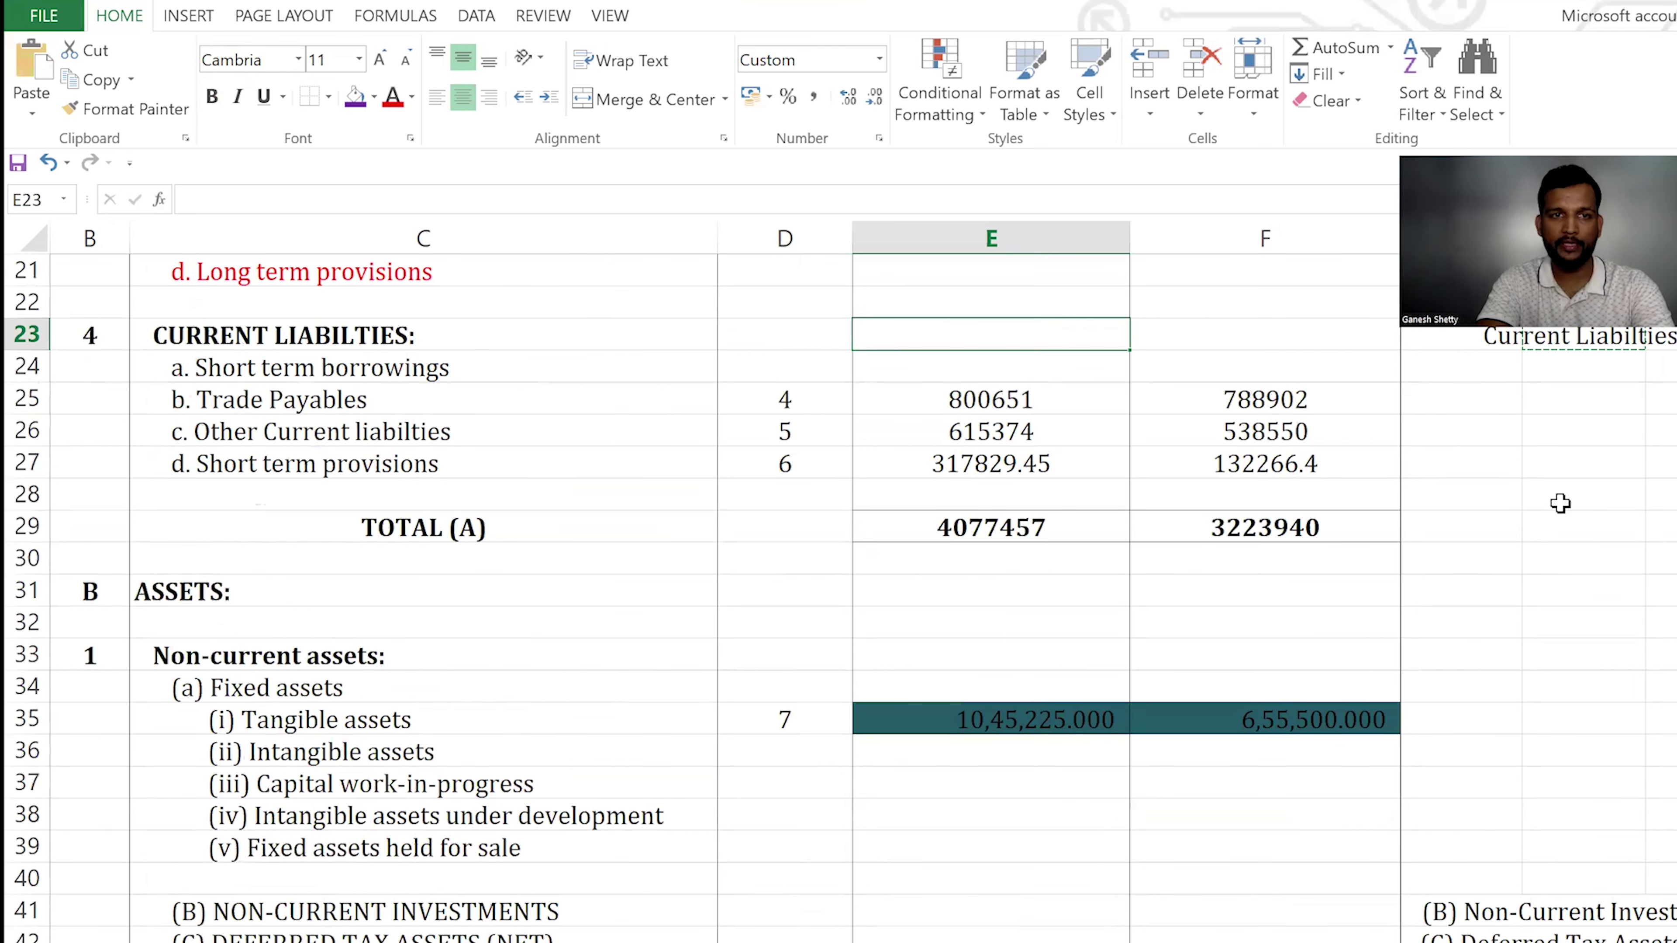
pyautogui.press('Left')
pyautogui.press('Left')
pyautogui.press('Left')
pyautogui.press('Left')
pyautogui.press('Left')
pyautogui.hotkey('ctrl', 'alt', 'v')
pyautogui.press('v')
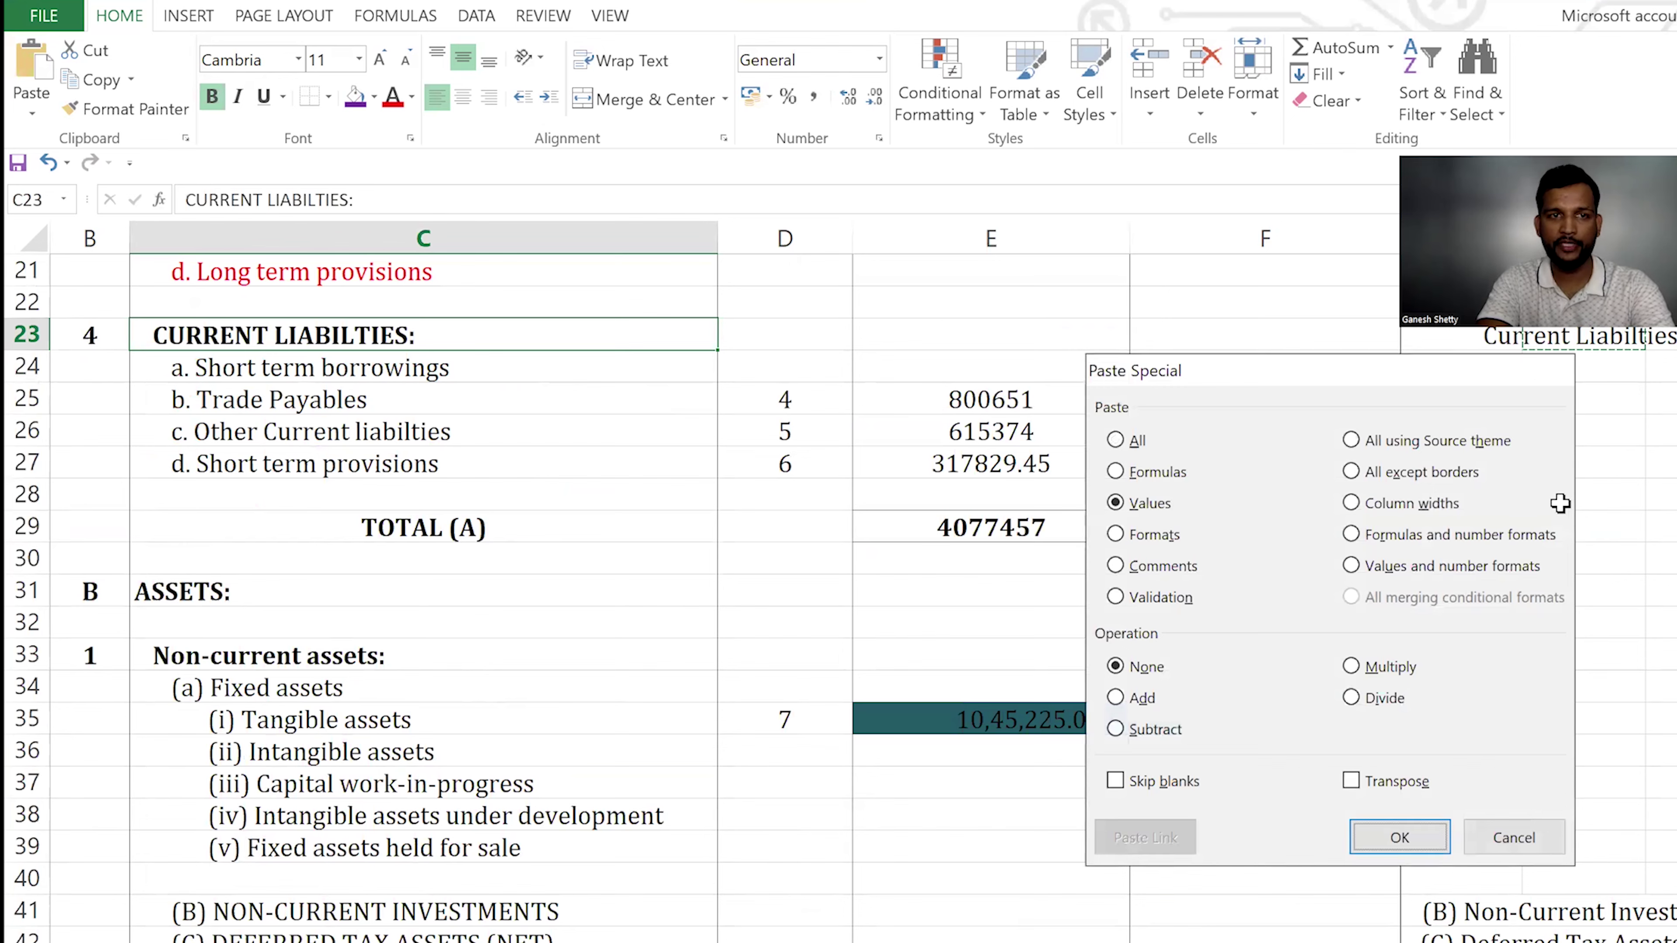
pyautogui.press('Return')
# Clear the helper formula from H23 and move down to the proper-case helper cells in H41 to H44
pyautogui.press('Right')
pyautogui.press('Right')
pyautogui.press('Right')
pyautogui.press('Right')
pyautogui.press('Right')
pyautogui.press('Down')
pyautogui.press('Down')
pyautogui.press('Down')
pyautogui.press('Down')
pyautogui.press('Down')
pyautogui.press('Down')
pyautogui.press('Down')
pyautogui.press('Down')
pyautogui.press('Down')
pyautogui.press('Down')
pyautogui.press('Down')
pyautogui.press('Down')
pyautogui.press('Down')
pyautogui.press('Down')
pyautogui.press('Down')
pyautogui.press('Down')
pyautogui.press('Down')
pyautogui.press('Down')
pyautogui.press('Down')
pyautogui.press('Down')
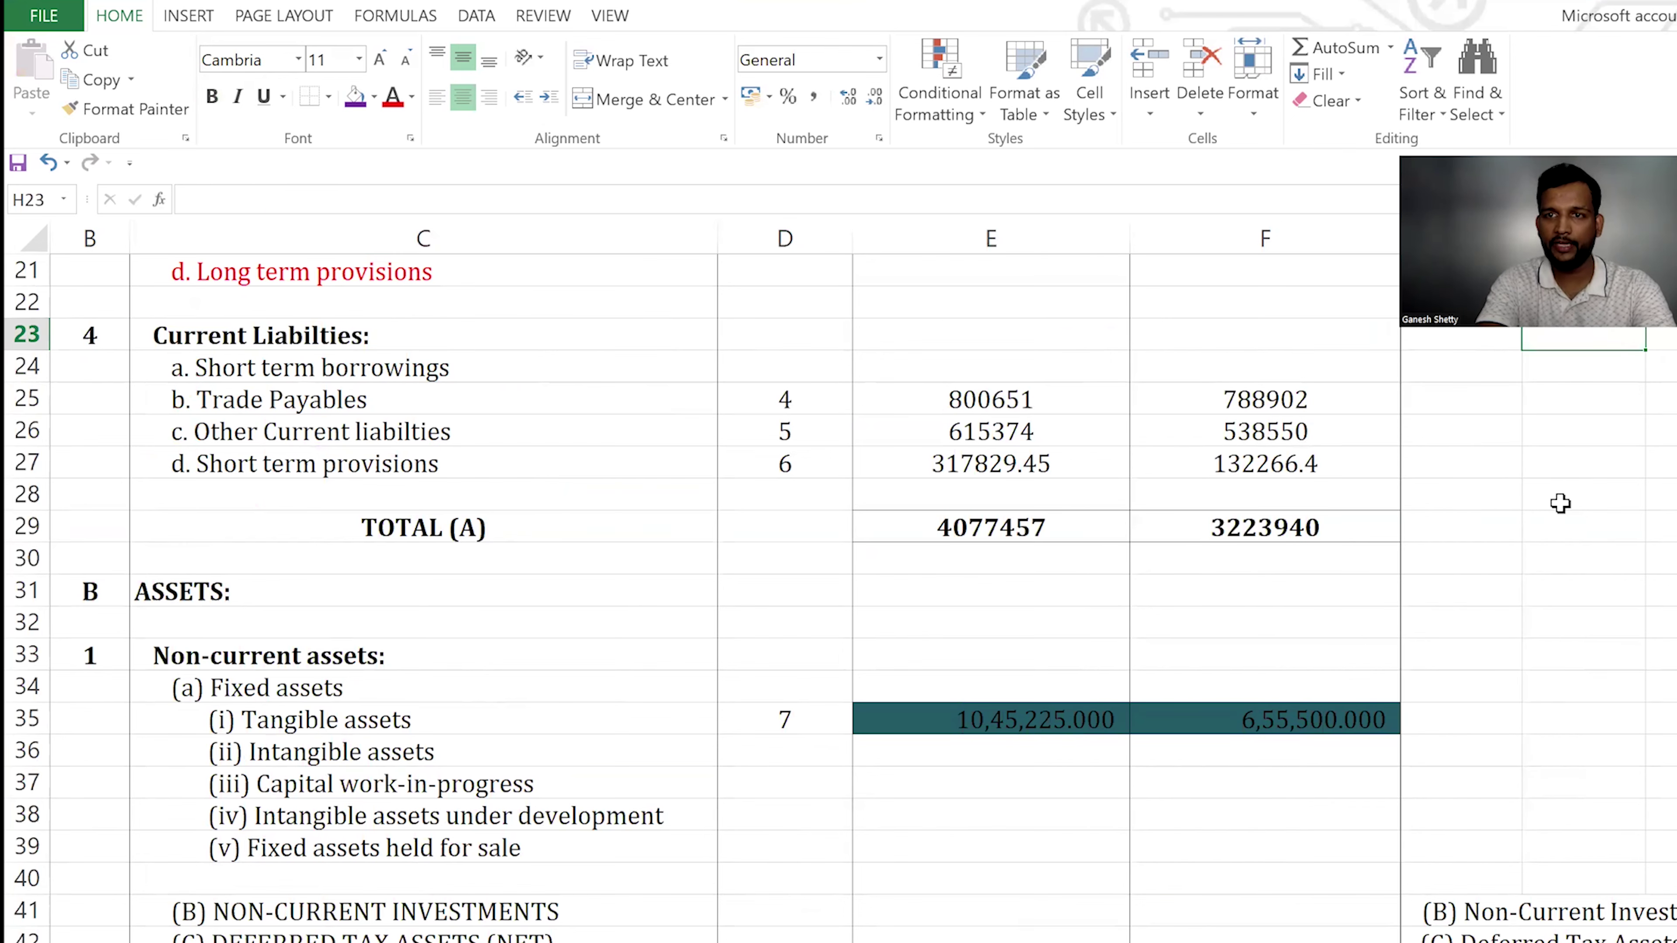
# Copy the proper-case helper cells H41 to H44 and paste them into C41 to C44 as values only
pyautogui.press('Down')
pyautogui.press('Down')
pyautogui.press('Down')
pyautogui.press('Down')
pyautogui.press('Down')
pyautogui.press('Down')
pyautogui.press('Up')
pyautogui.press('Up')
pyautogui.press('Up')
pyautogui.press('Up')
pyautogui.press('Up')
pyautogui.press('Up')
pyautogui.press('Up')
pyautogui.press('Up')
pyautogui.press('Up')
pyautogui.press('Up')
pyautogui.hotkey('shift', 'Down')
pyautogui.hotkey('shift', 'Down')
pyautogui.hotkey('shift', 'Down')
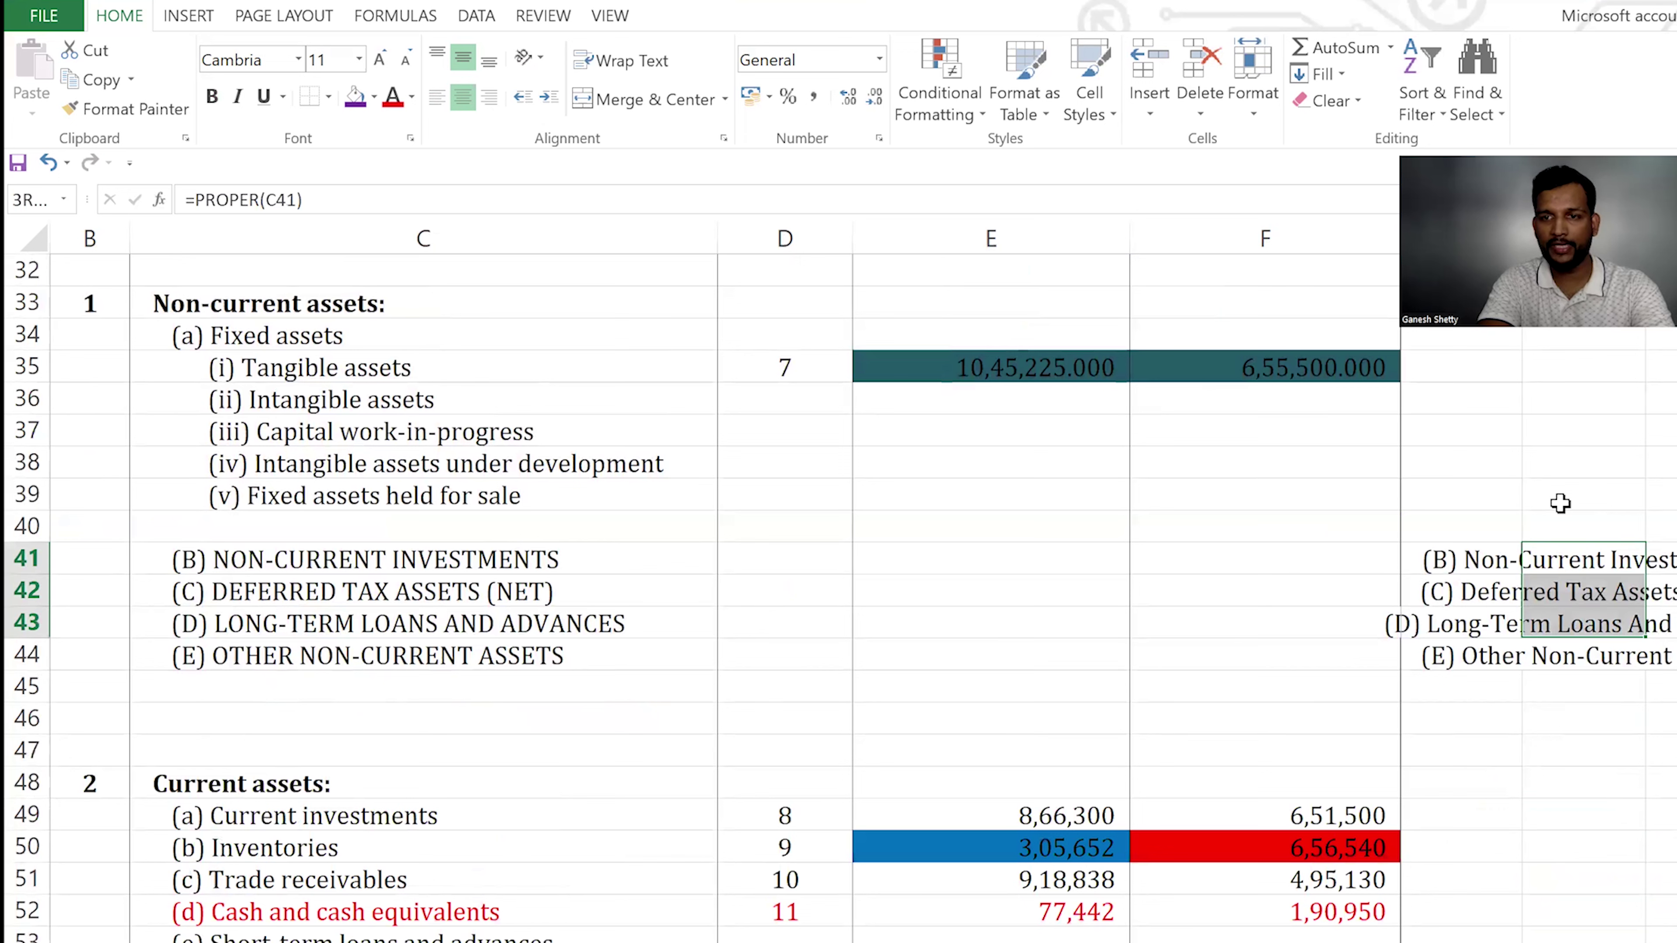
pyautogui.hotkey('ctrl', 'q')
pyautogui.press('s')
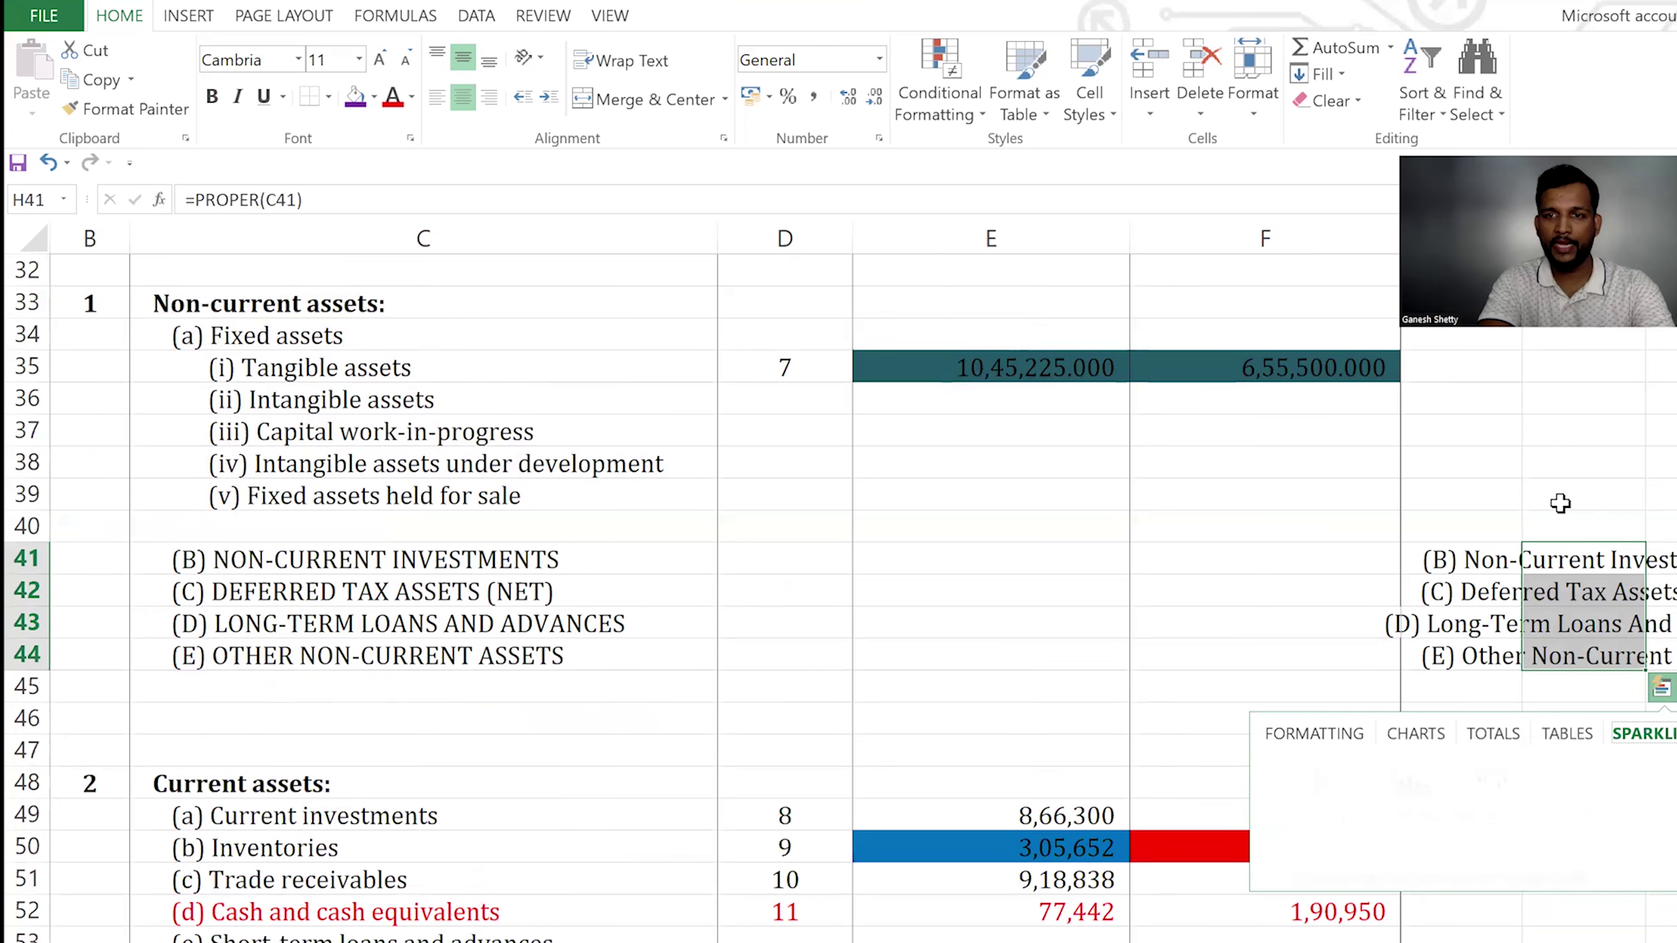
pyautogui.press('Escape')
pyautogui.hotkey('ctrl', 'c')
pyautogui.press('Left')
pyautogui.press('Left')
pyautogui.press('Left')
pyautogui.press('Left')
pyautogui.press('Left')
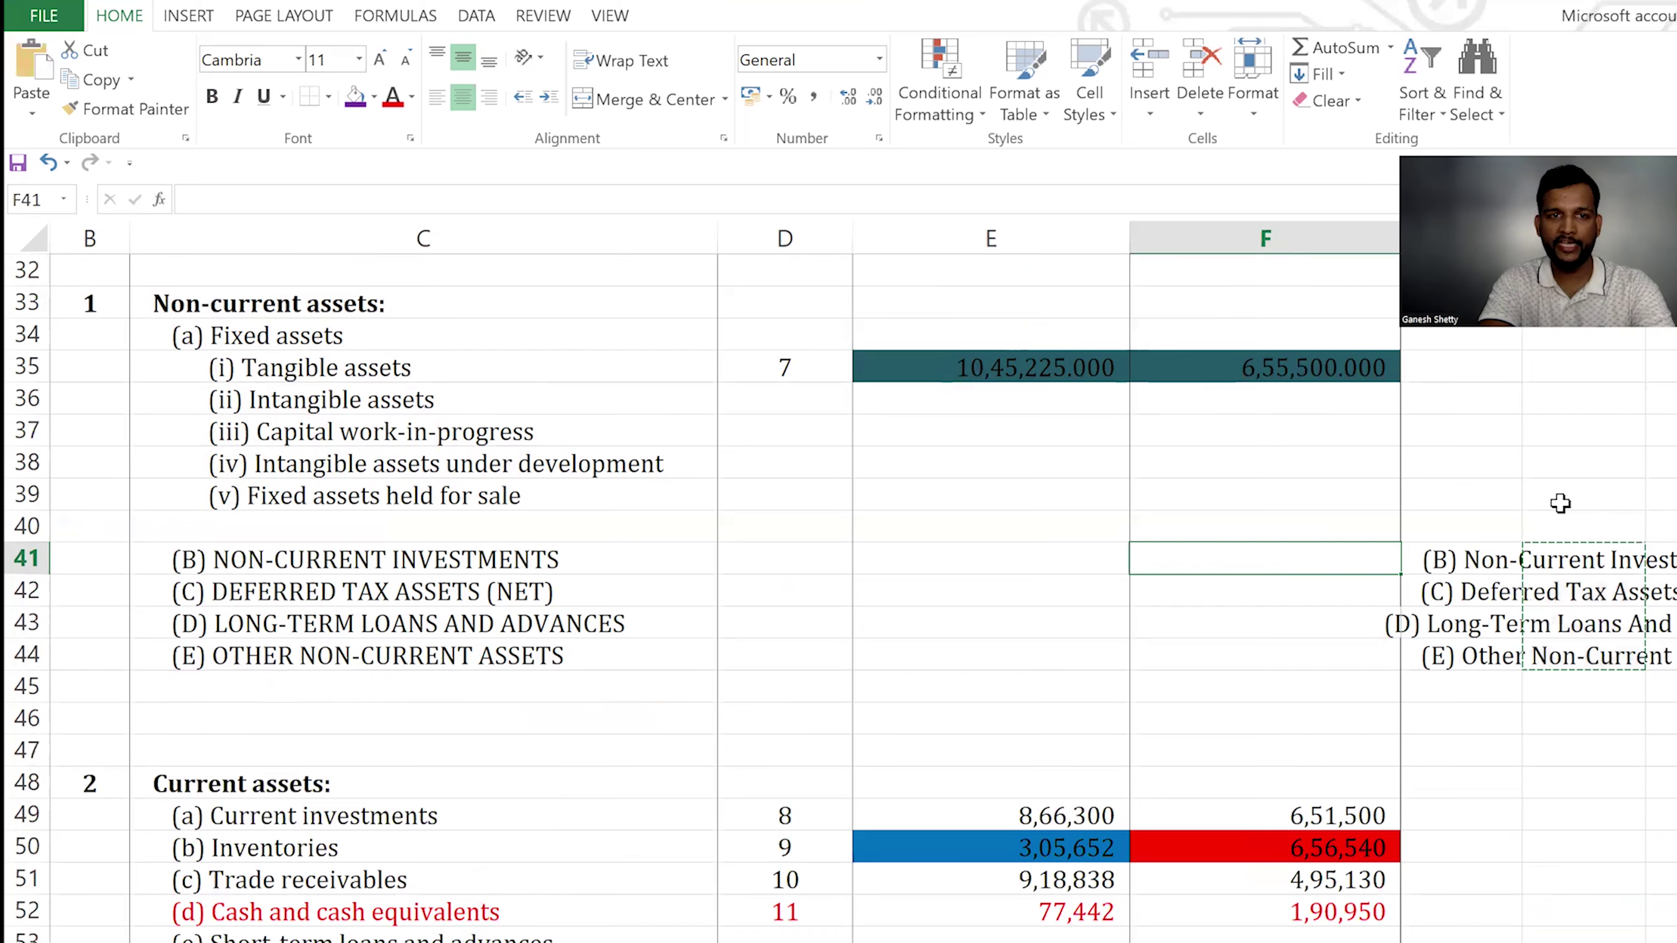
pyautogui.hotkey('ctrl', 'alt', 'v')
pyautogui.press('v')
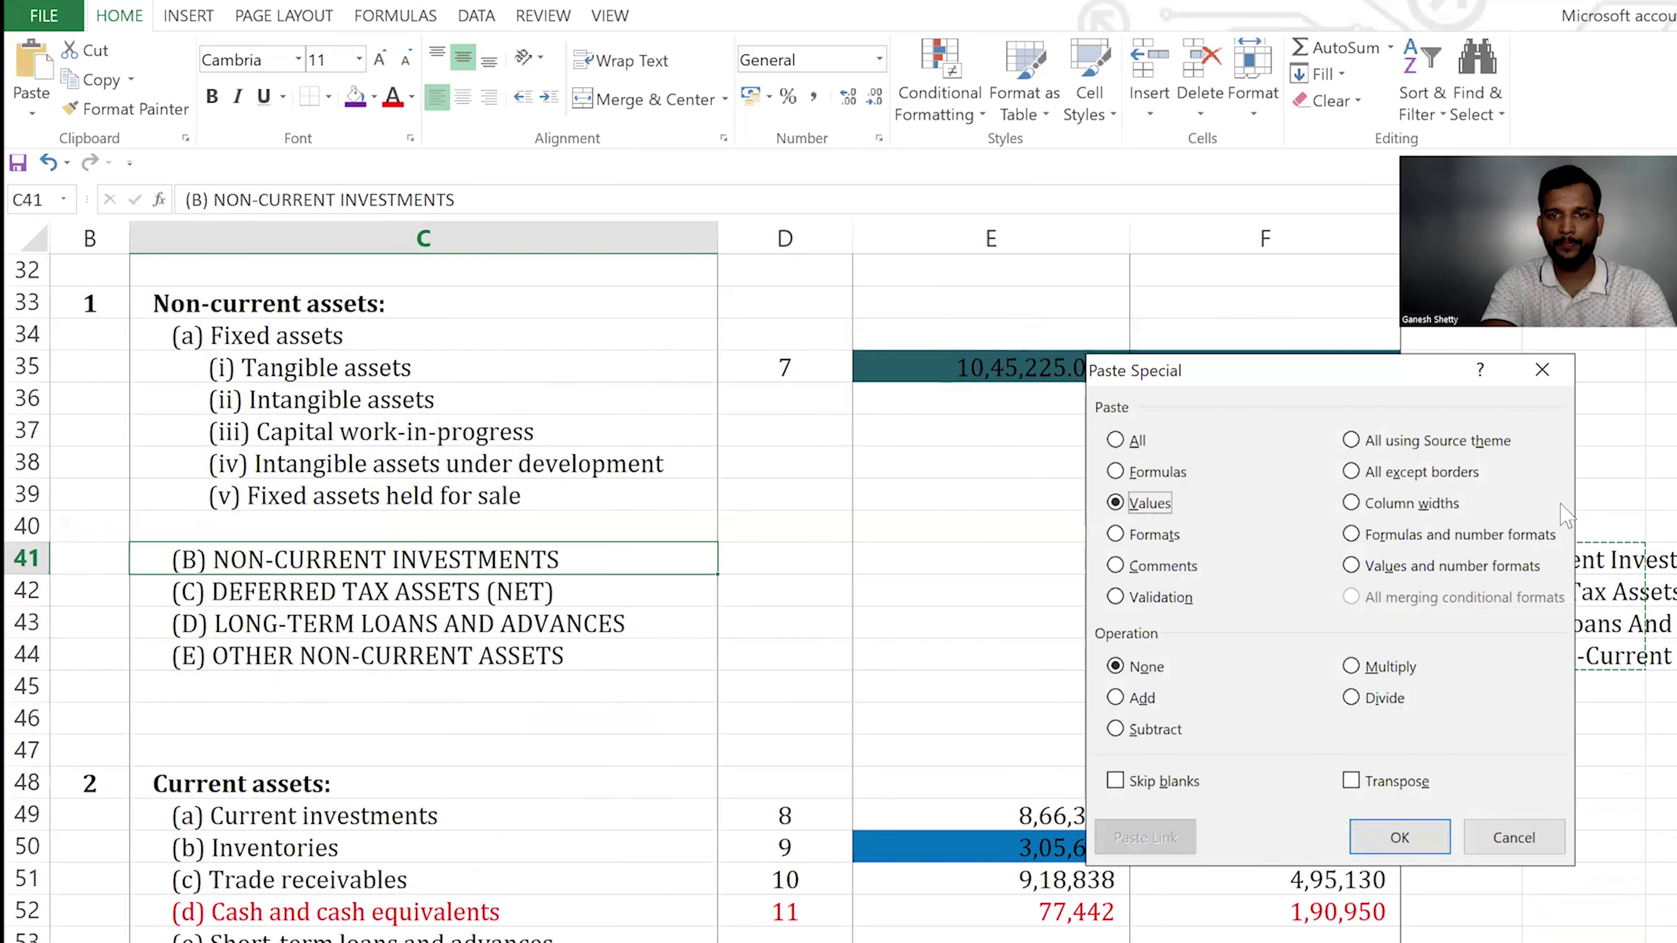
pyautogui.press('Return')
# Clear the helper formulas from H41 to H44 and return to cell C41
pyautogui.press('Right')
pyautogui.press('Right')
pyautogui.press('Right')
pyautogui.press('Right')
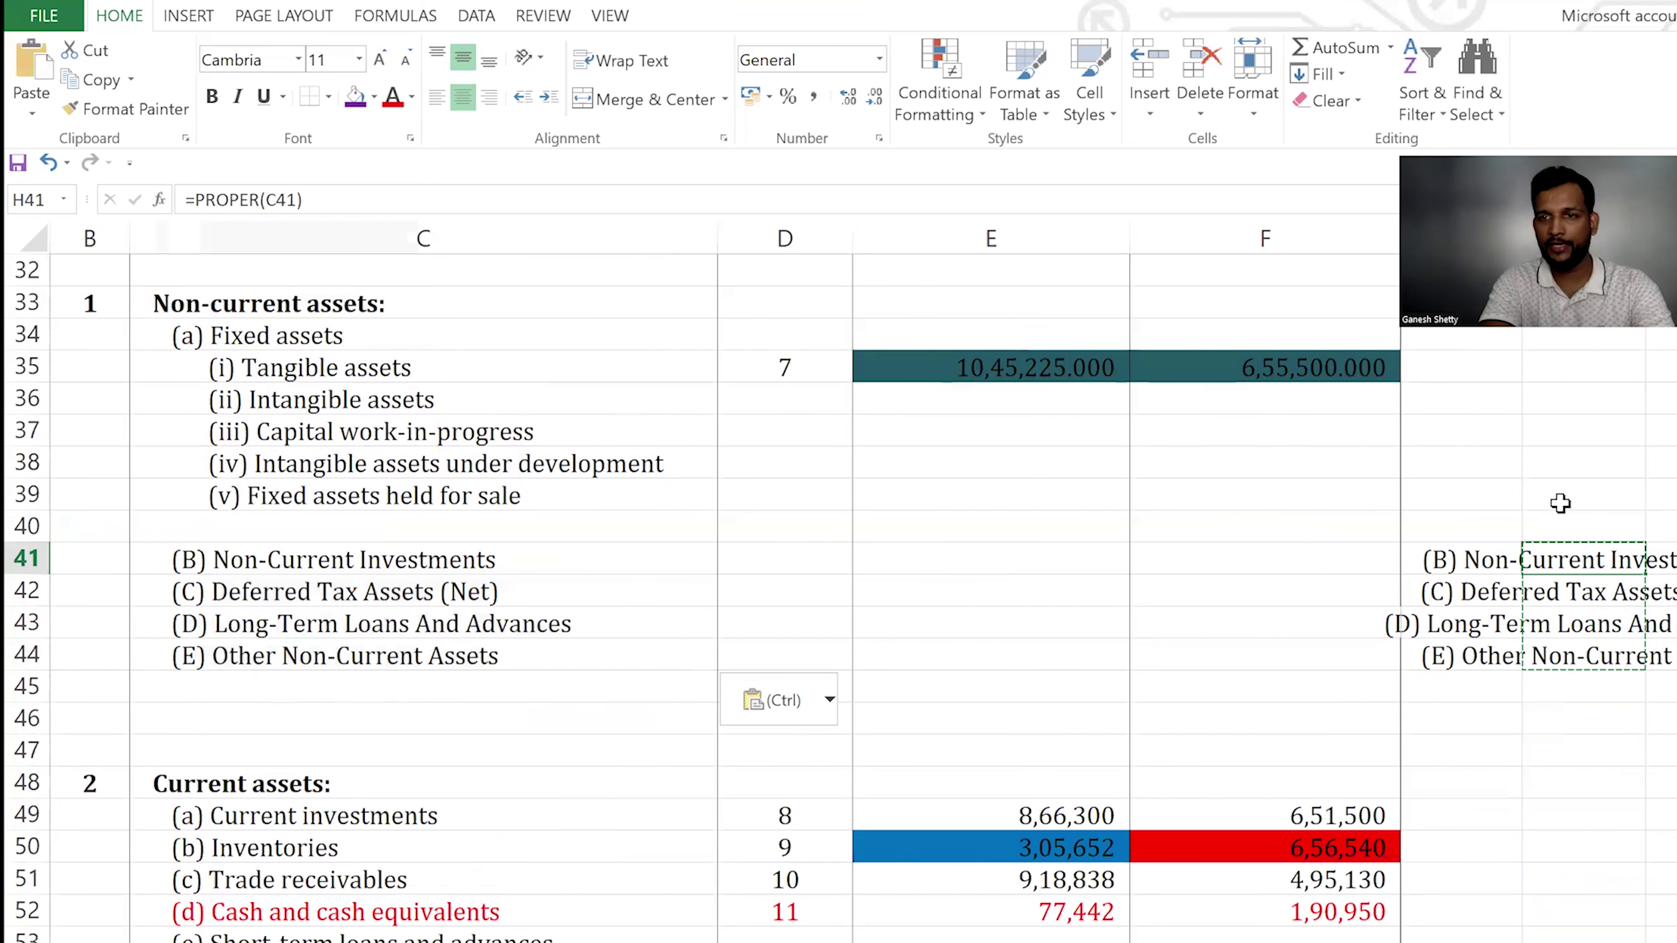
pyautogui.hotkey('shift', 'Down')
pyautogui.hotkey('shift', 'Down')
pyautogui.hotkey('shift', 'Down')
pyautogui.press('Delete')
pyautogui.press('Left')
pyautogui.press('Left')
pyautogui.press('Left')
pyautogui.press('Left')
pyautogui.press('Left')
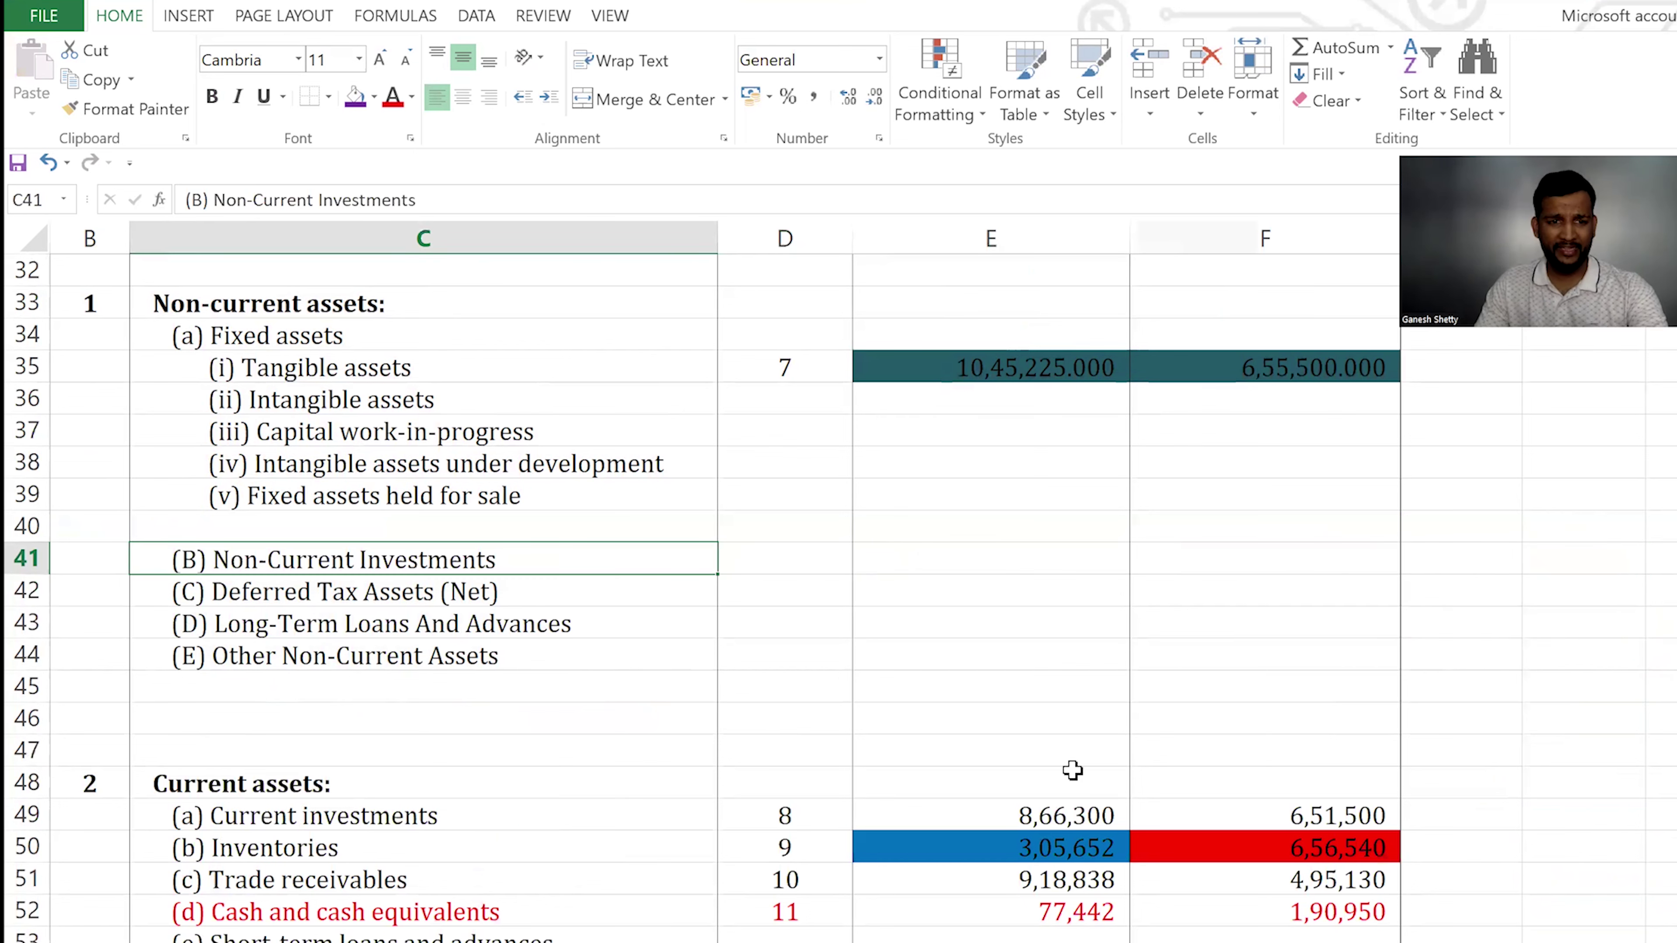
# Review the balance sheet's headings and read the Color Format section of the Excel Presentation Standards page in the browser
pyautogui.scroll(-2, 1066, 872)
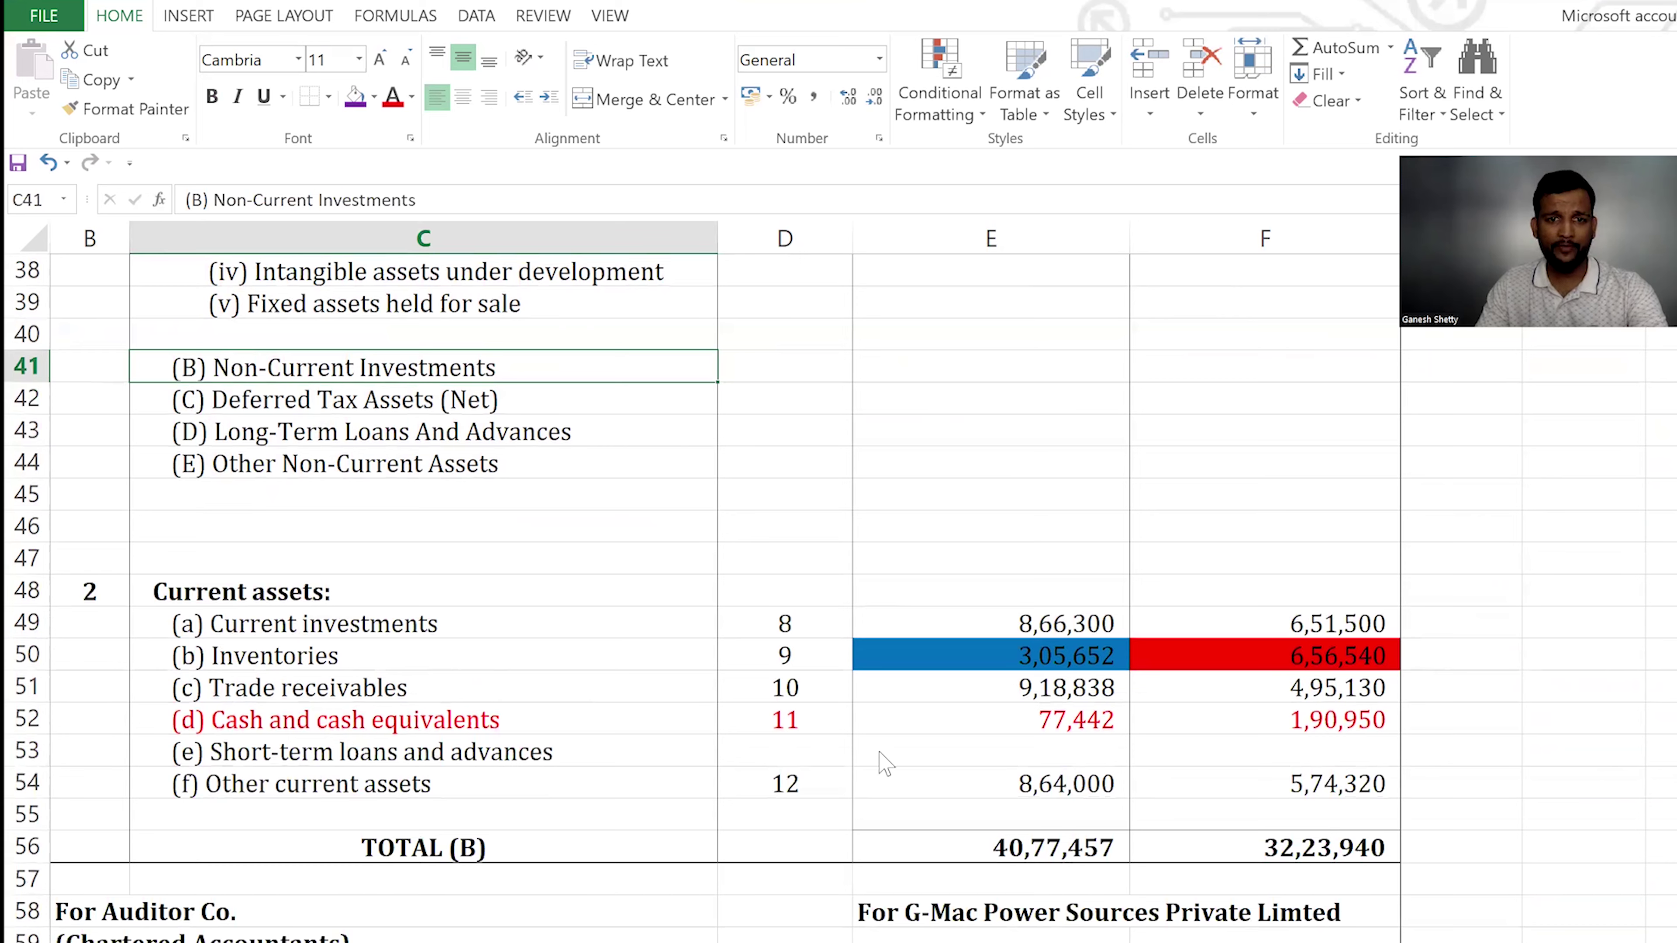
pyautogui.scroll(-1, 886, 764)
pyautogui.scroll(5, 701, 601)
pyautogui.scroll(4, 702, 601)
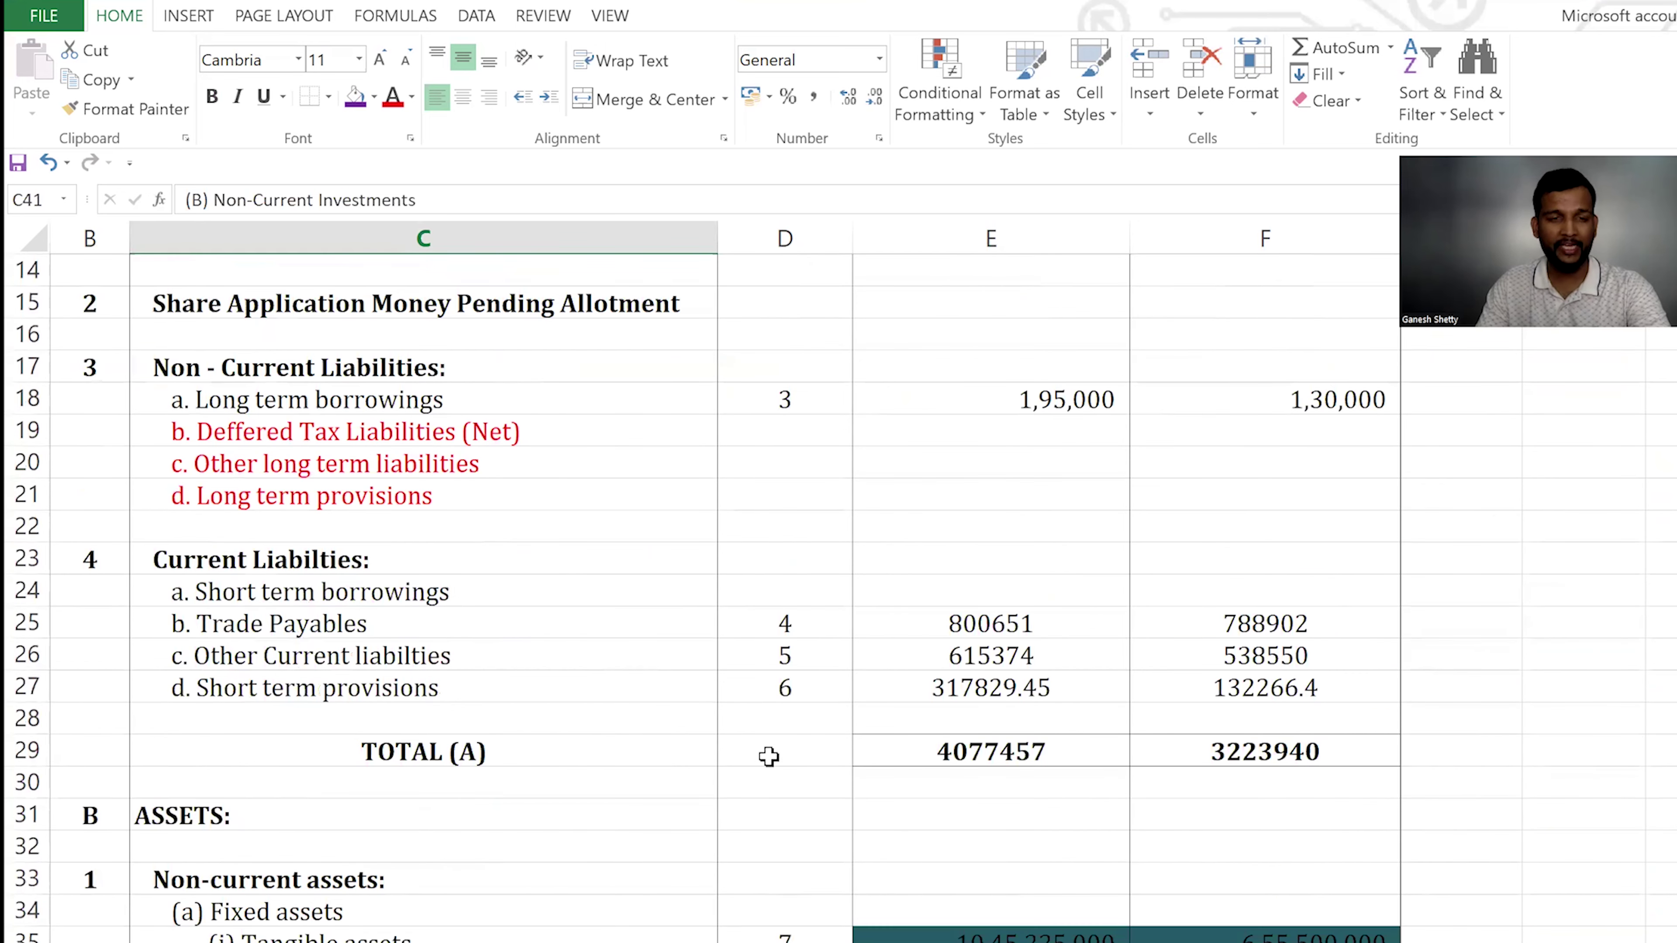
pyautogui.scroll(2, 794, 751)
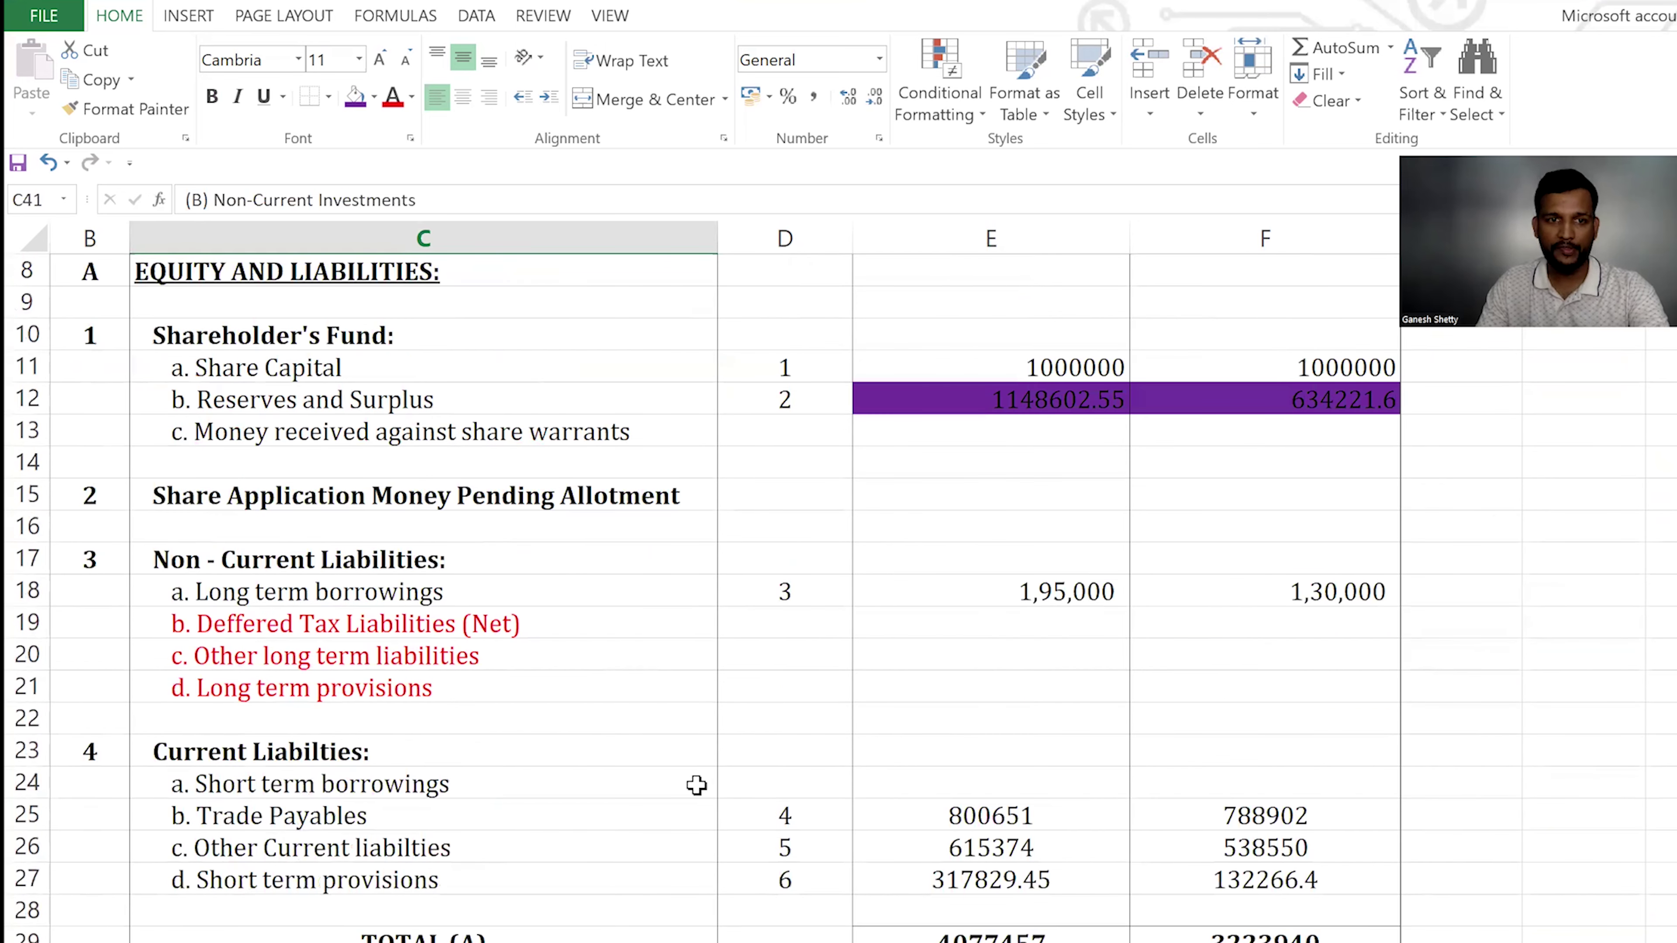
pyautogui.scroll(3, 584, 731)
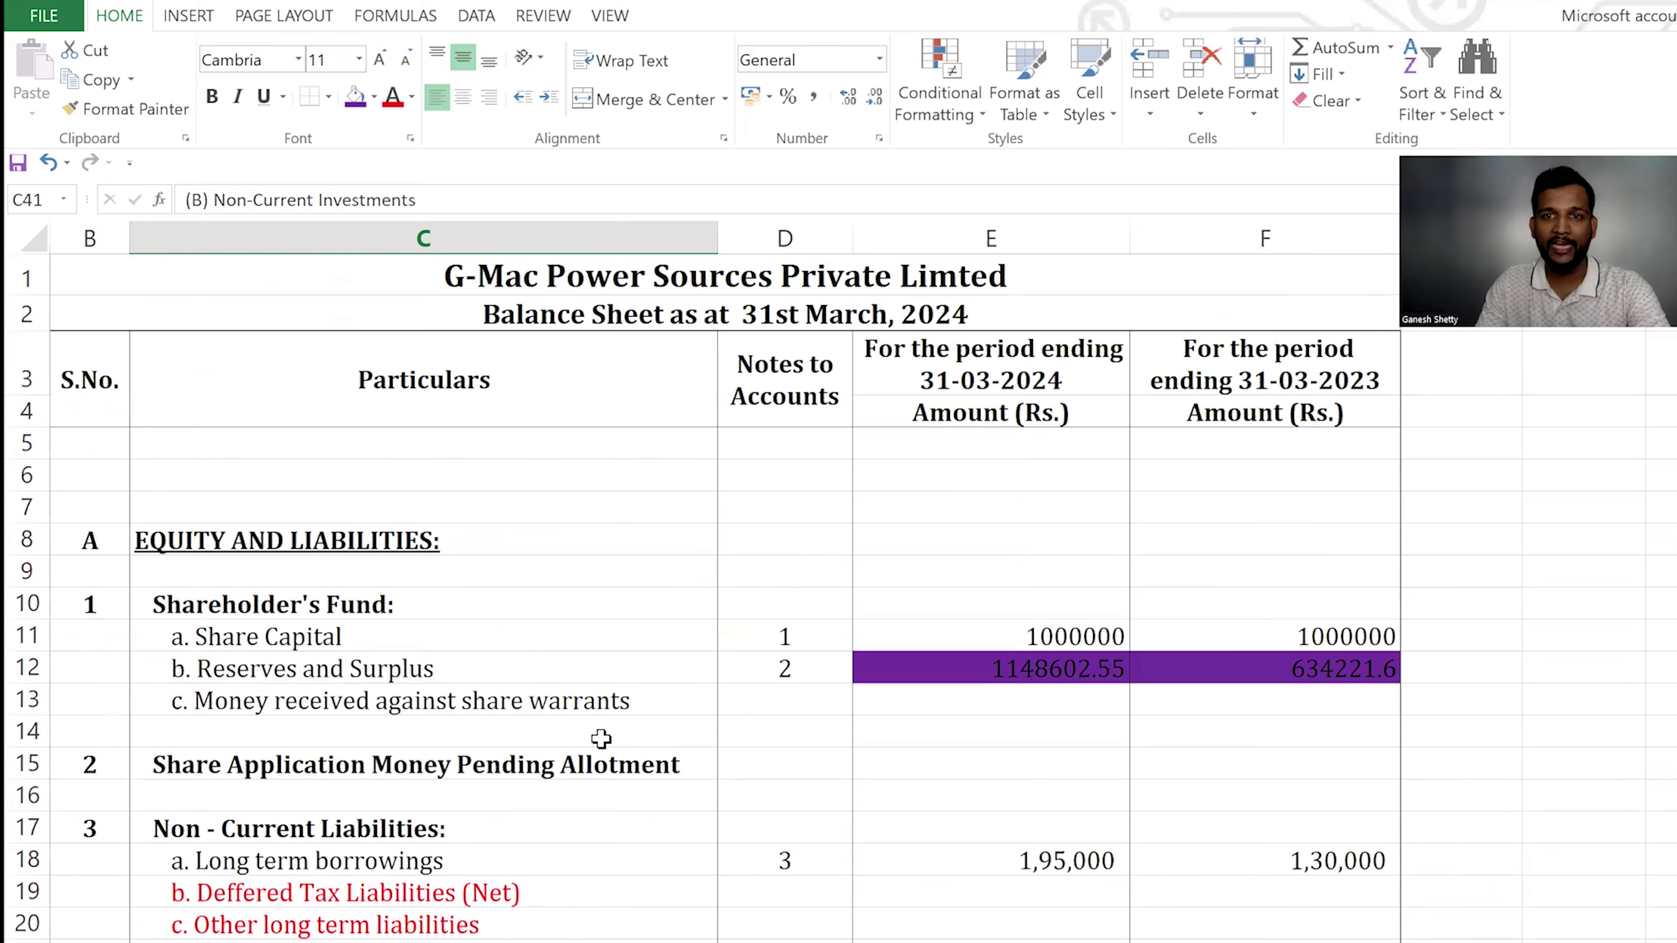
pyautogui.hotkey('alt', 'Tab')
pyautogui.scroll(-5, 1149, 703)
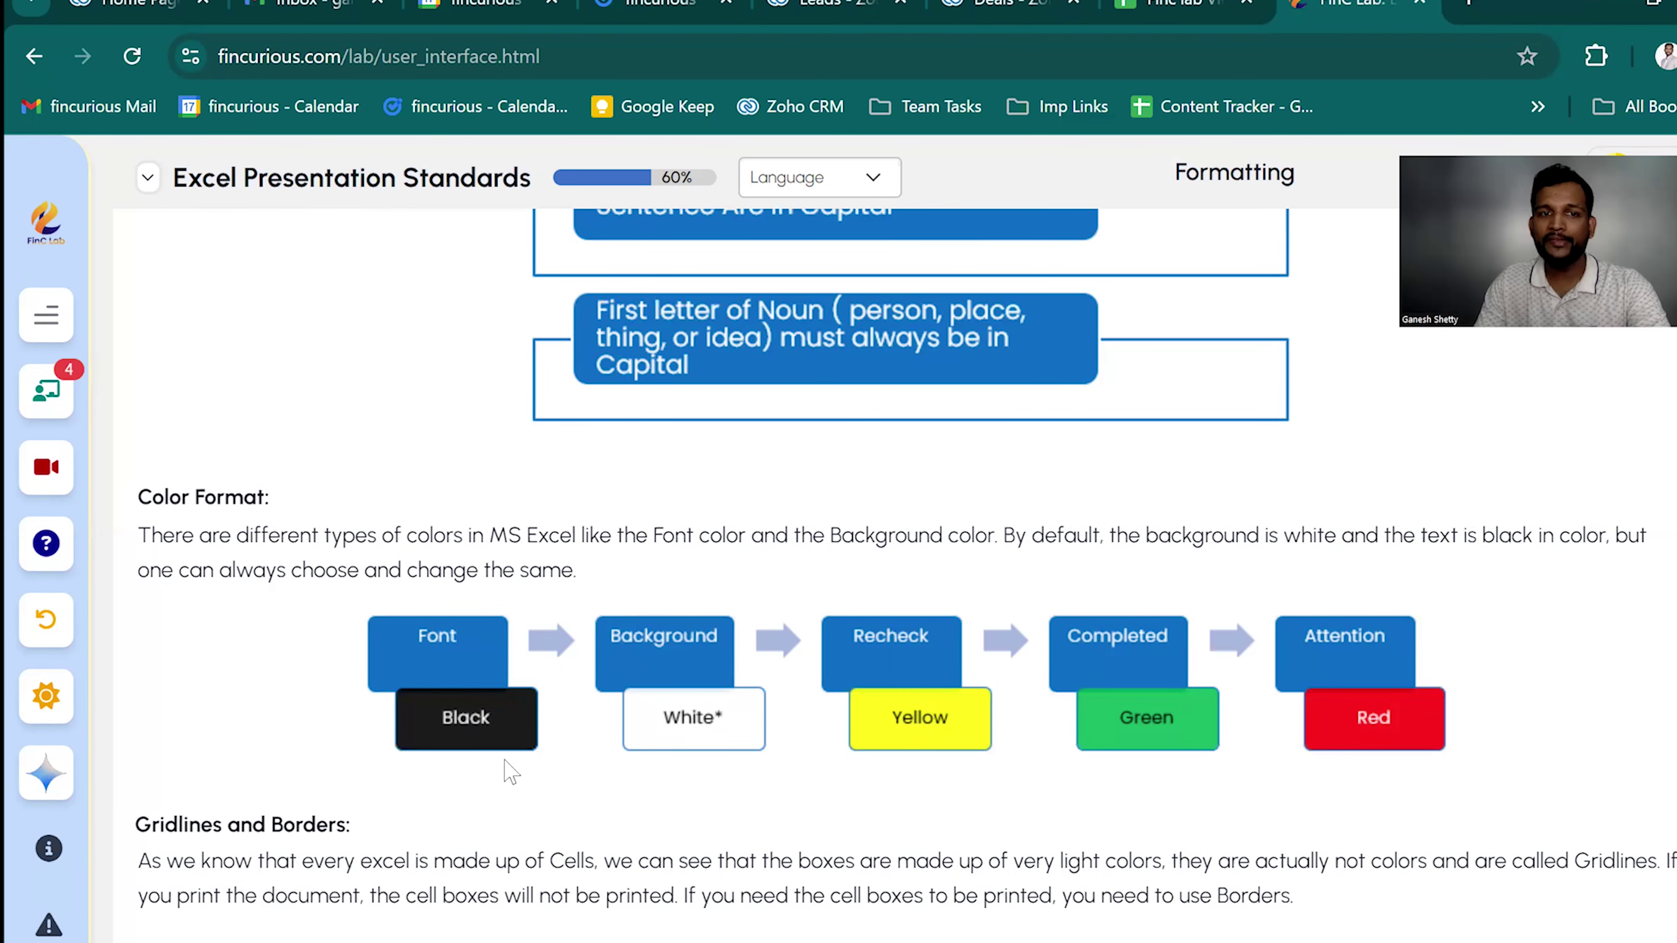
pyautogui.hotkey('alt', 'Tab')
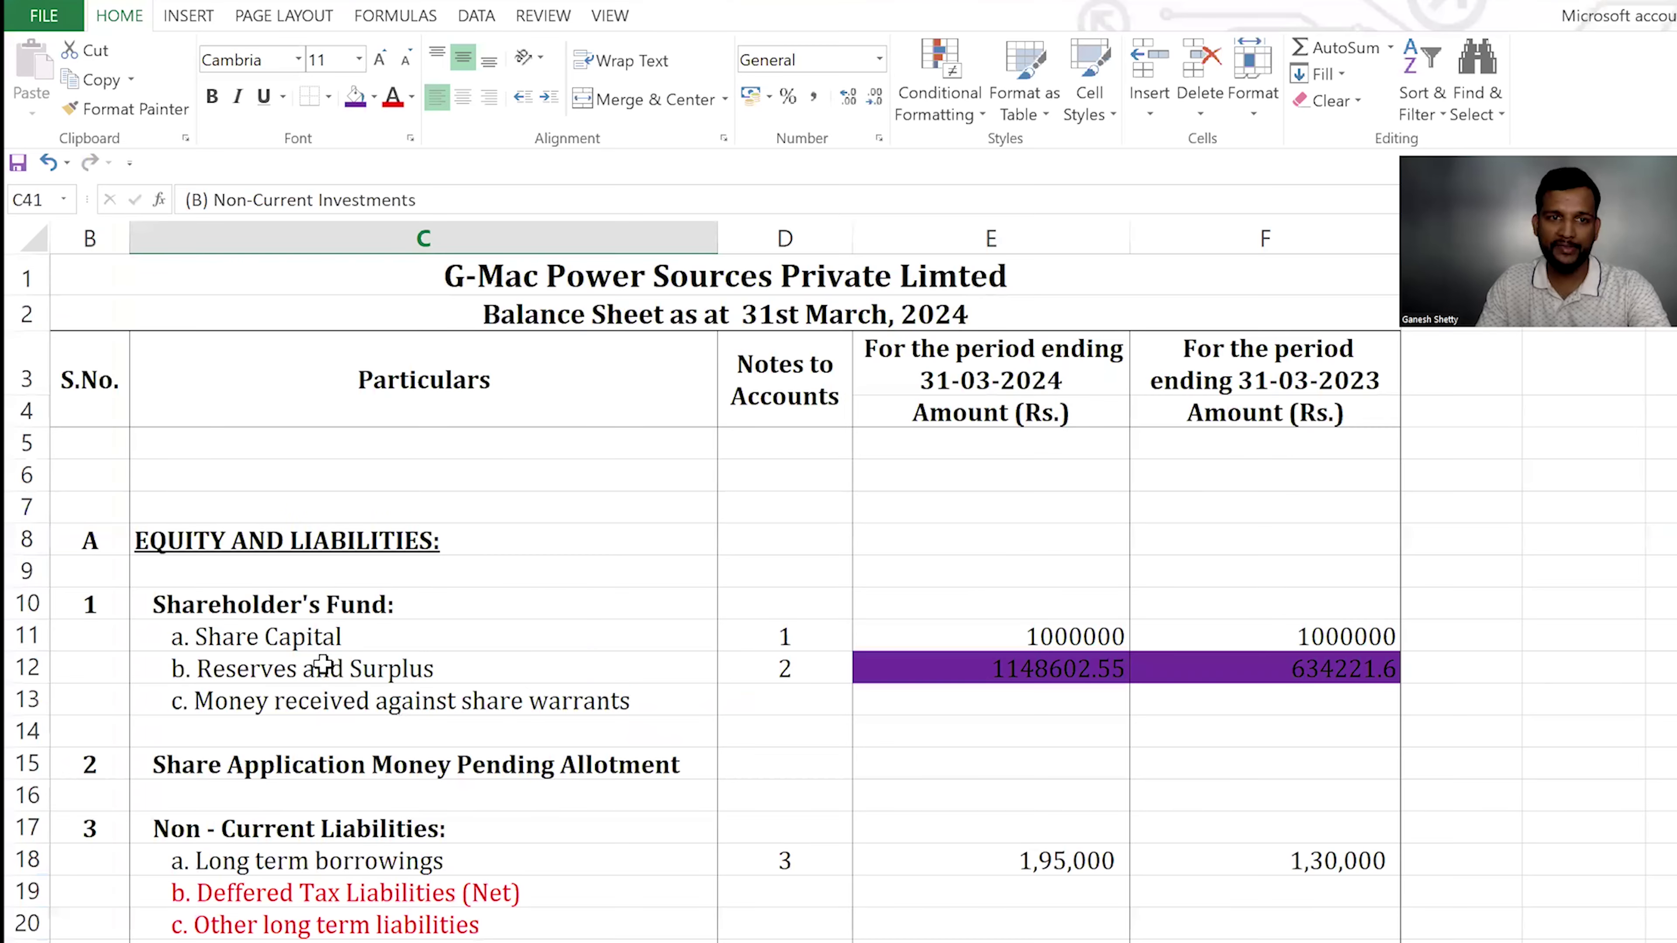
pyautogui.press('Up')
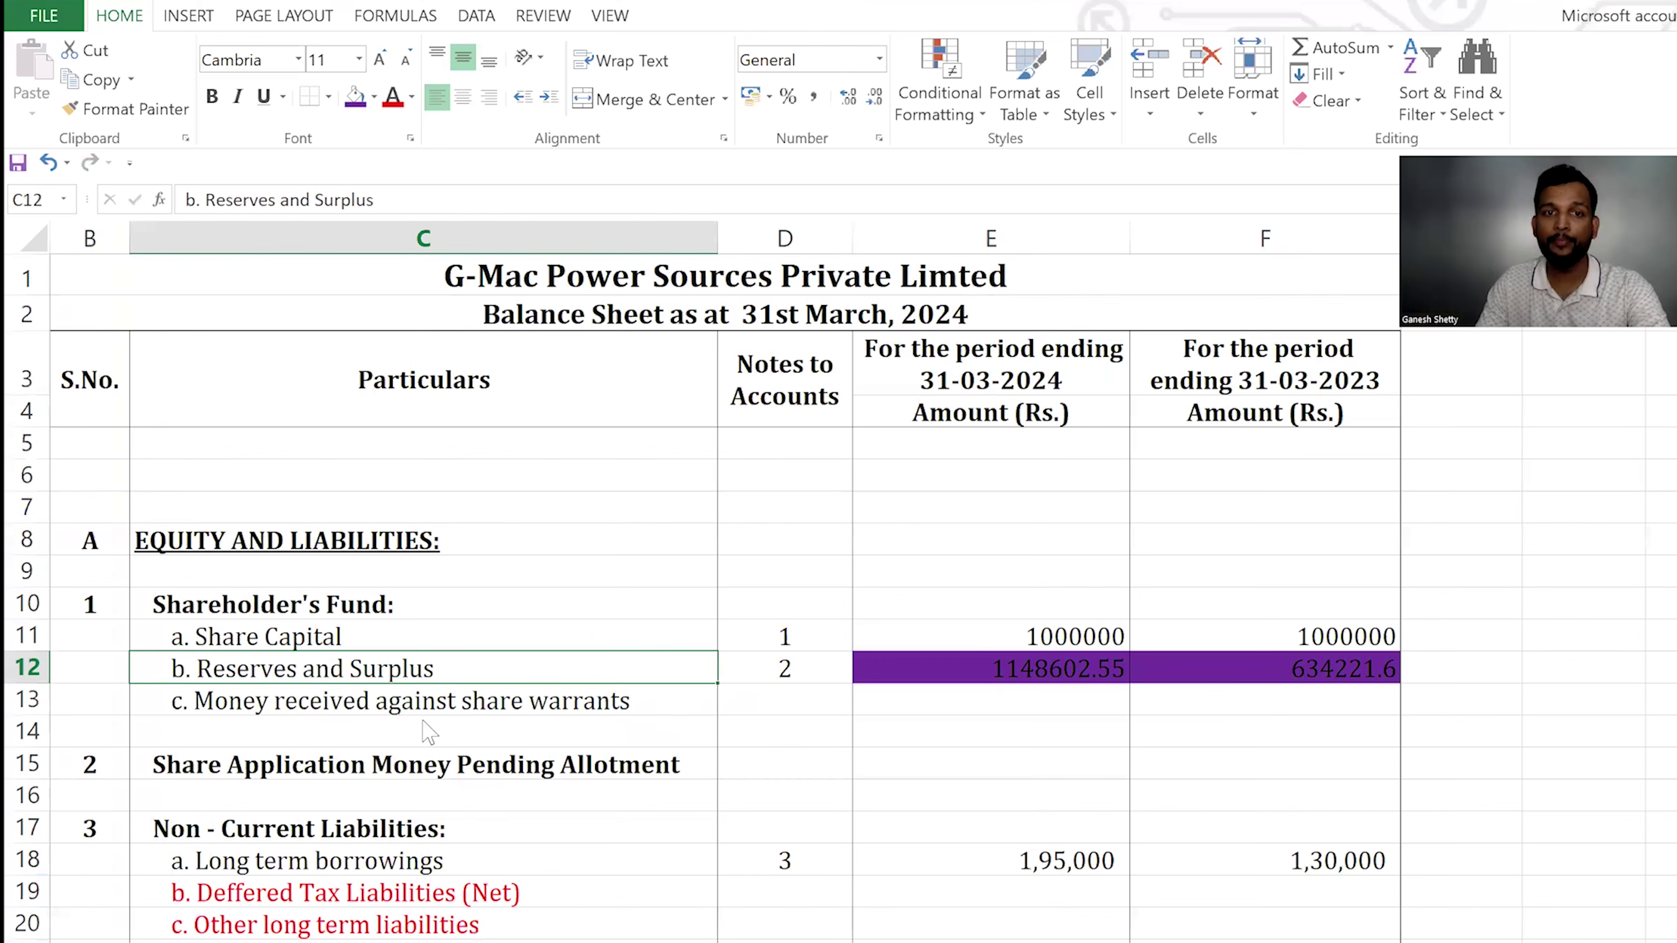
pyautogui.hotkey('alt', 'Tab')
pyautogui.hotkey('alt', 'Tab')
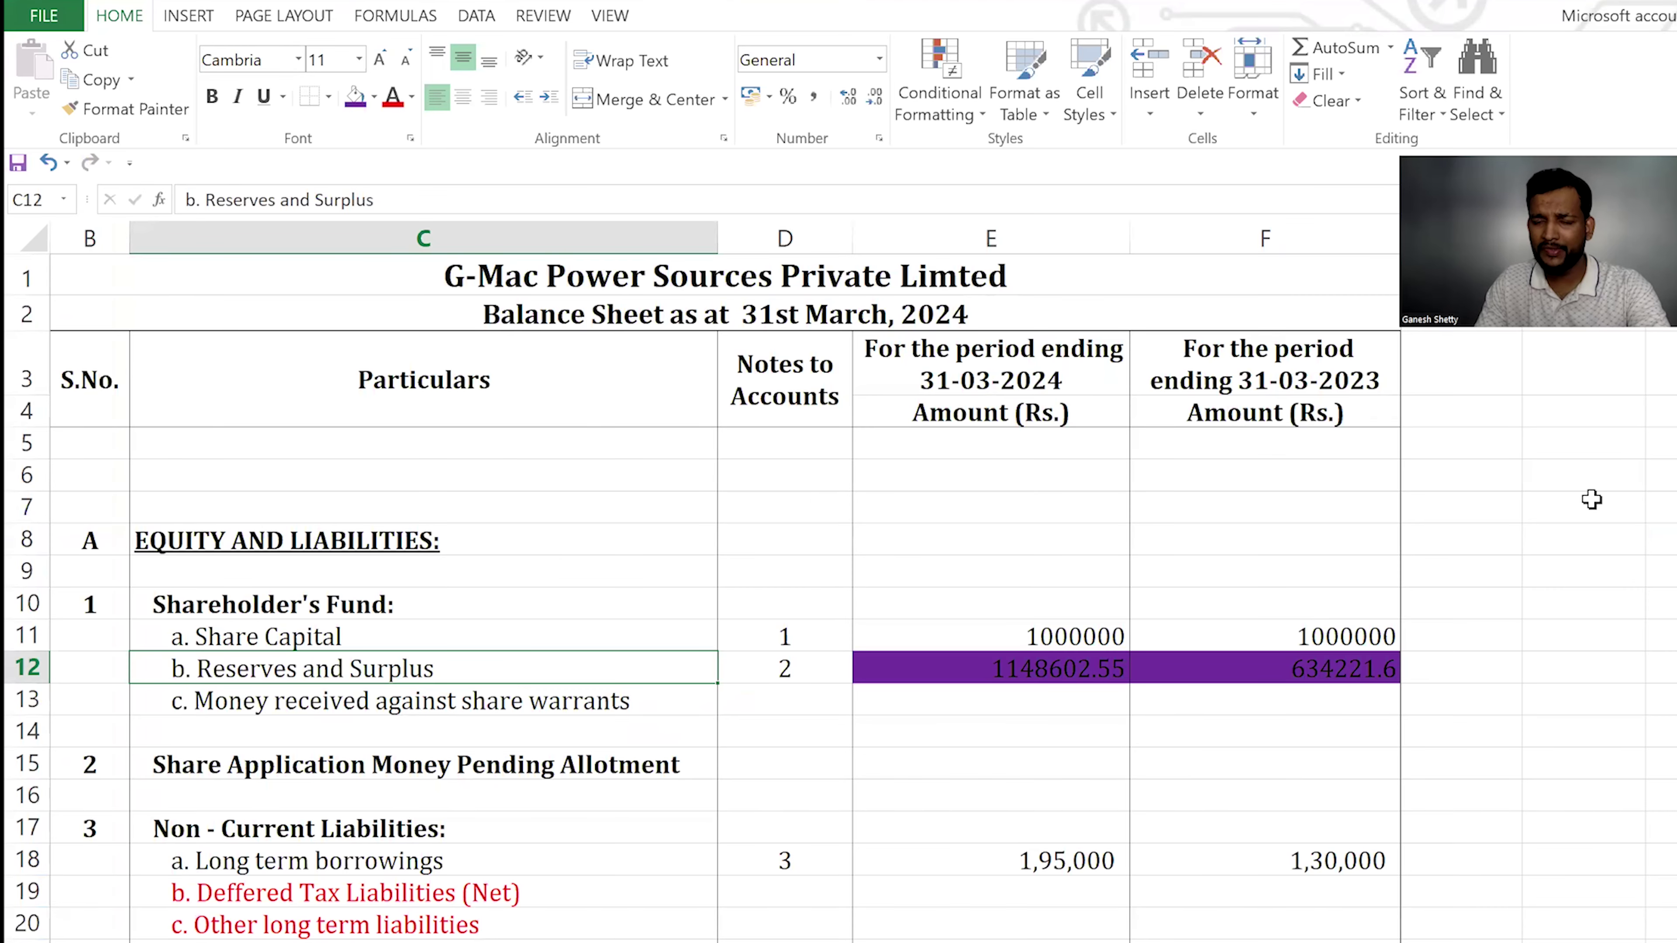
# Turn off the gridlines on the balance sheet and move to cell A6
pyautogui.moveTo(1588, 479); pyautogui.dragTo(1617, 774)
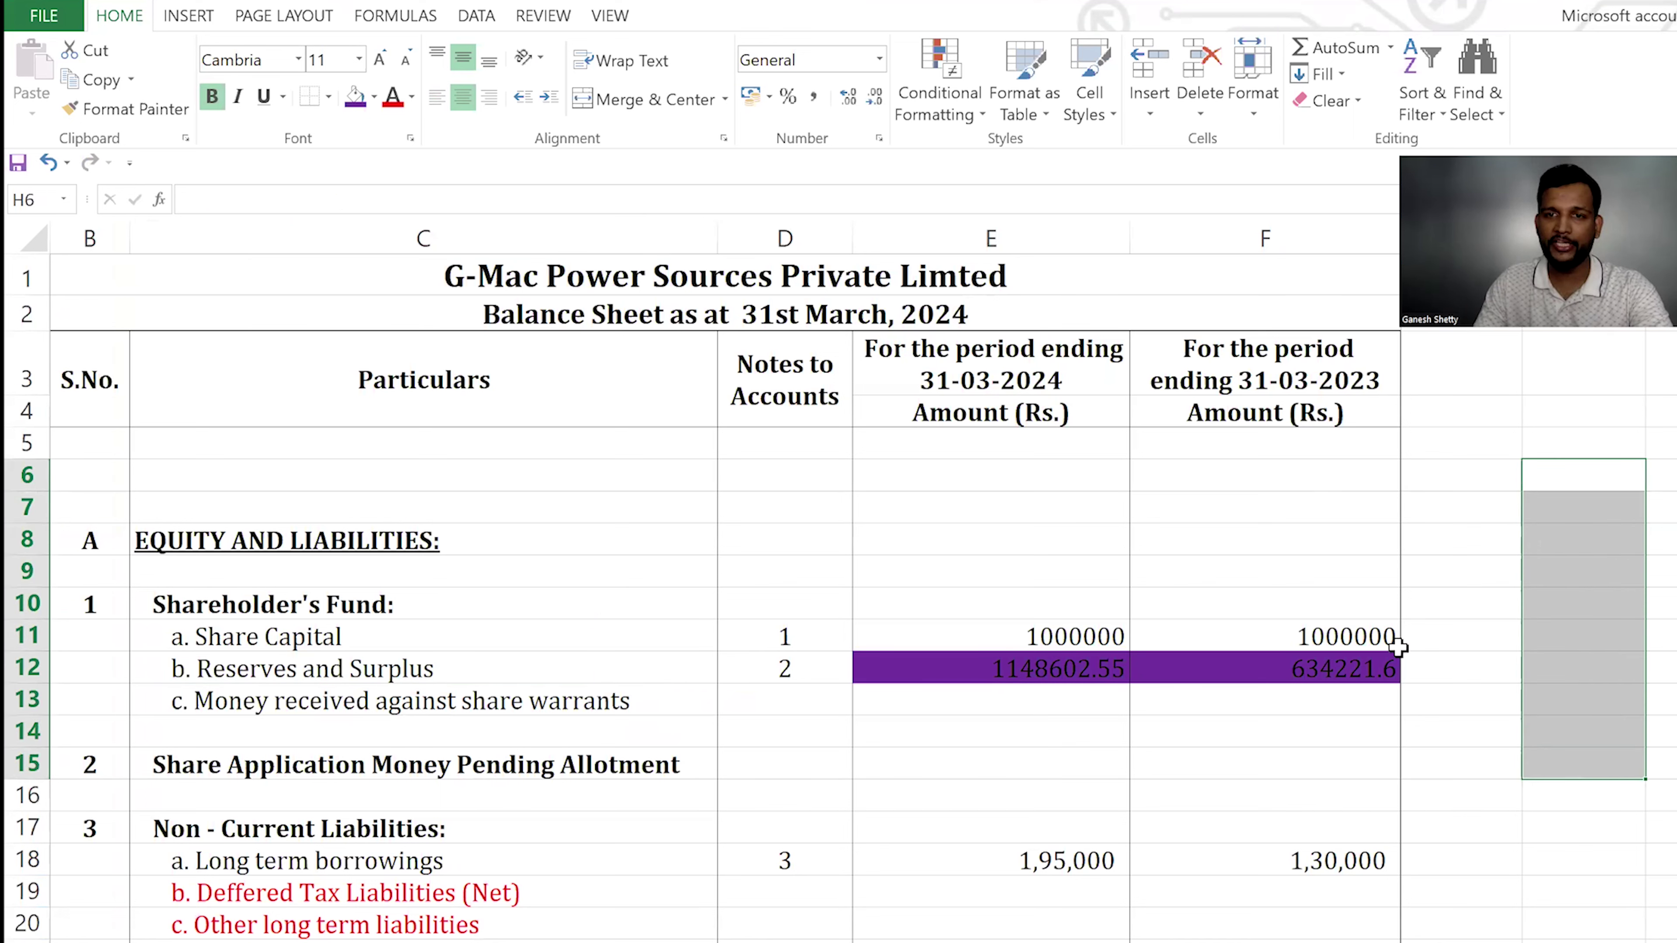
pyautogui.click(610, 16)
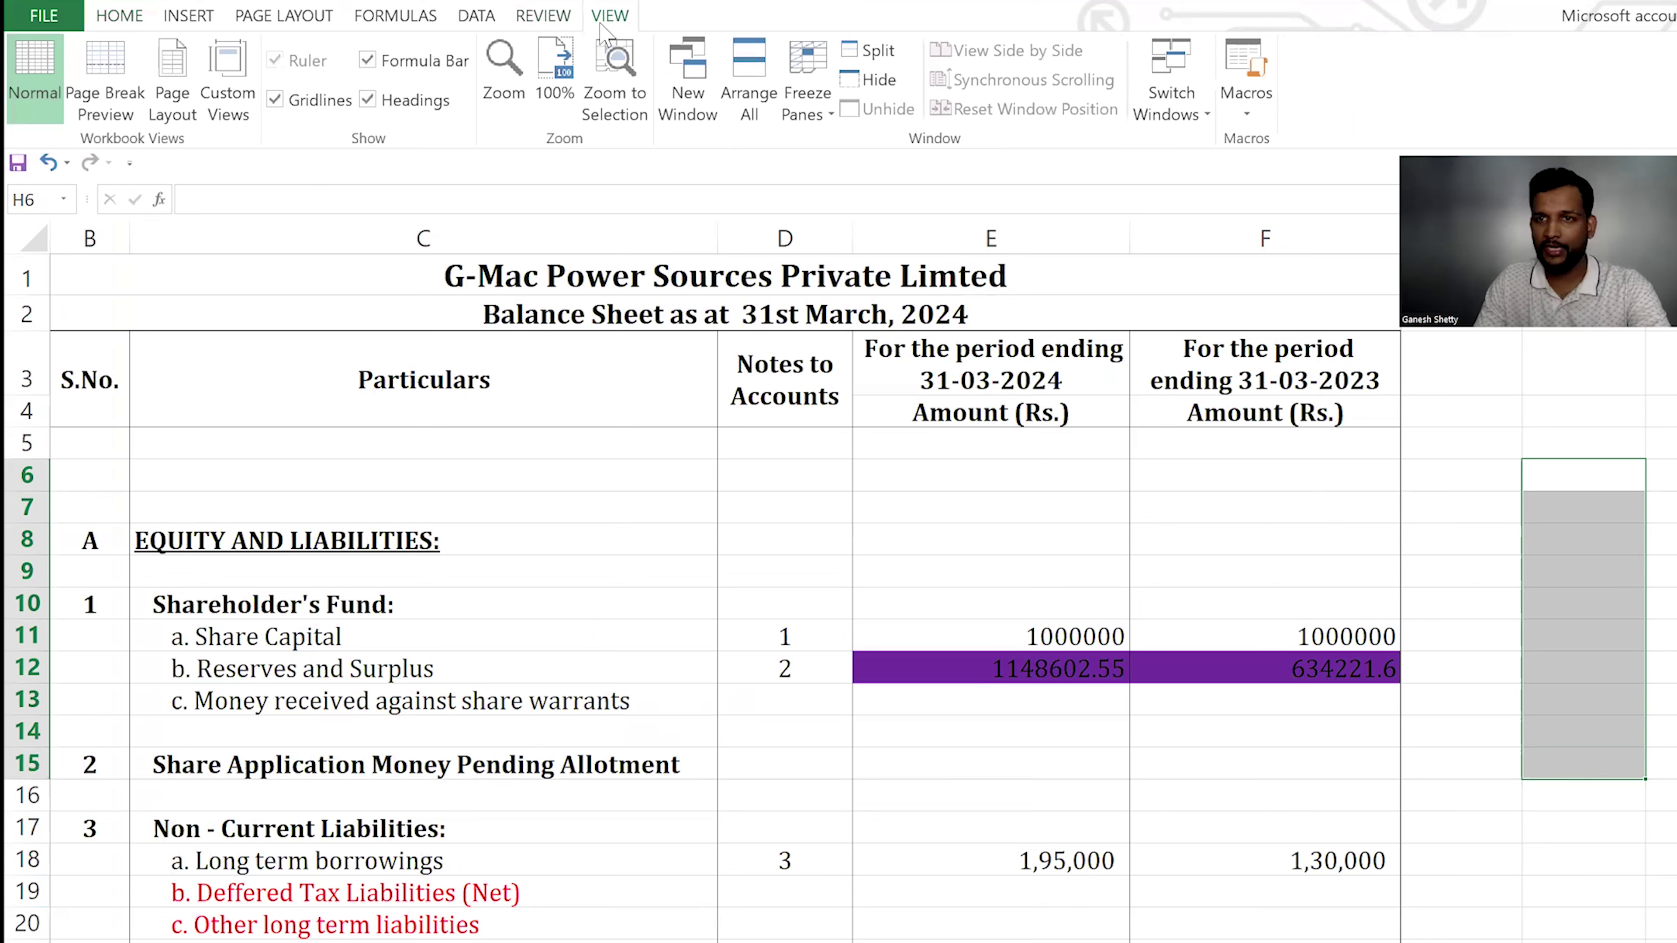
pyautogui.click(276, 100)
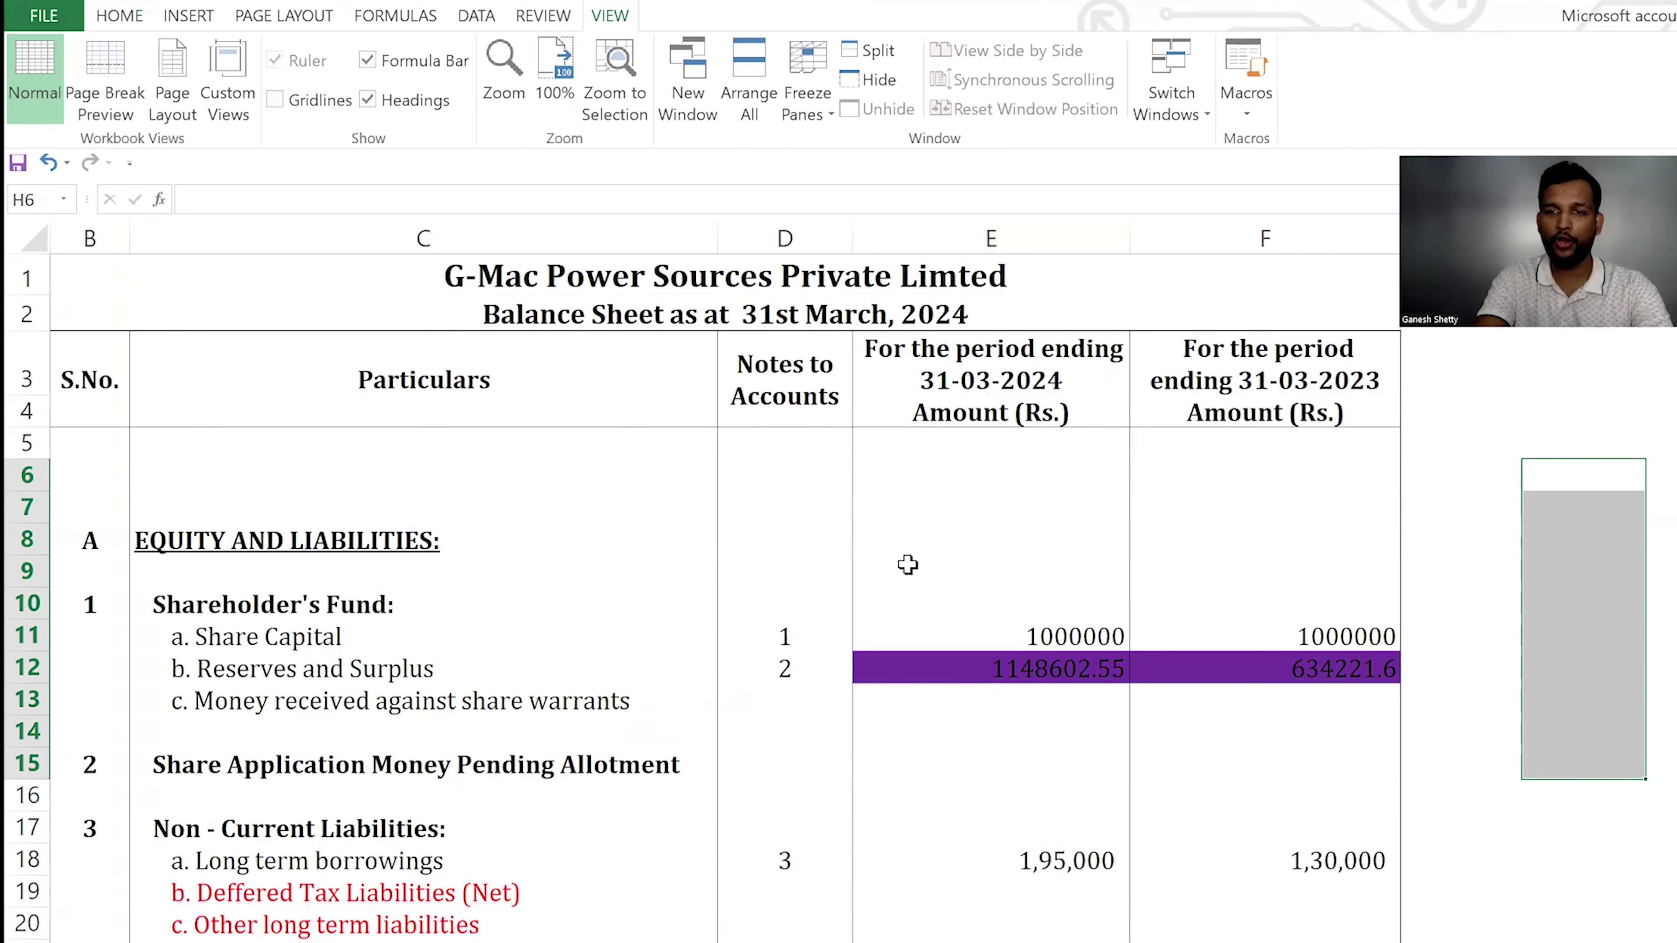
pyautogui.press('Left')
pyautogui.press('Left')
pyautogui.press('Left')
pyautogui.press('Left')
pyautogui.press('Left')
pyautogui.press('Left')
pyautogui.press('Left')
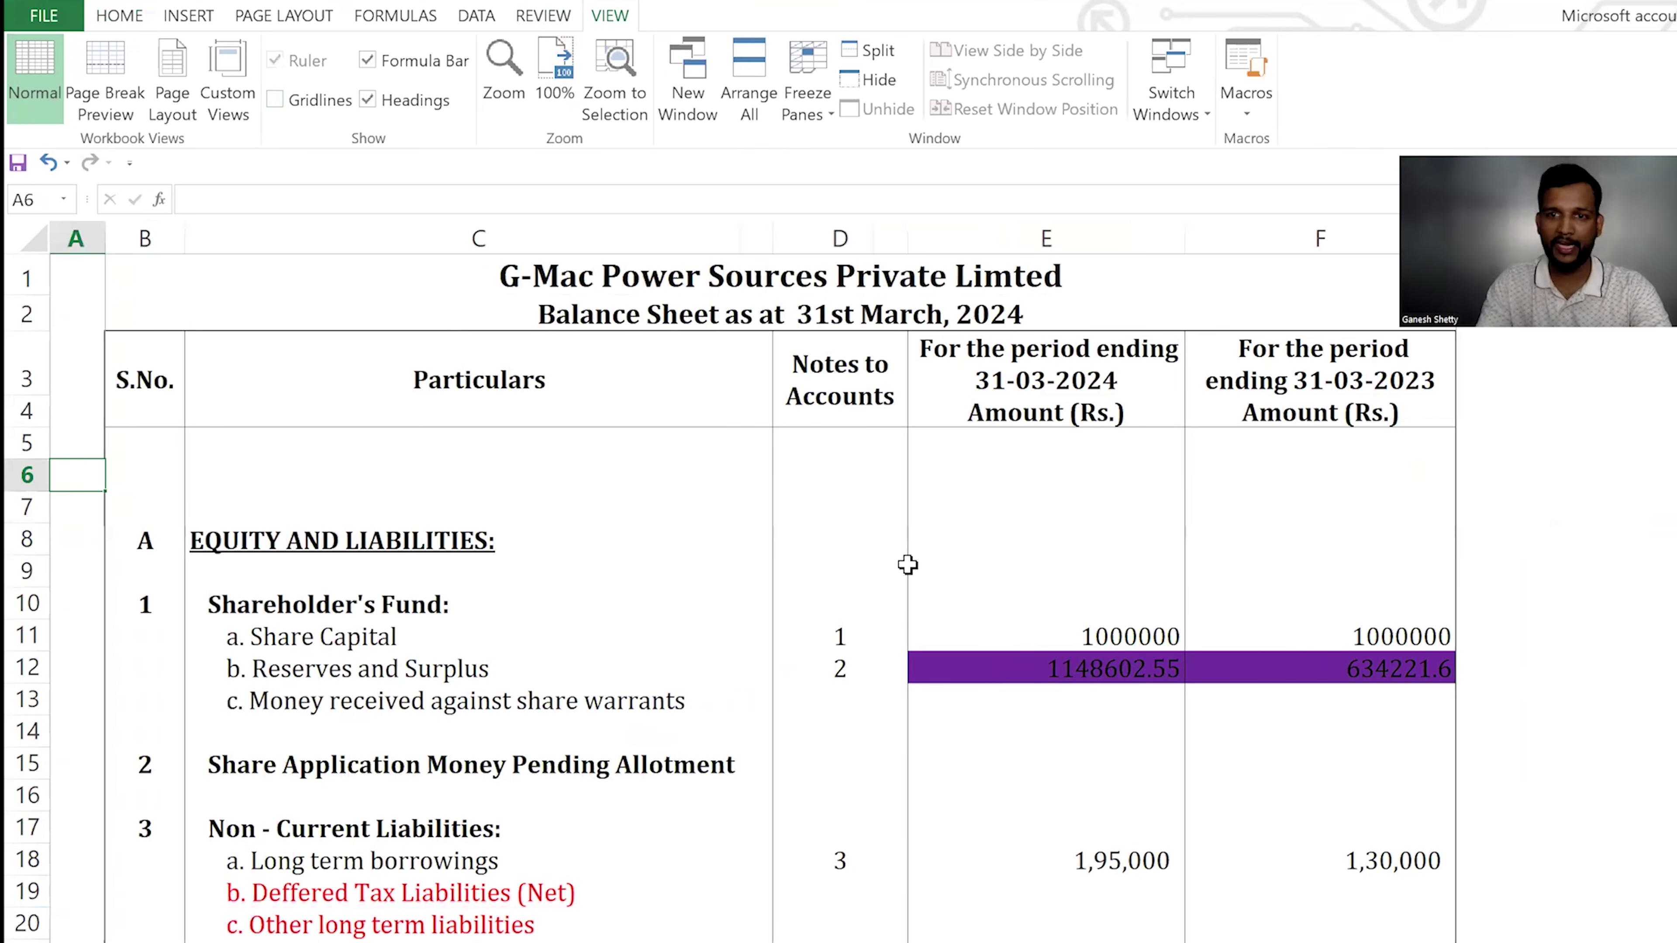
# Compare the coloured fills and red text in the balance sheet with the Color Format standards in the browser
pyautogui.hotkey('alt', 'Tab')
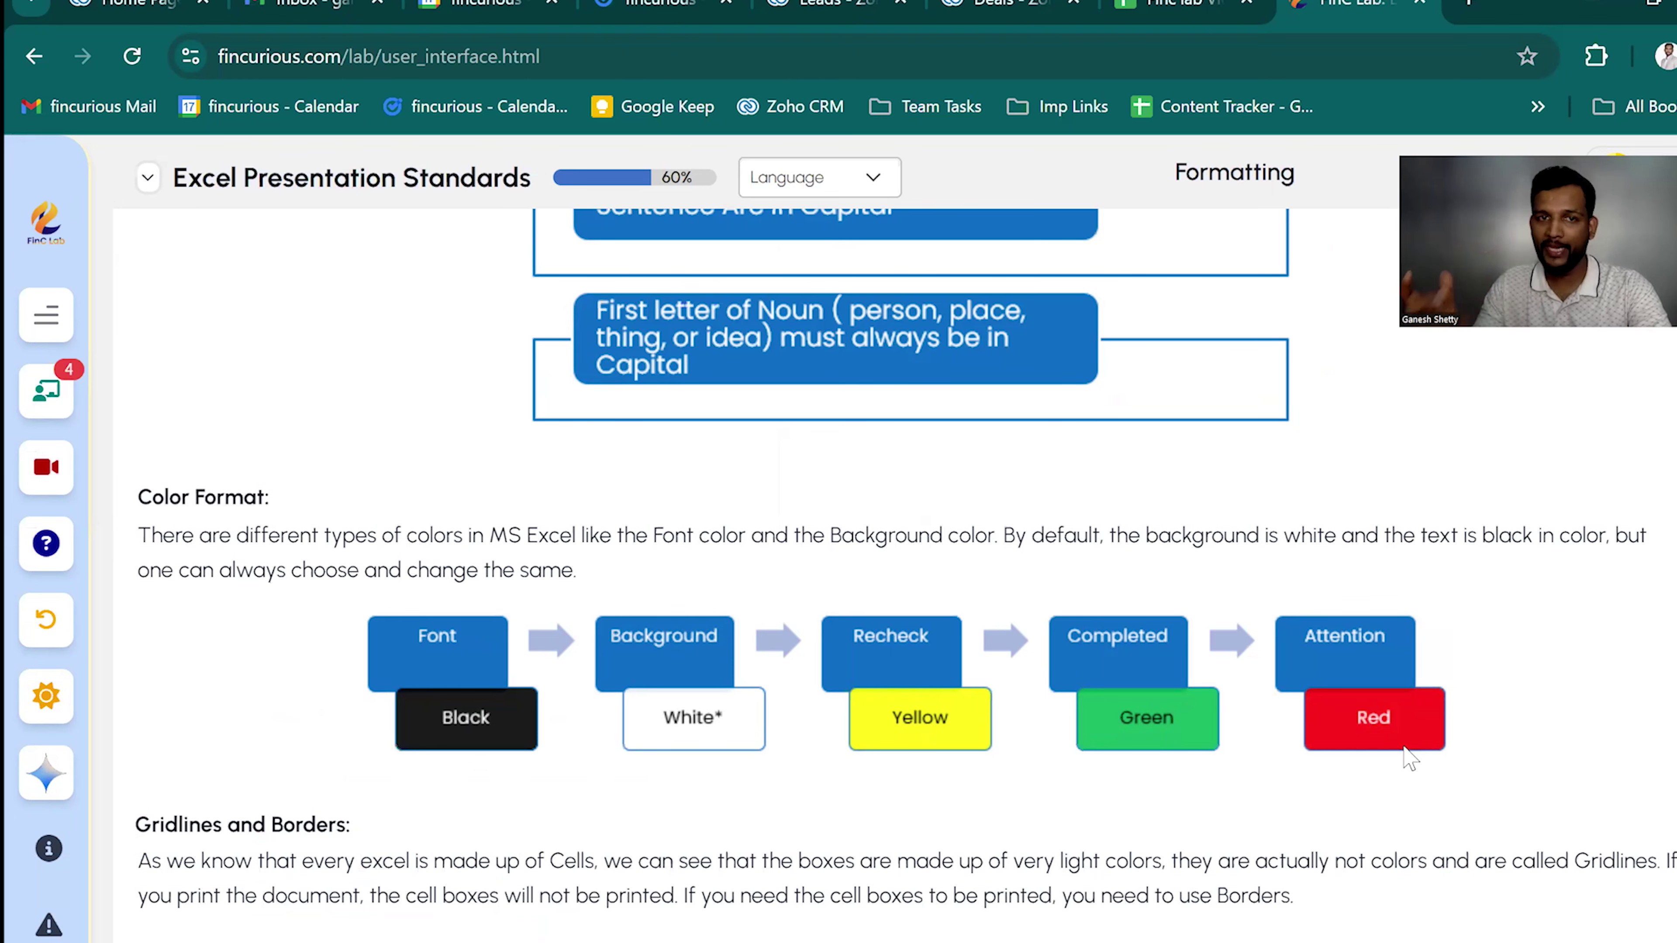
pyautogui.hotkey('alt', 'Tab')
pyautogui.scroll(-9, 1372, 798)
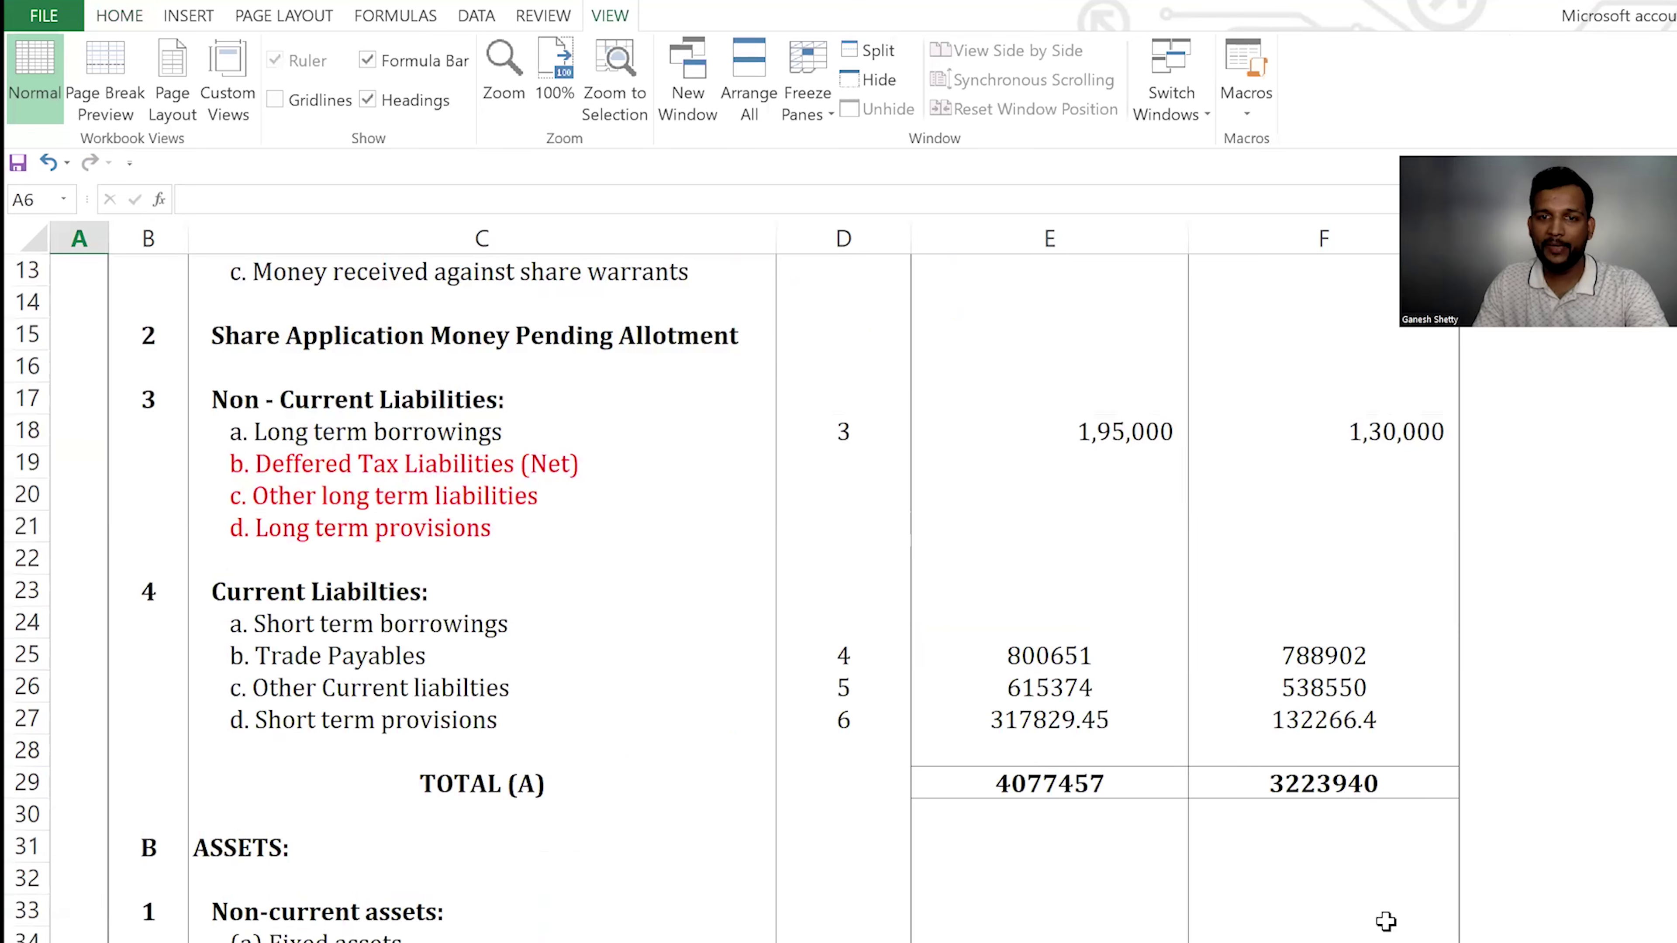
pyautogui.scroll(-3, 1107, 734)
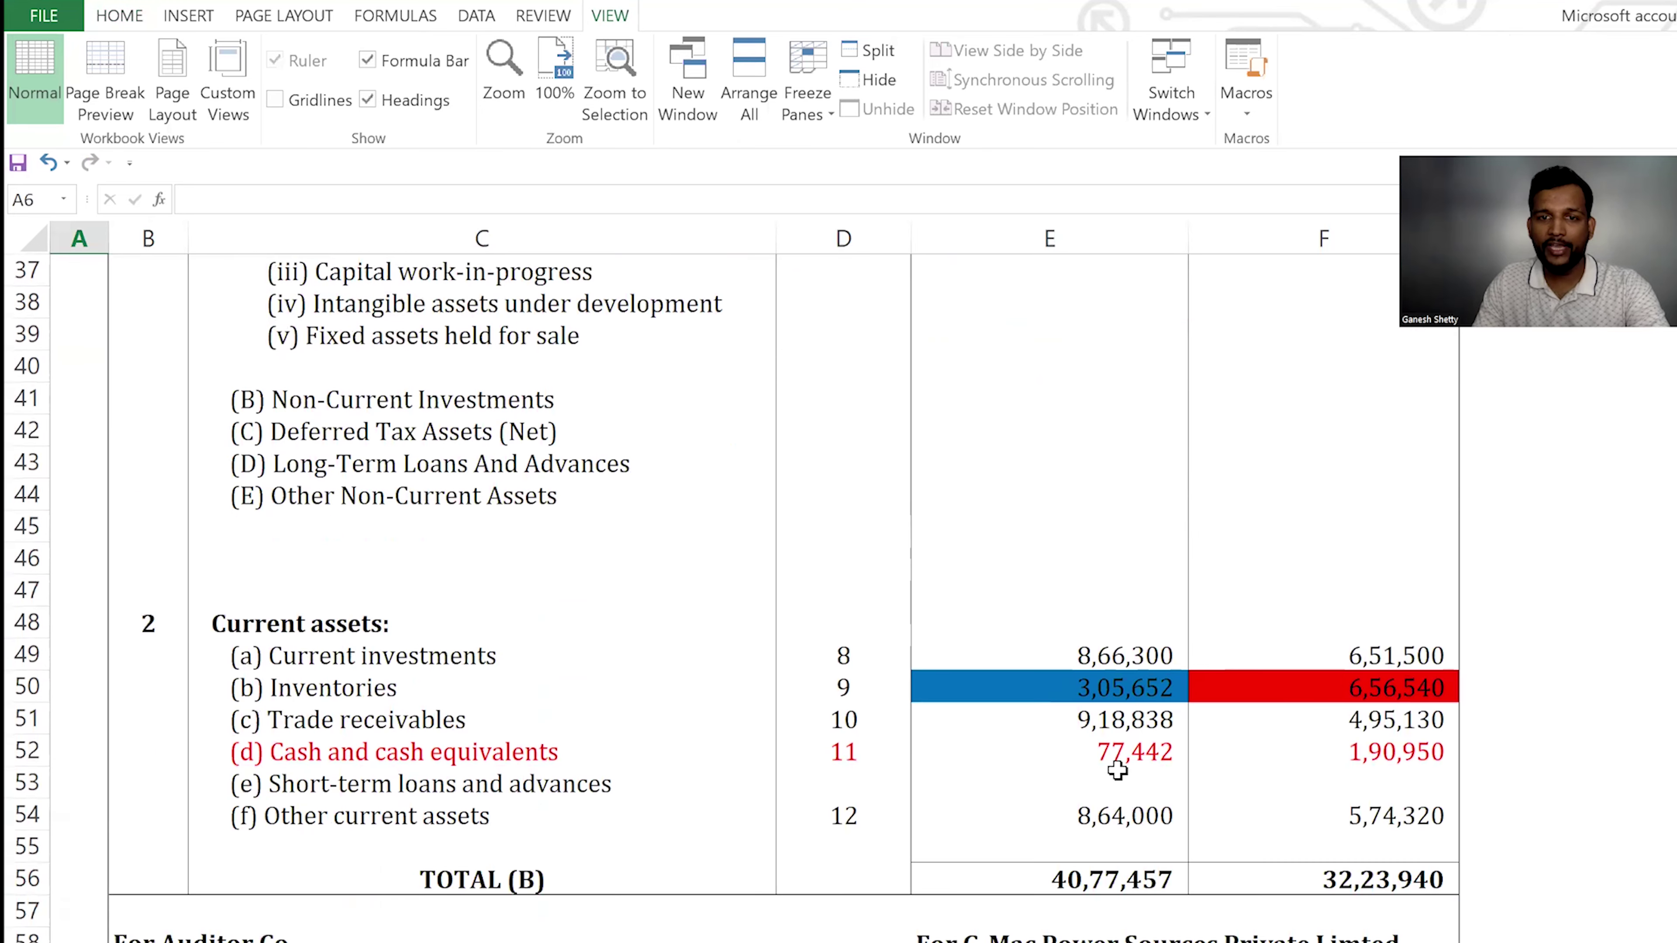
pyautogui.click(1094, 693)
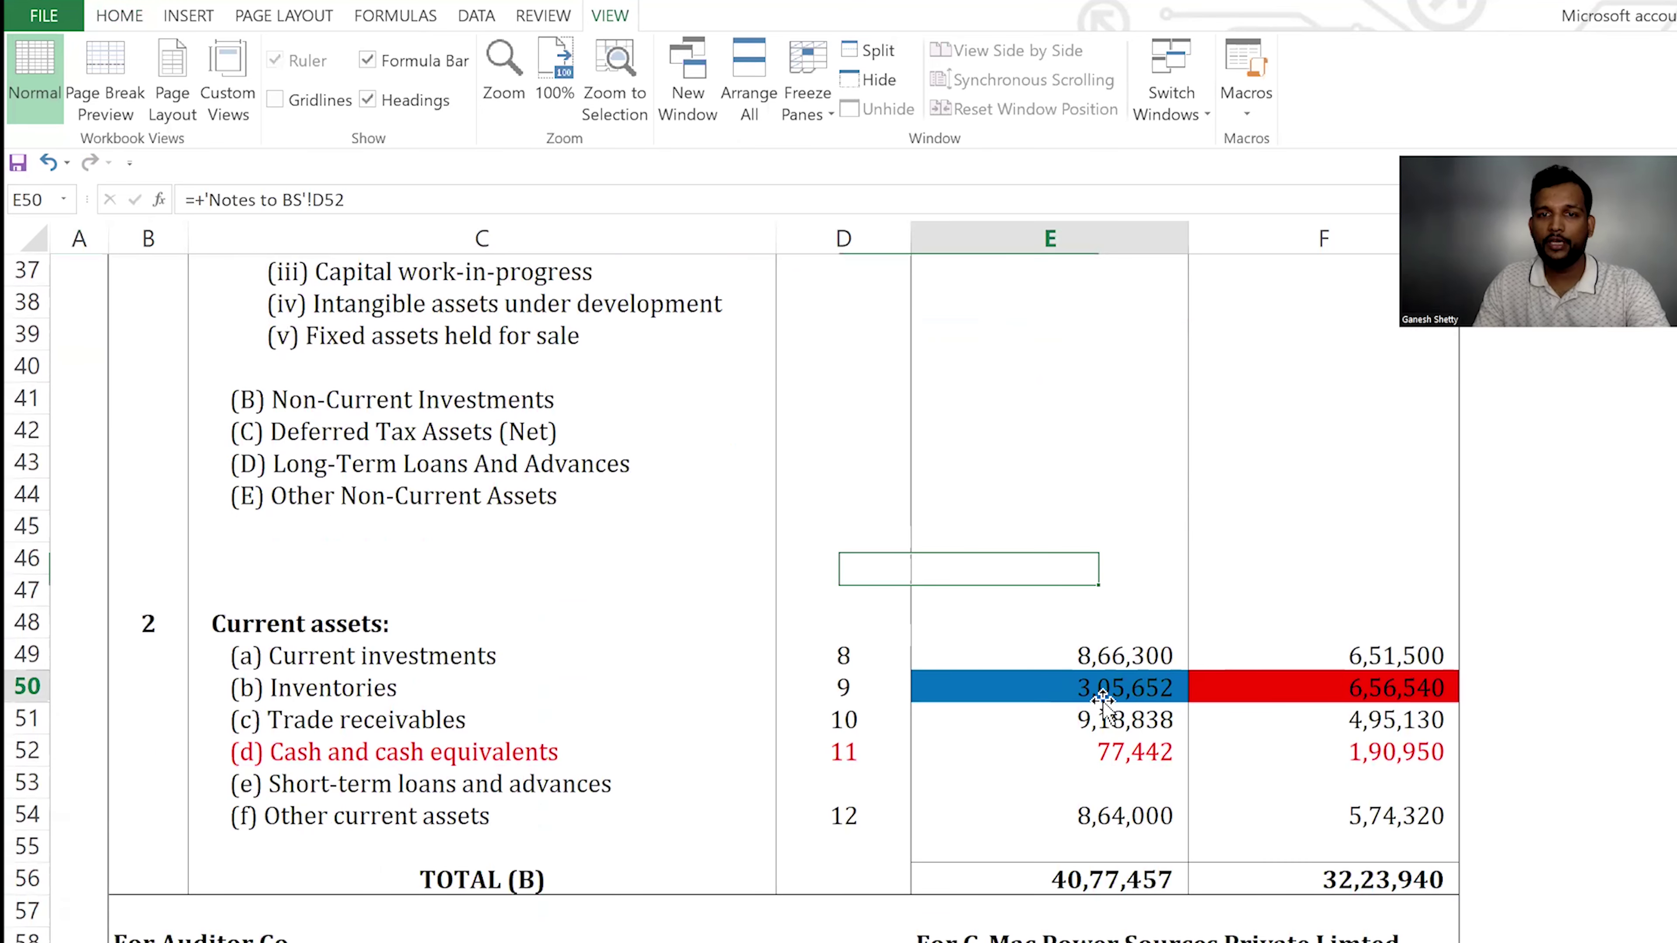
pyautogui.click(1342, 694)
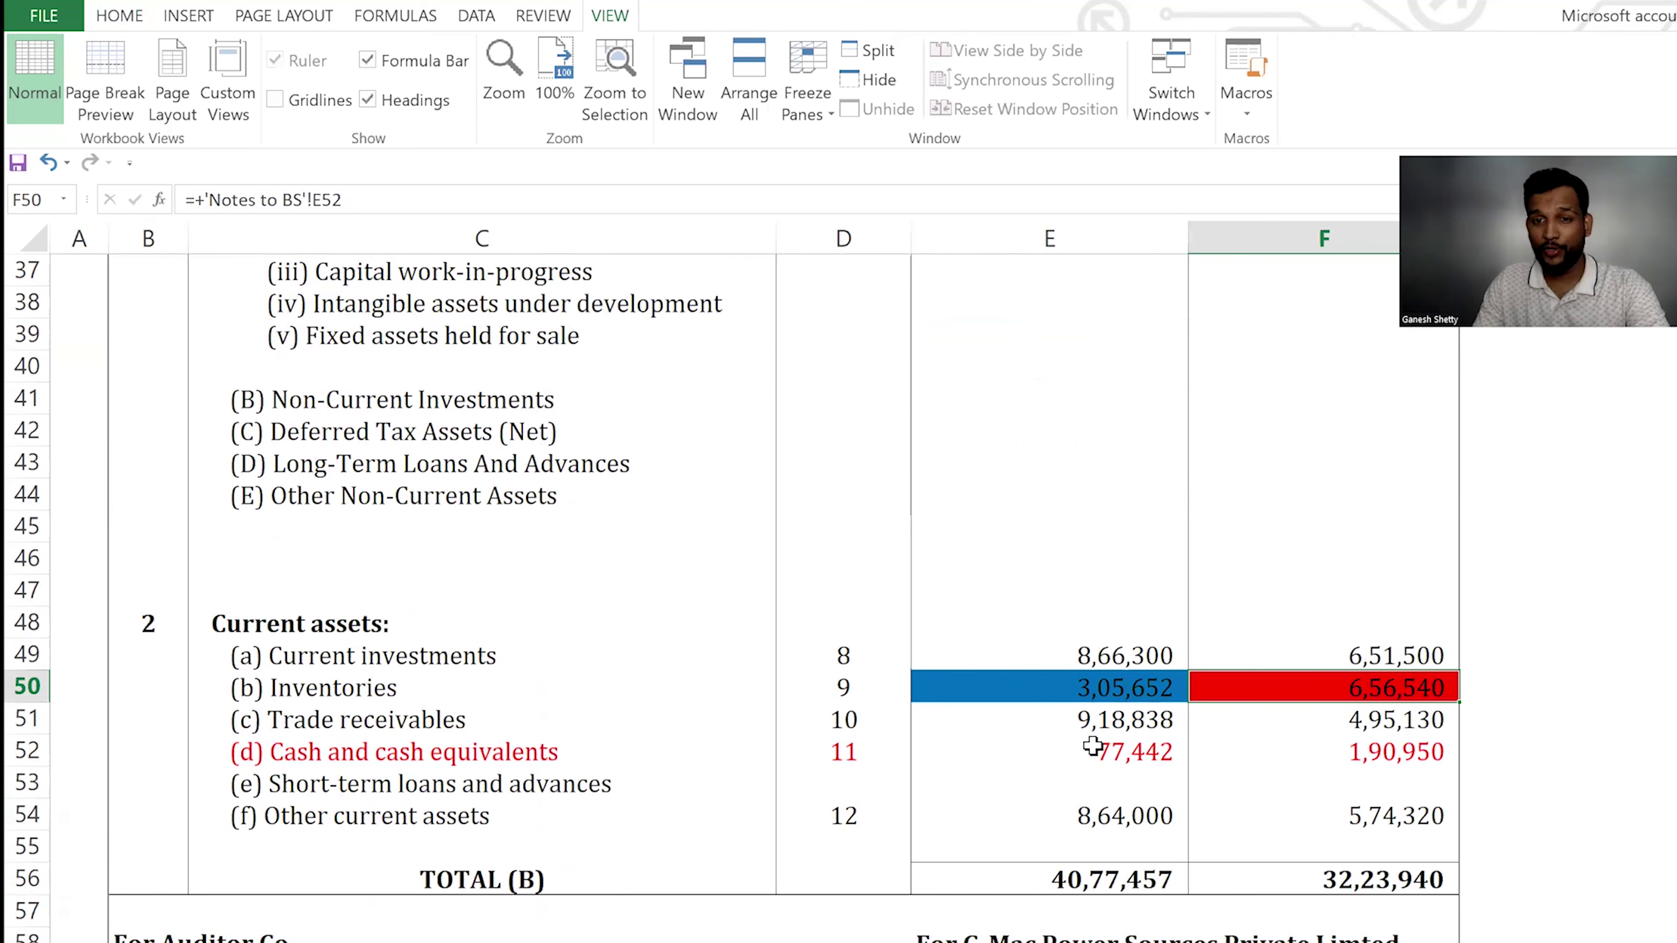
pyautogui.scroll(2, 1099, 748)
pyautogui.scroll(-3, 1103, 747)
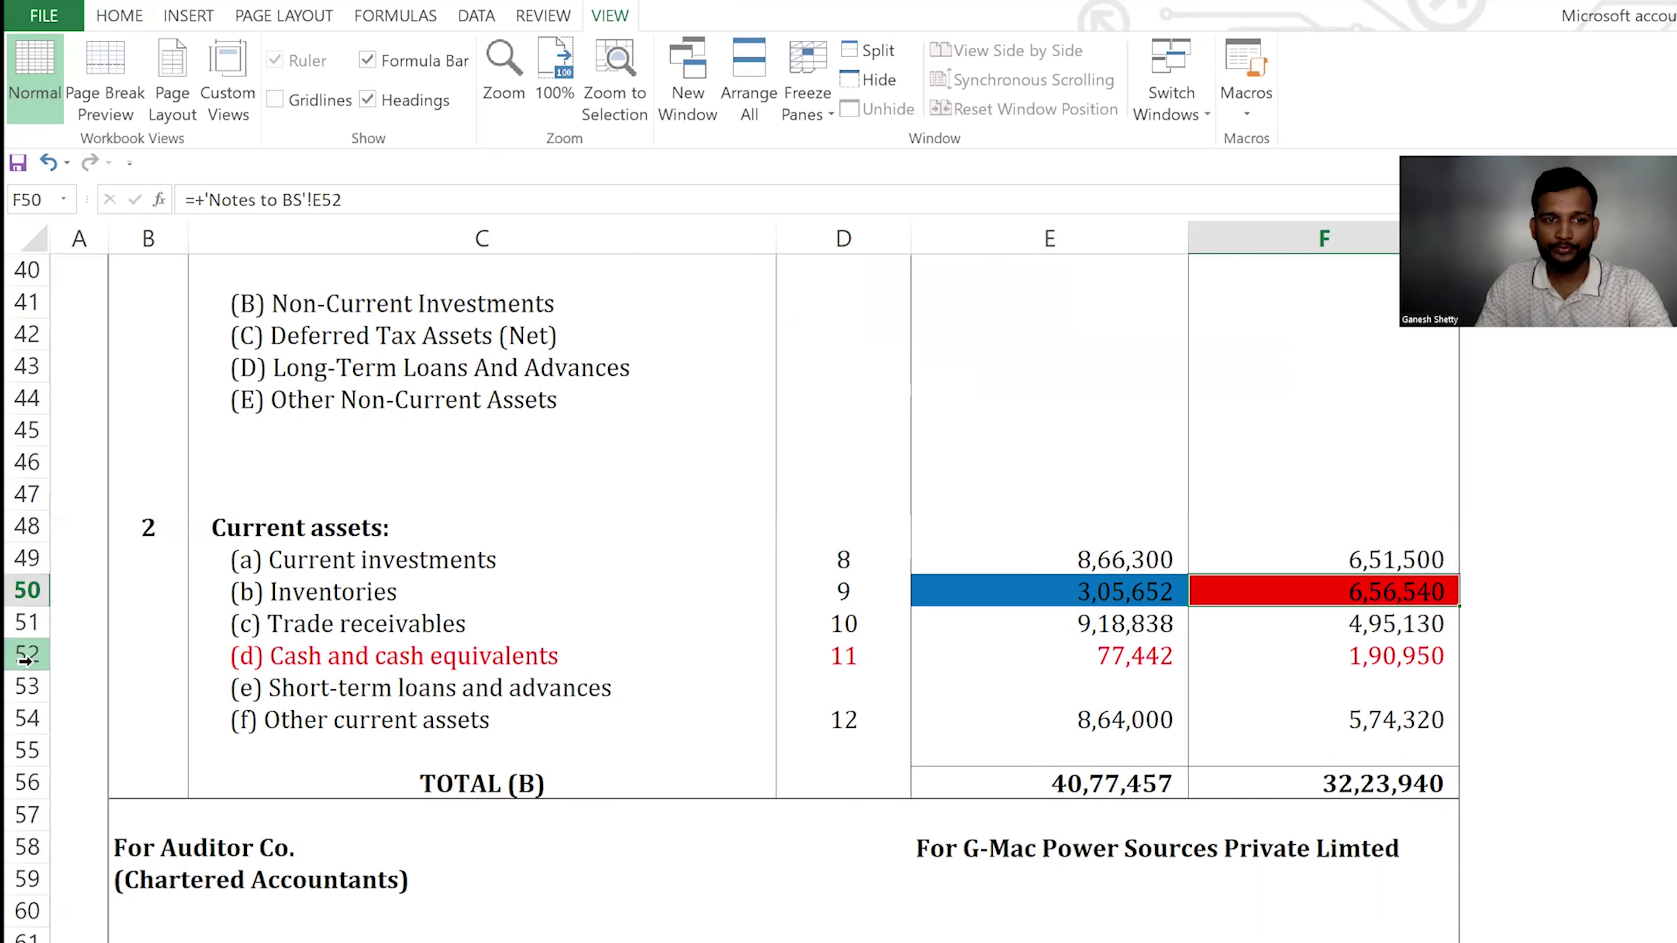
pyautogui.click(24, 245)
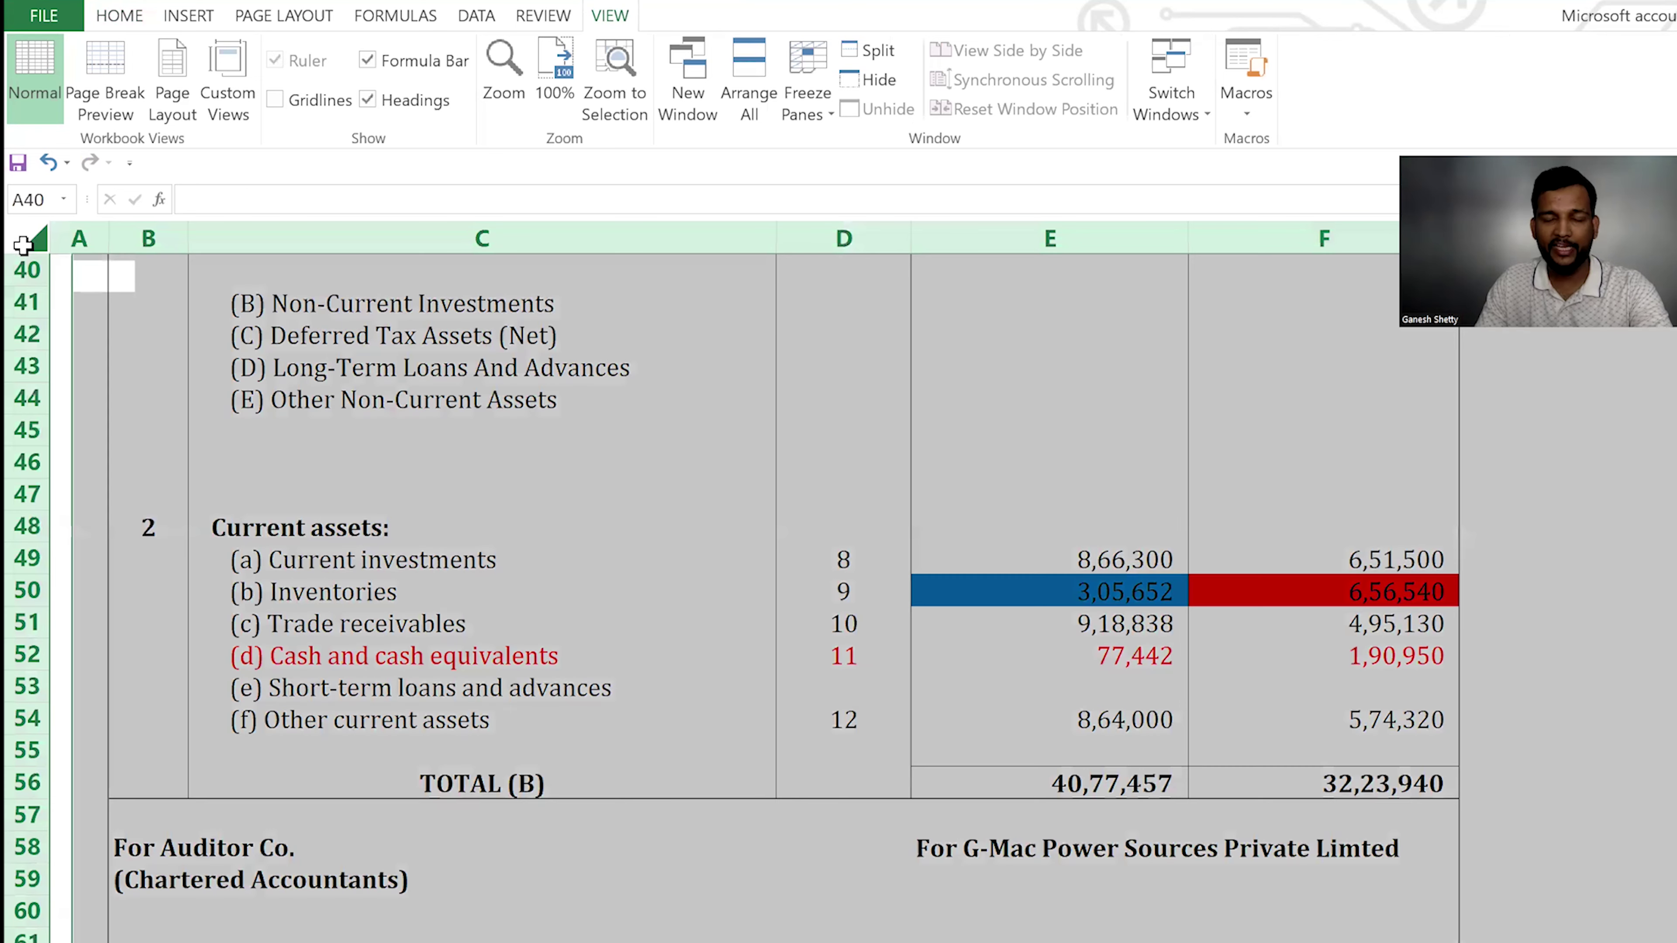
pyautogui.click(953, 727)
pyautogui.scroll(7, 949, 726)
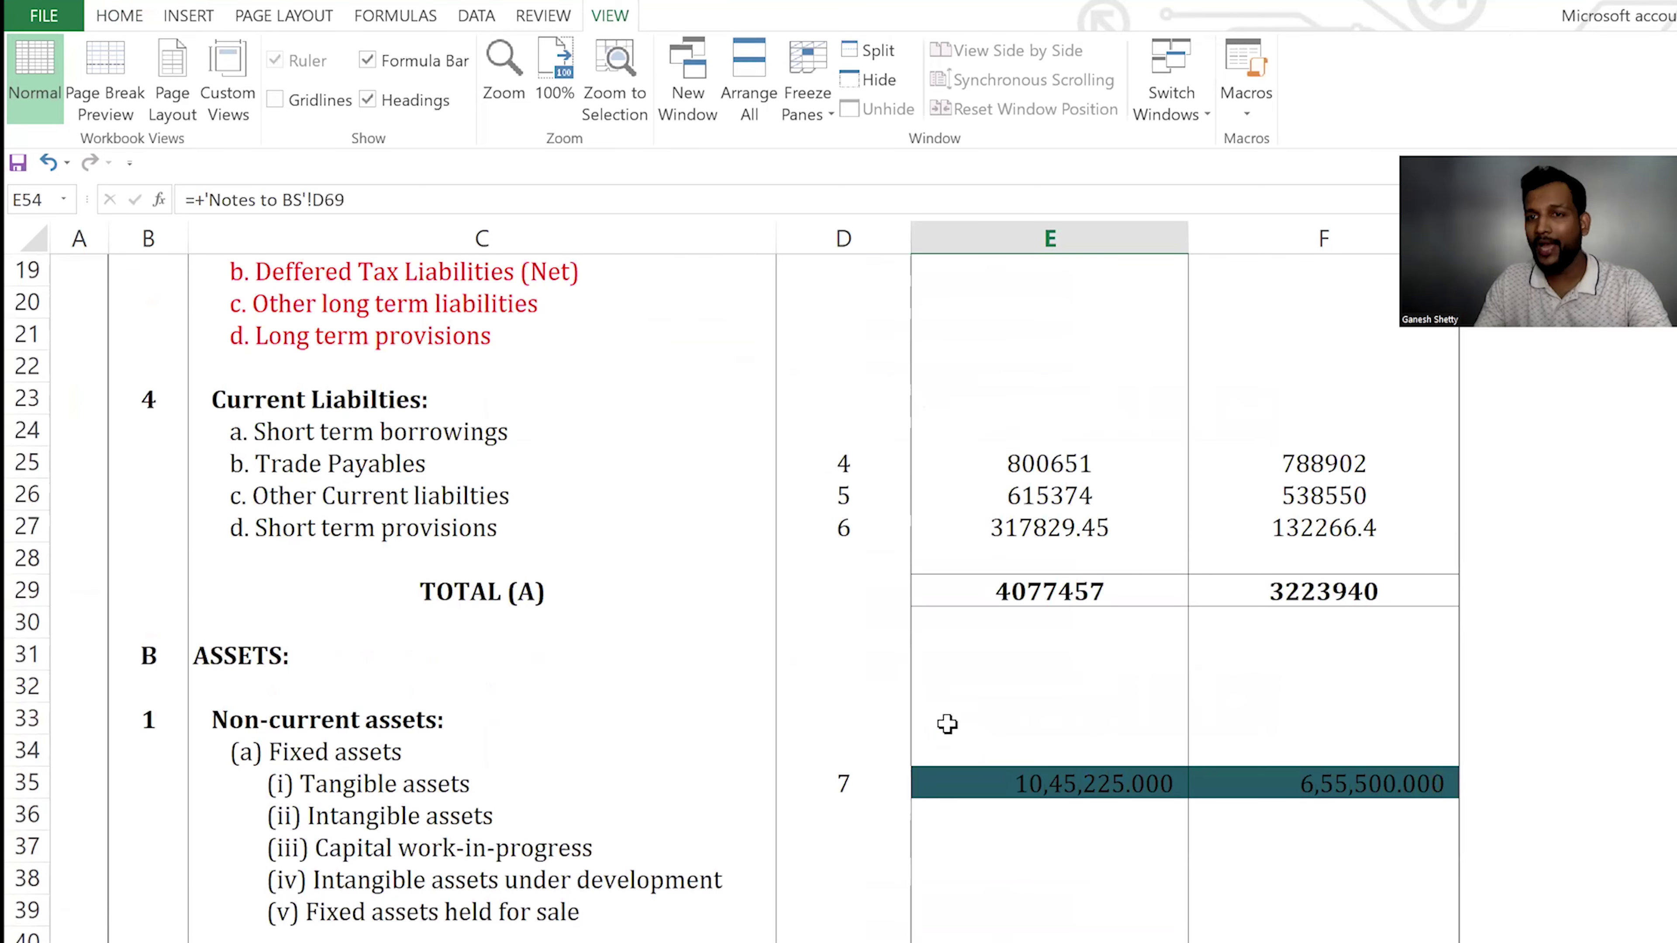
pyautogui.hotkey('alt', 'Tab')
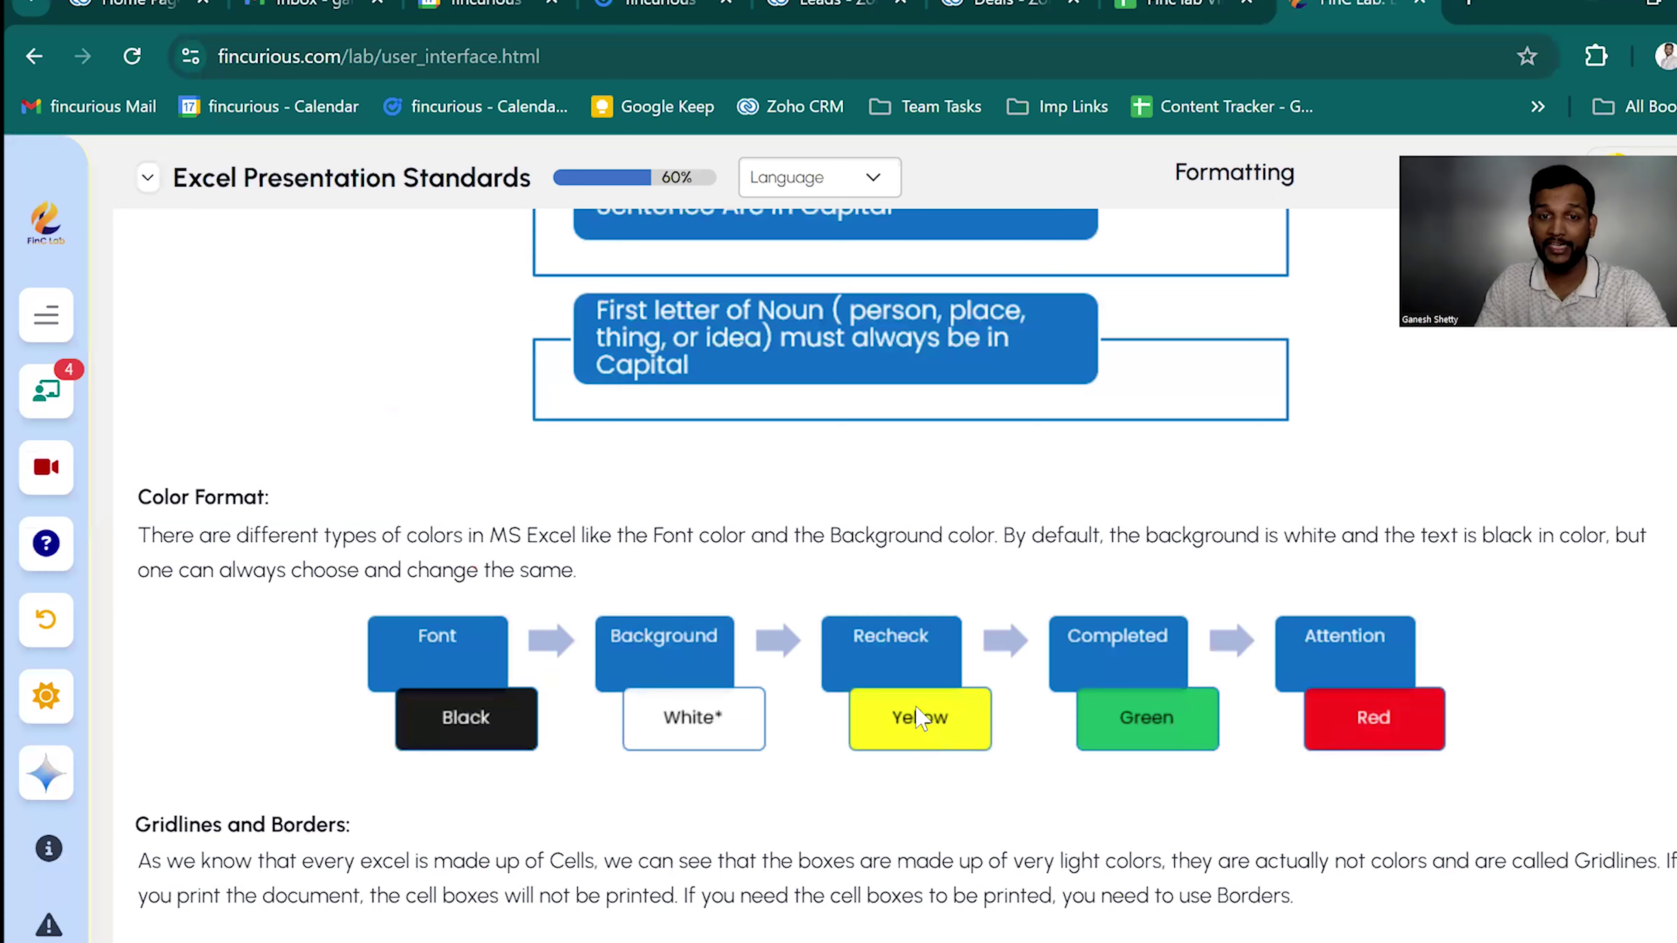
pyautogui.hotkey('alt', 'Tab')
# Fill the Tangible assets amounts in E35 and F35 with standard yellow
pyautogui.scroll(-2, 1224, 779)
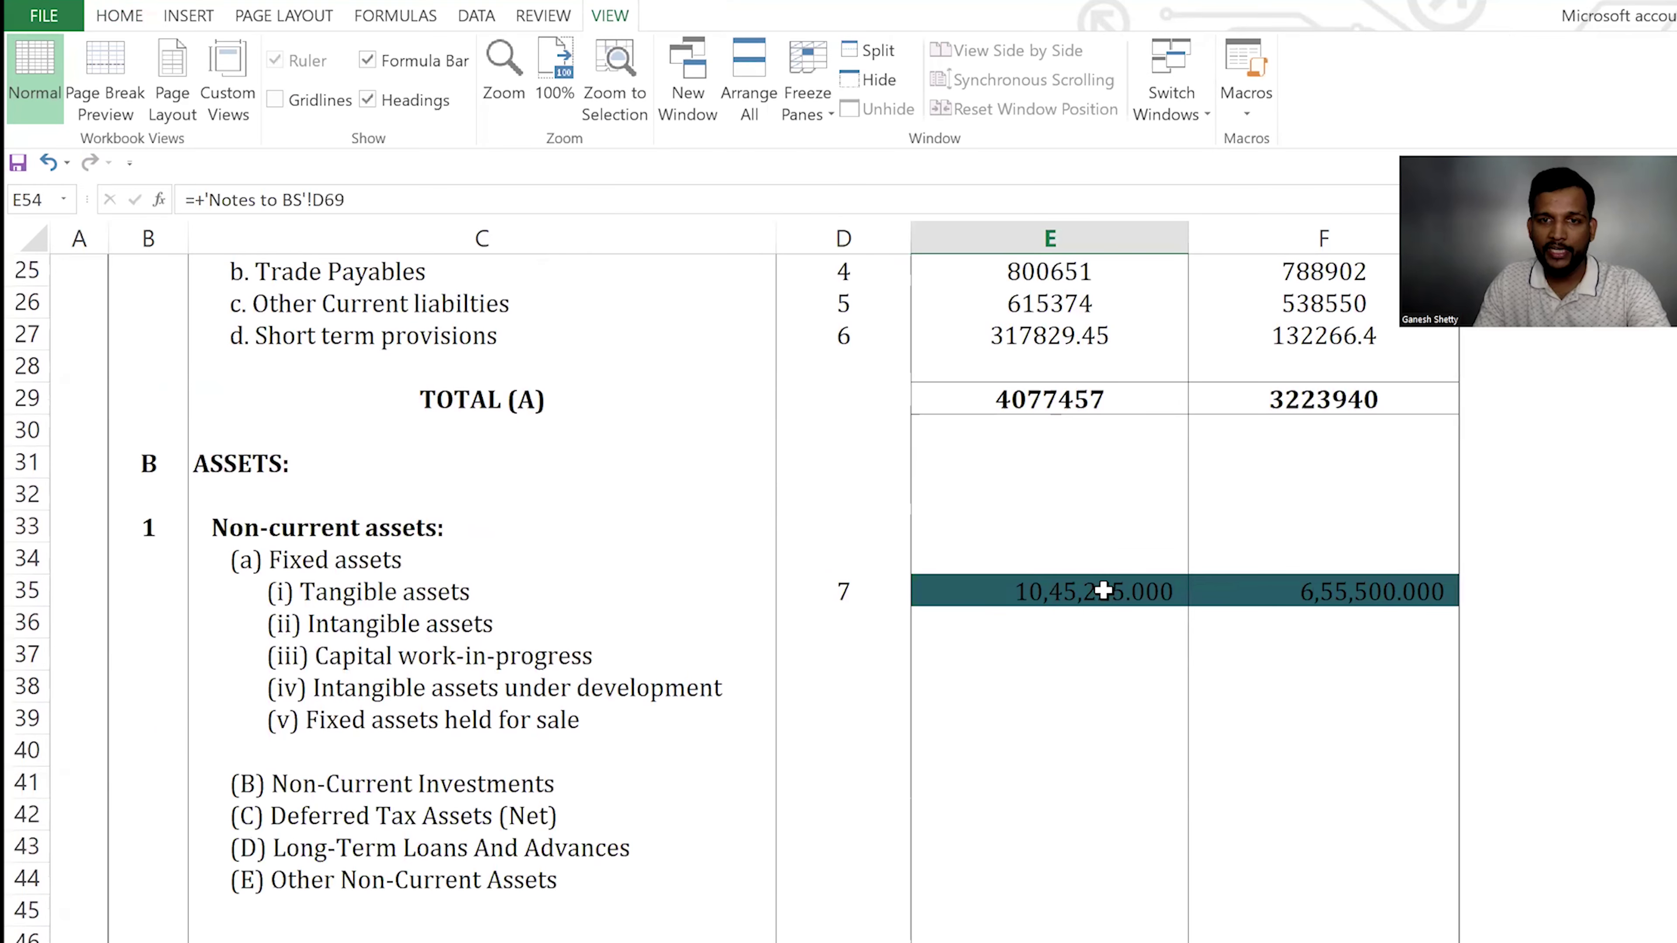
pyautogui.moveTo(1094, 601); pyautogui.dragTo(1419, 598)
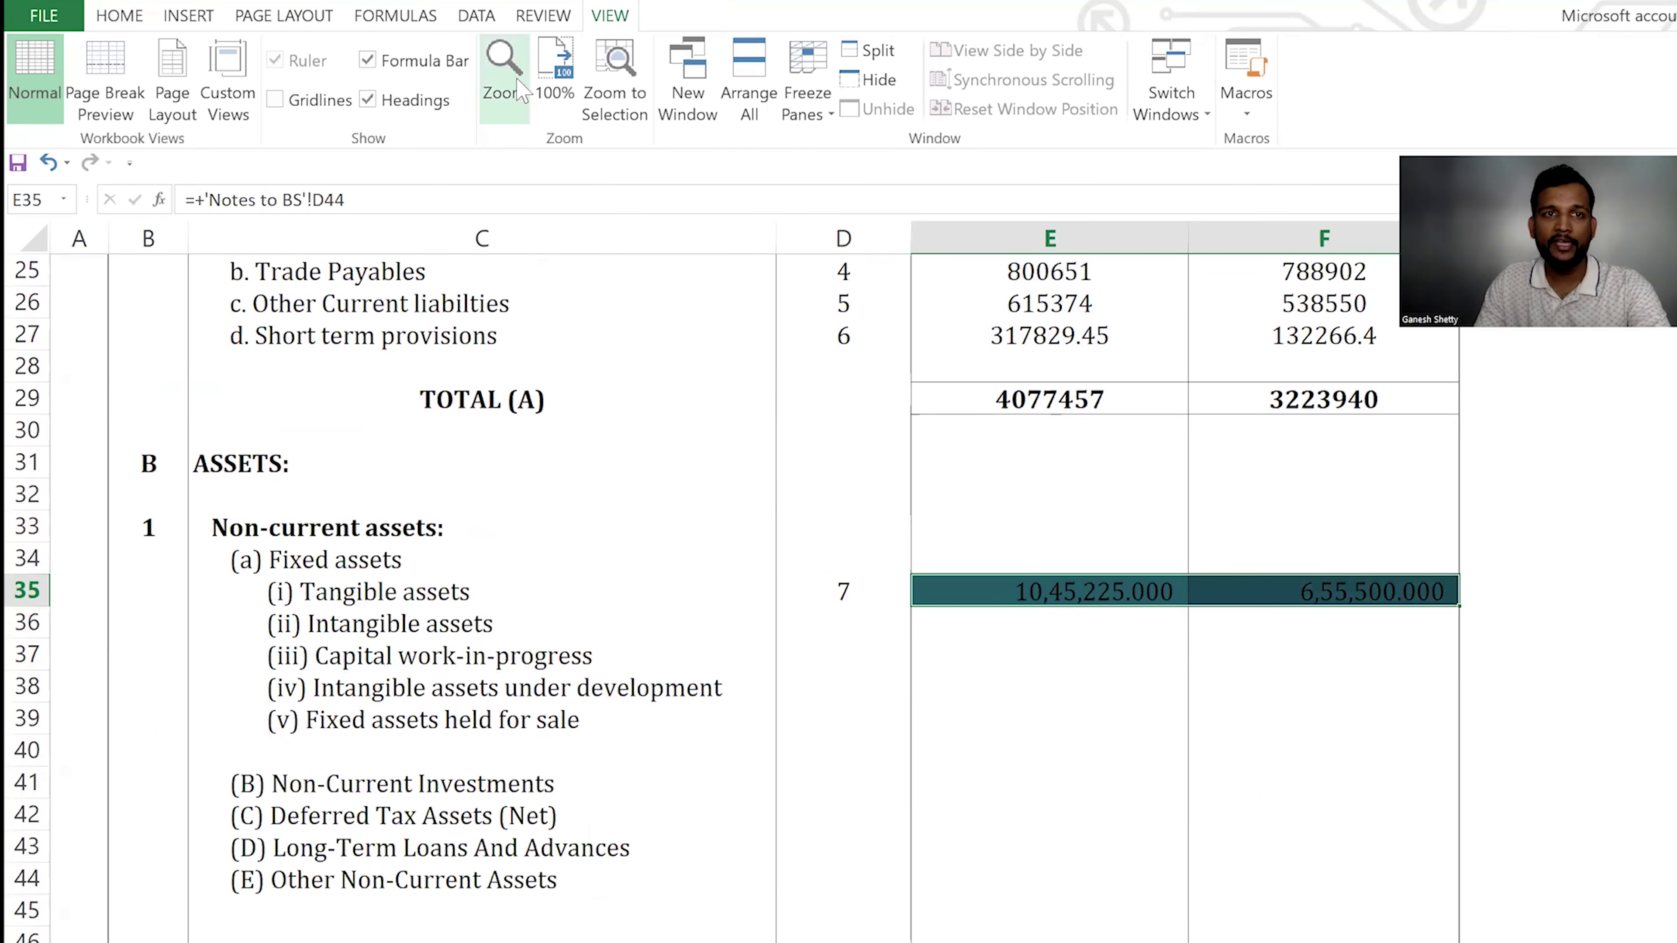
pyautogui.click(120, 20)
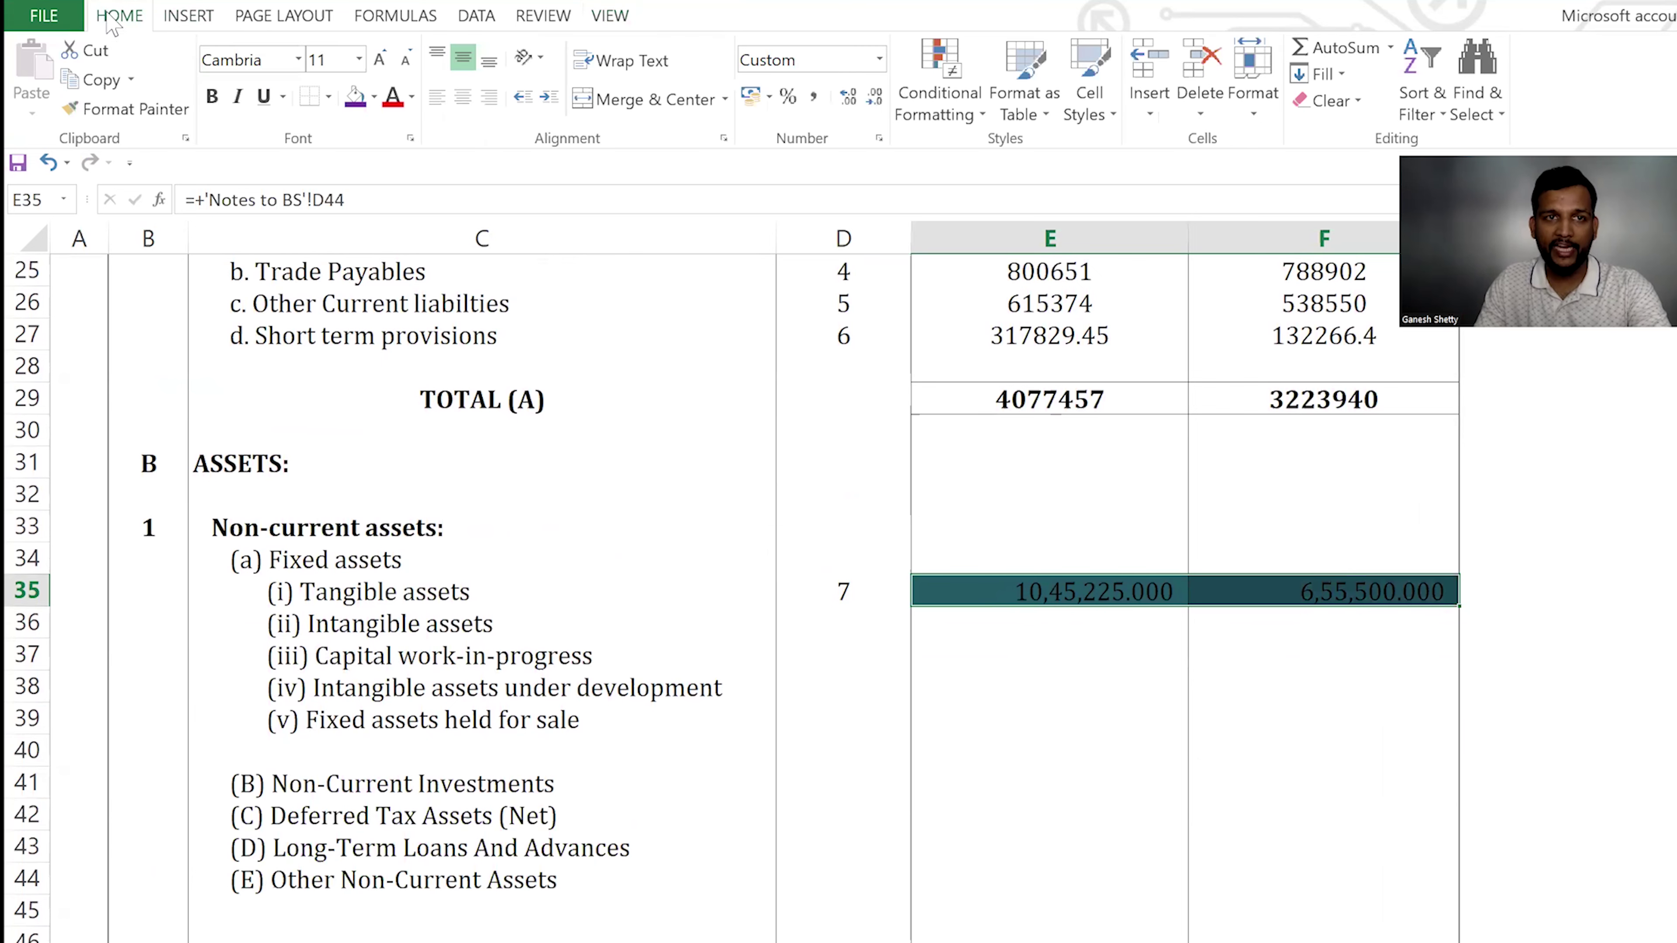
pyautogui.click(374, 99)
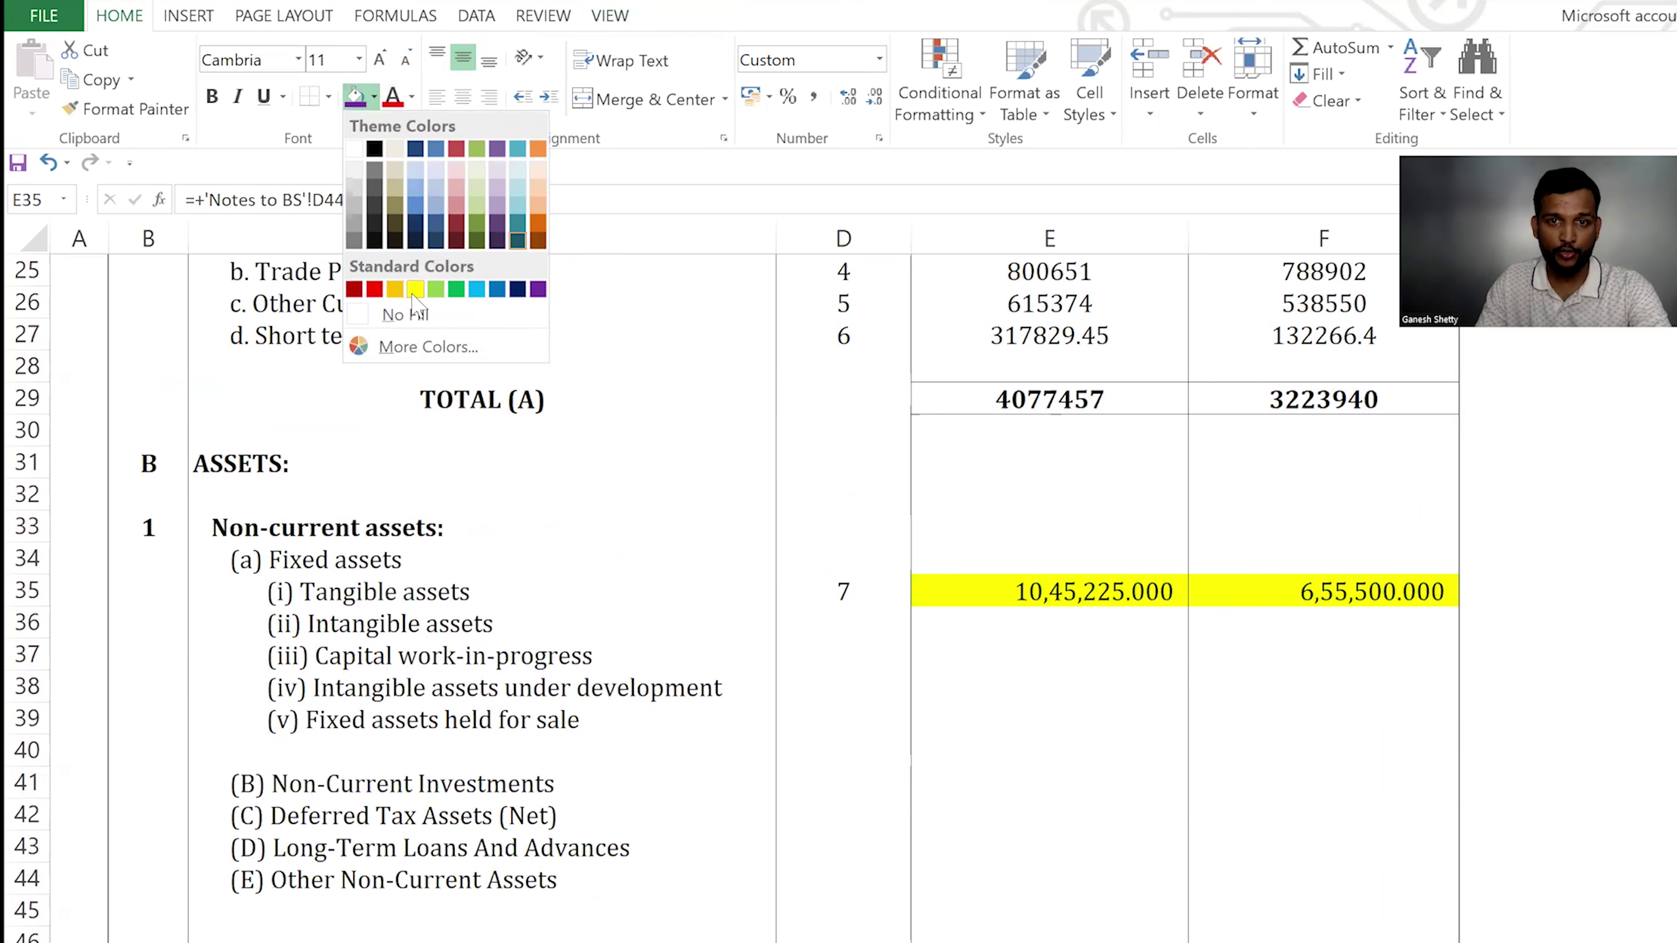
pyautogui.click(412, 290)
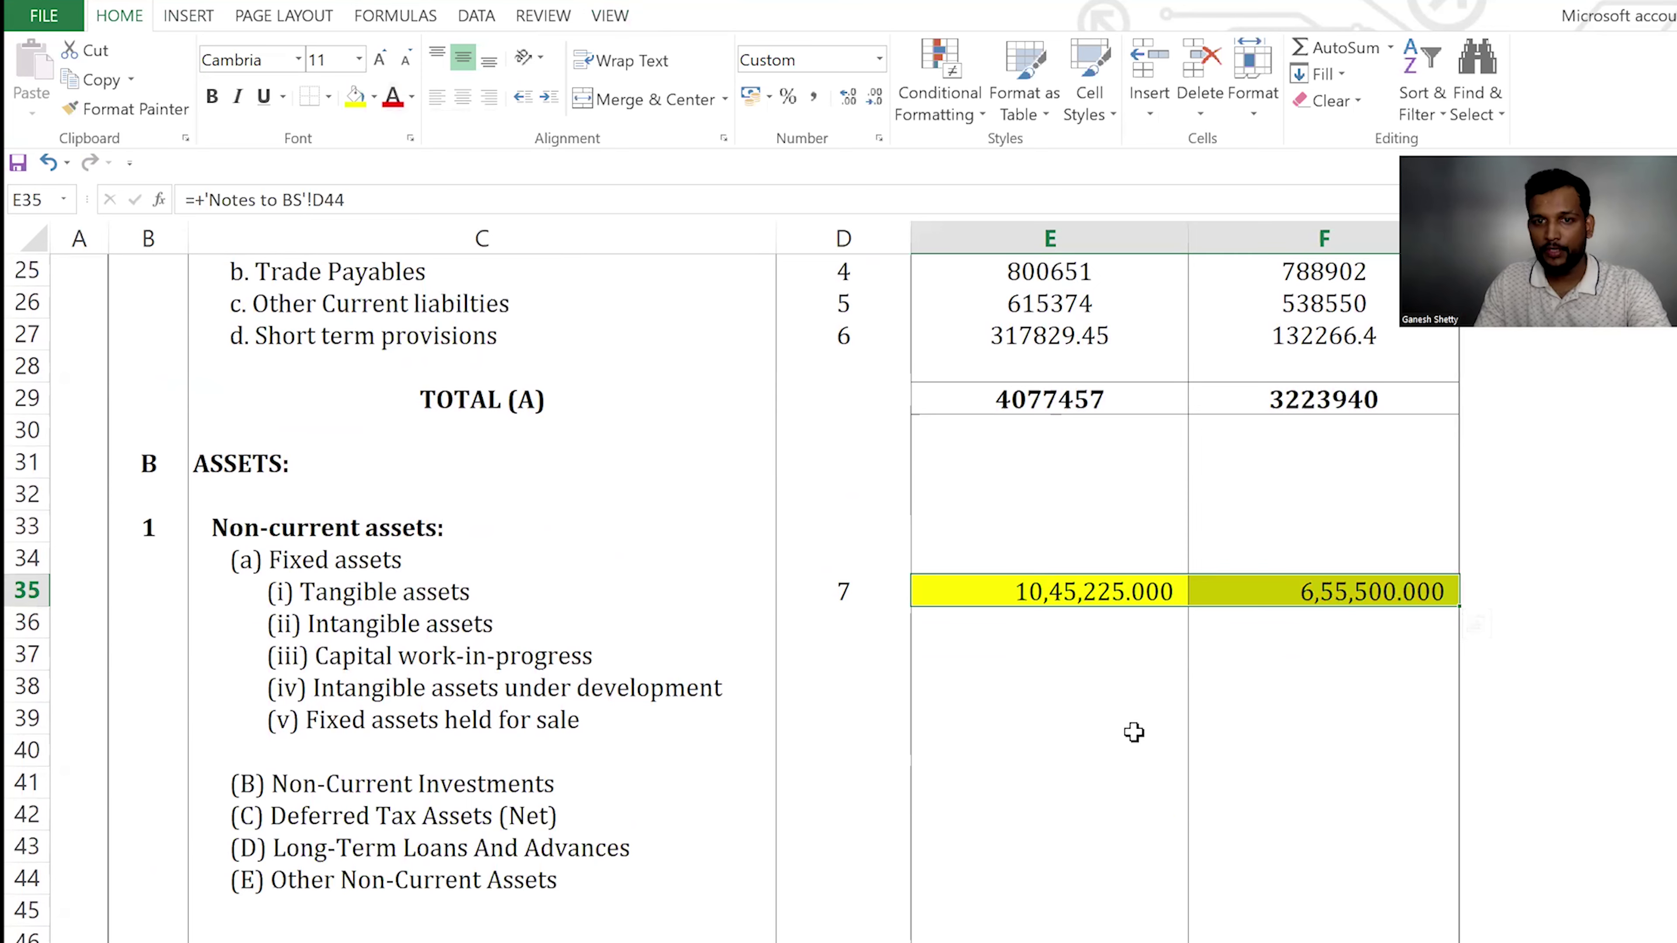
# Select the whole balance sheet, including the blue and red Inventories amounts, and set its background fill to white
pyautogui.scroll(-4, 1131, 720)
pyautogui.click(1133, 693)
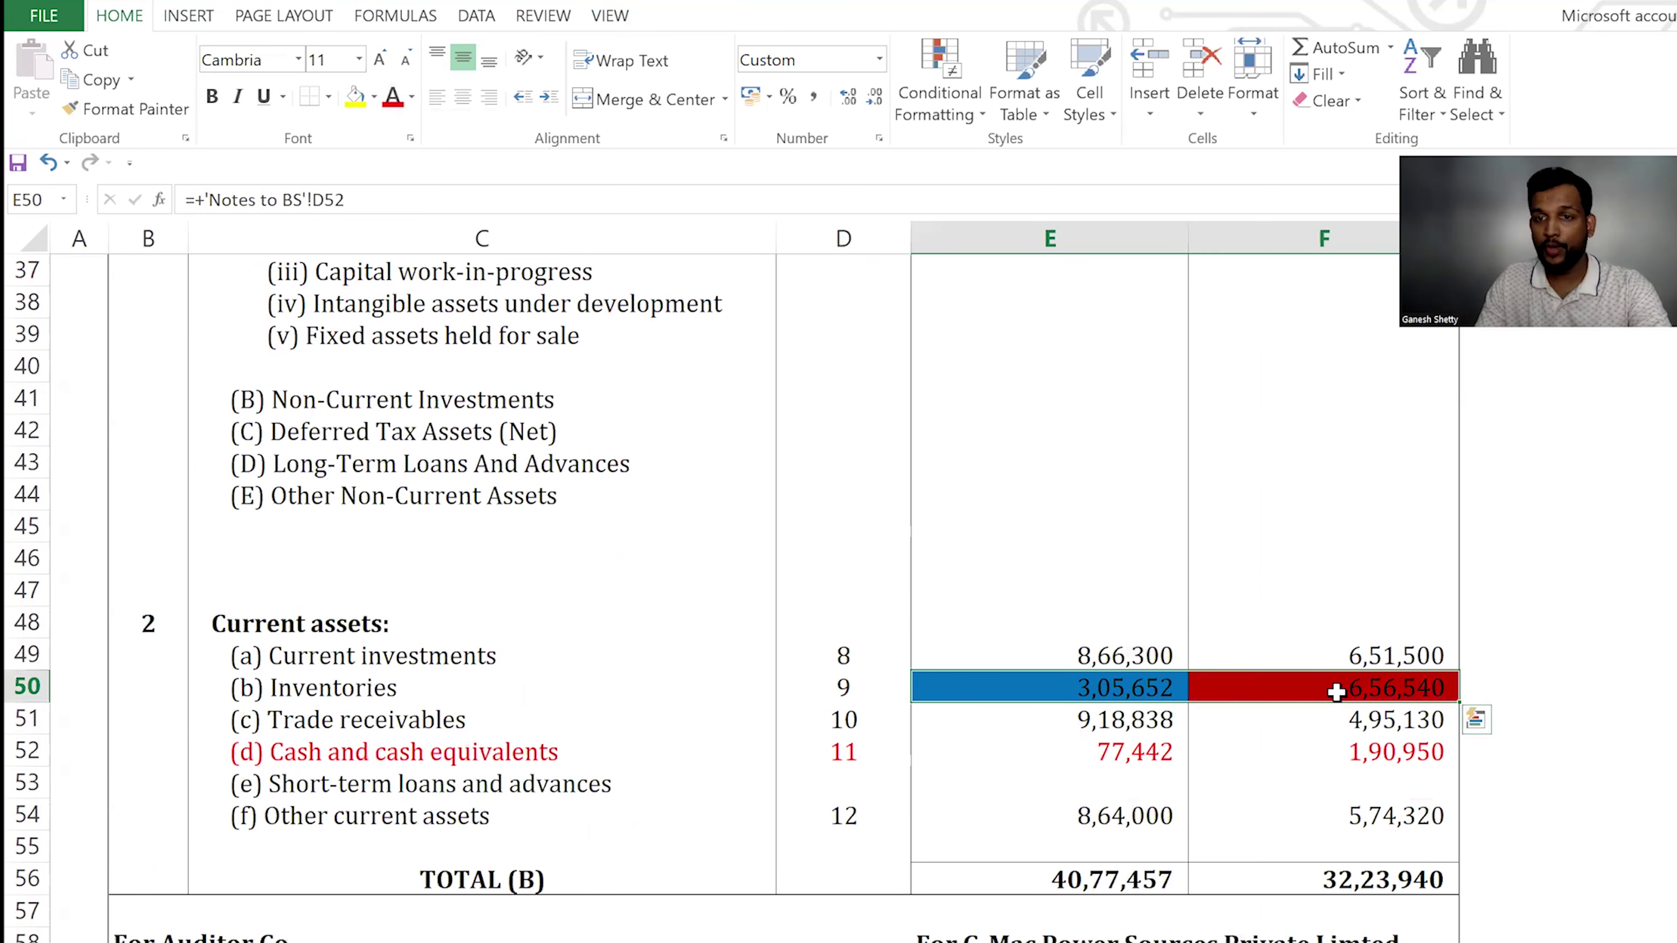
pyautogui.click(1314, 690)
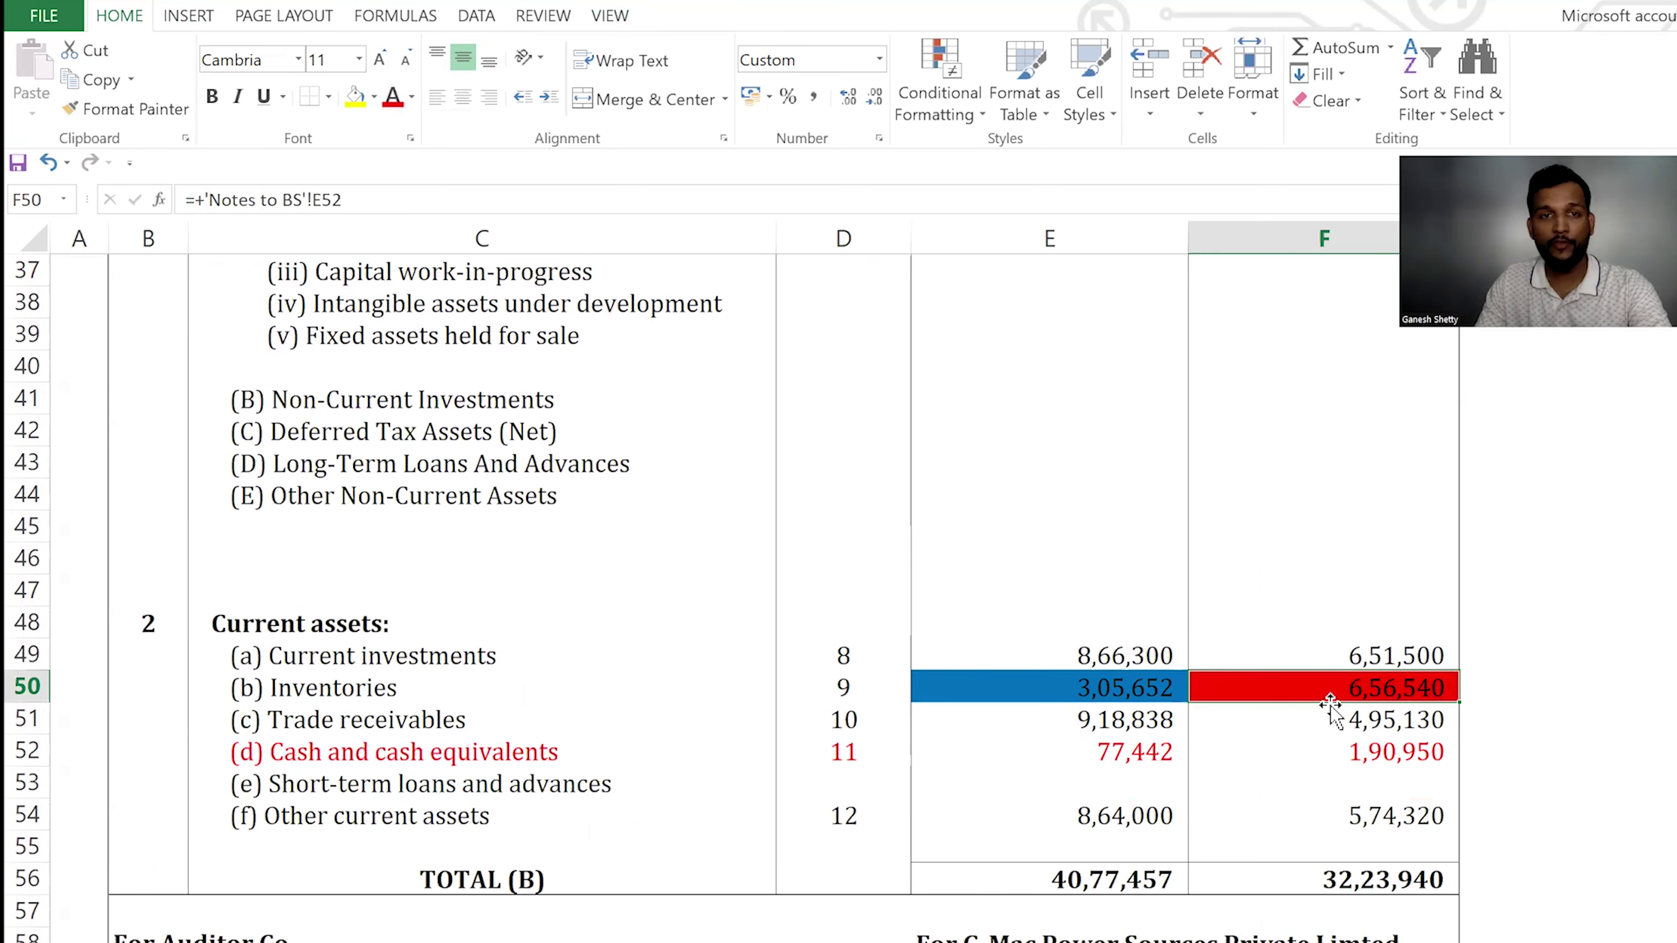
pyautogui.click(1125, 690)
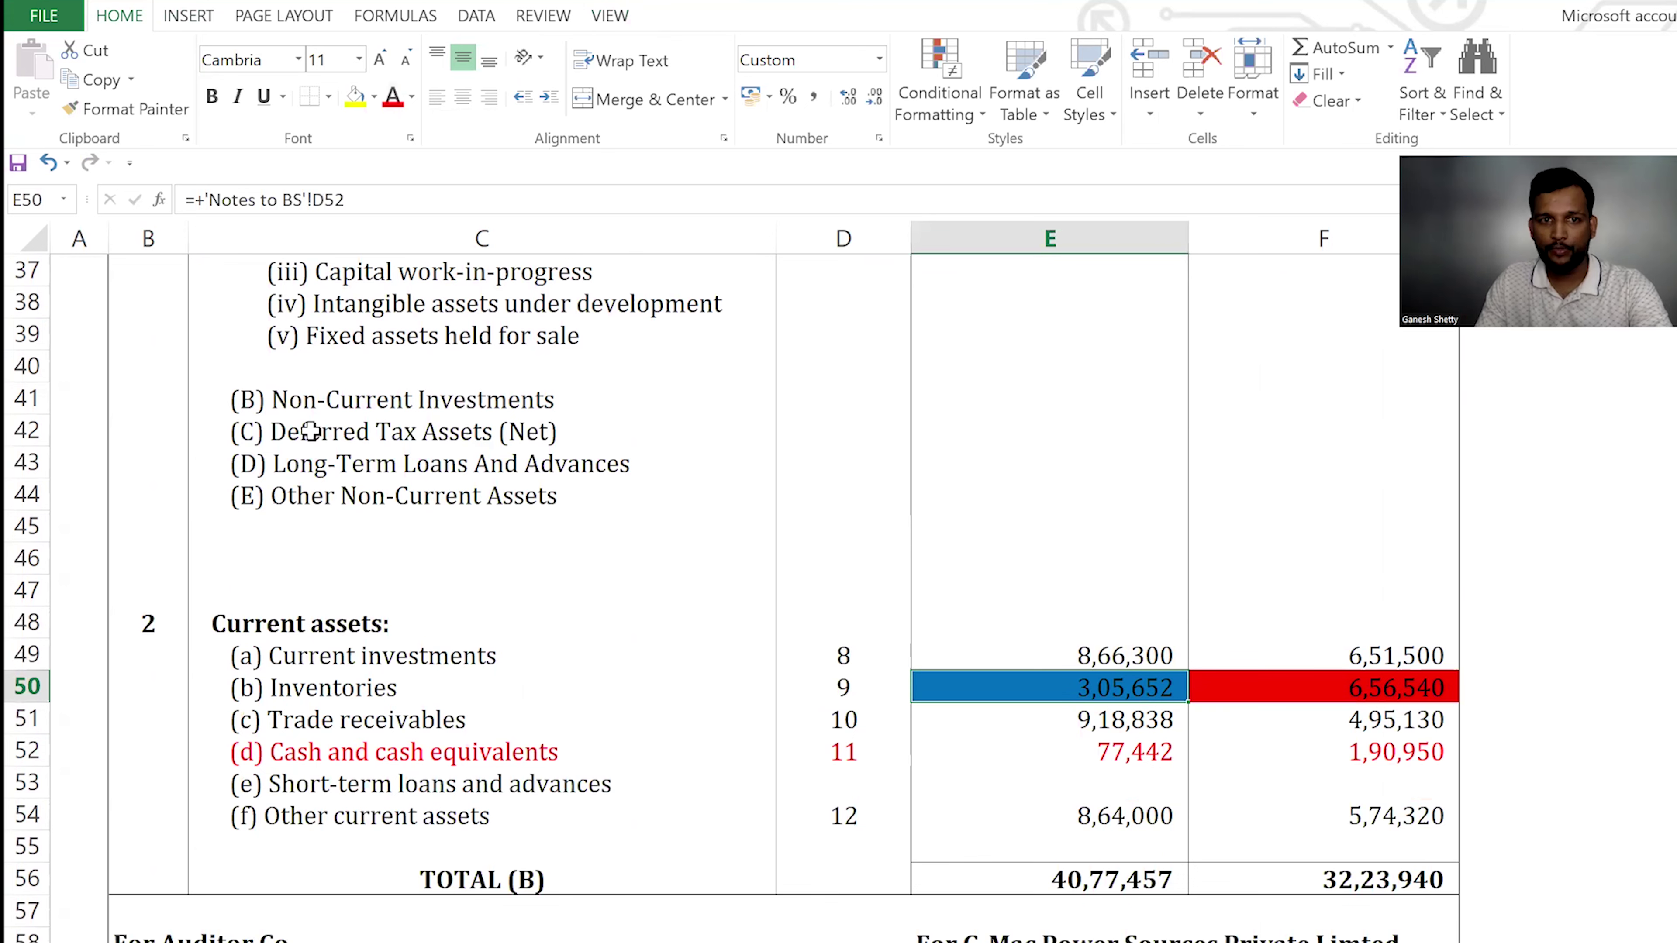
pyautogui.click(39, 247)
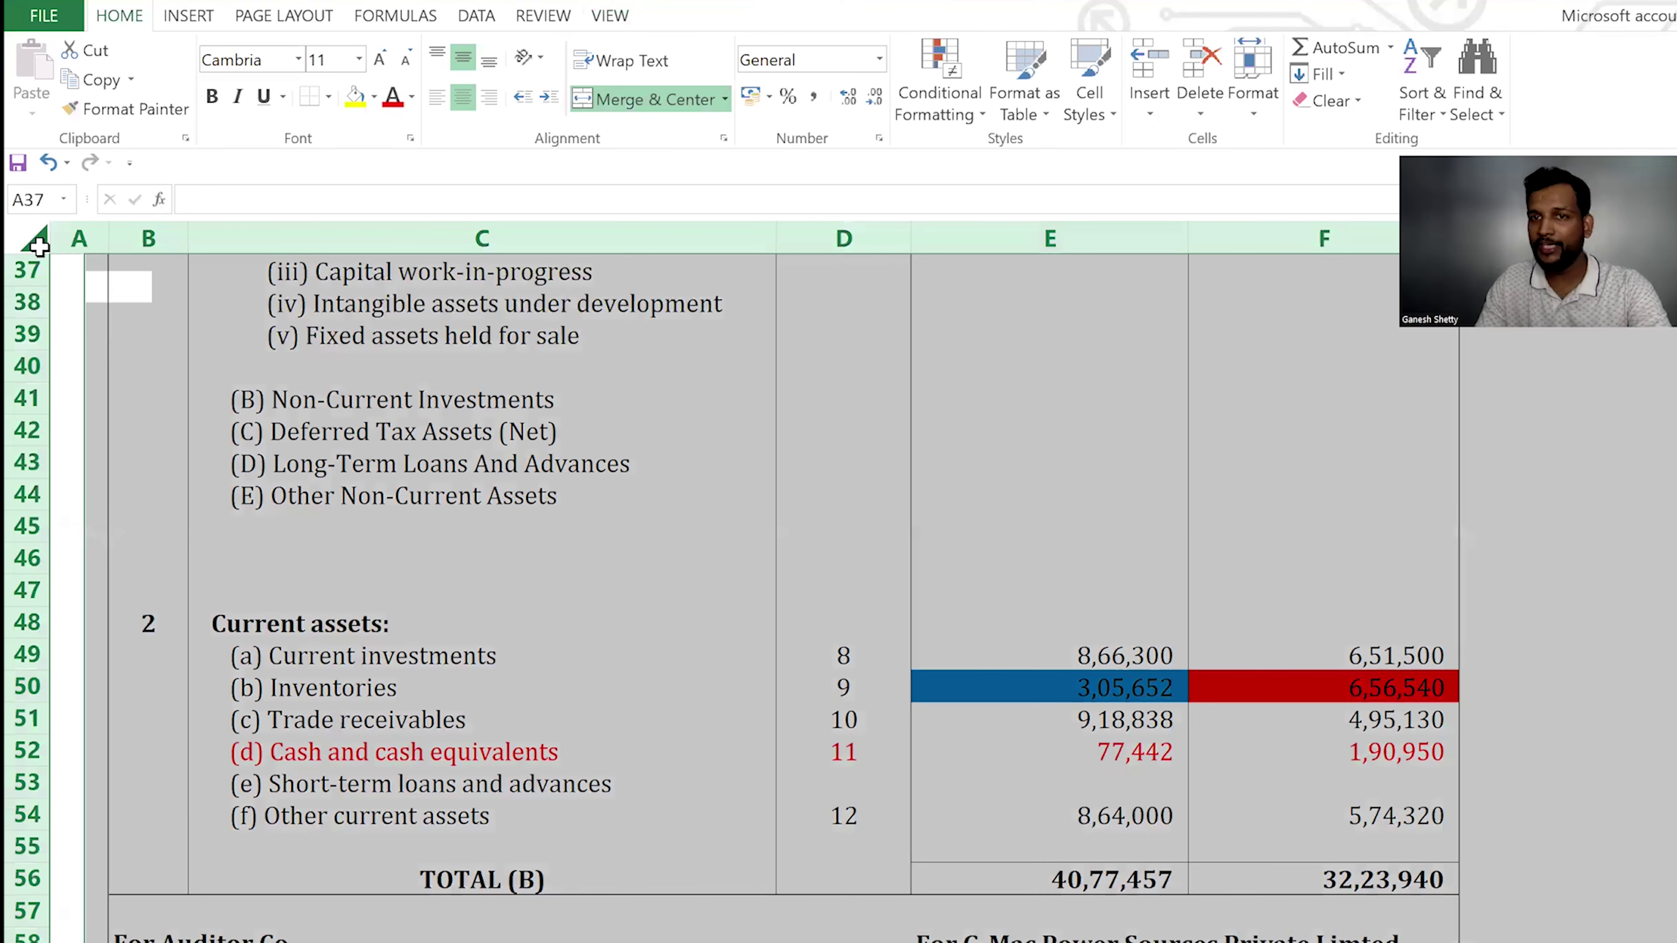
pyautogui.click(374, 96)
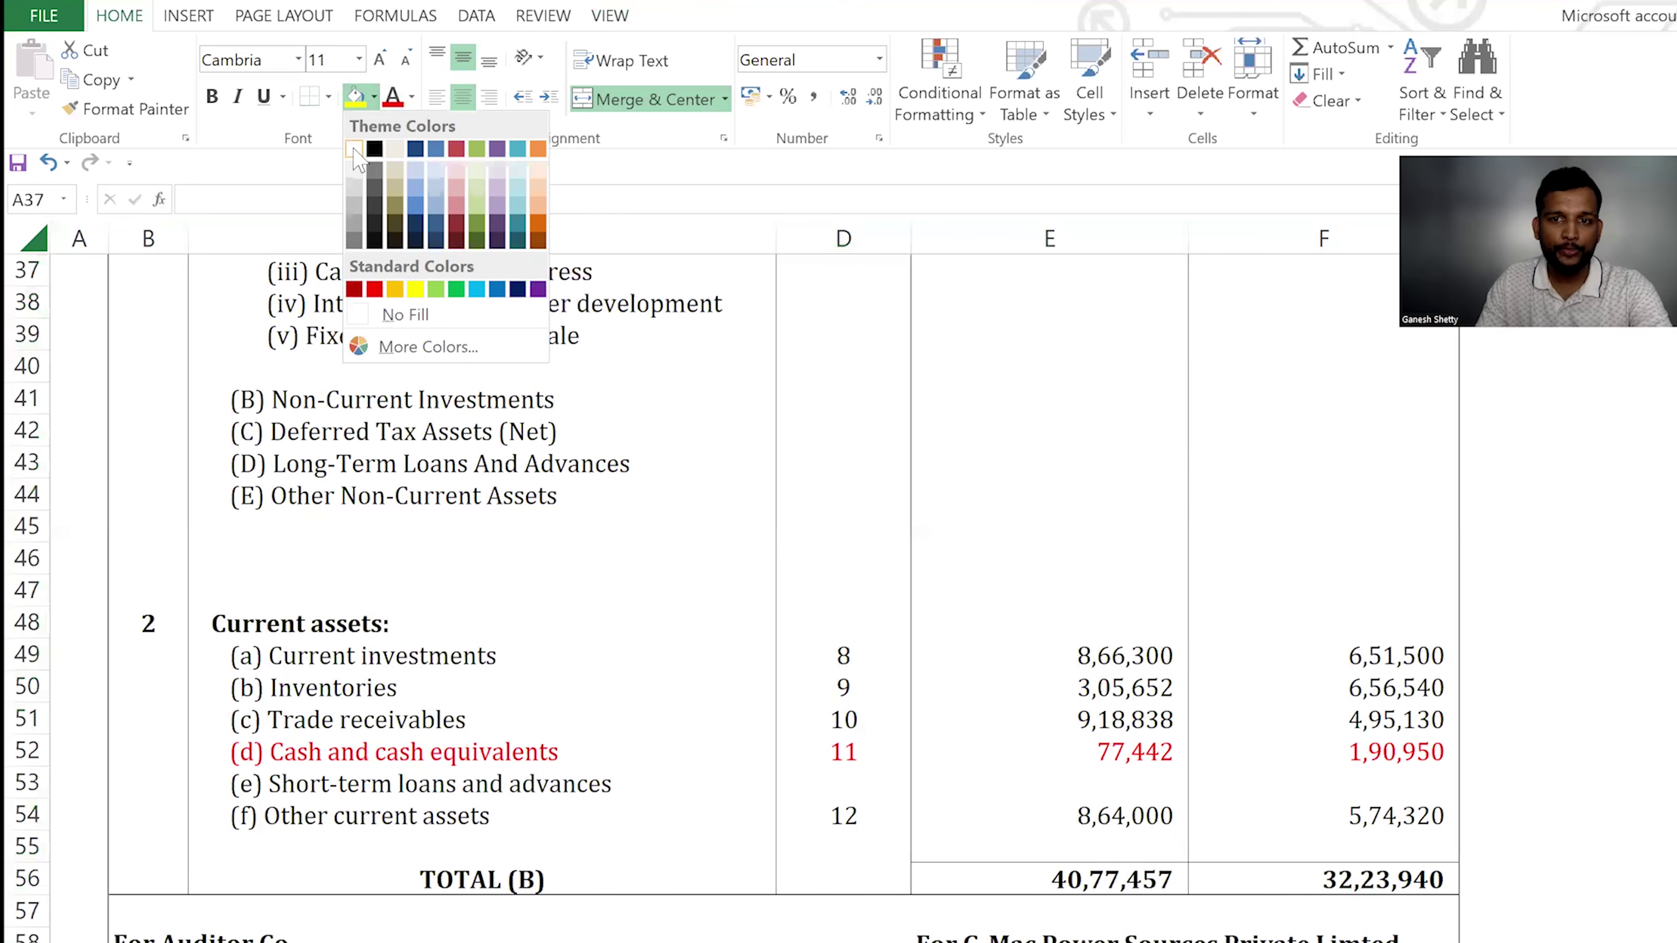
pyautogui.click(354, 150)
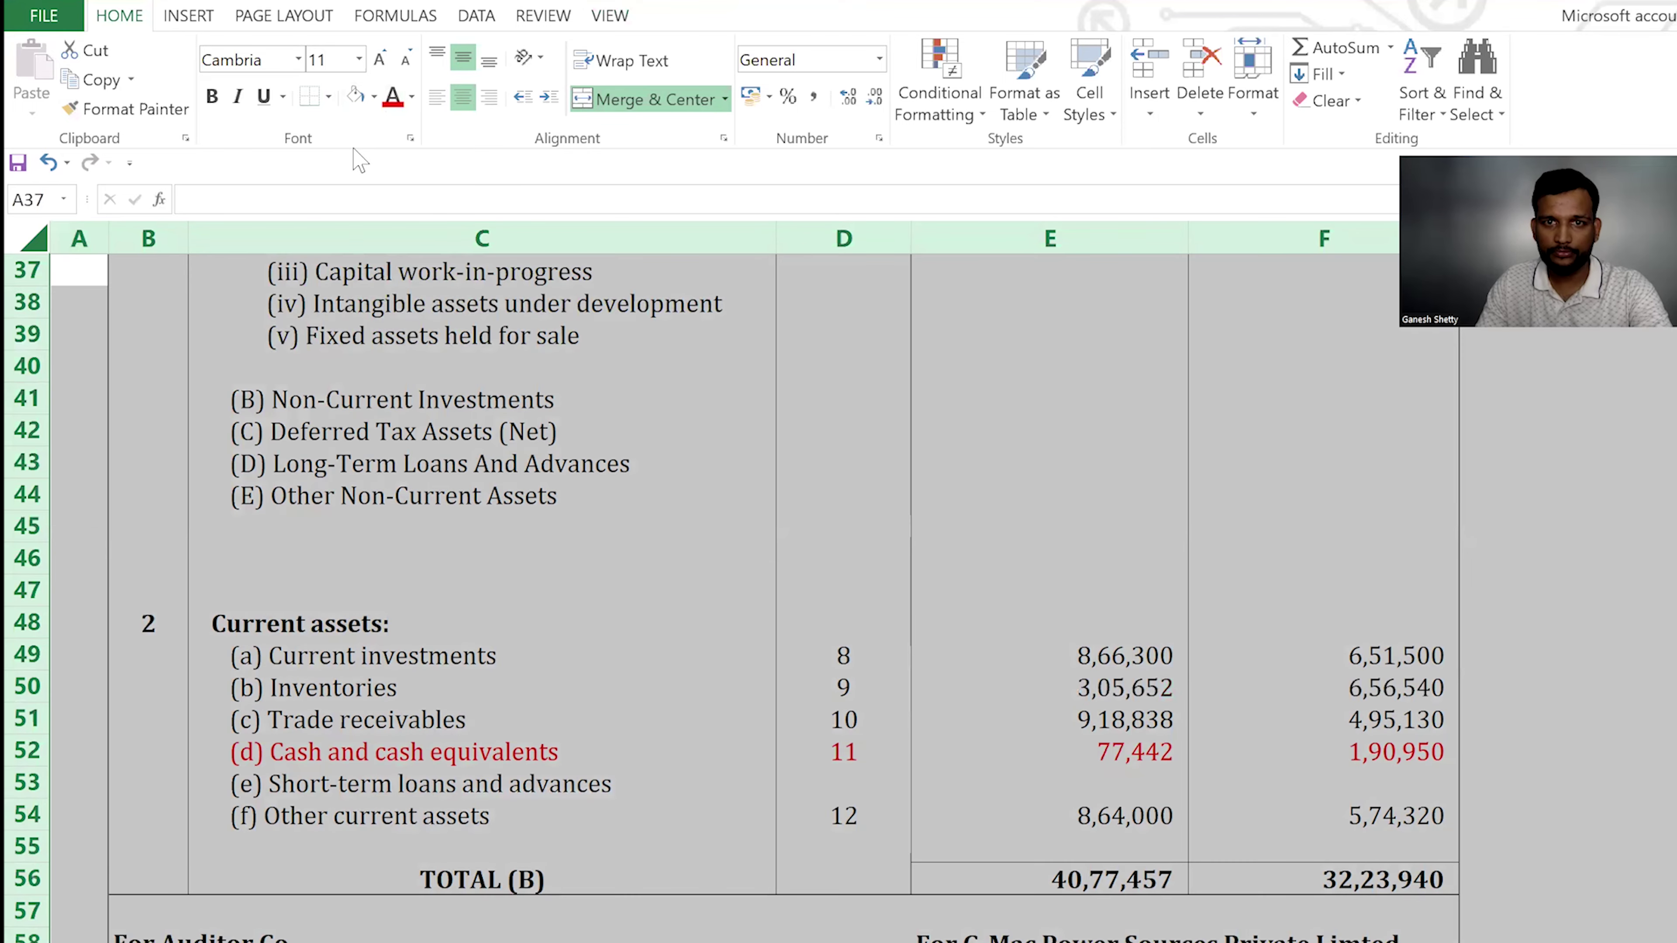
pyautogui.click(803, 457)
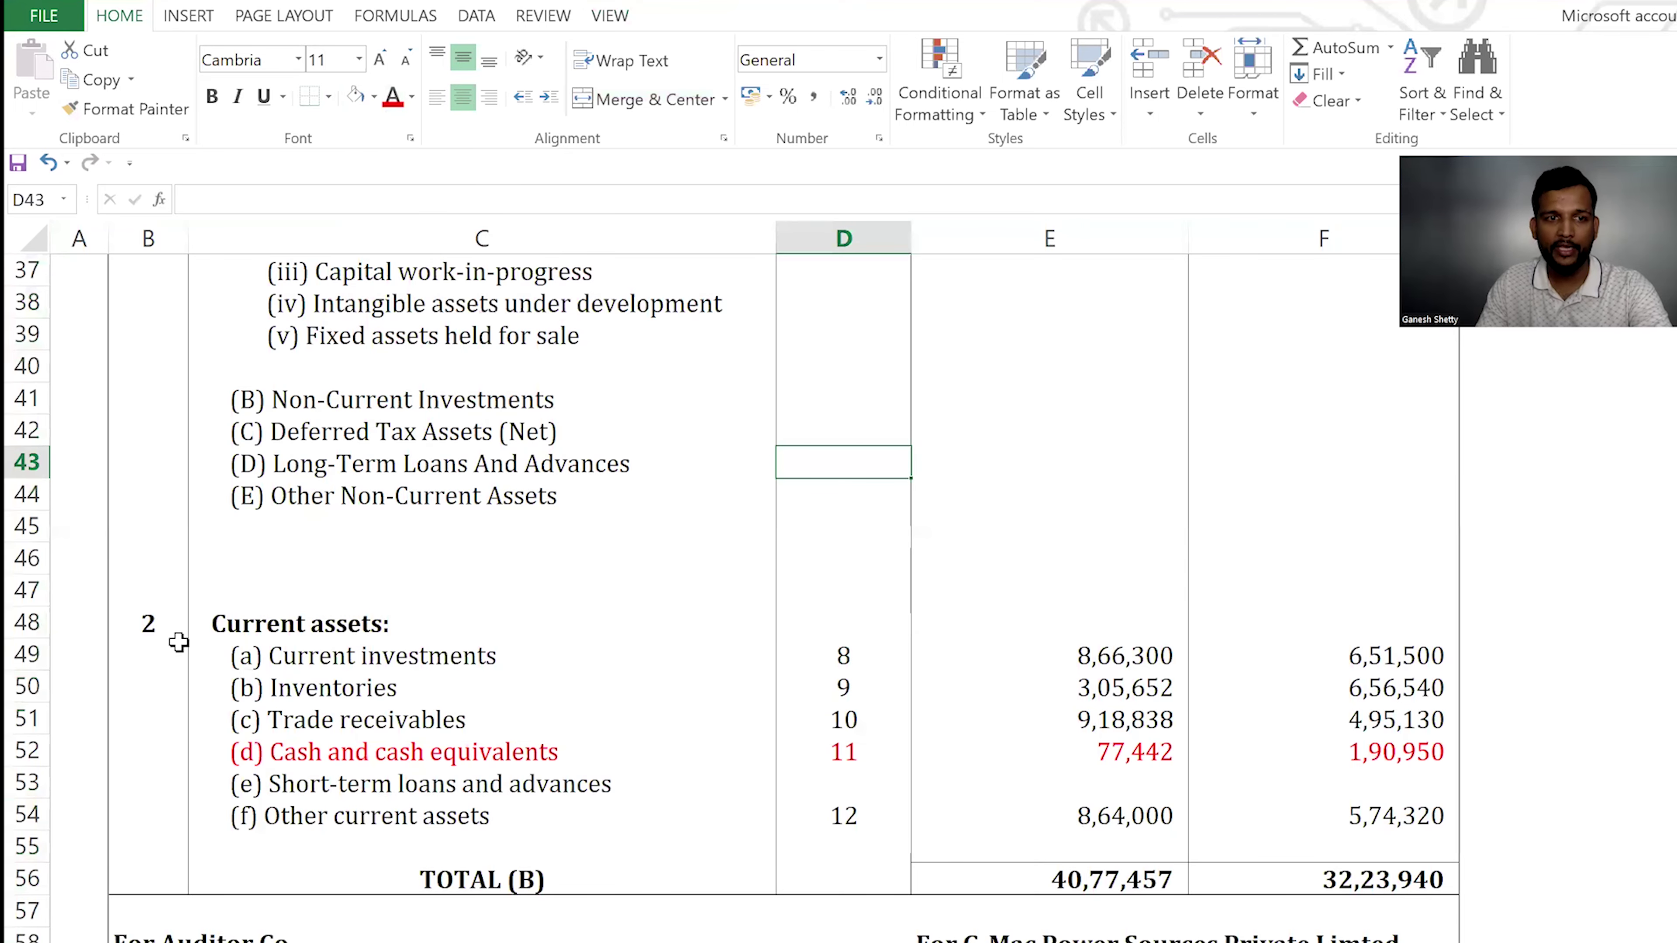
# Set the font colour of the whole balance sheet to Automatic black
pyautogui.click(25, 249)
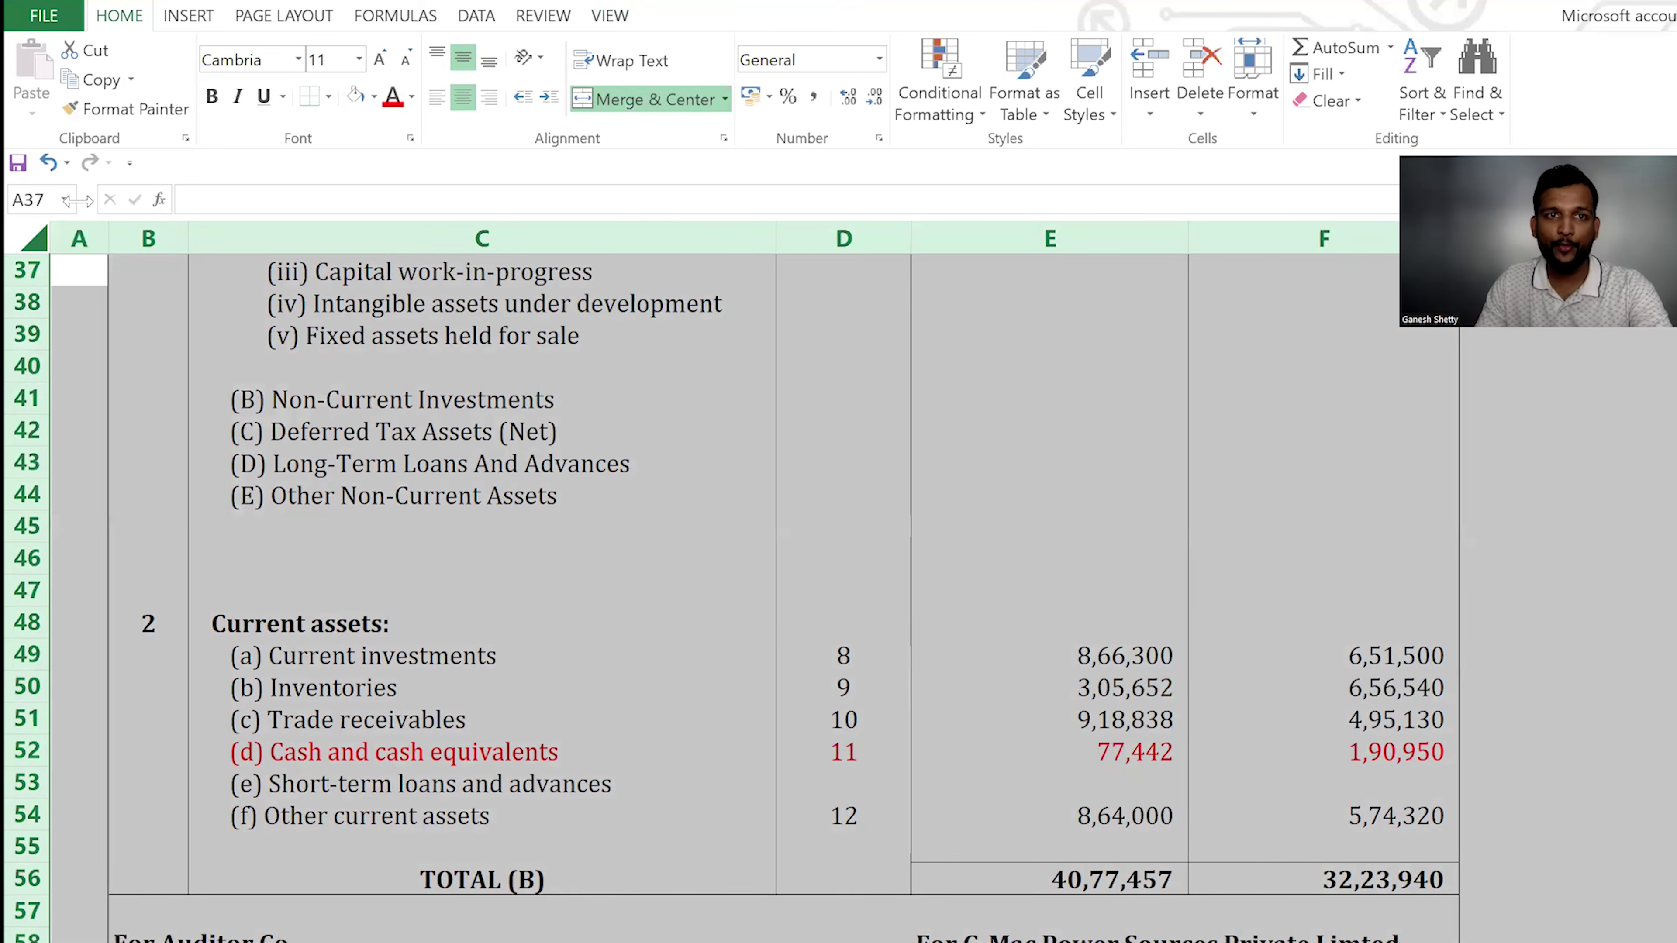
pyautogui.click(411, 97)
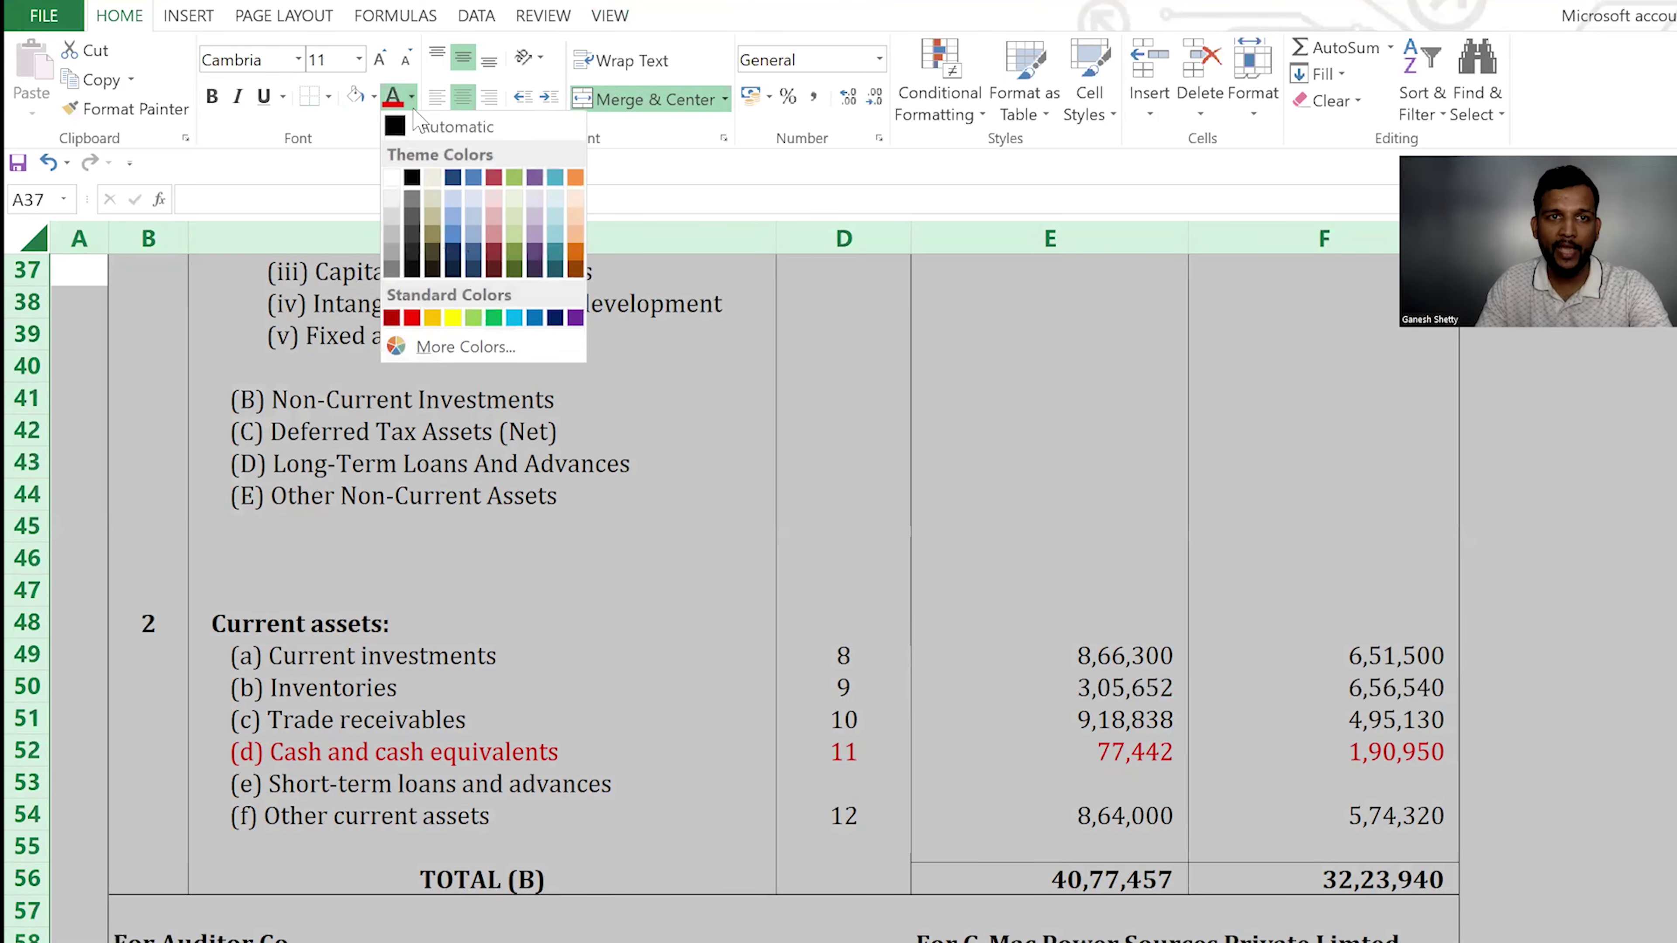
pyautogui.click(415, 129)
pyautogui.click(1083, 584)
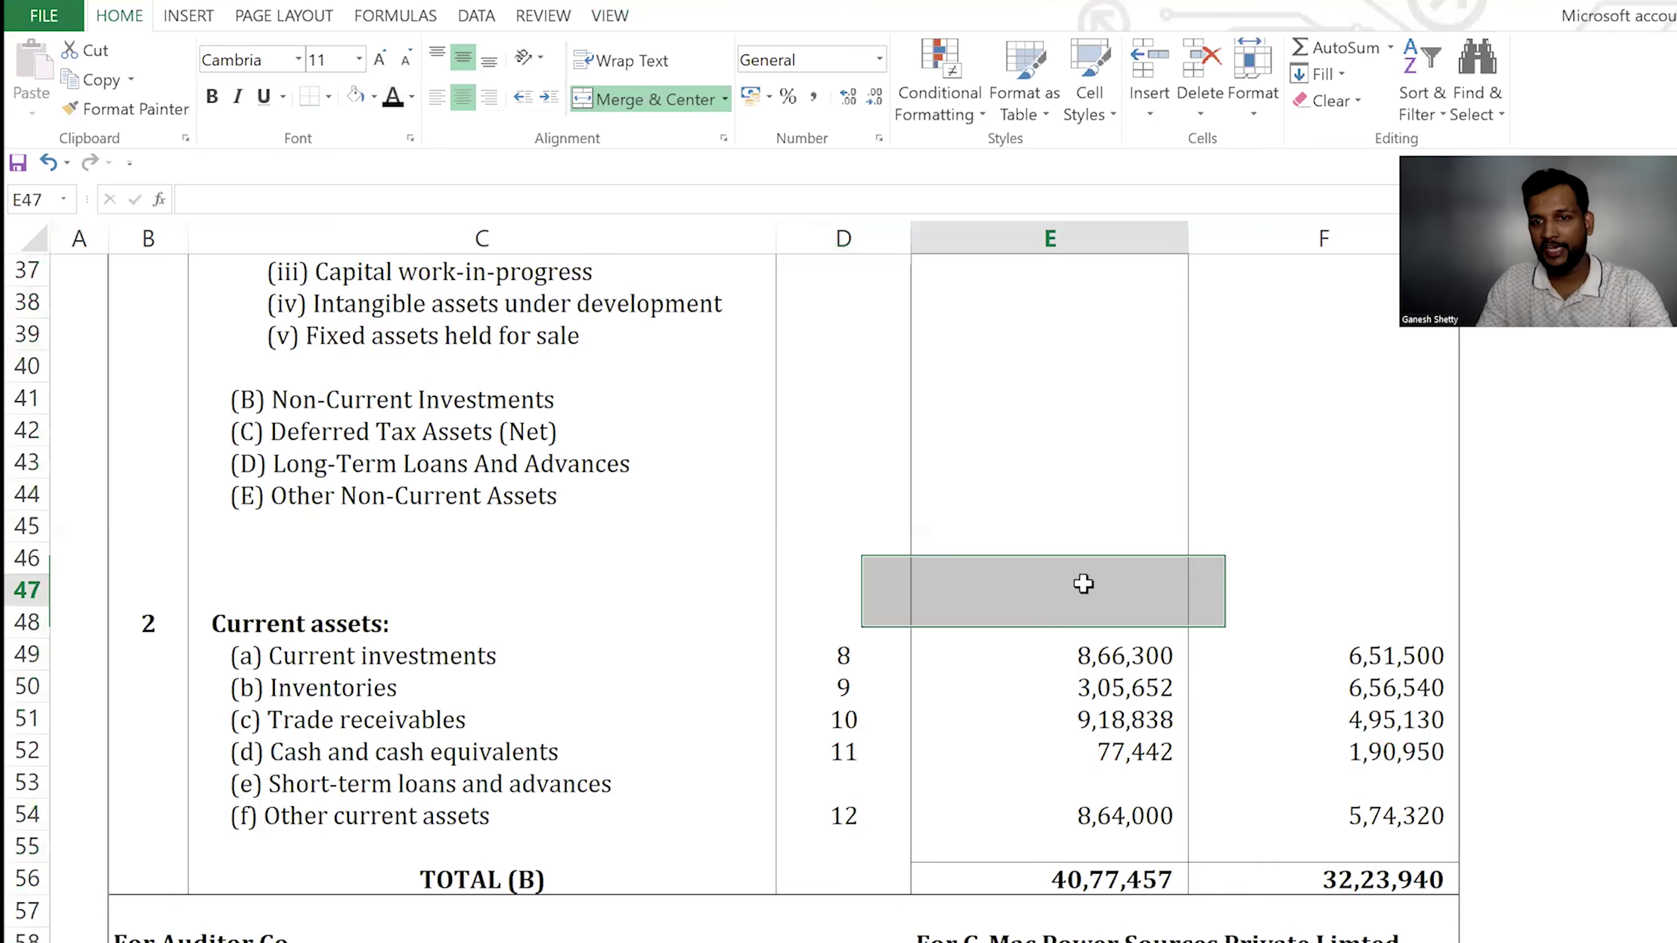
# Check the recoloured balance sheet from title to signature block against the Color Format standards in the browser
pyautogui.scroll(4, 1123, 611)
pyautogui.scroll(8, 1128, 616)
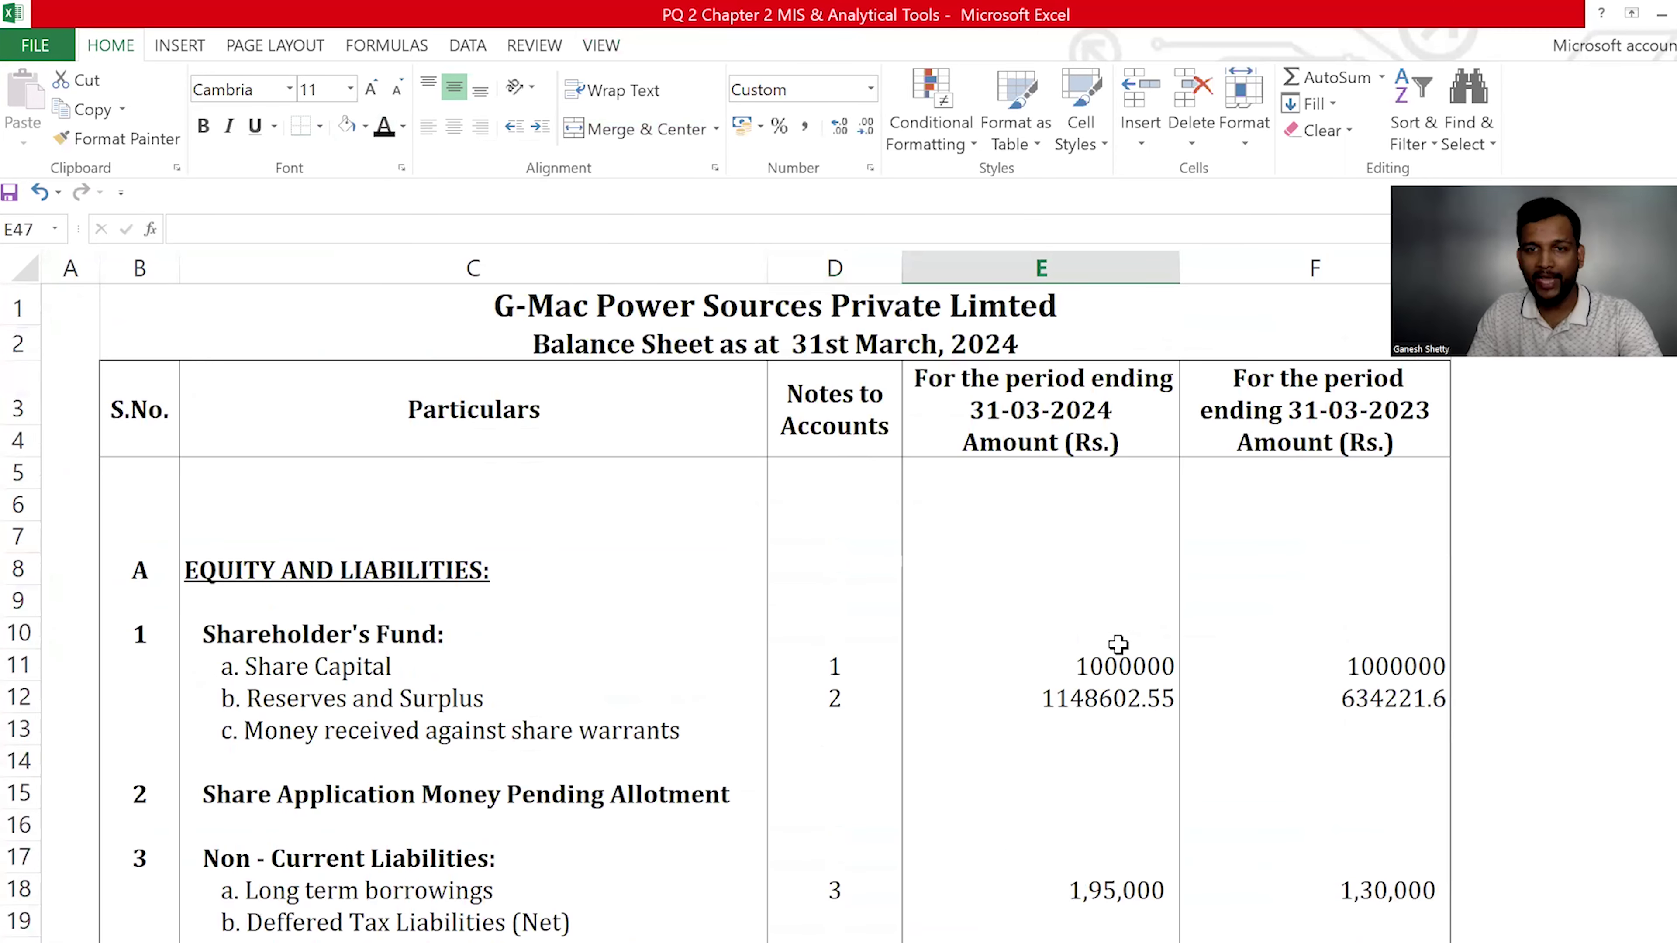
pyautogui.scroll(-2, 1118, 645)
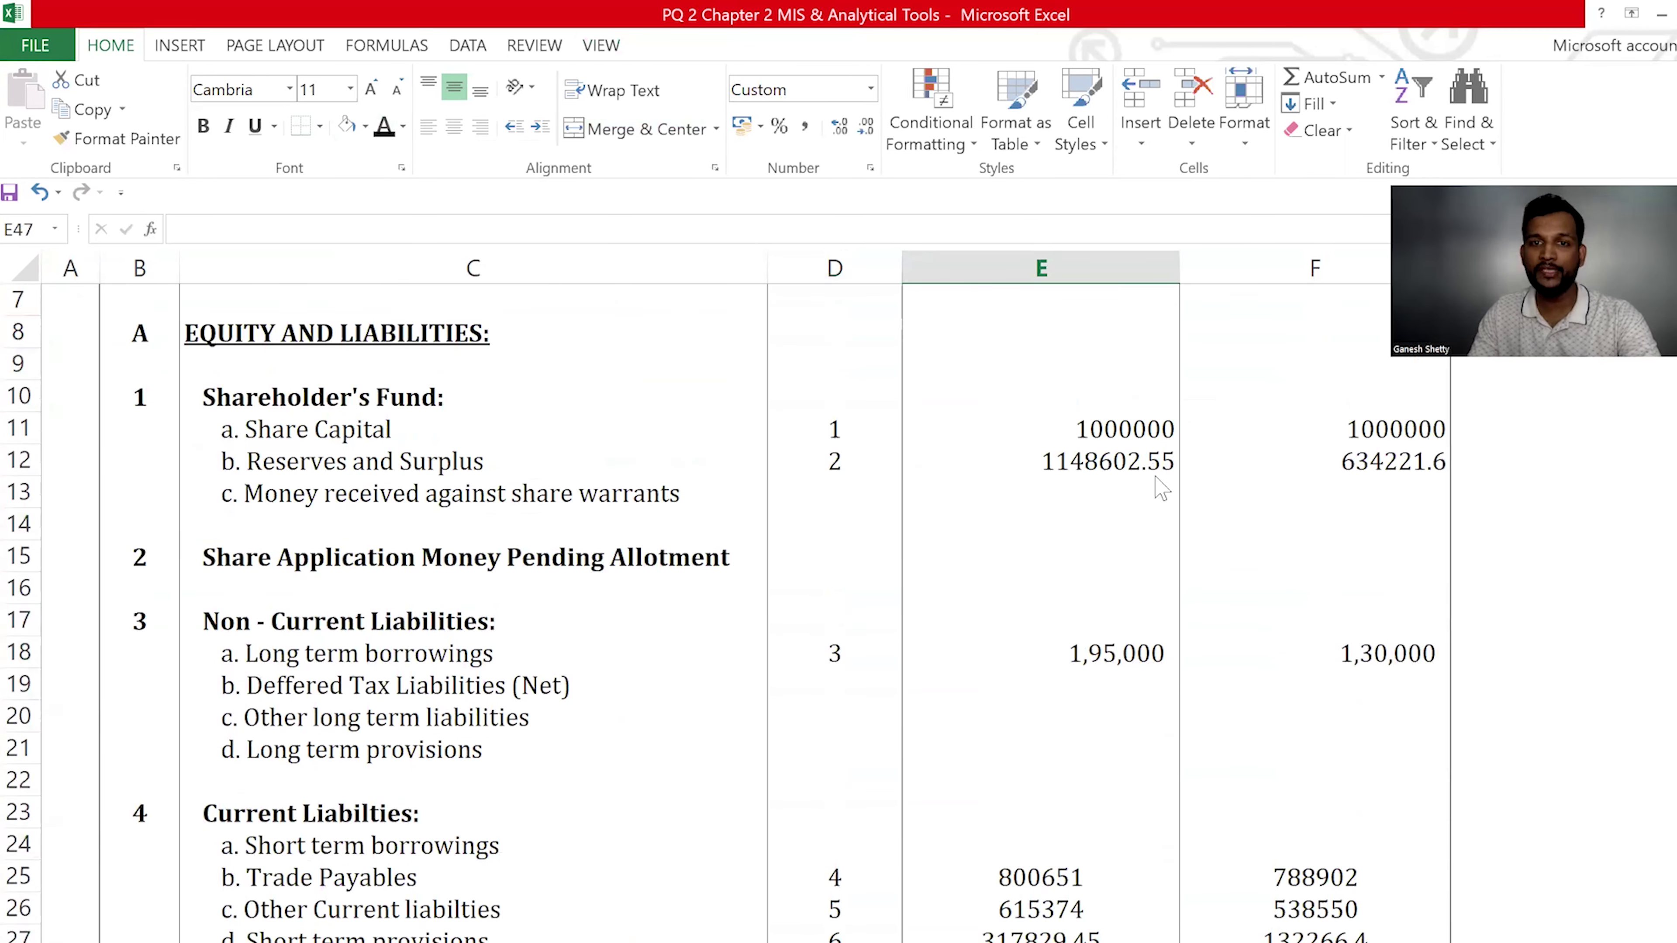
pyautogui.hotkey('alt', 'Tab')
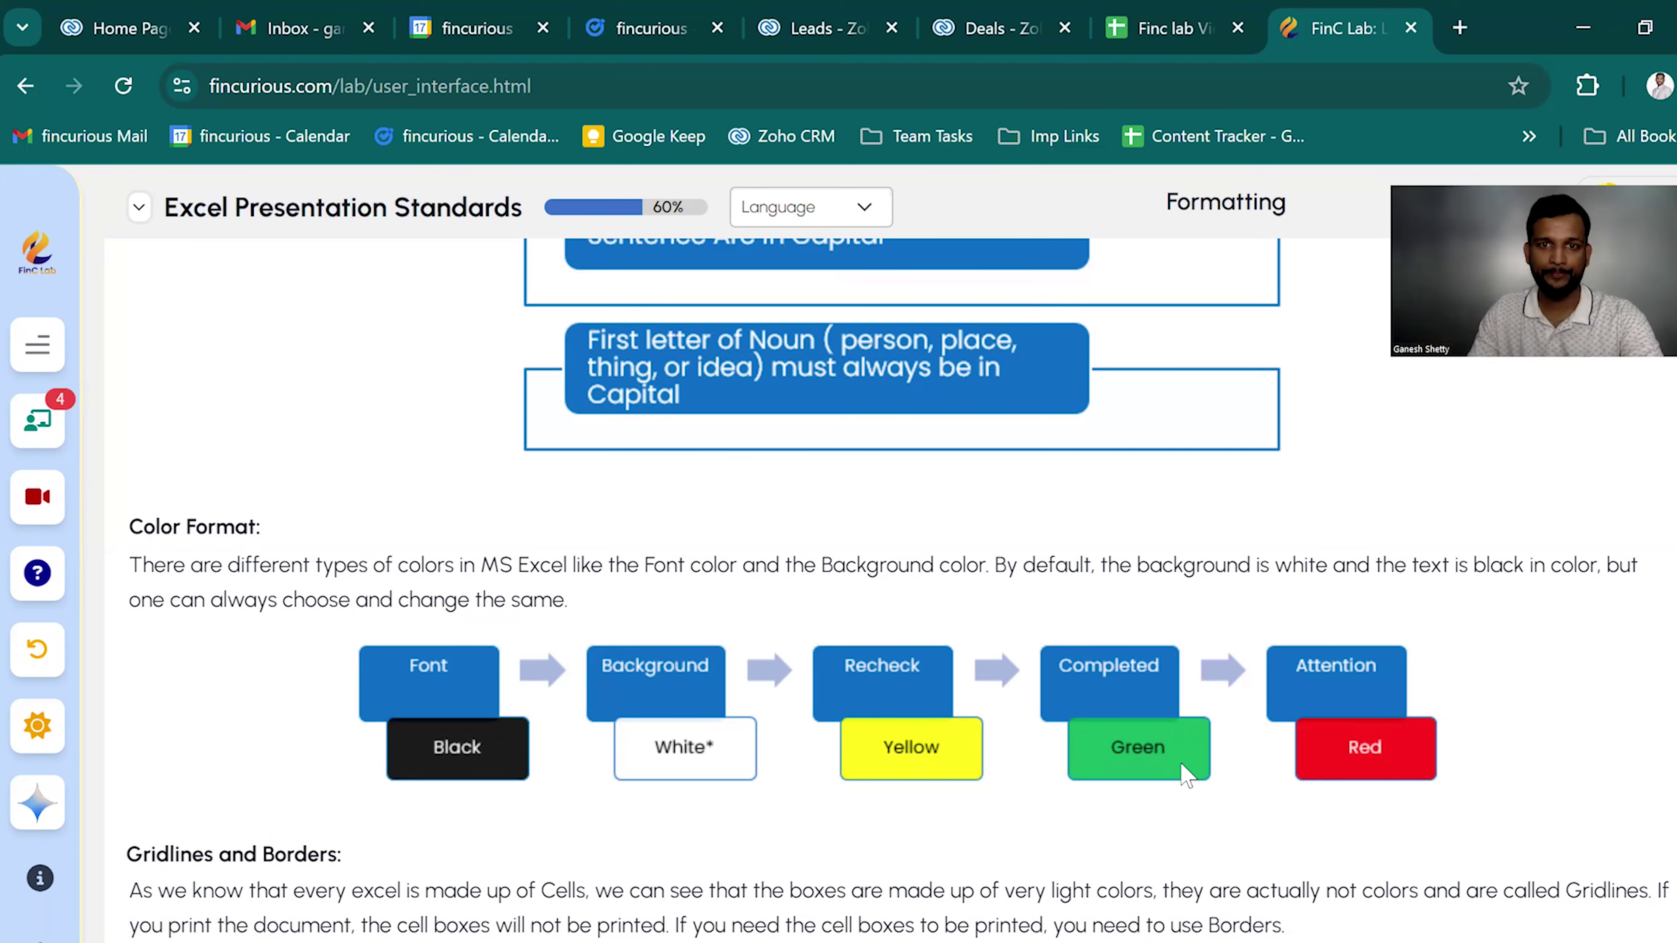
pyautogui.hotkey('alt', 'Tab')
pyautogui.scroll(-11, 905, 819)
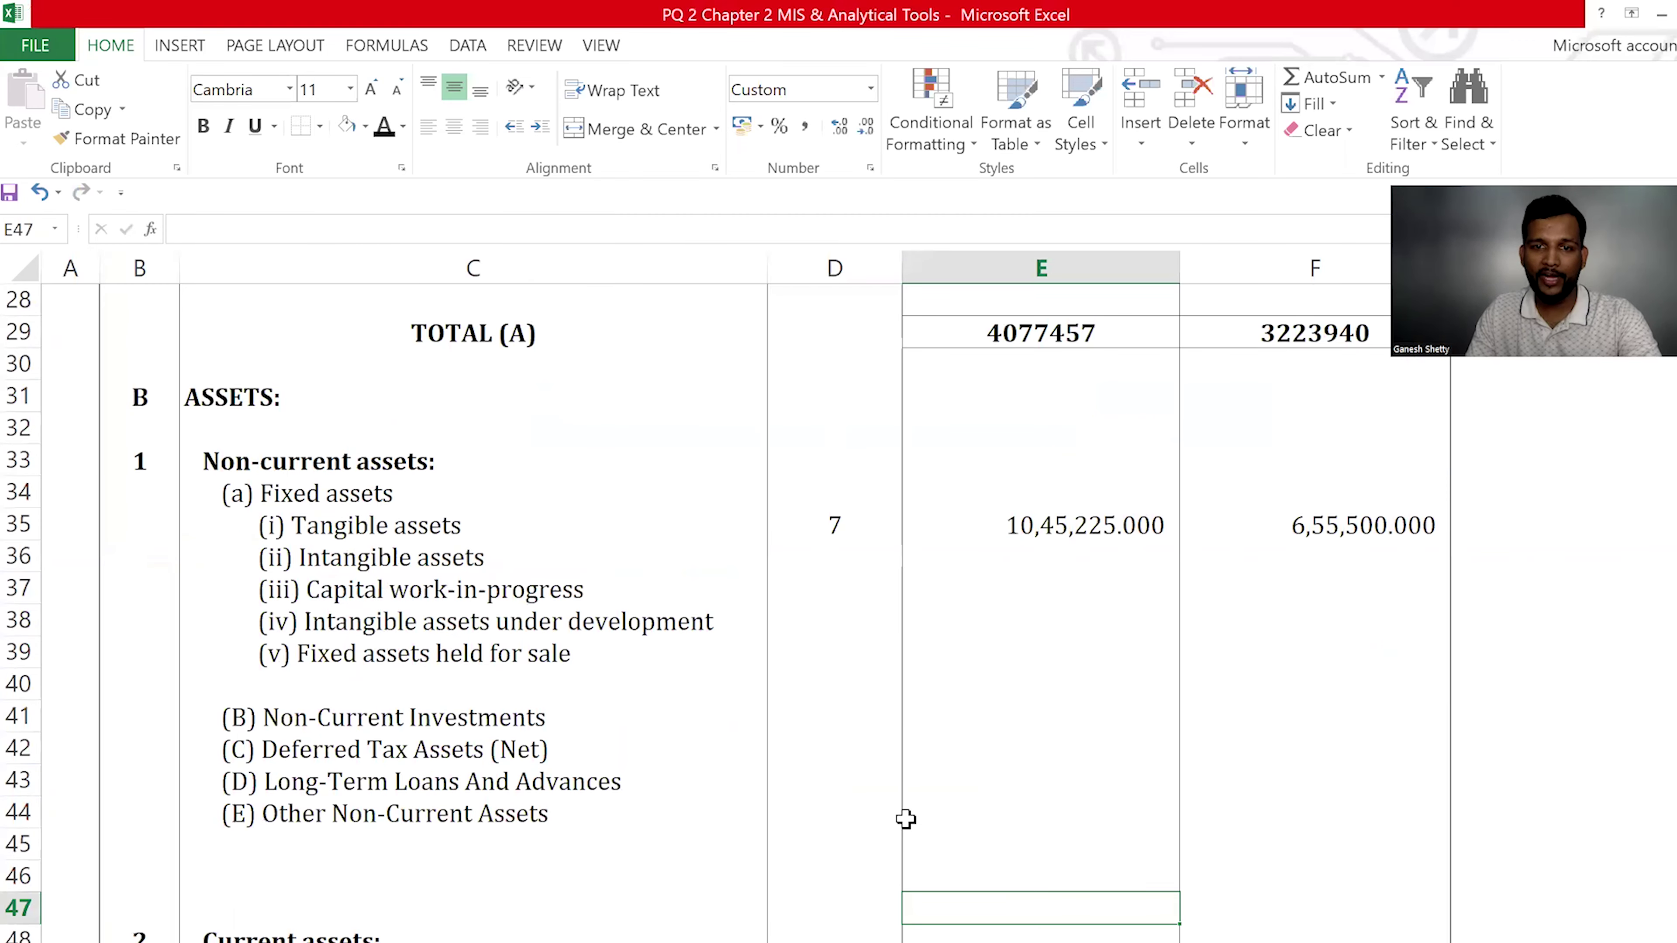
pyautogui.scroll(-4, 905, 819)
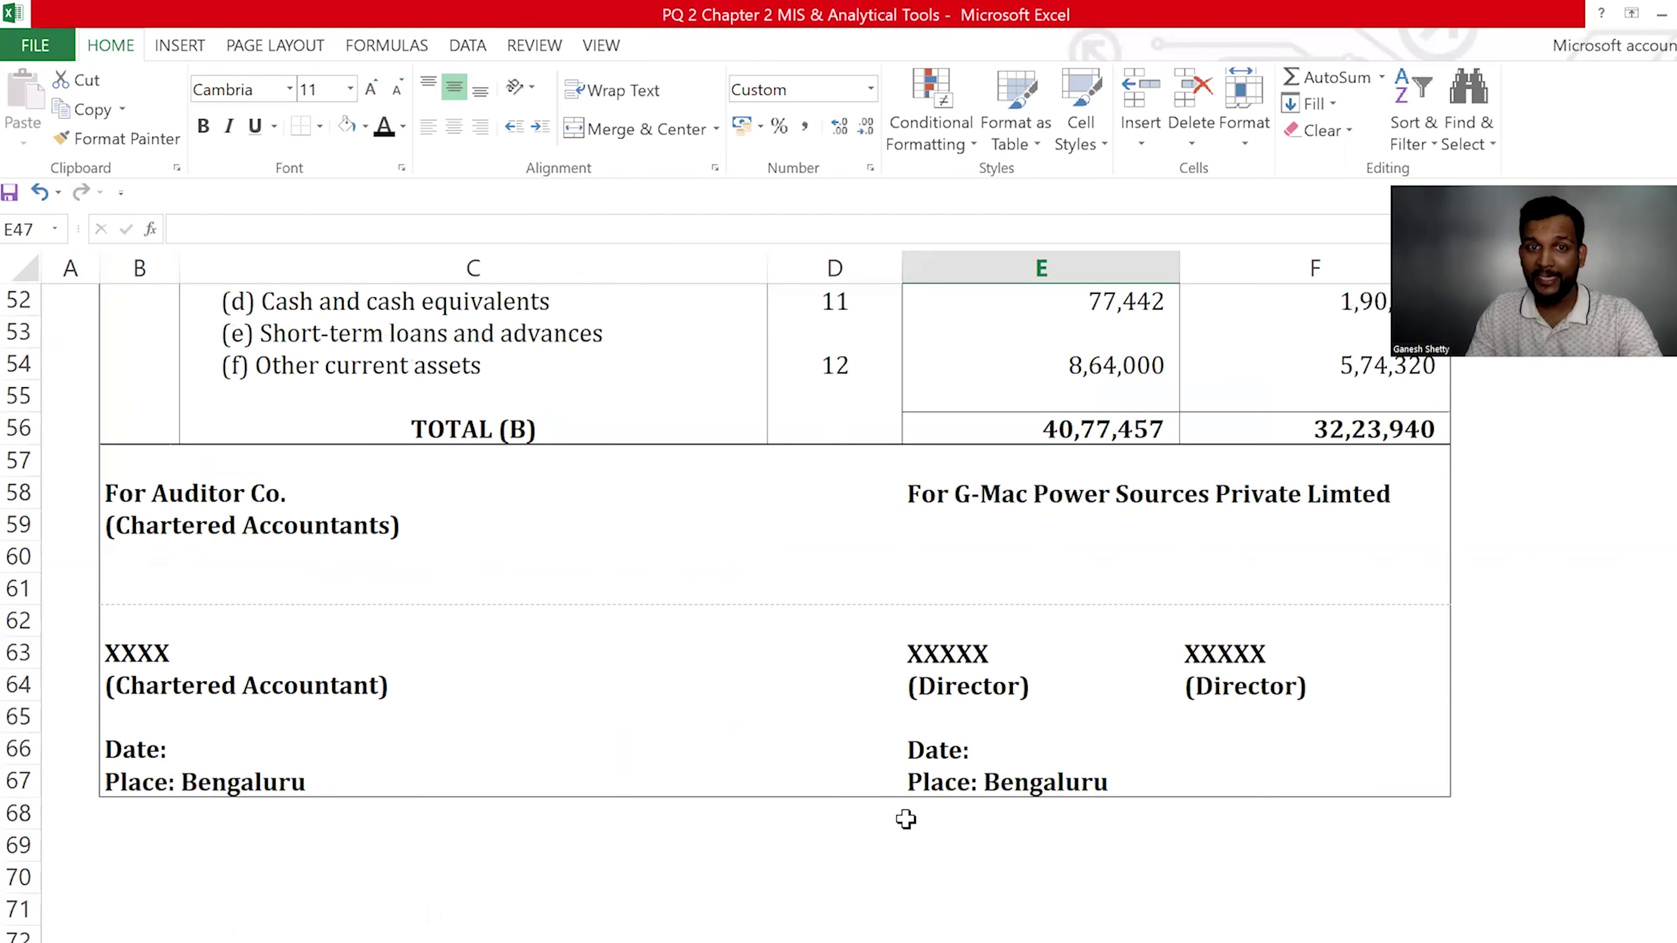
# Switch to the browser and read the Page Size, Date & Number Format section of the Excel Presentation Standards
pyautogui.hotkey('alt', 'Tab')
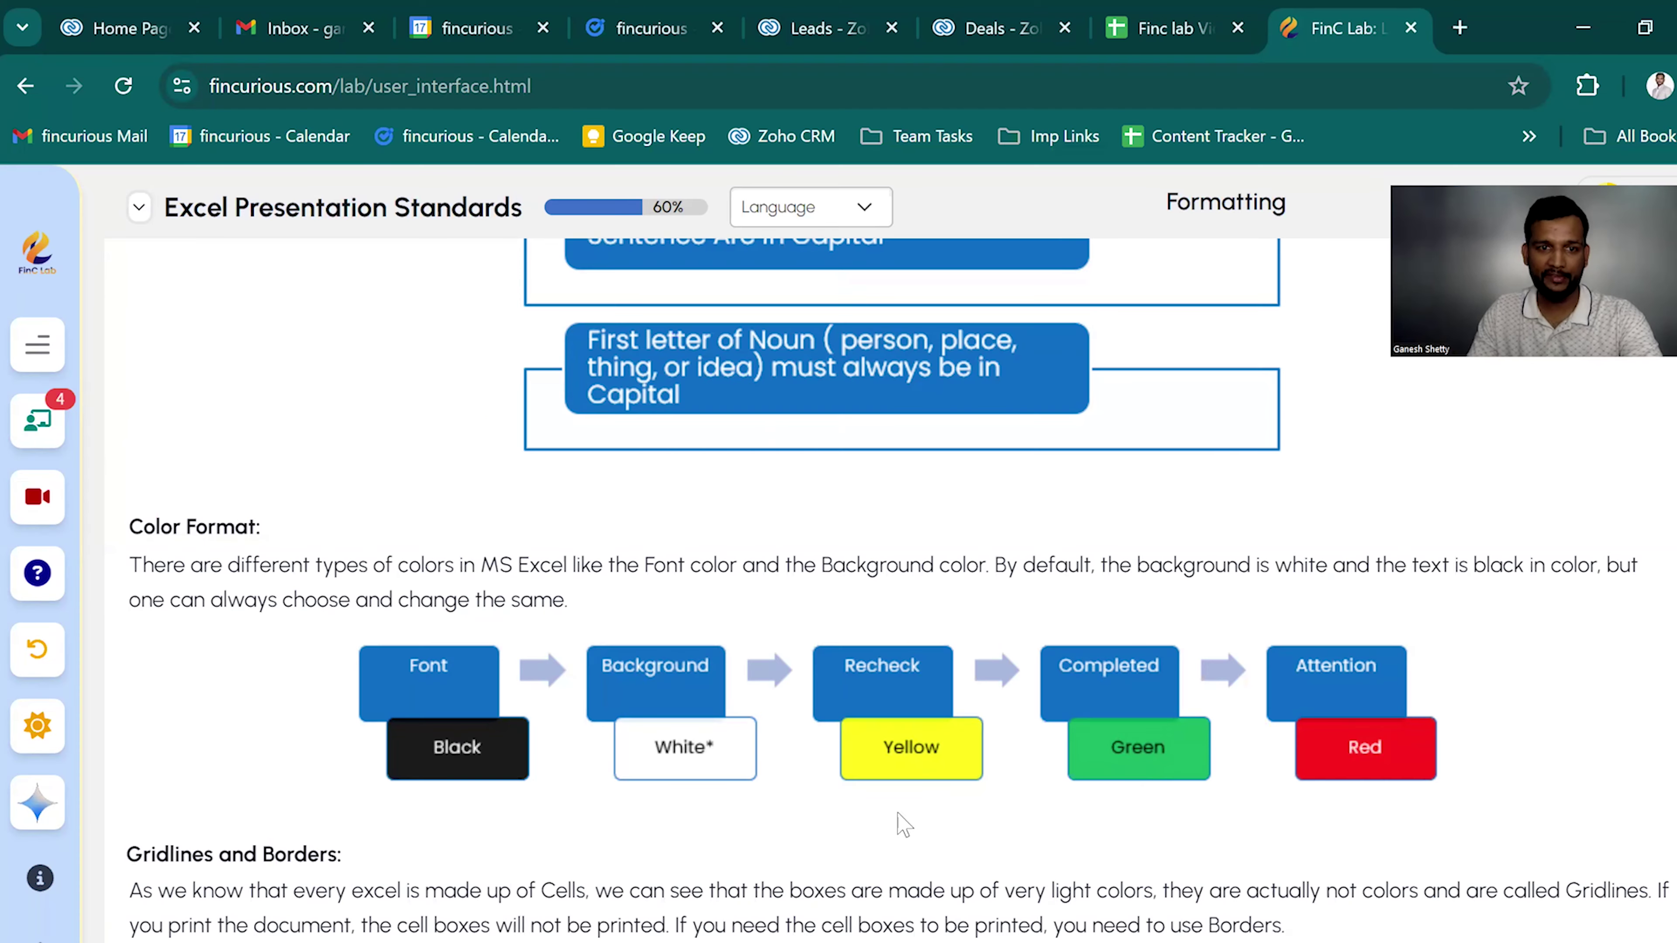
pyautogui.scroll(-6, 898, 817)
pyautogui.scroll(-5, 1051, 794)
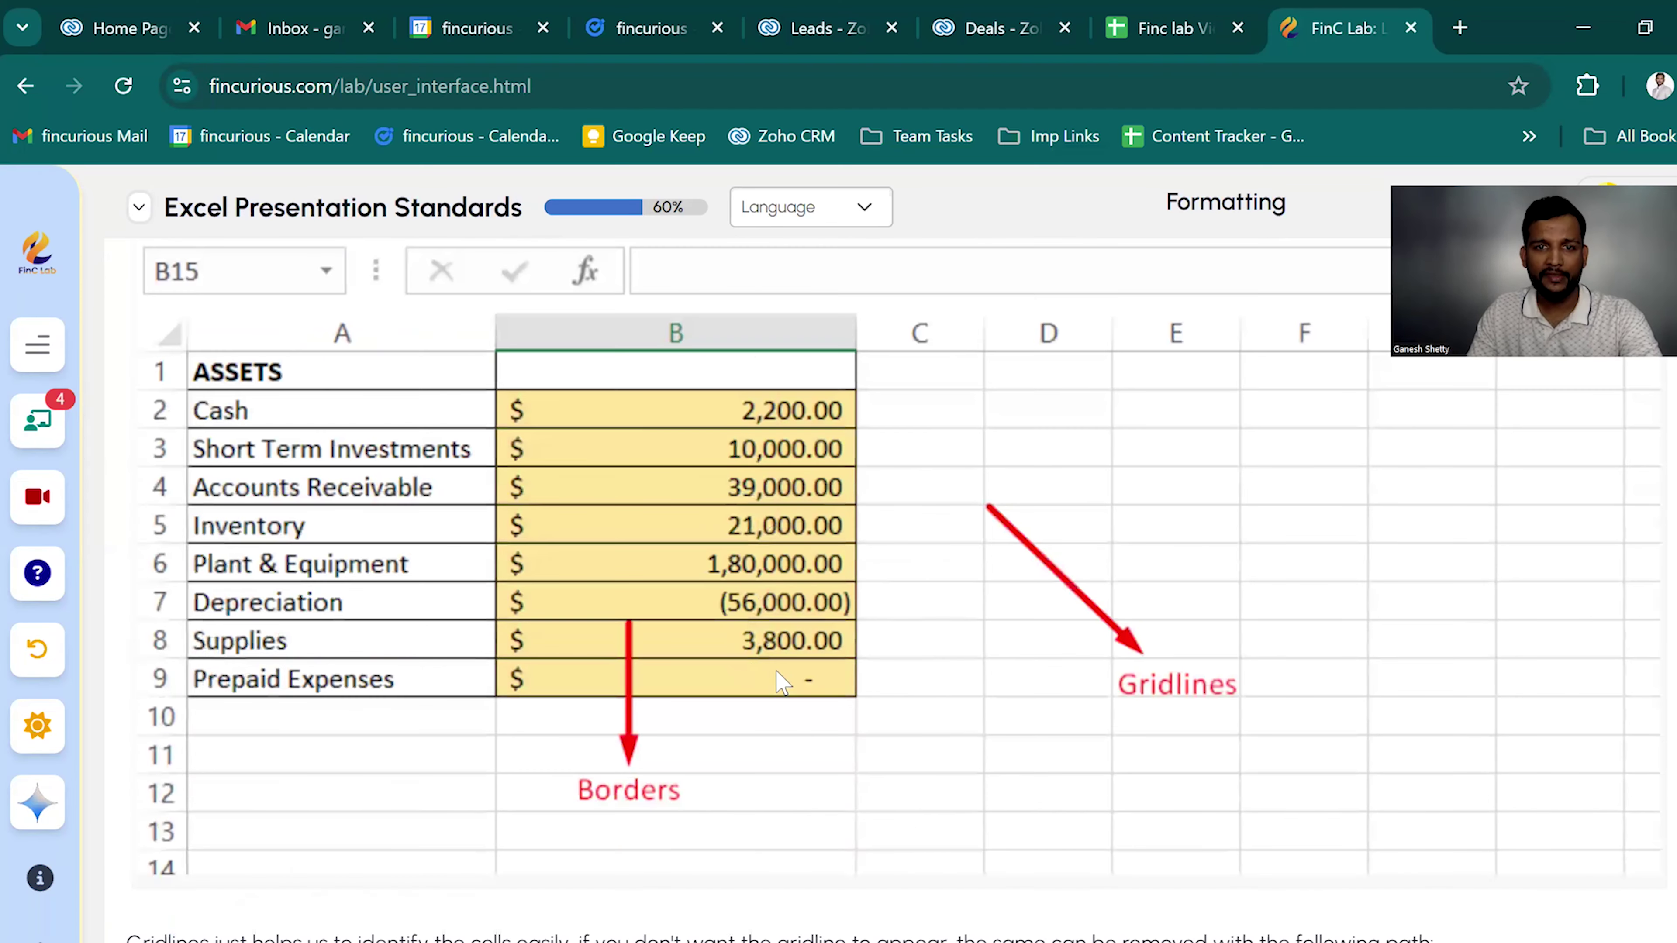
pyautogui.scroll(-10, 1143, 727)
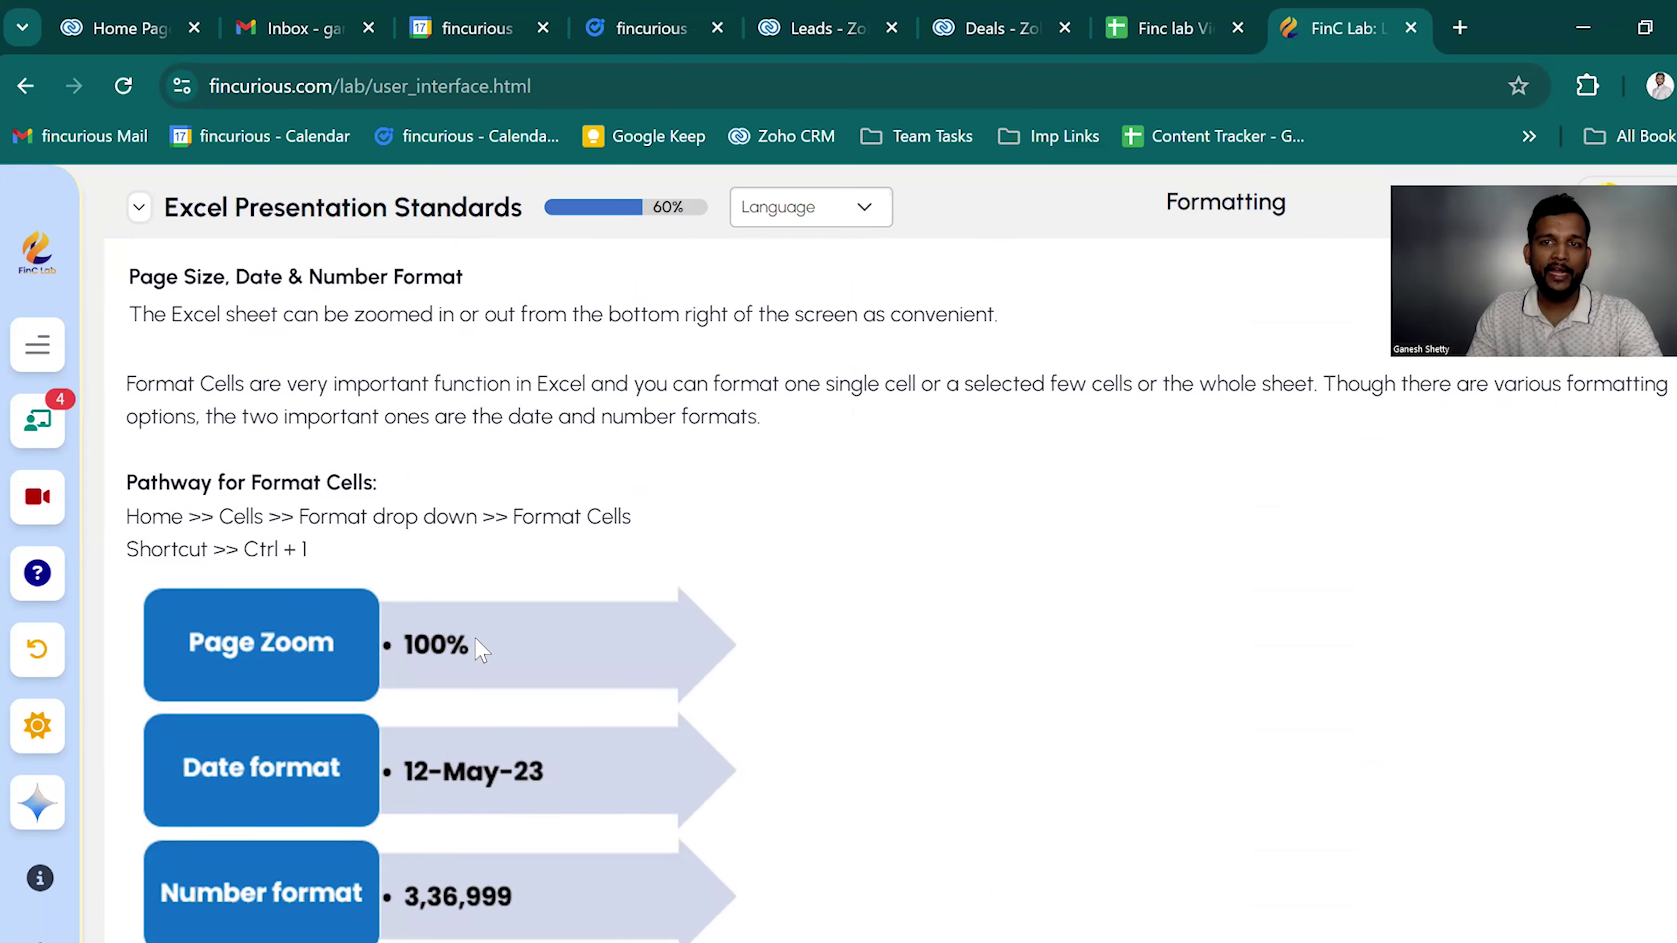
pyautogui.scroll(-2, 571, 639)
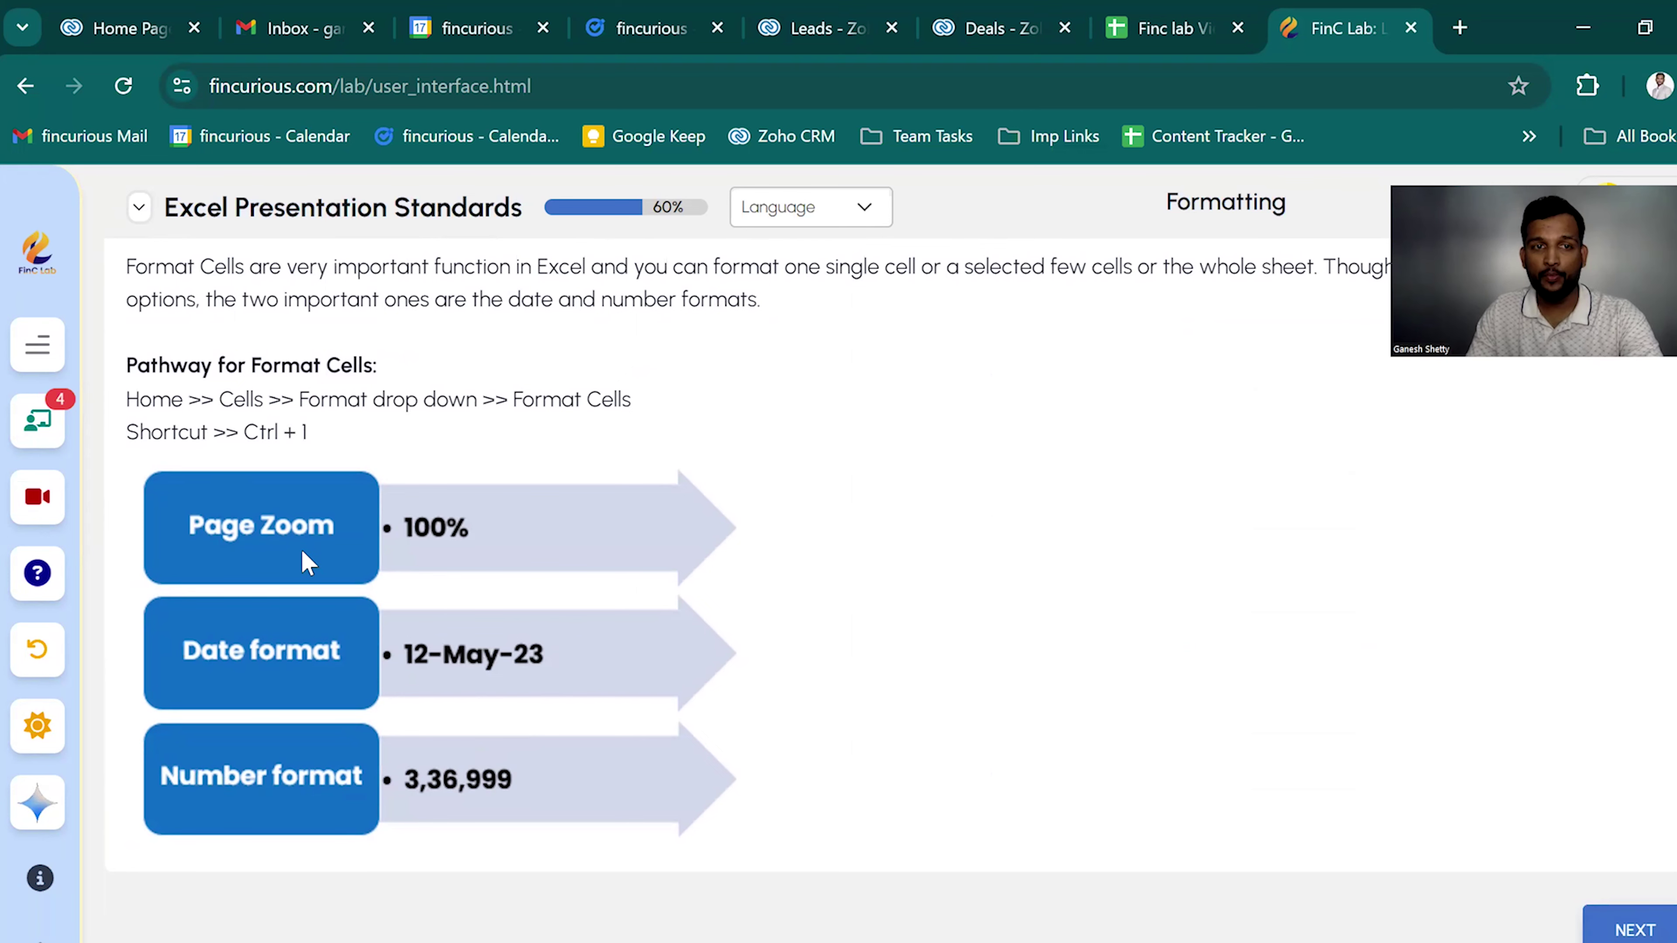
# Switch back to Excel and zoom the balance sheet out to the standard 100% page zoom
pyautogui.hotkey('alt', 'Tab')
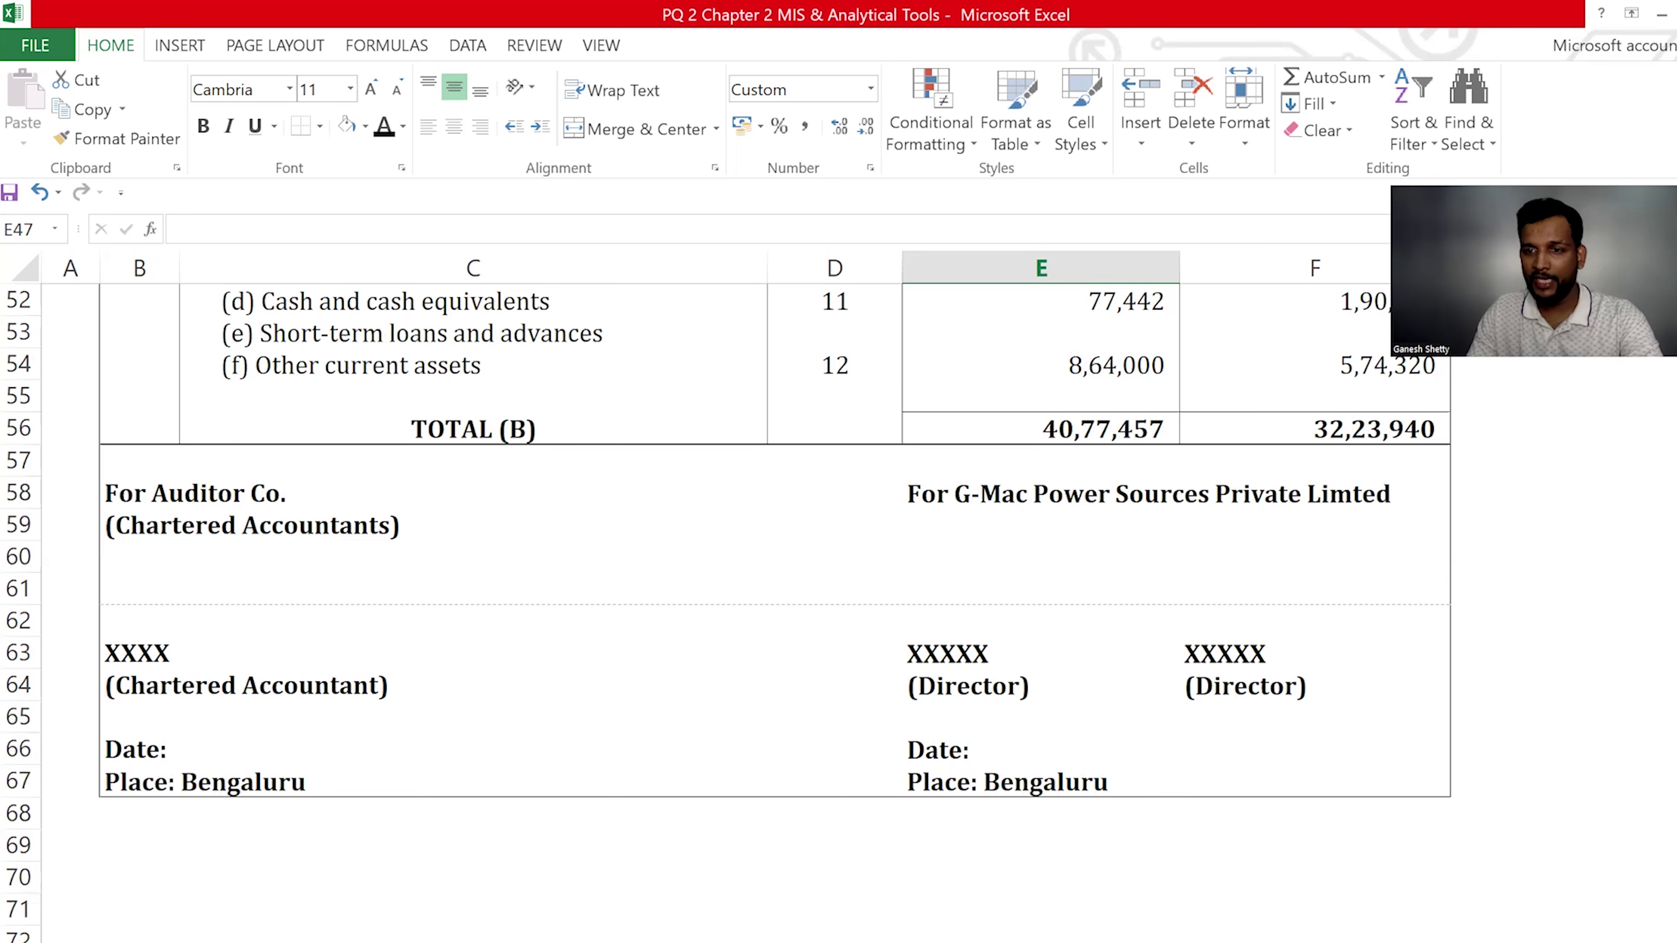
pyautogui.scroll(5, 1104, 799)
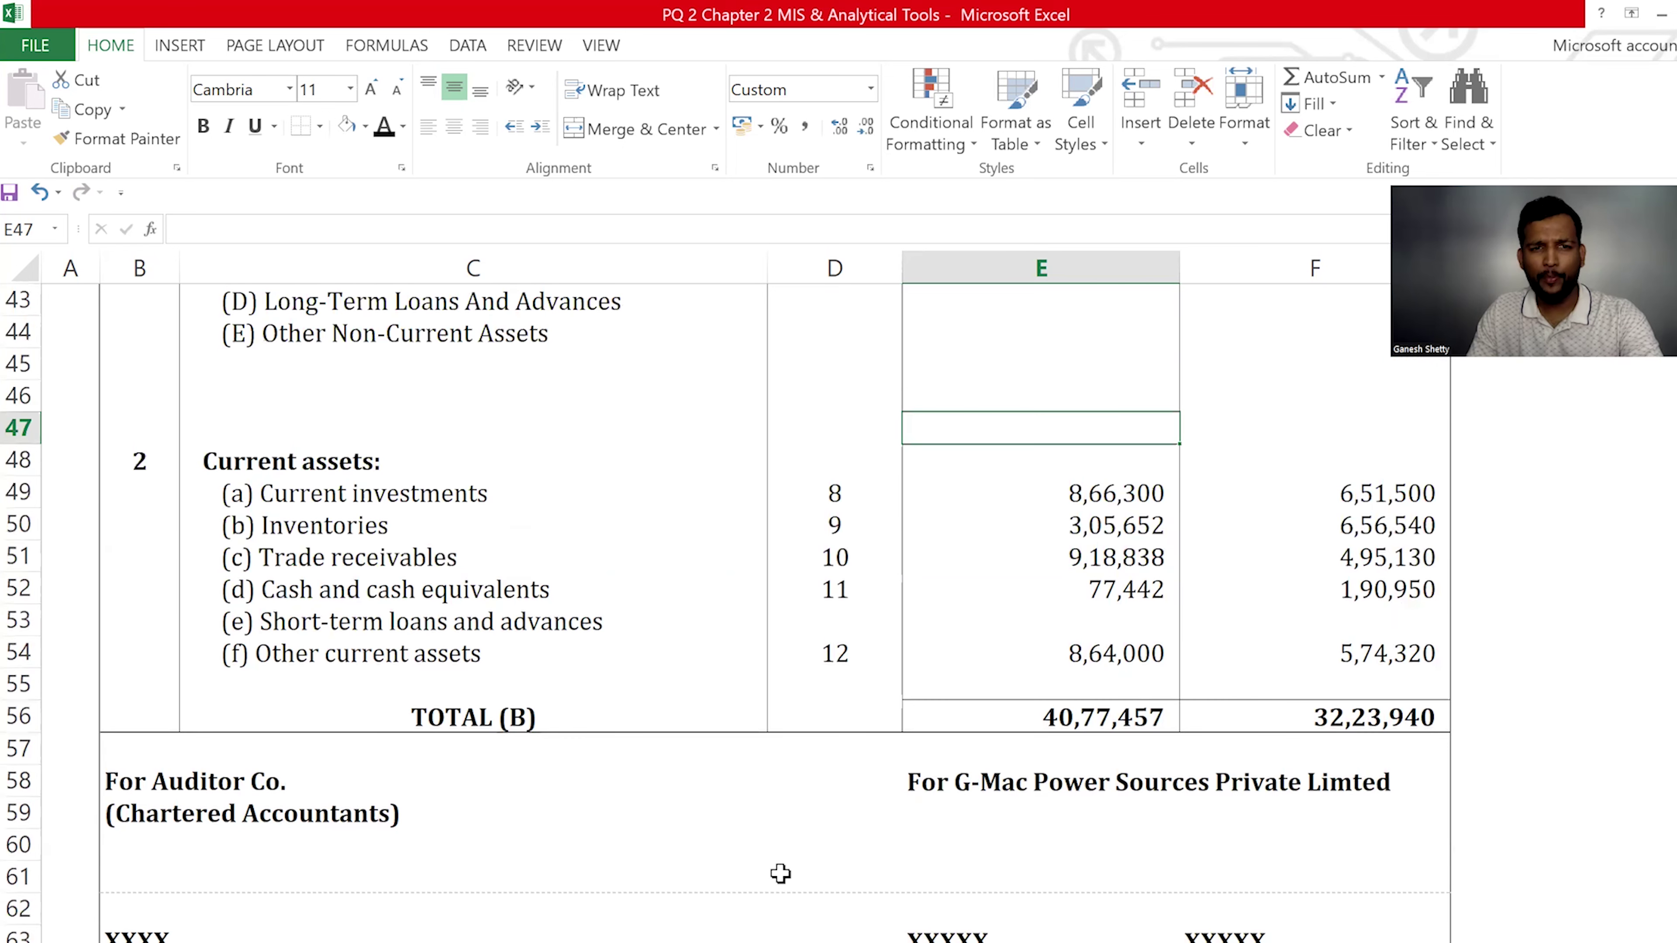
pyautogui.scroll(1, 765, 802)
pyautogui.scroll(-3, 764, 802)
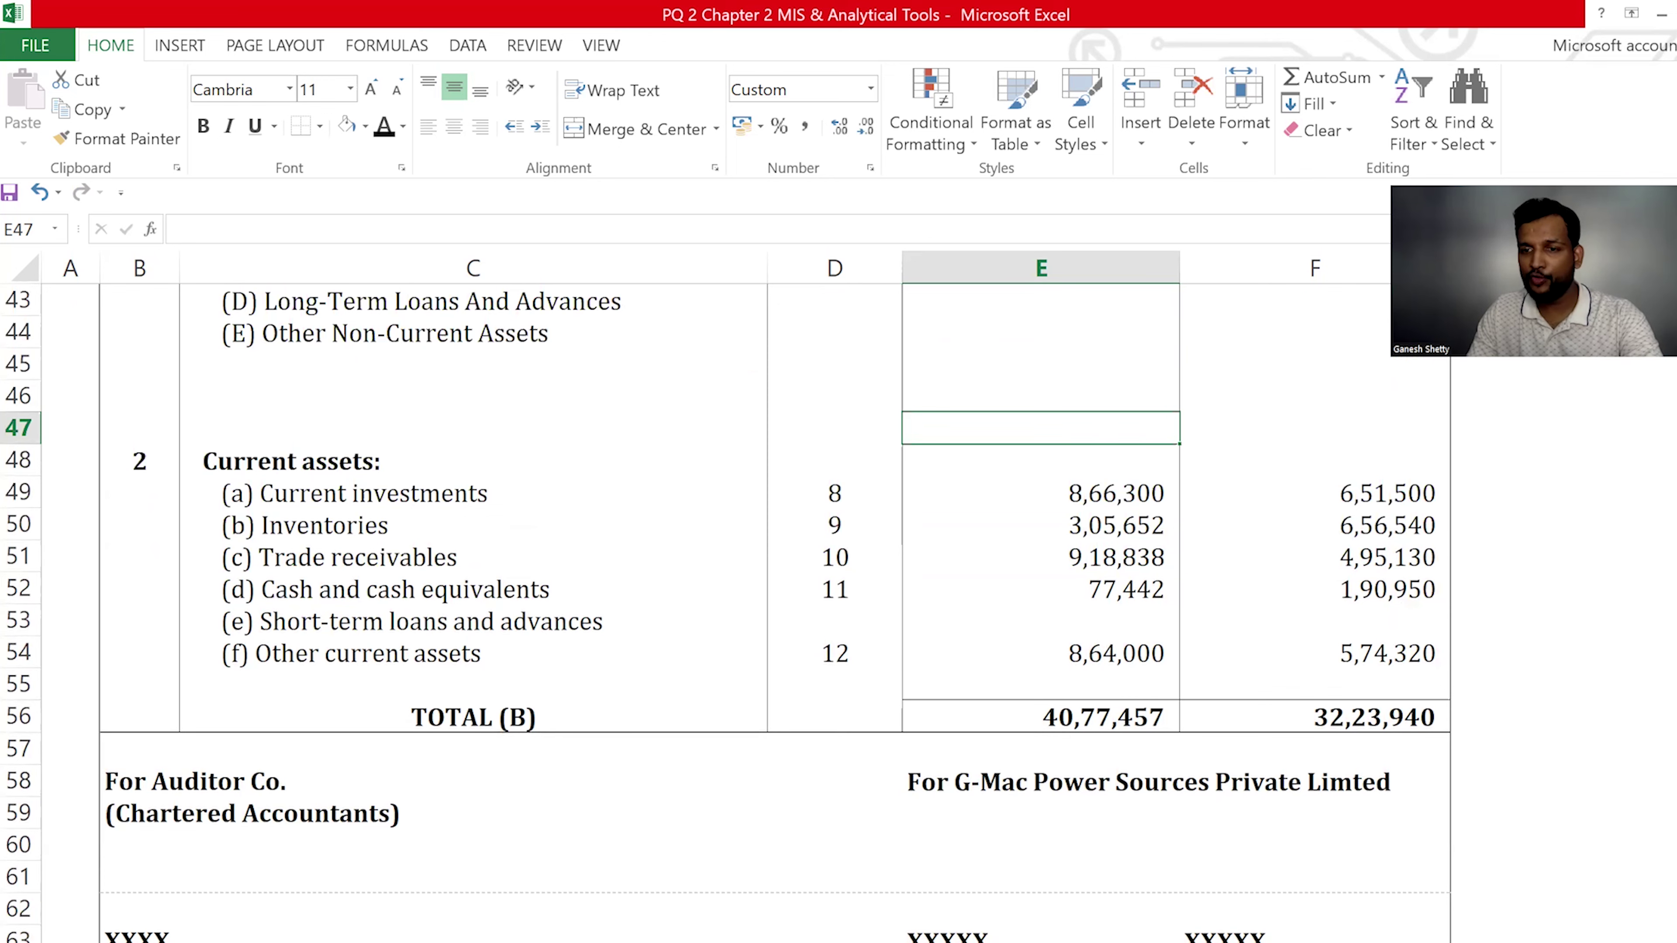
pyautogui.scroll(-1, 726, 594)
pyautogui.scroll(-1, 1065, 786)
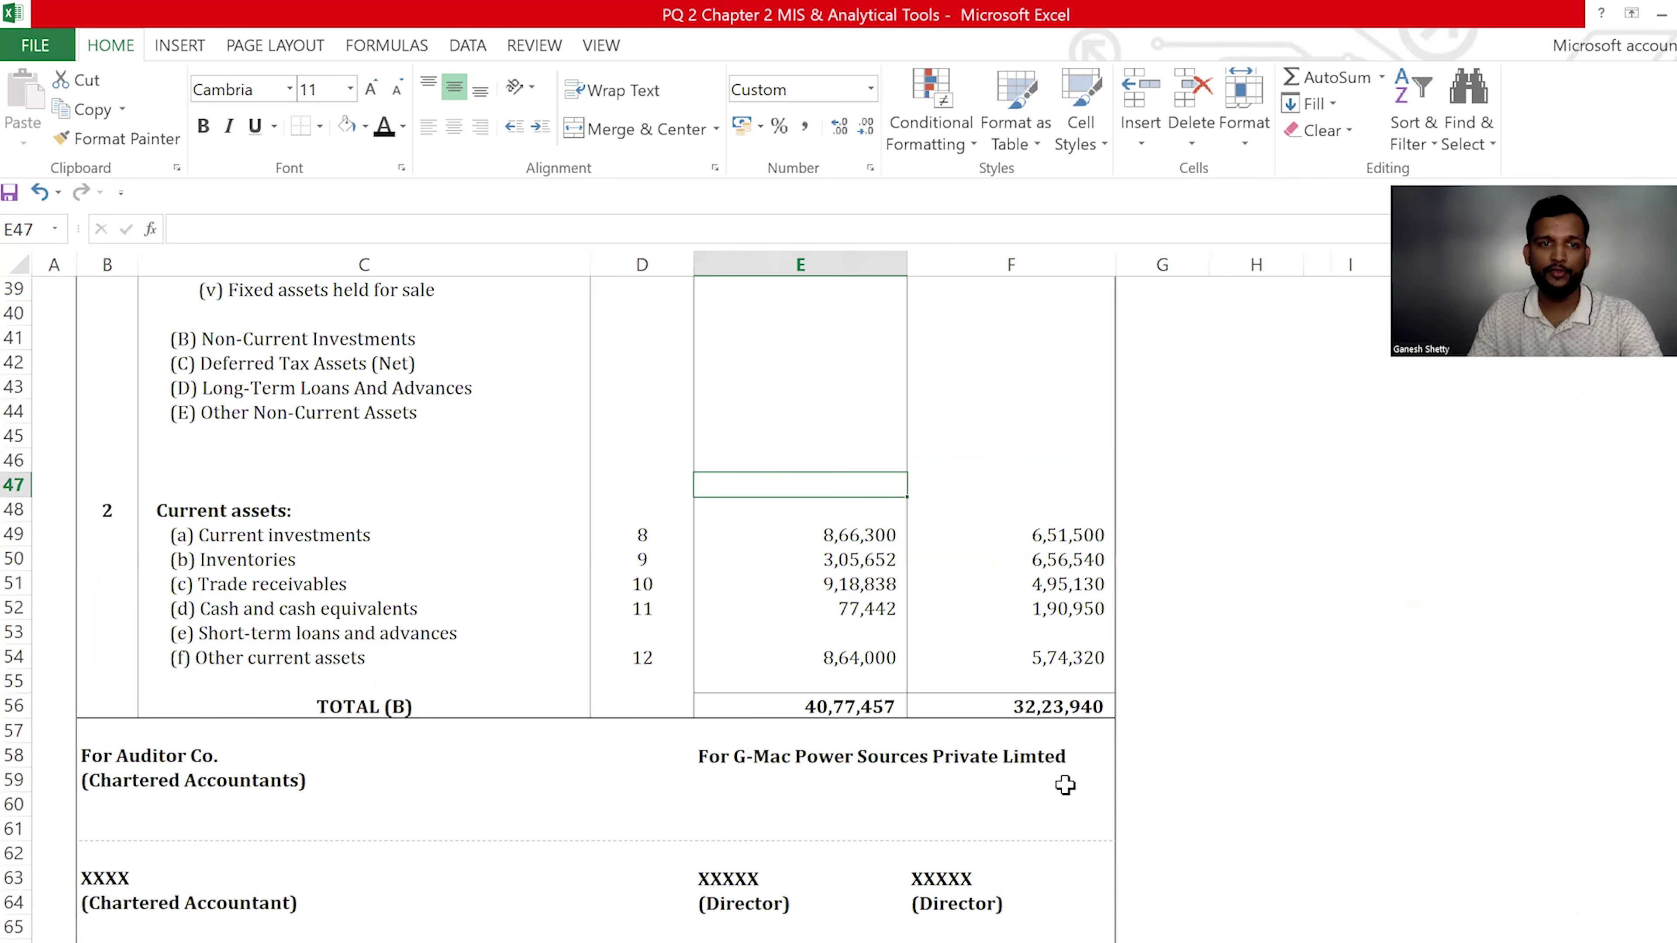
# Compare the dates in the balance sheet's title and column headings with the Date format standard in the browser
pyautogui.scroll(8, 680, 713)
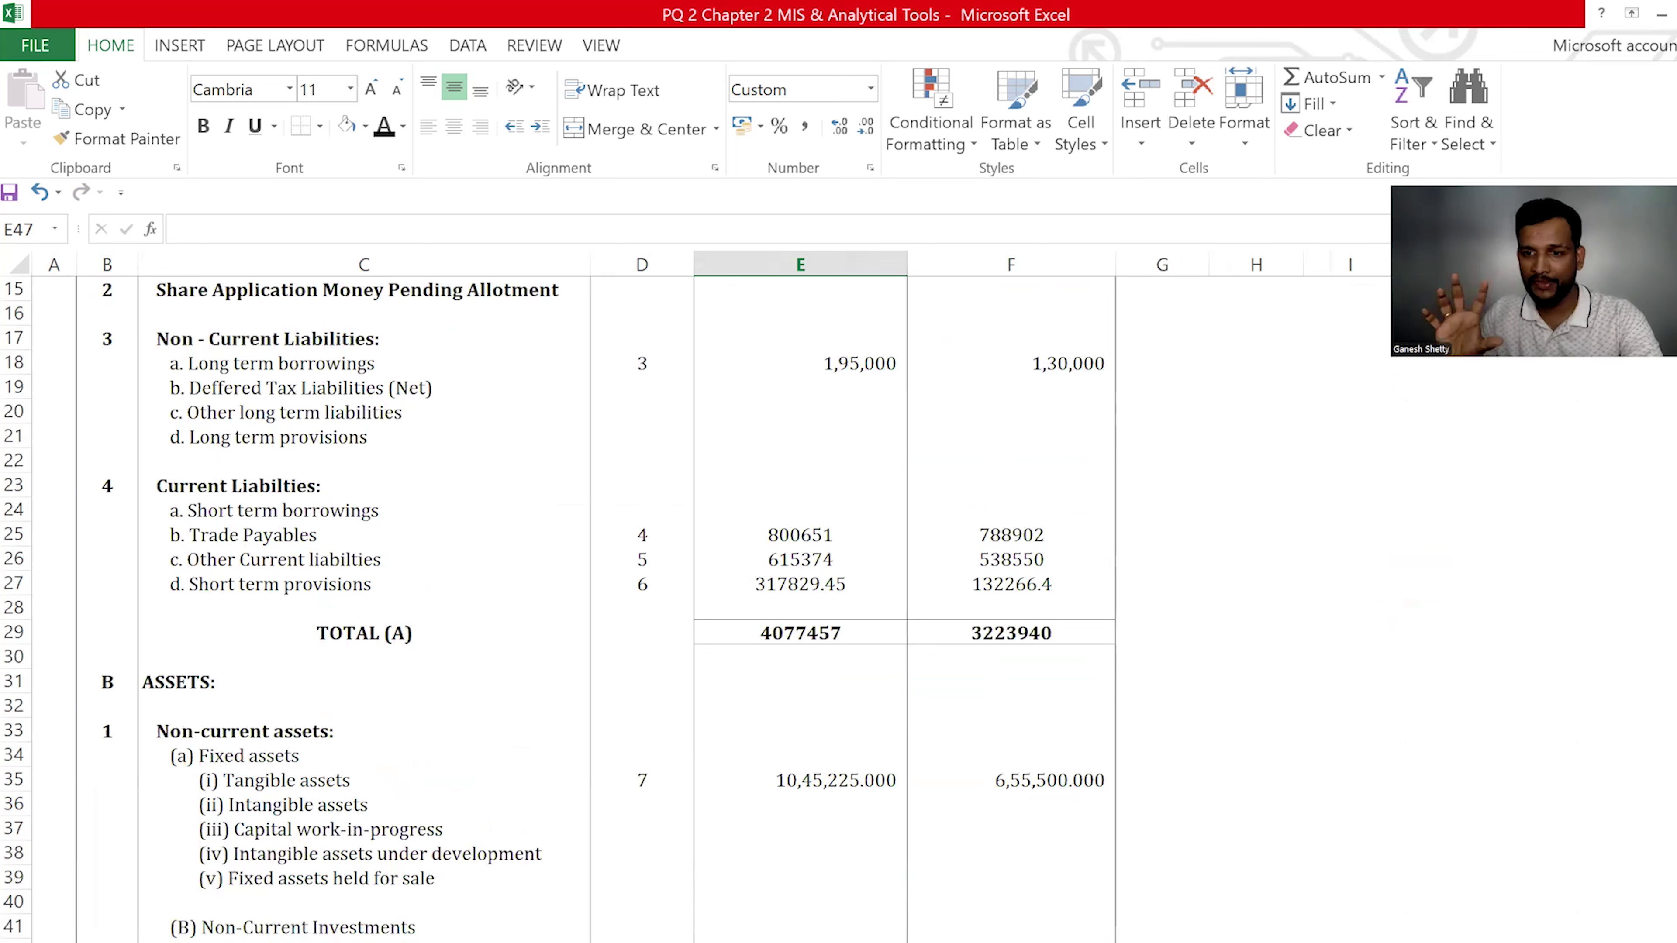
pyautogui.hotkey('alt', 'Tab')
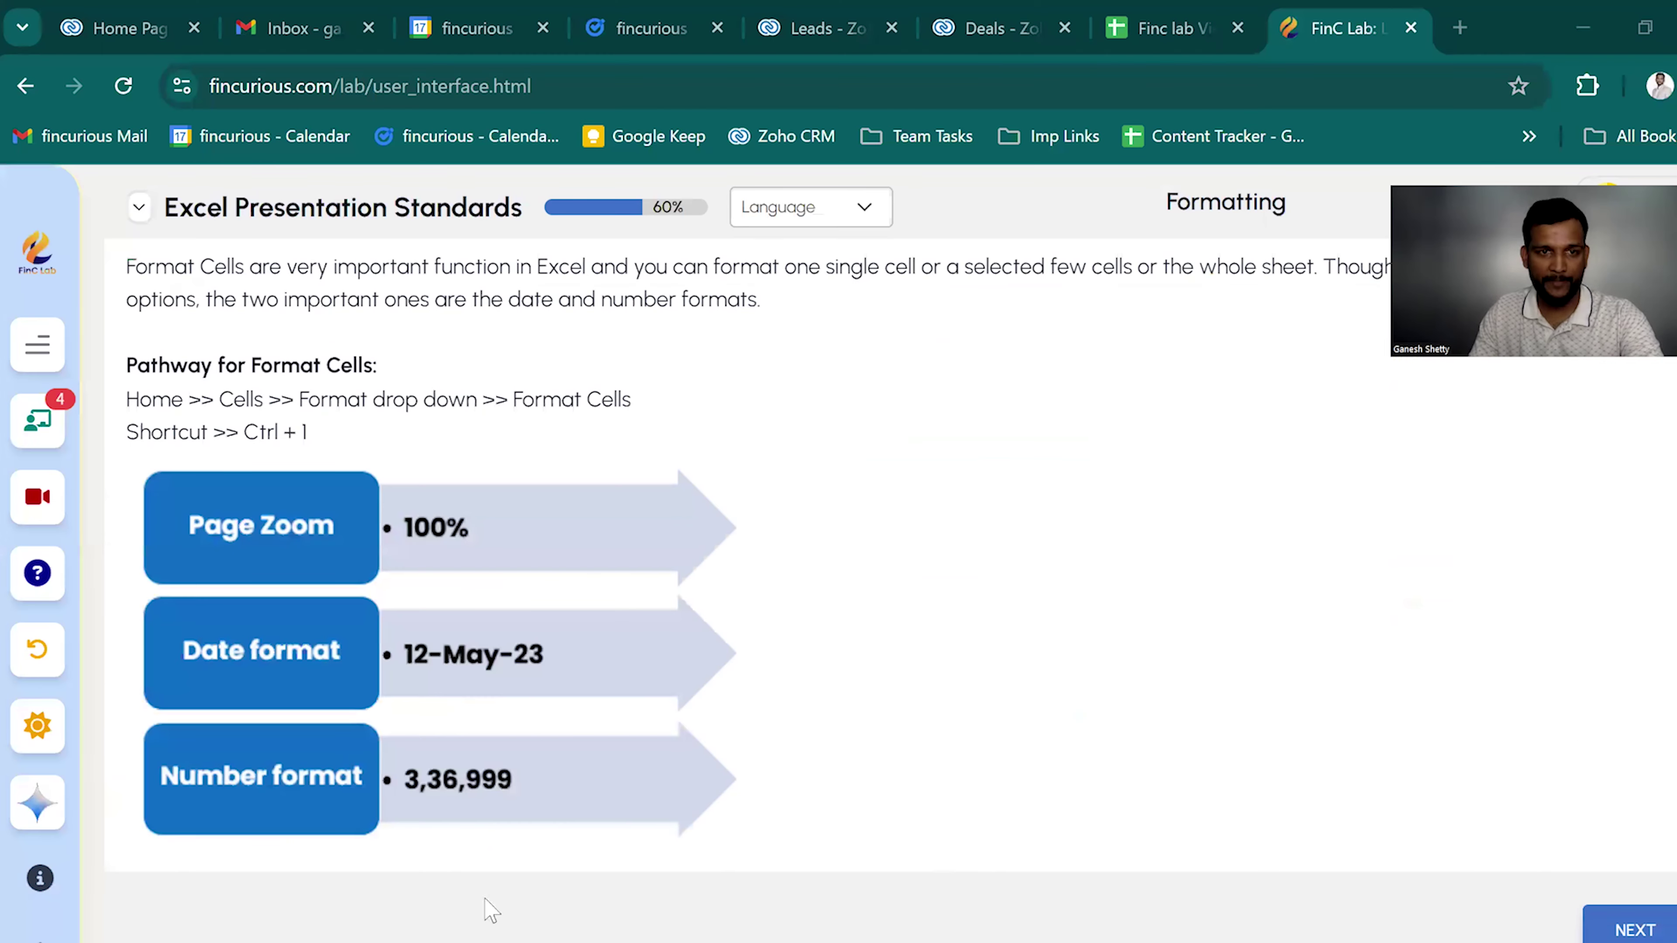
pyautogui.hotkey('alt', 'Tab')
pyautogui.hotkey('alt', 'Tab')
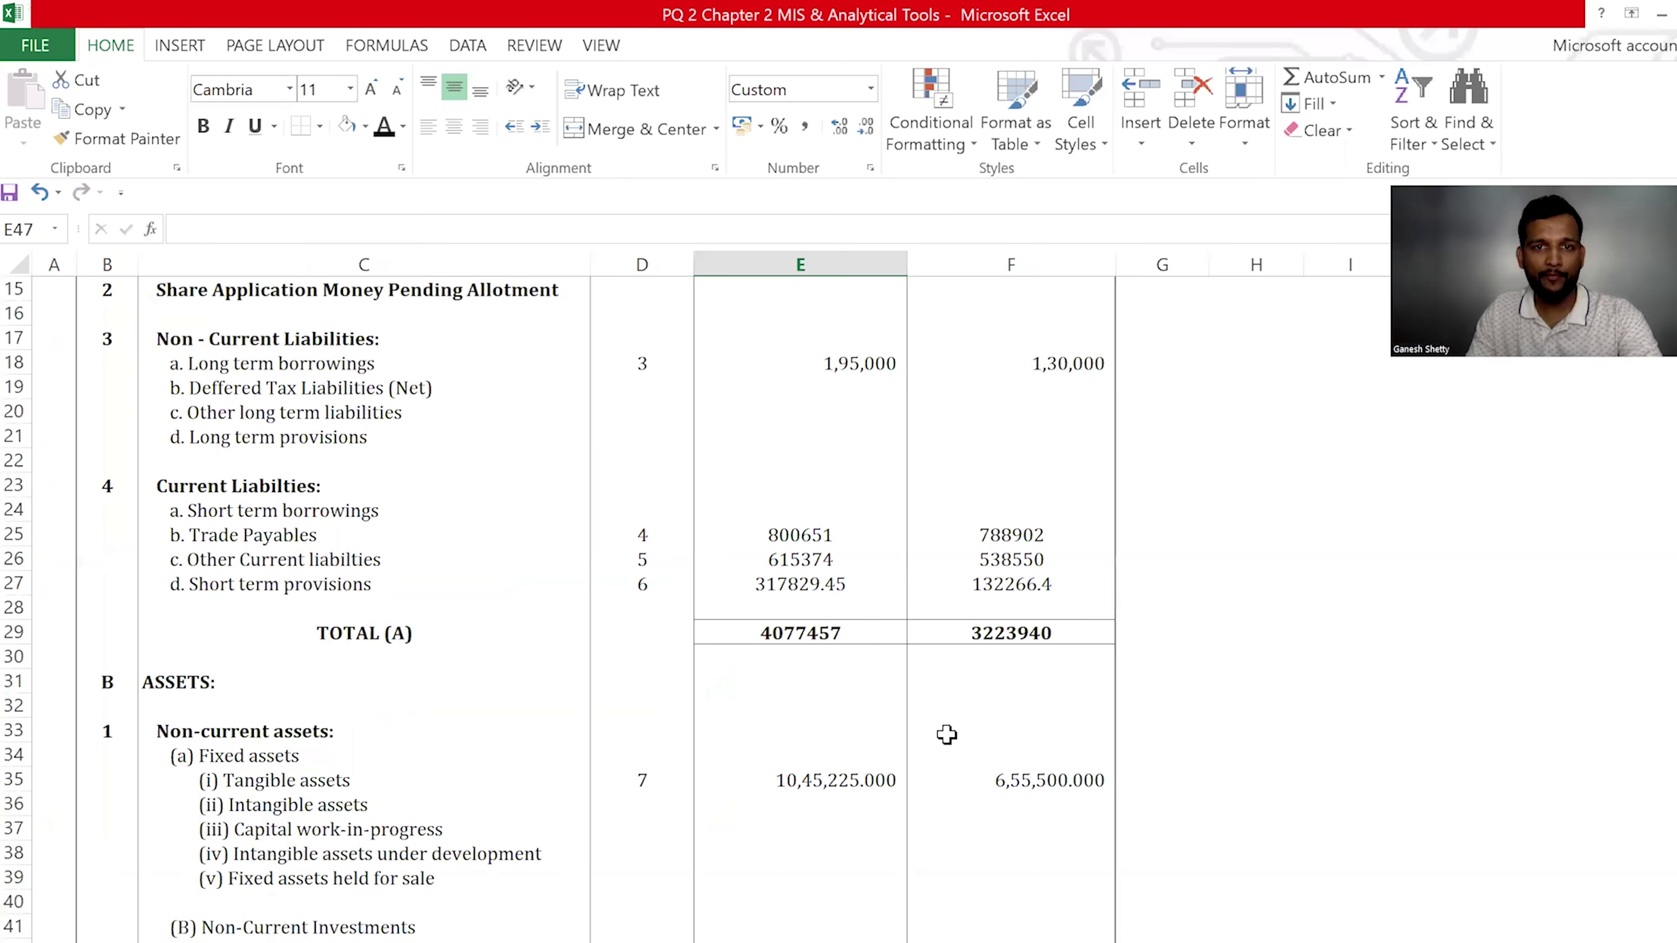
pyautogui.scroll(5, 903, 664)
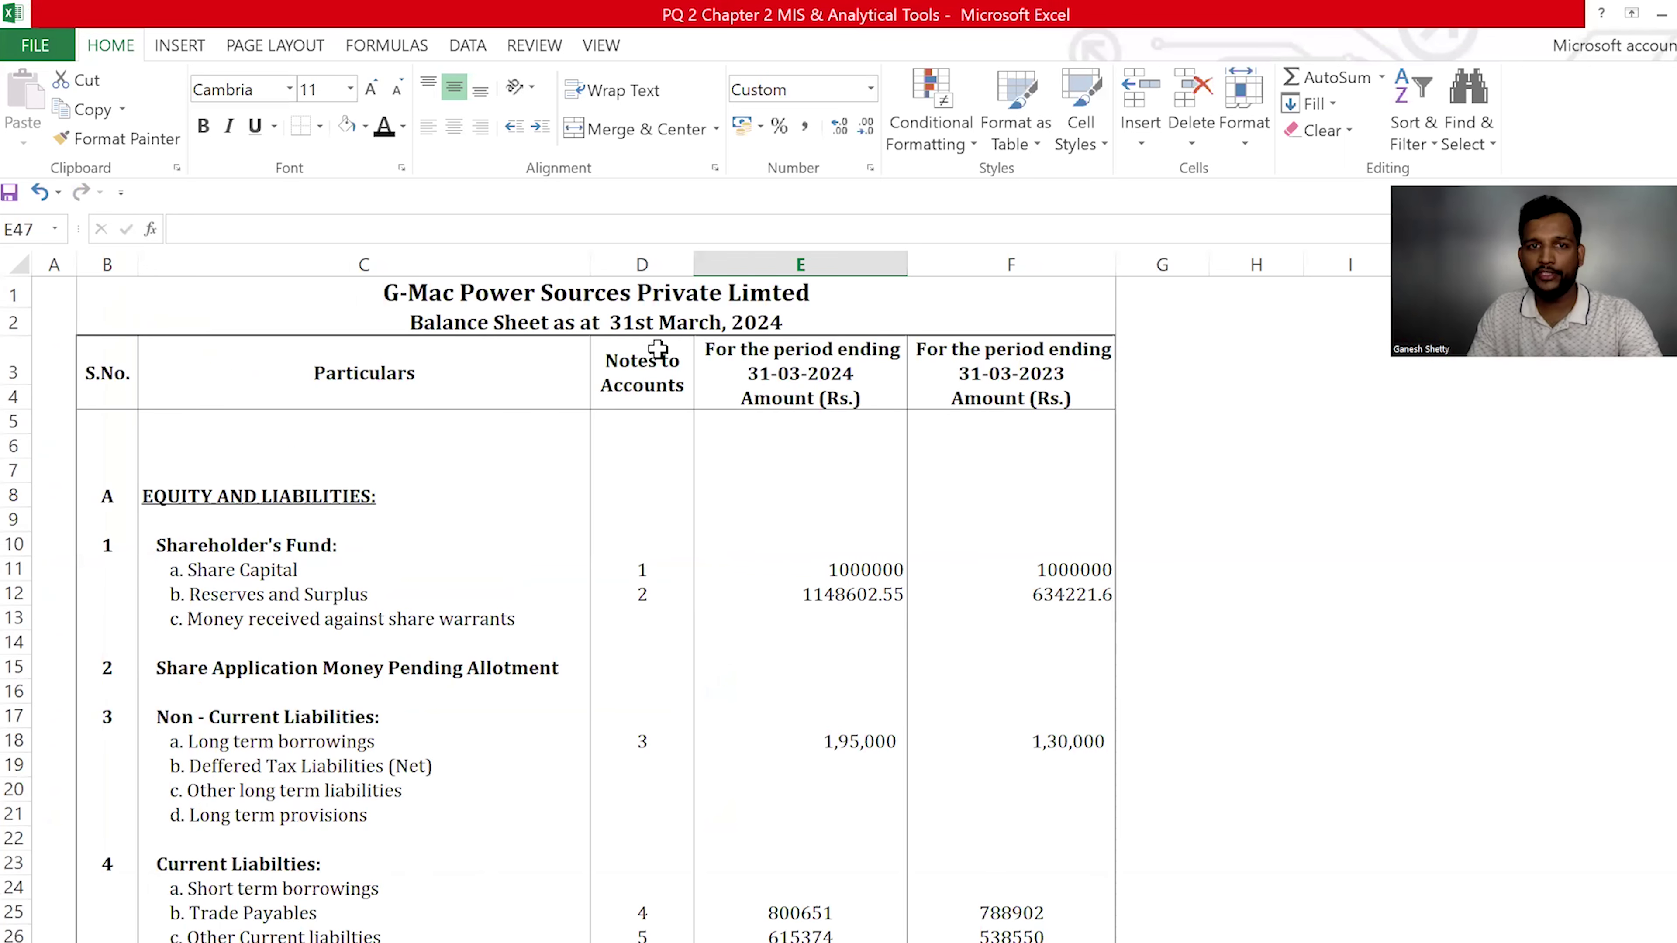
pyautogui.click(839, 393)
pyautogui.click(842, 369)
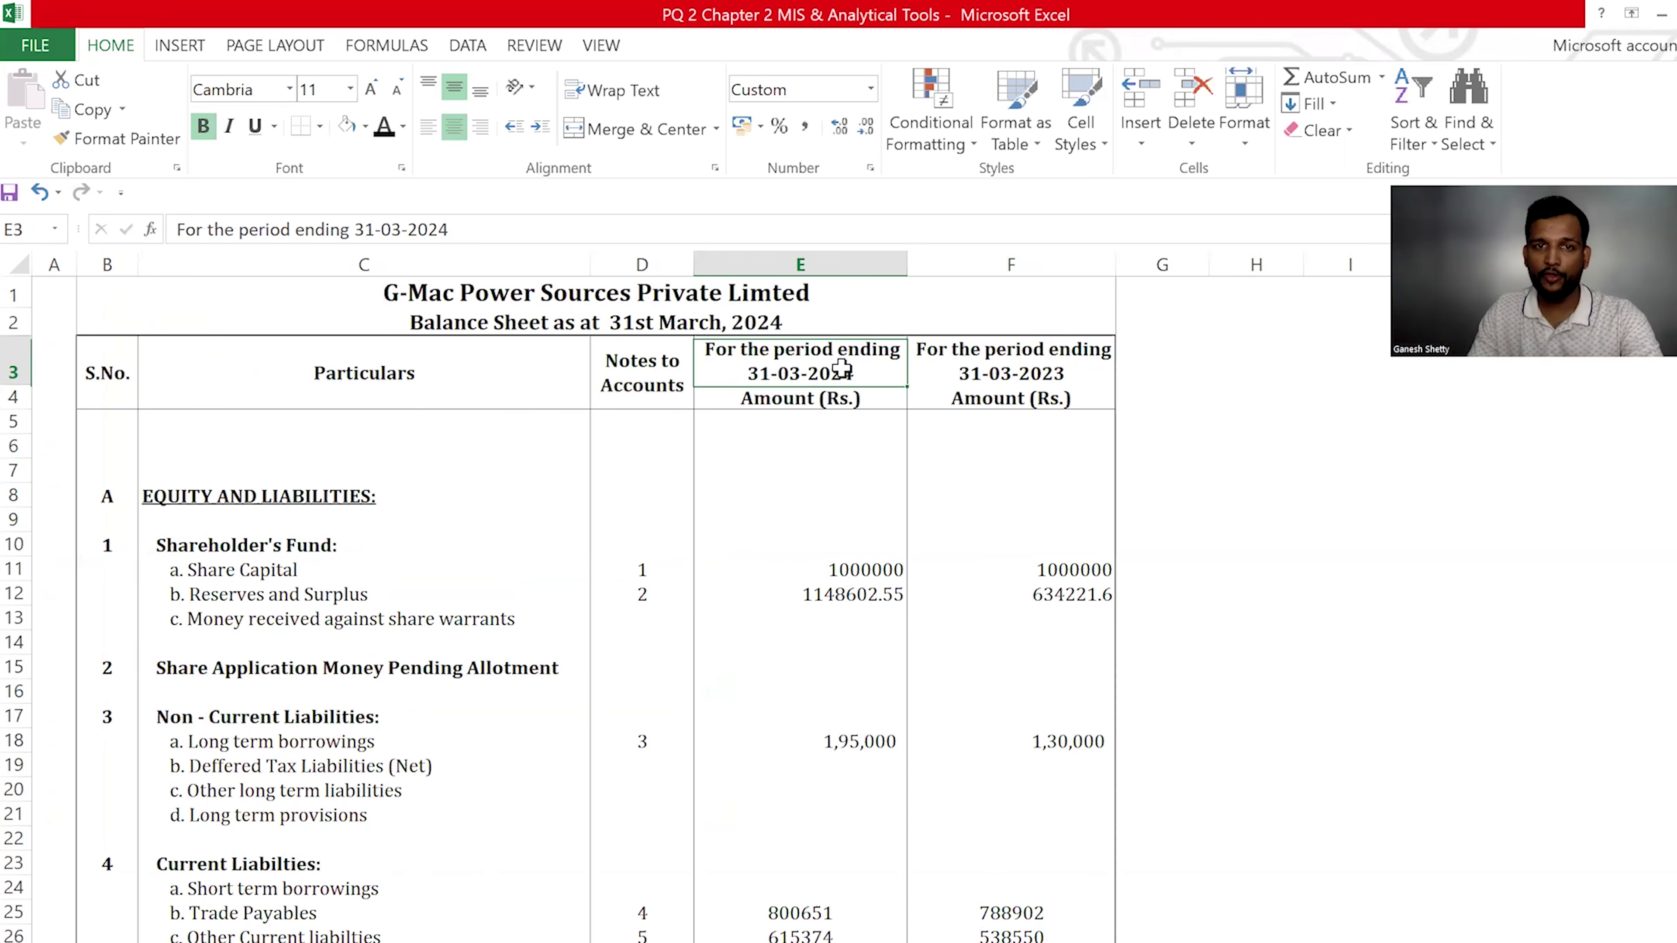
pyautogui.click(801, 322)
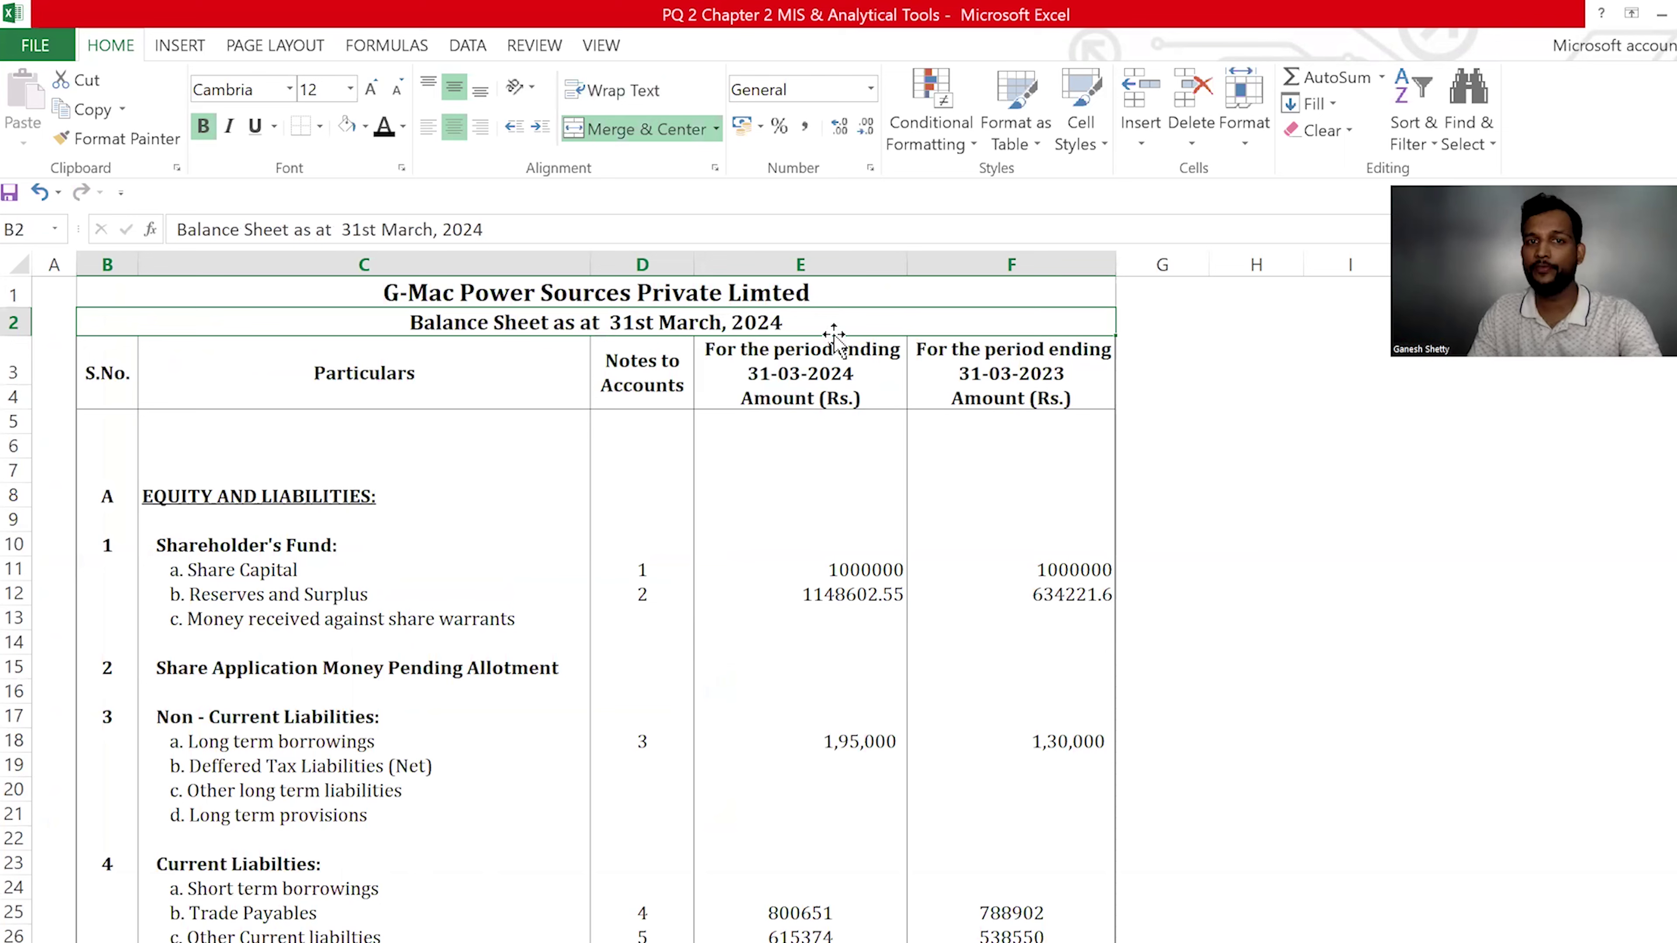
# Change the period-end date in the E3 column heading to 31-Mar-2024
pyautogui.click(829, 369)
pyautogui.press('Left')
pyautogui.press('Left')
pyautogui.press('Left')
pyautogui.hotkey('shift', 'Left')
pyautogui.hotkey('shift', 'Left')
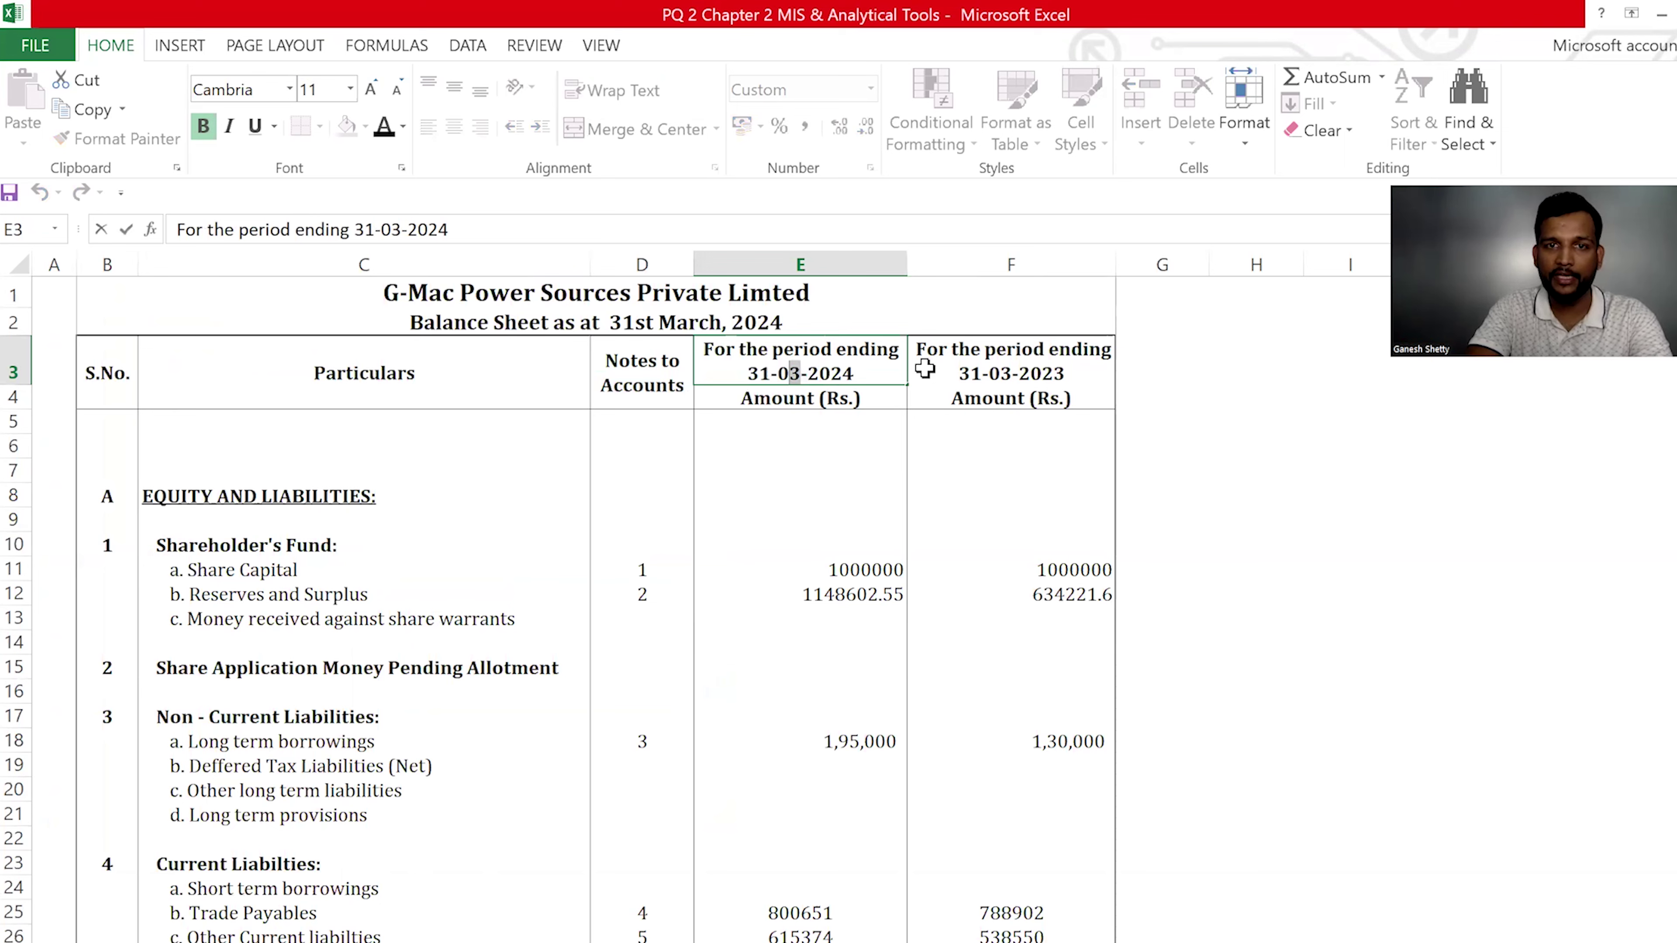
pyautogui.write('Mar')
pyautogui.press('Return')
pyautogui.press('Up')
# Change the period-end date in the F3 column heading to 31-Mar-2023 and wrap the cell's text
pyautogui.click(925, 368)
pyautogui.press('F2')
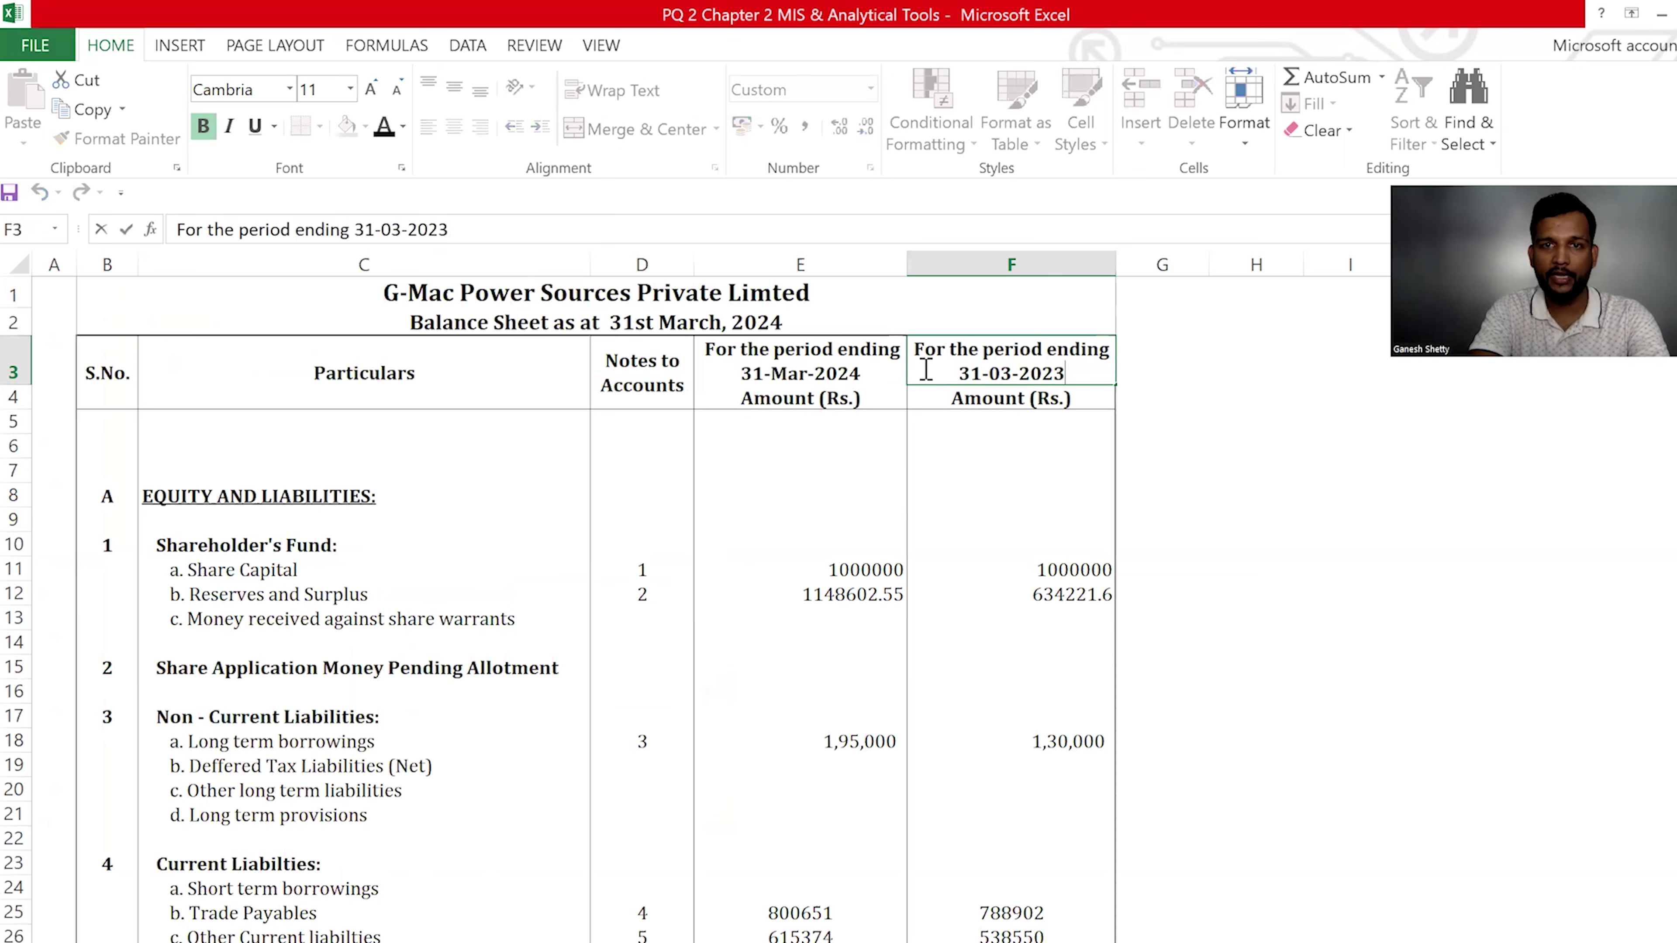
pyautogui.hotkey('shift', 'Left')
pyautogui.hotkey('shift', 'Left')
pyautogui.write('Mar')
pyautogui.press('Return')
pyautogui.press('Up')
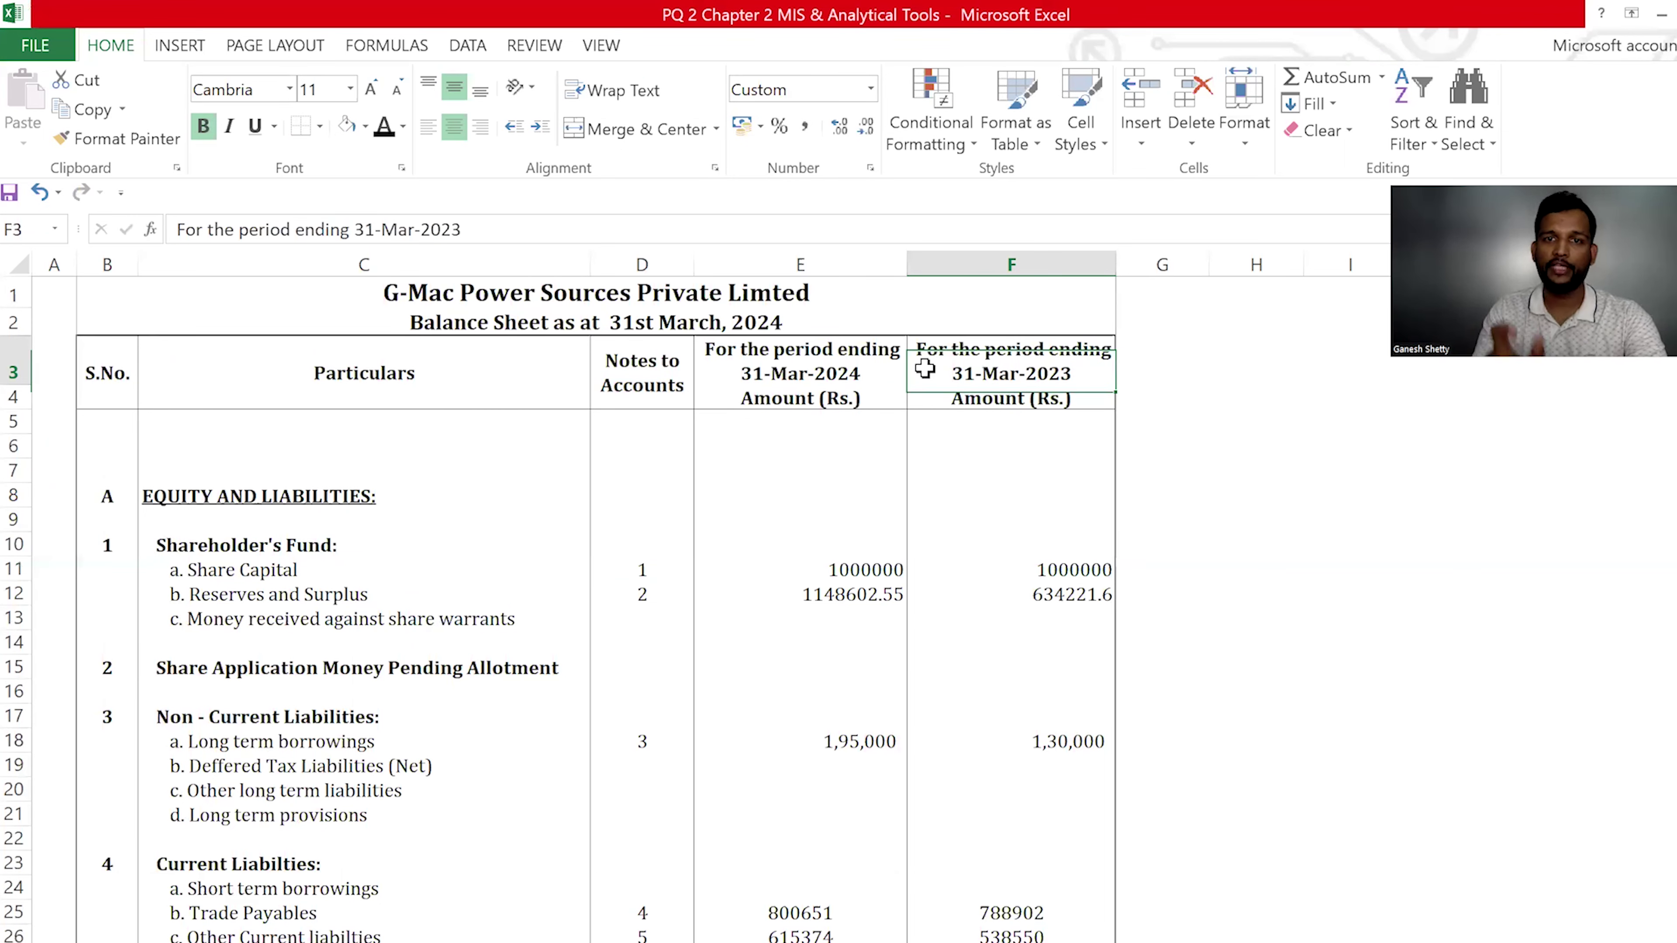
pyautogui.hotkey('alt', 'h')
pyautogui.press('w')
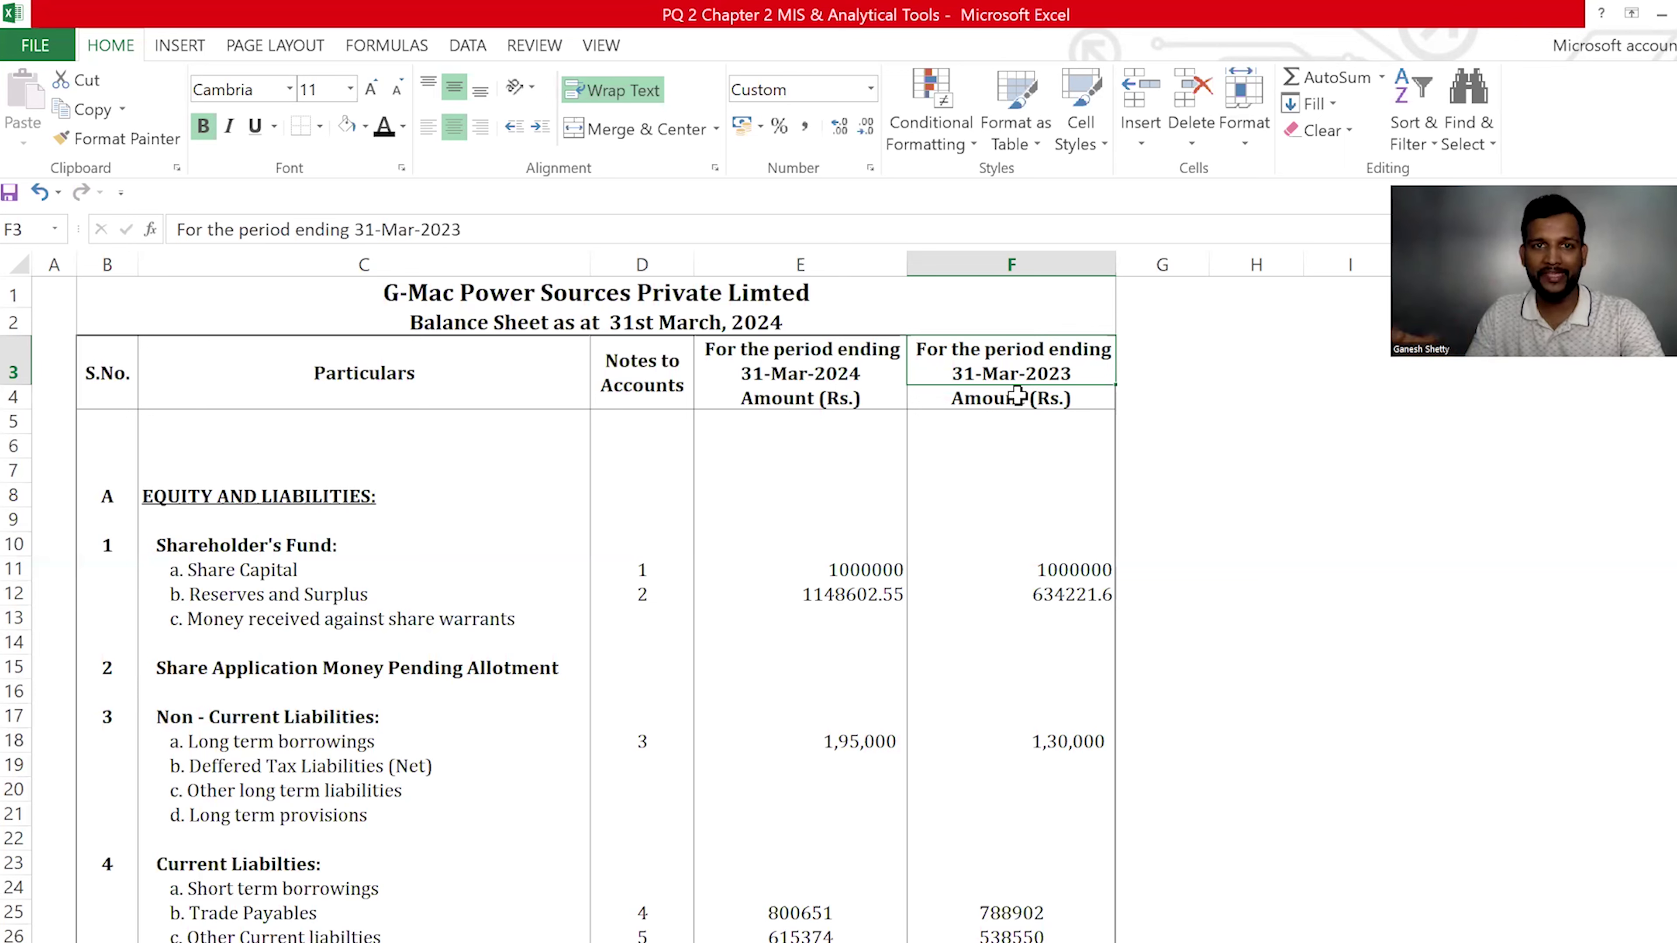
# Check the title date in B2 and the rest of the balance sheet, and switch to the formatting standards in the browser
pyautogui.click(632, 329)
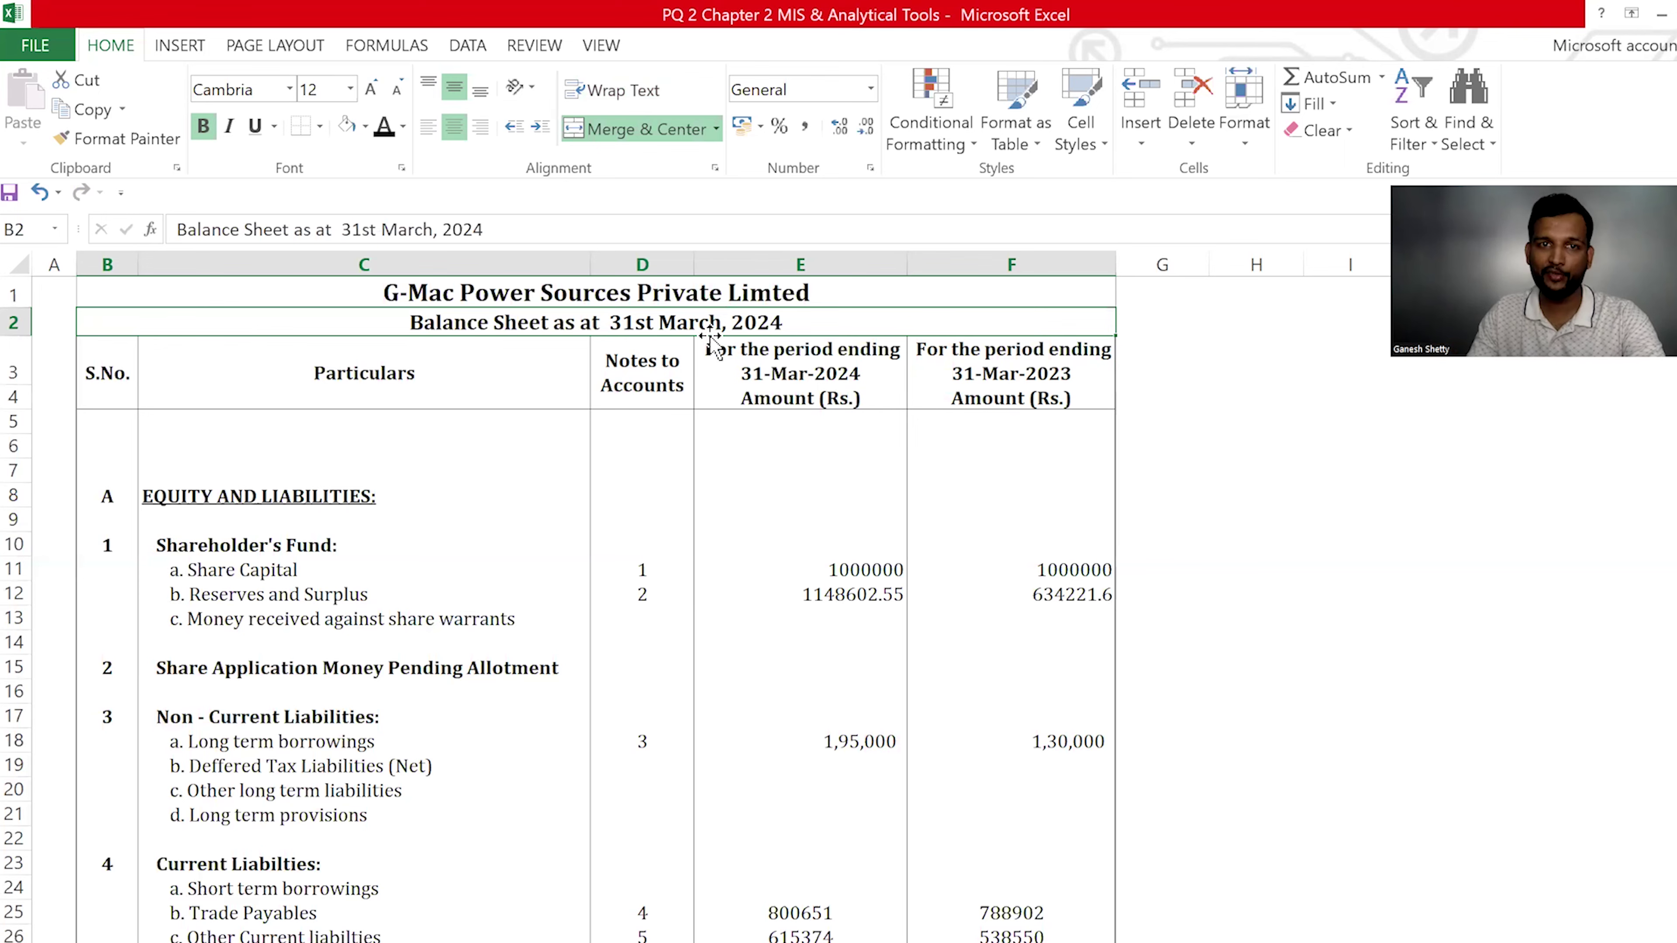
pyautogui.scroll(-11, 850, 706)
pyautogui.scroll(-3, 849, 705)
pyautogui.hotkey('alt', 'Tab')
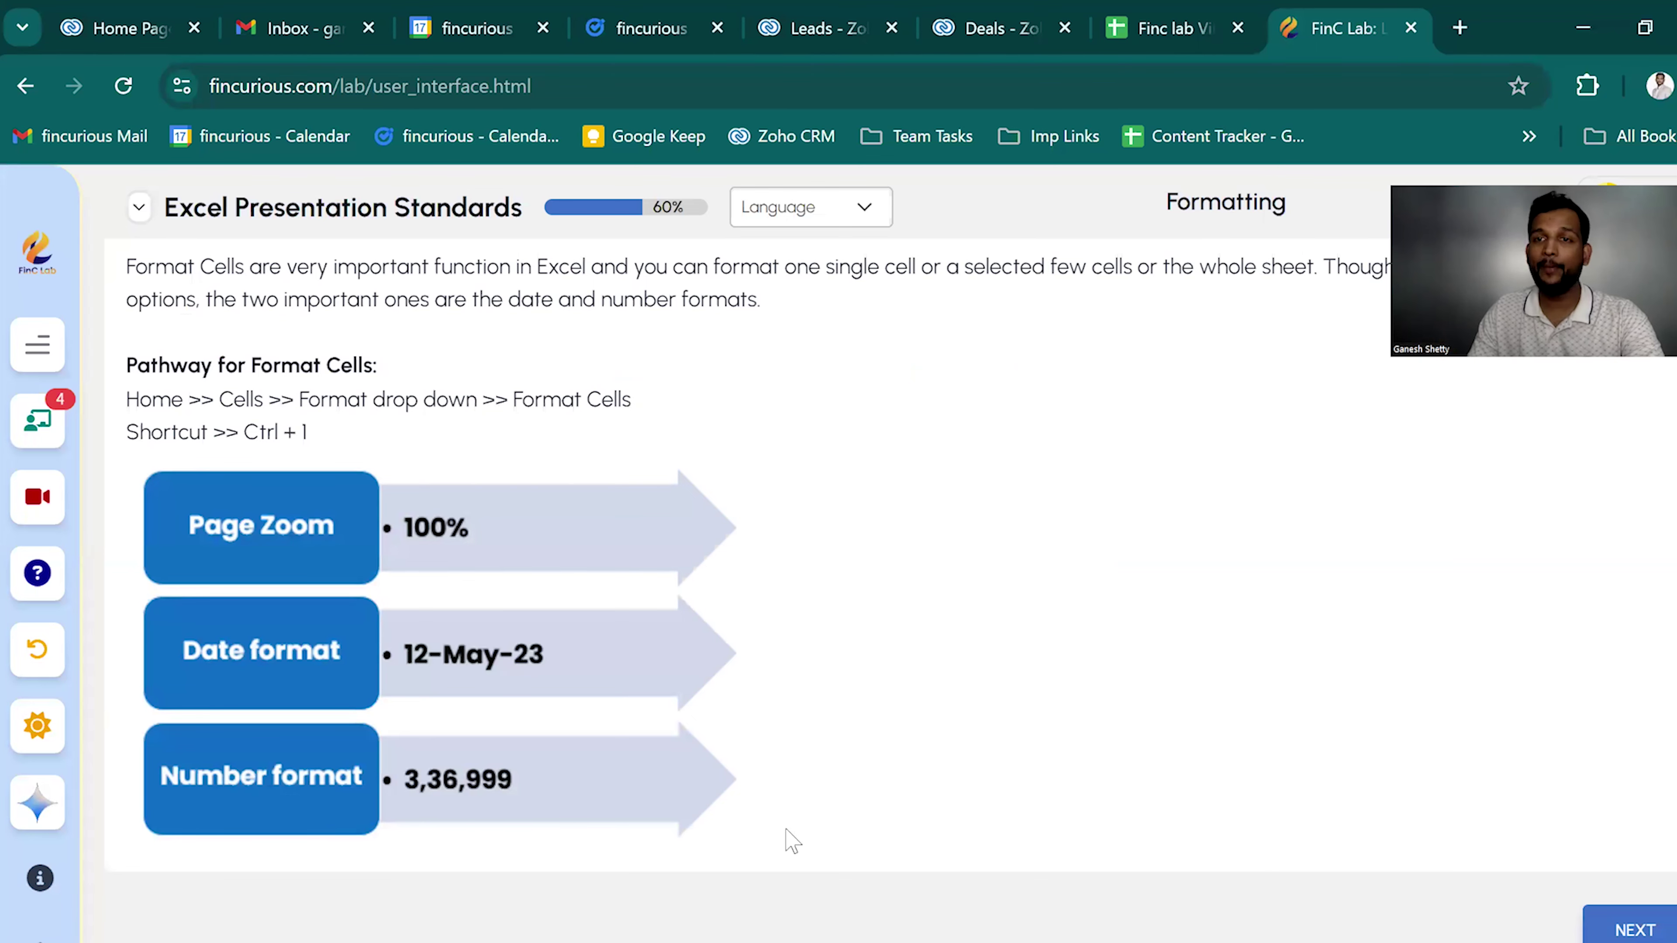
# Switch to the workbook and compare the number formats of the amounts in columns E and F throughout the balance sheet
pyautogui.hotkey('alt', 'Tab')
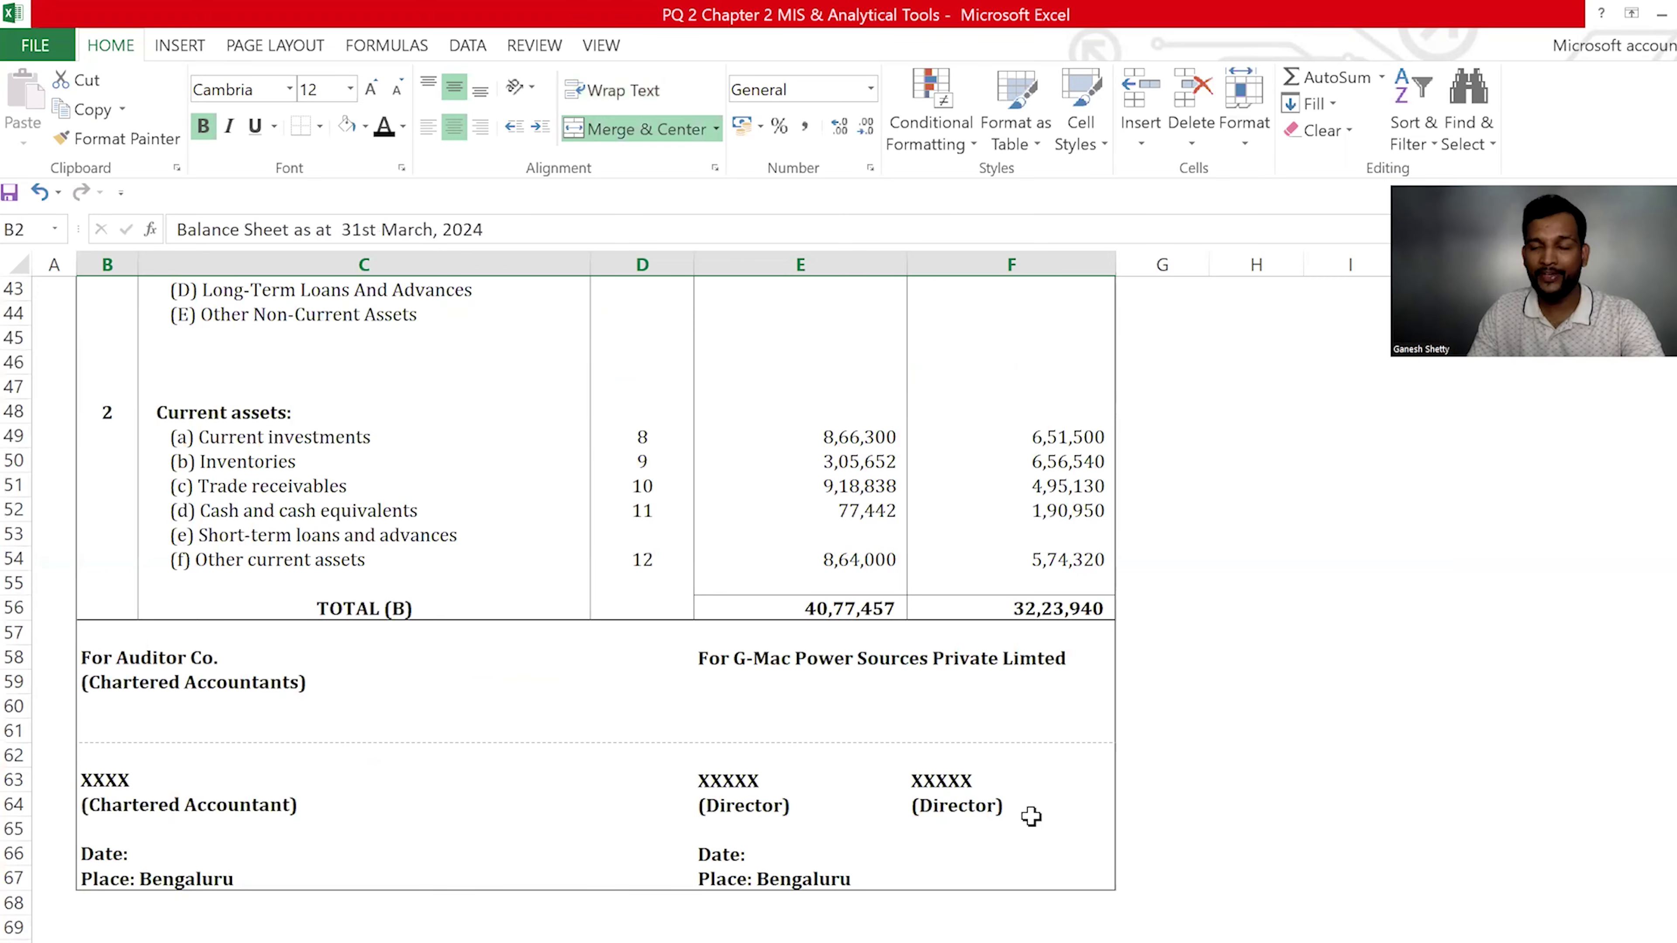
pyautogui.scroll(4, 1254, 799)
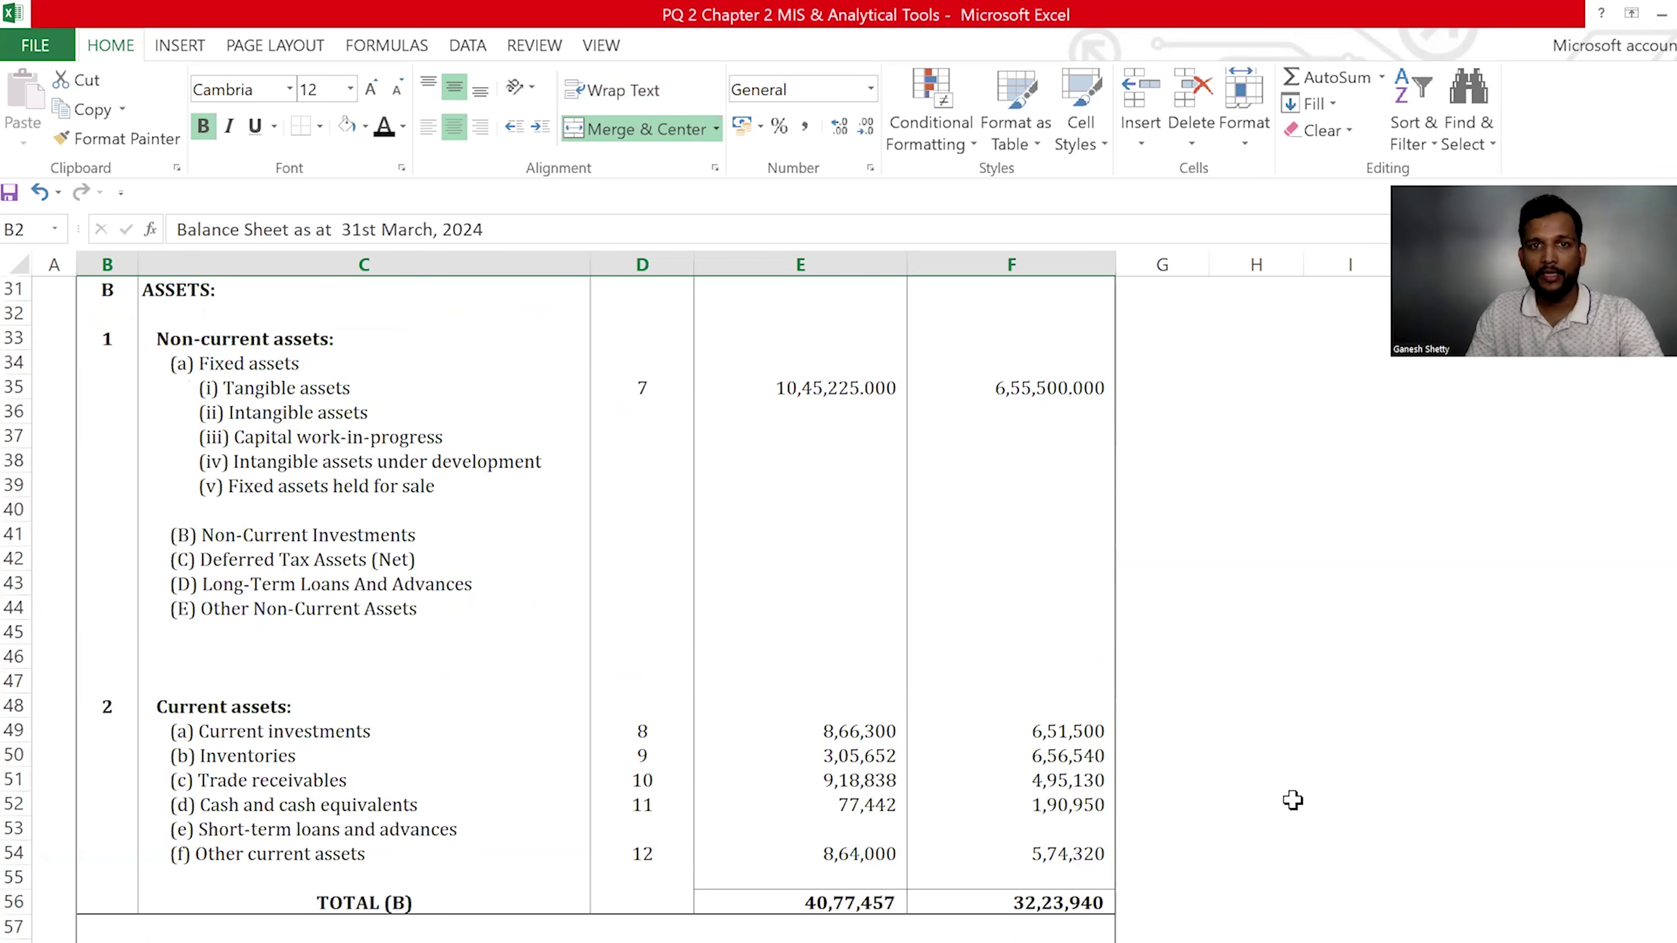
pyautogui.moveTo(852, 735); pyautogui.dragTo(851, 827)
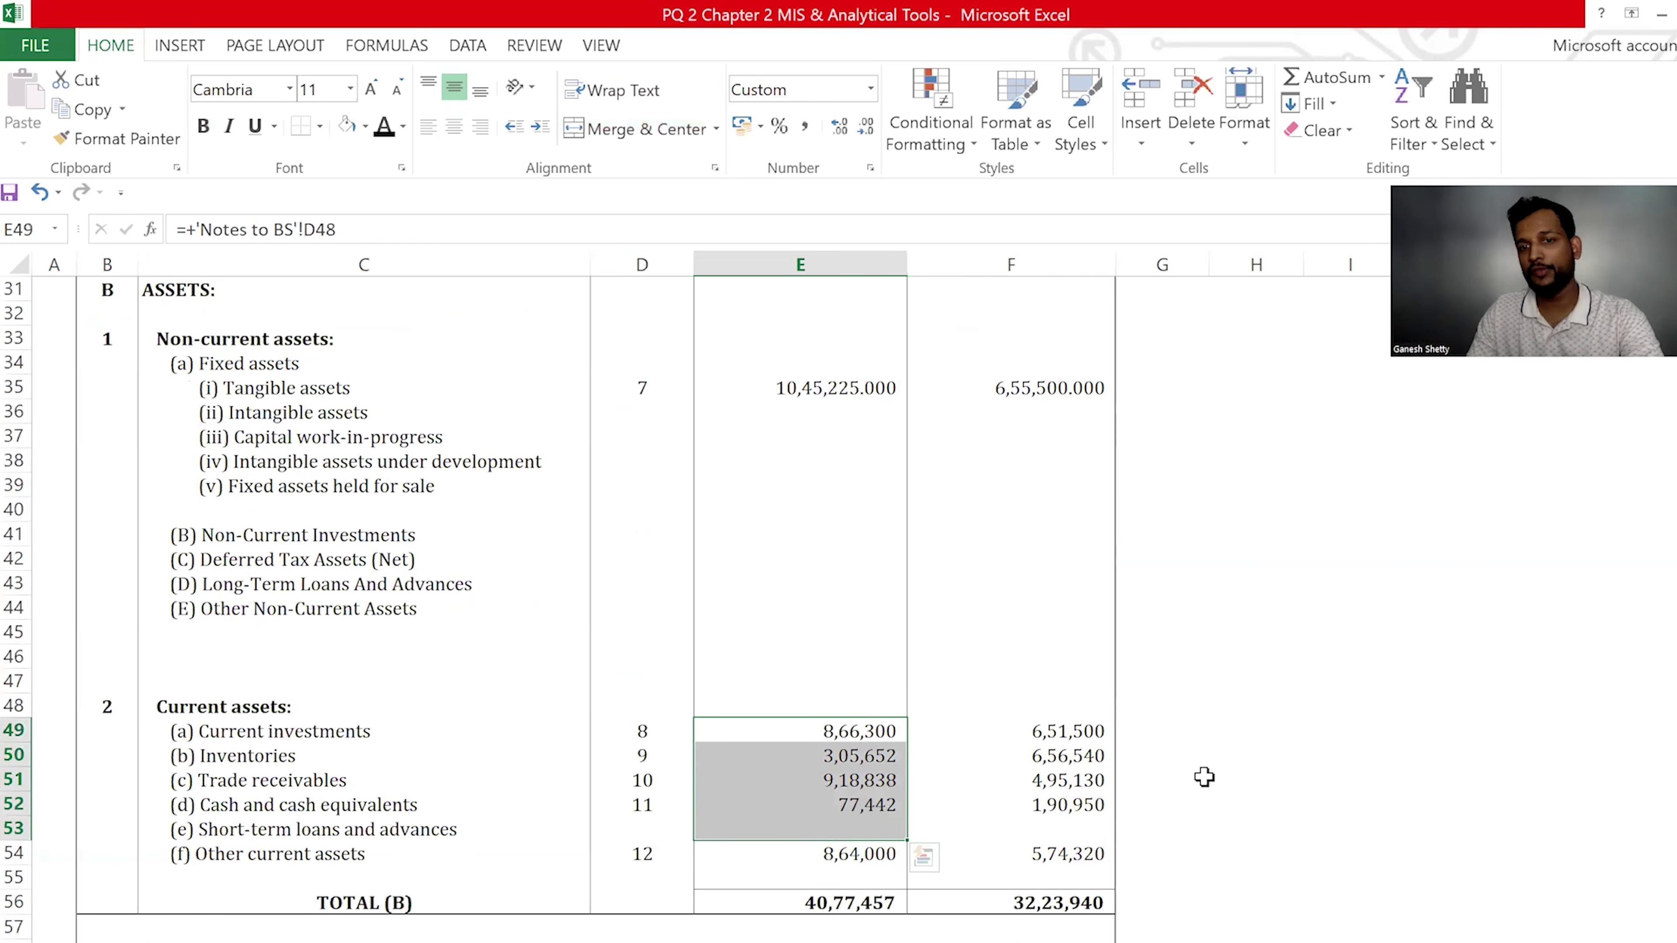
pyautogui.scroll(4, 925, 678)
pyautogui.click(857, 684)
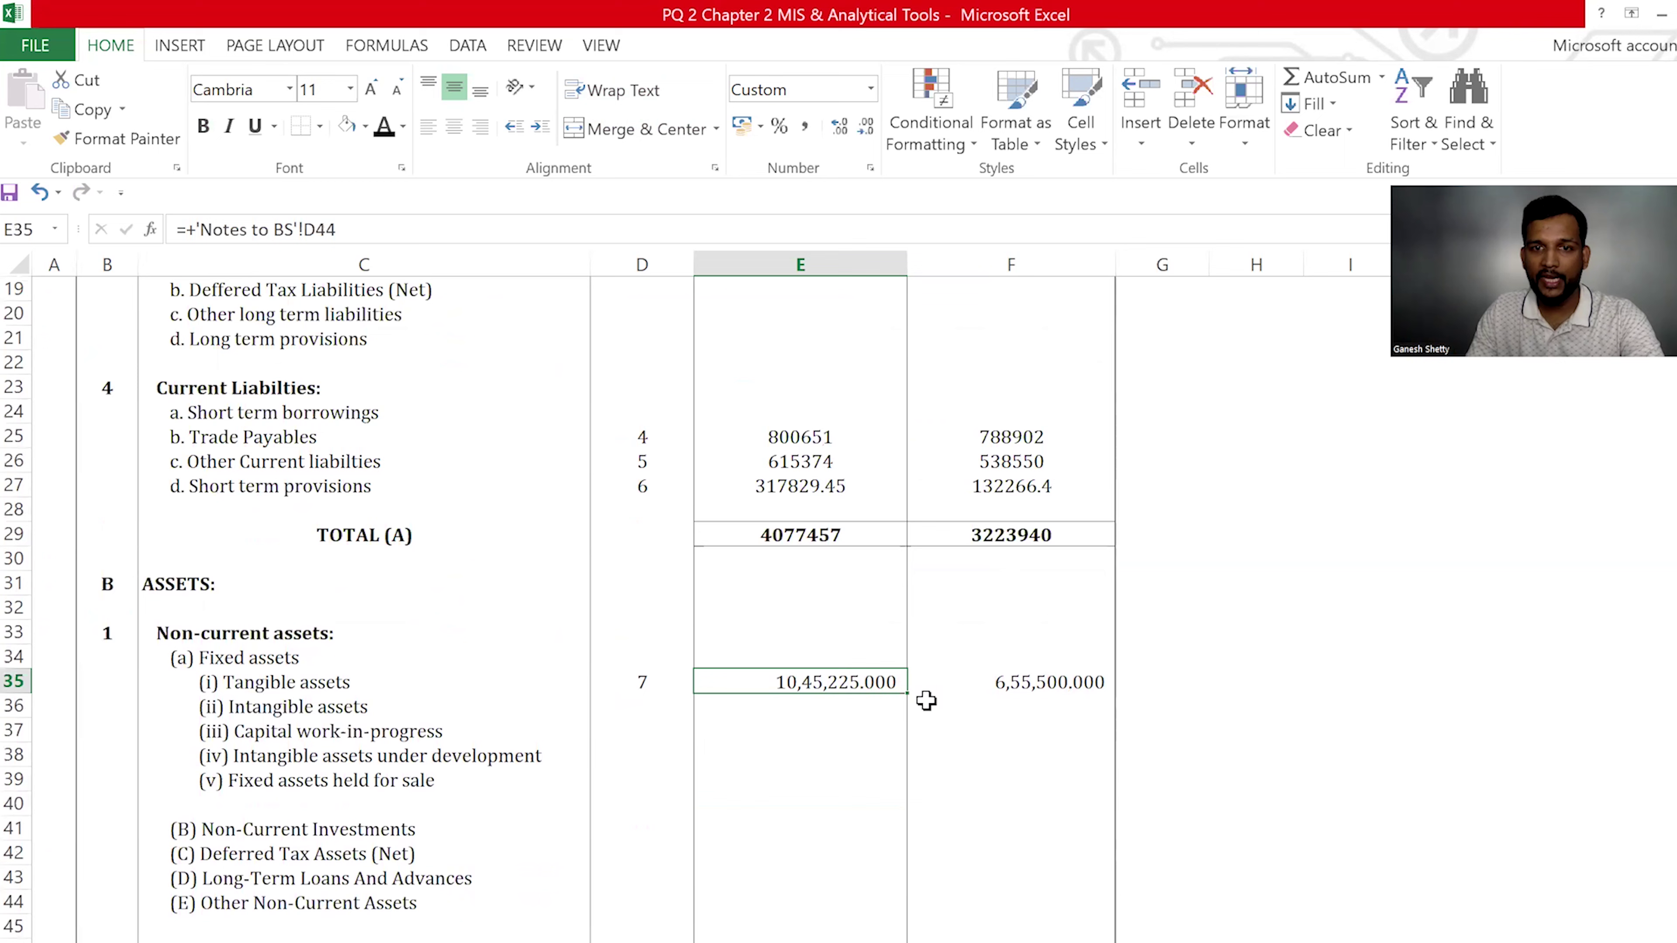
pyautogui.scroll(2, 1047, 703)
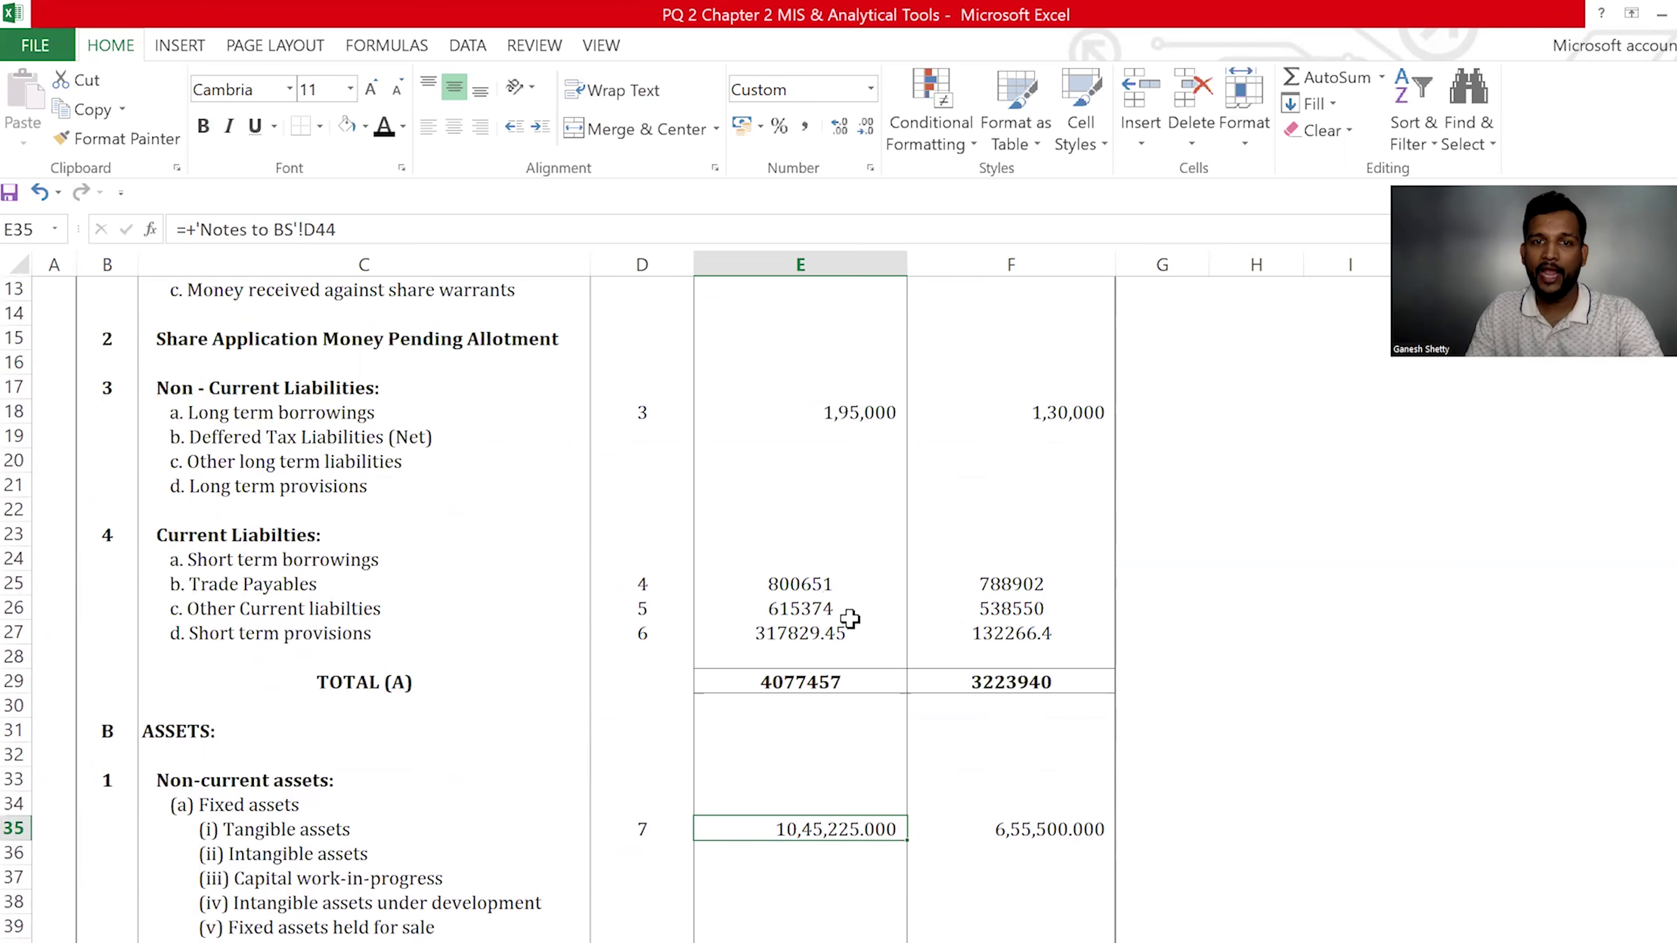
pyautogui.click(846, 581)
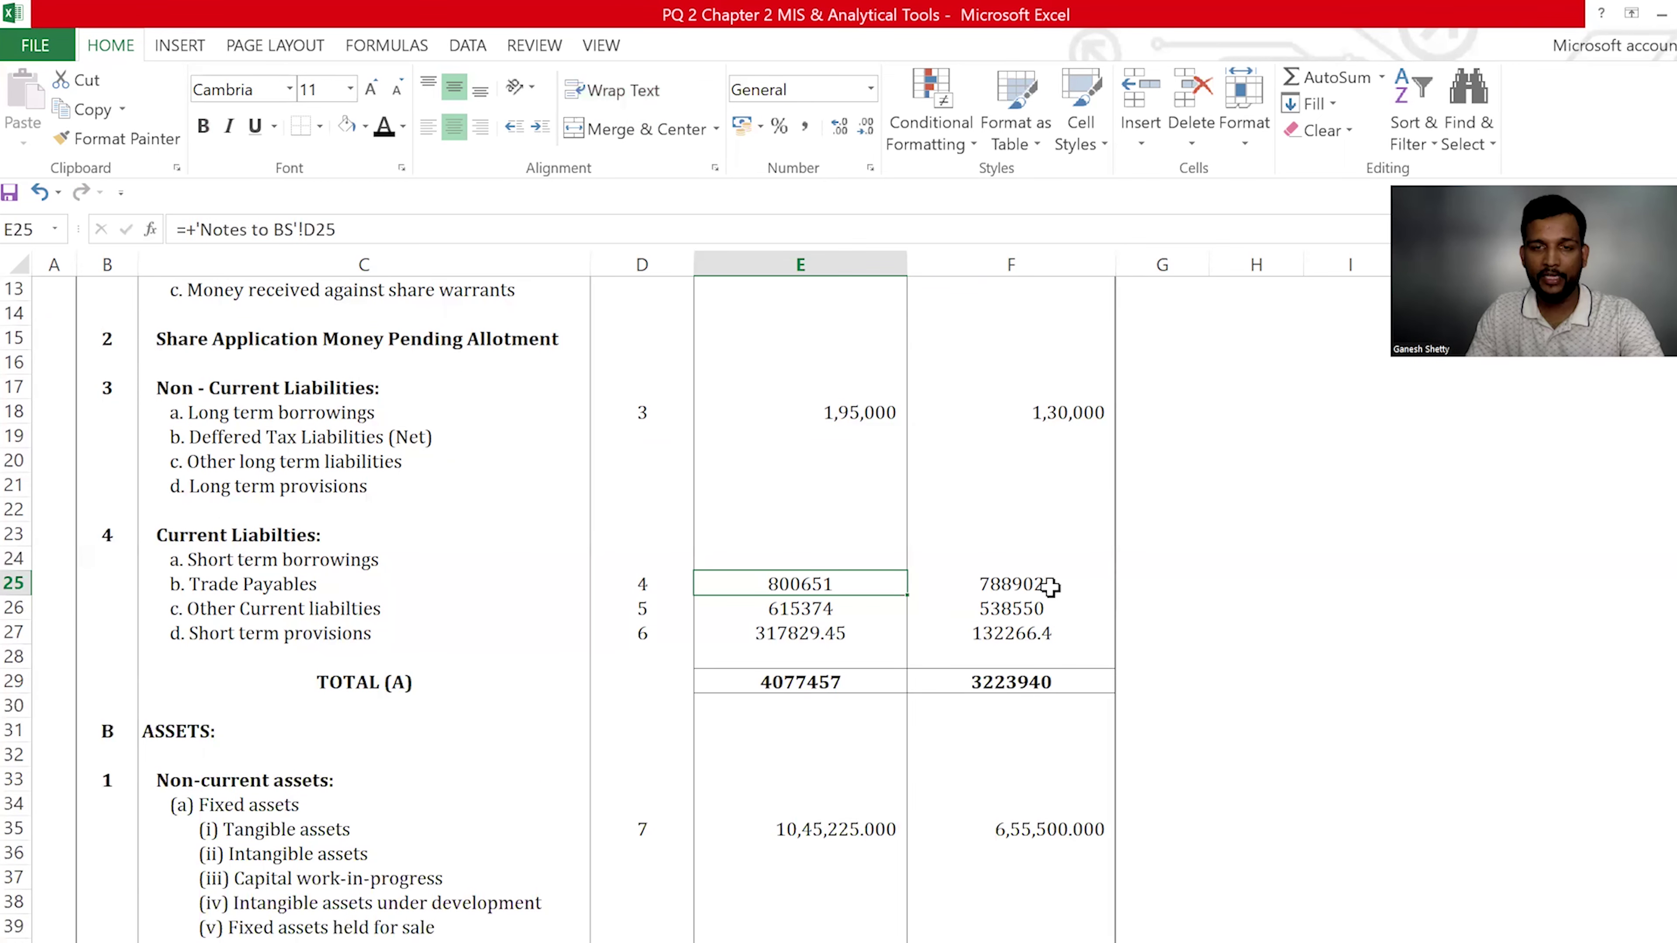
pyautogui.keyDown('ctrl'); pyautogui.click(1074, 588); pyautogui.keyUp('ctrl')
pyautogui.scroll(3, 872, 631)
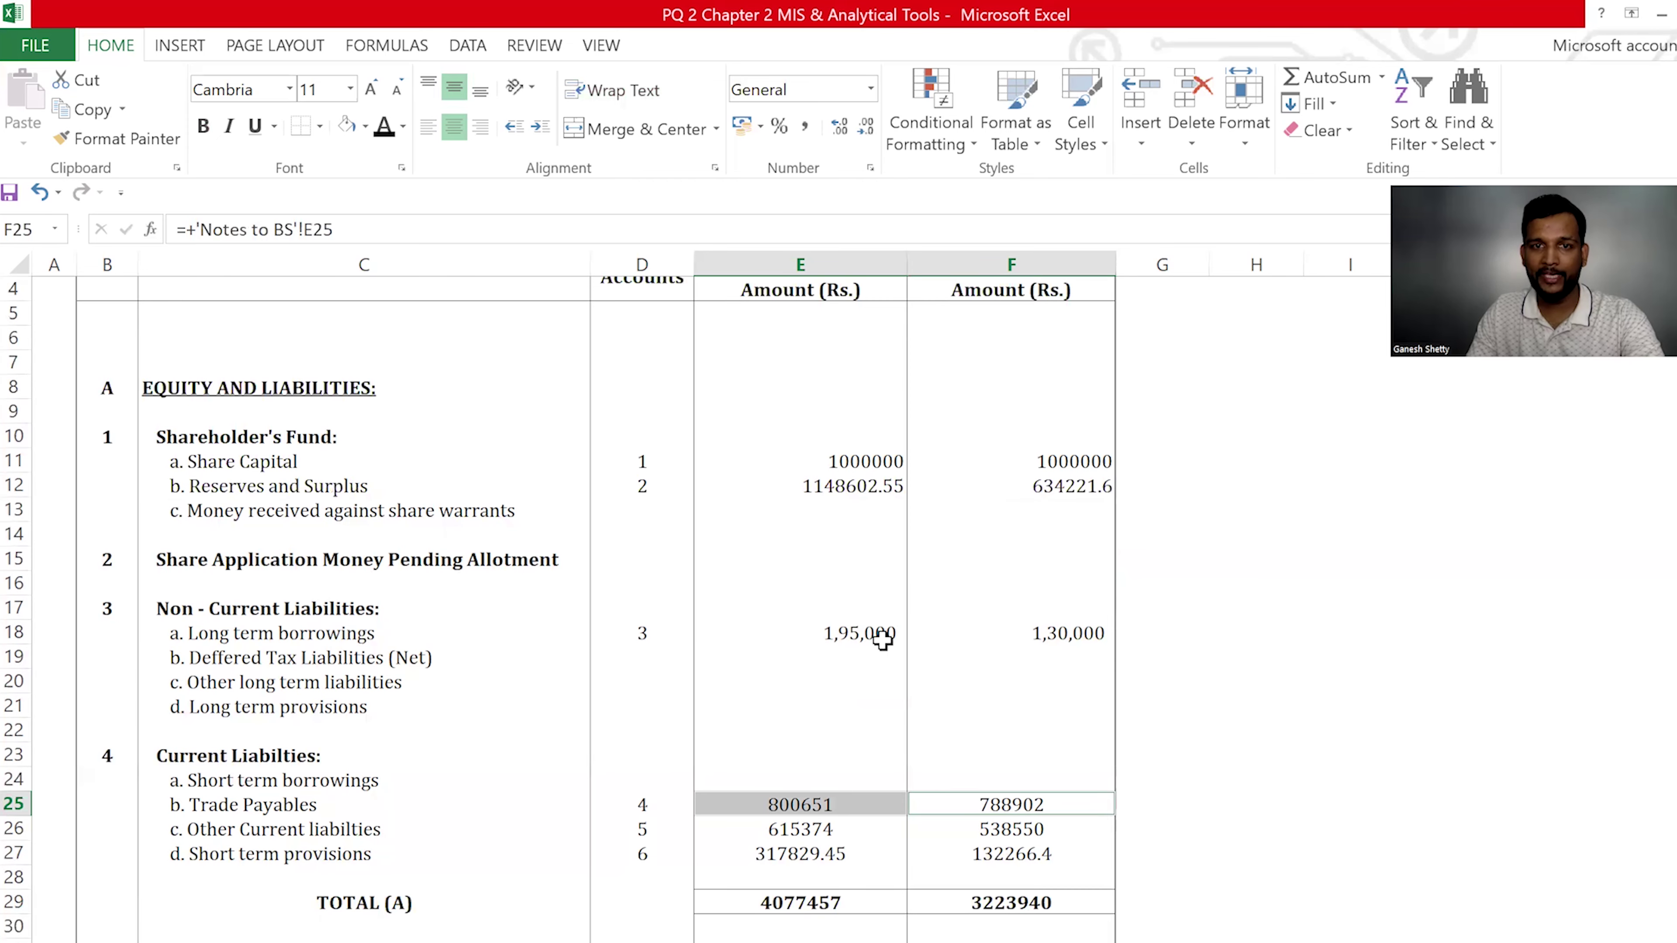
pyautogui.scroll(2, 898, 674)
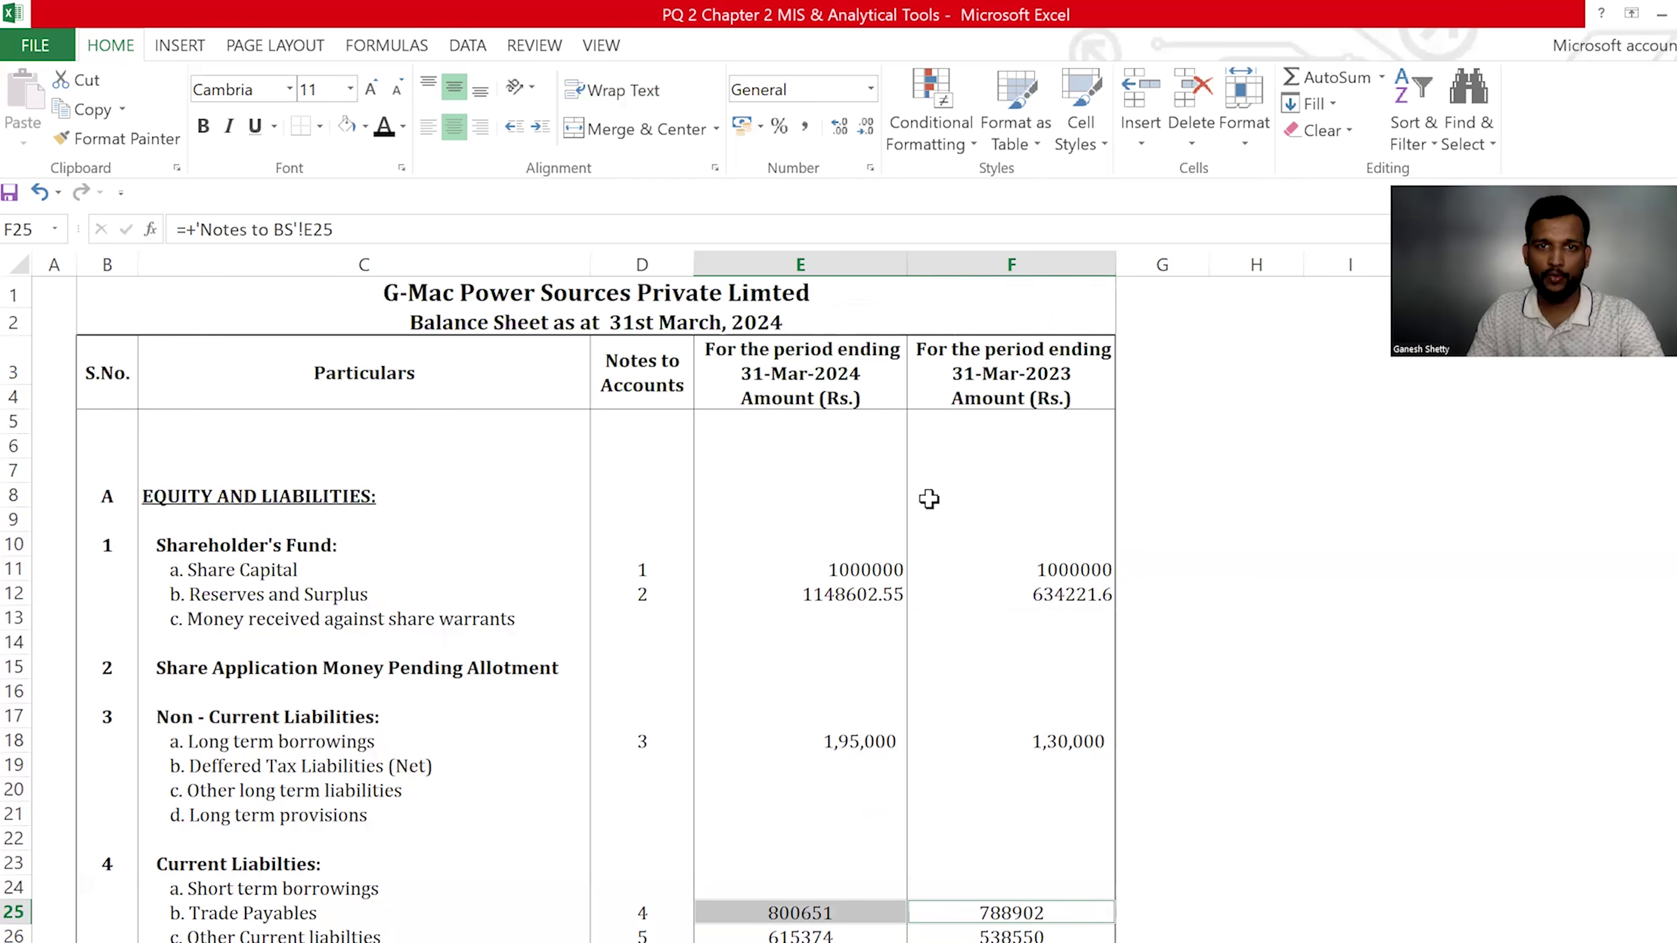
# Apply the comma number style without decimals to all balance sheet amounts in columns E and F from row 5 down
pyautogui.moveTo(786, 431)
pyautogui.mouseDown()
pyautogui.moveTo(1062, 674)
pyautogui.moveTo(1069, 938)
pyautogui.moveTo(1071, 689)
pyautogui.moveTo(1072, 705)
pyautogui.mouseUp()
pyautogui.scroll(6, 1324, 683)
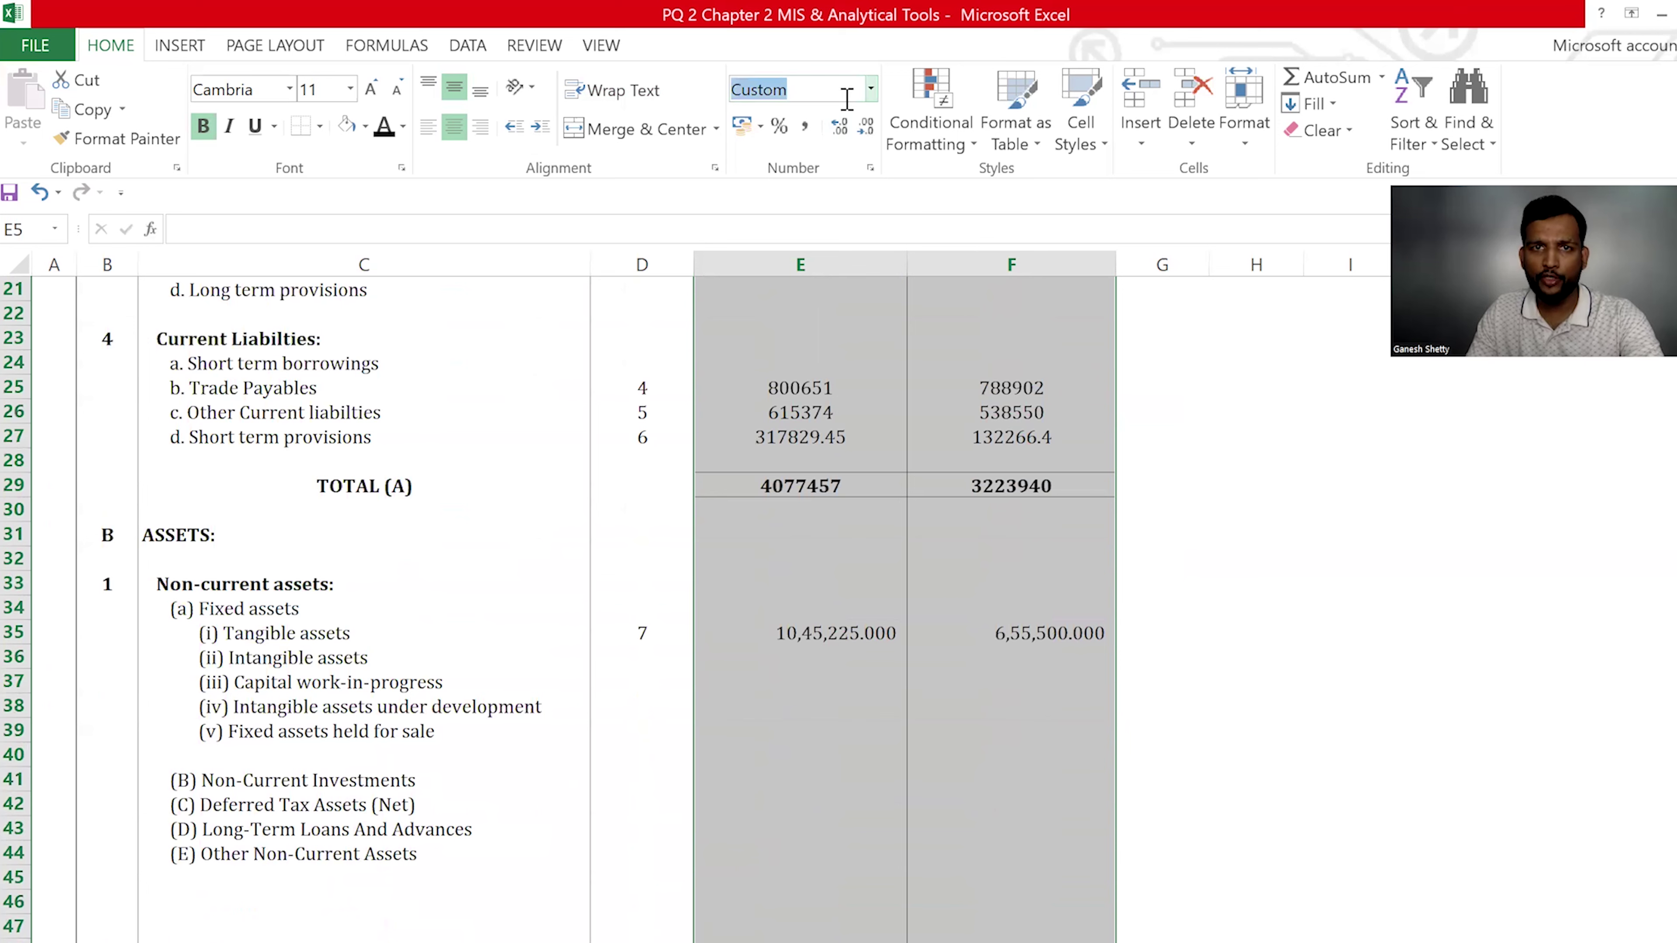
pyautogui.click(870, 89)
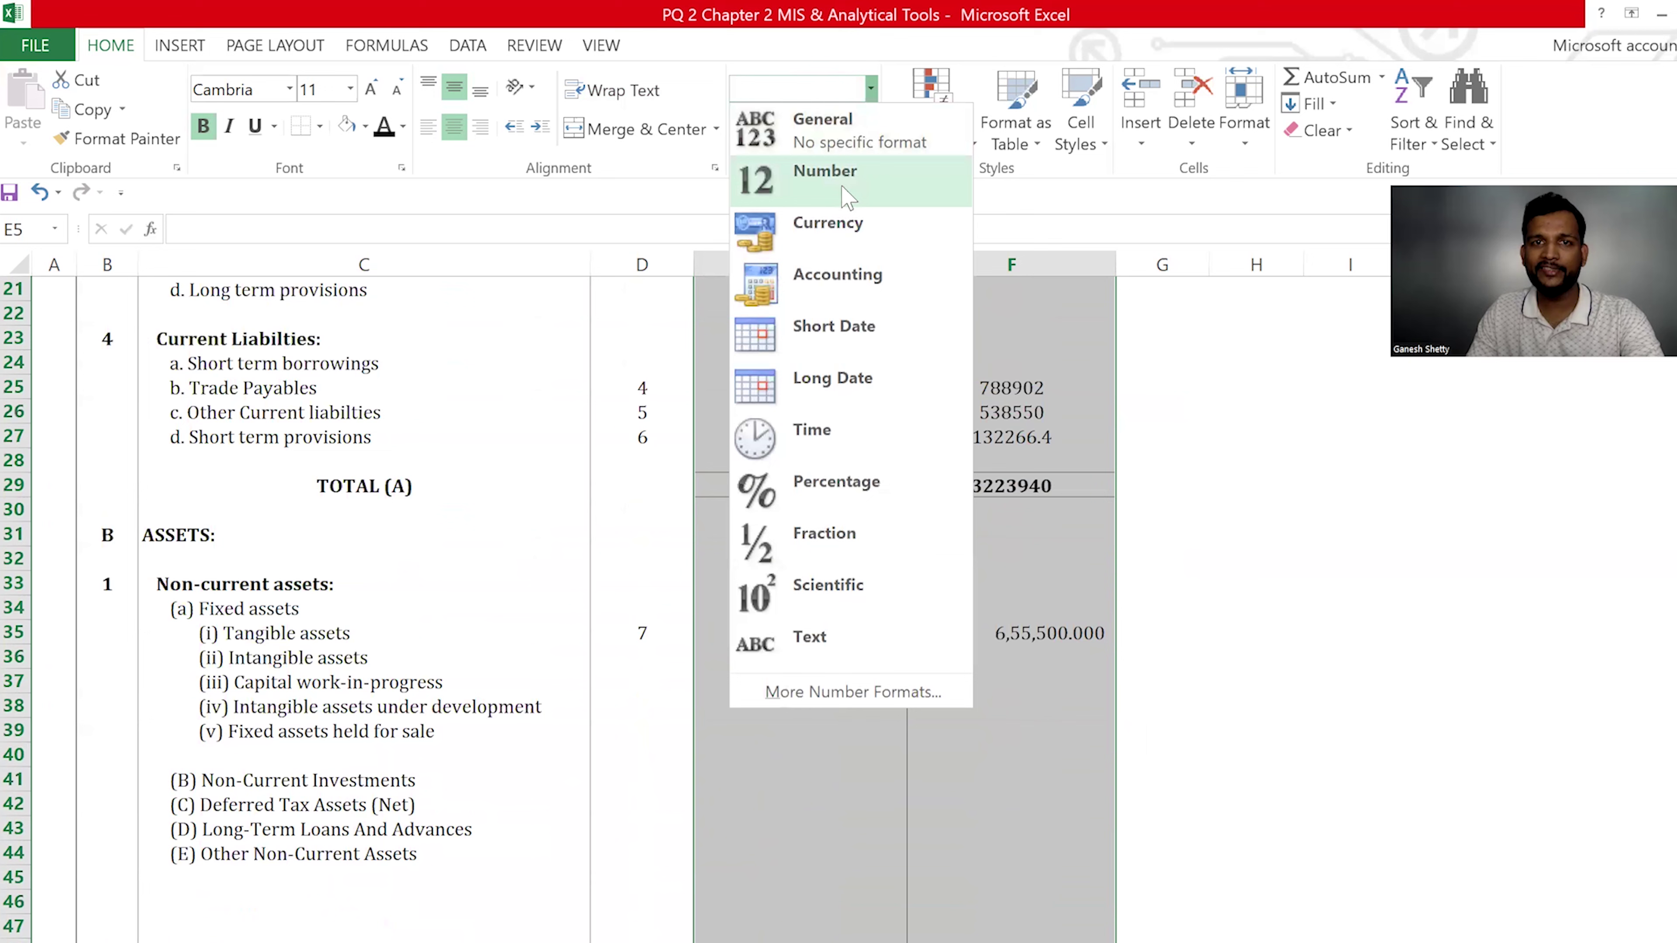
pyautogui.click(651, 209)
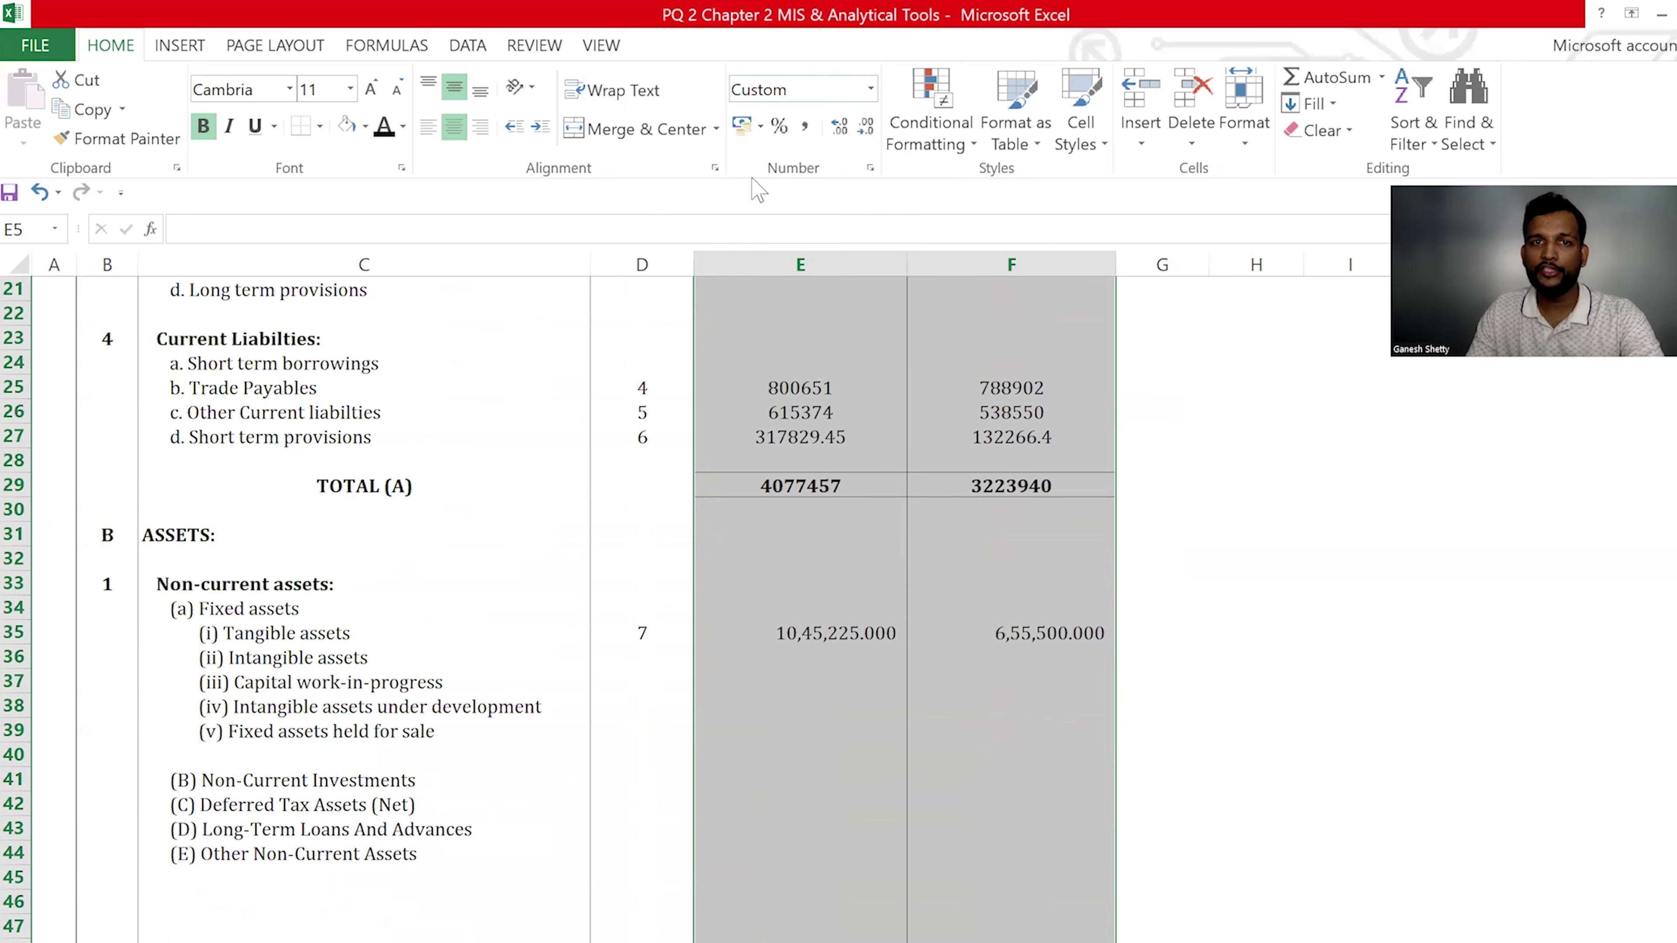
pyautogui.click(804, 125)
pyautogui.scroll(7, 954, 450)
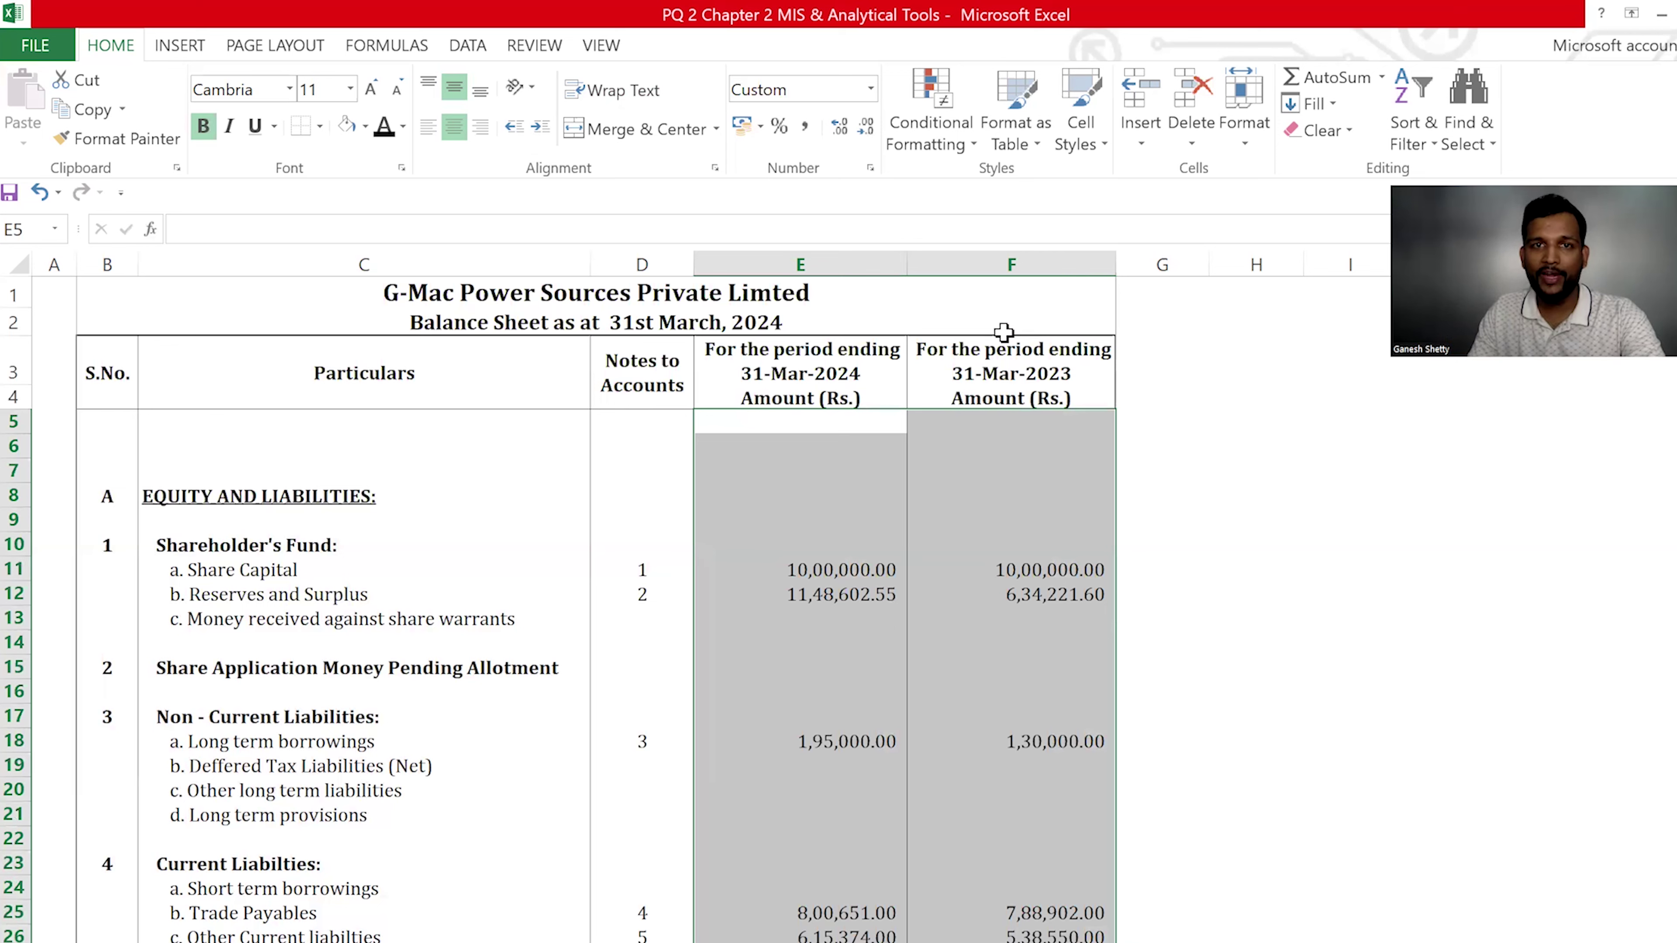
pyautogui.click(867, 127)
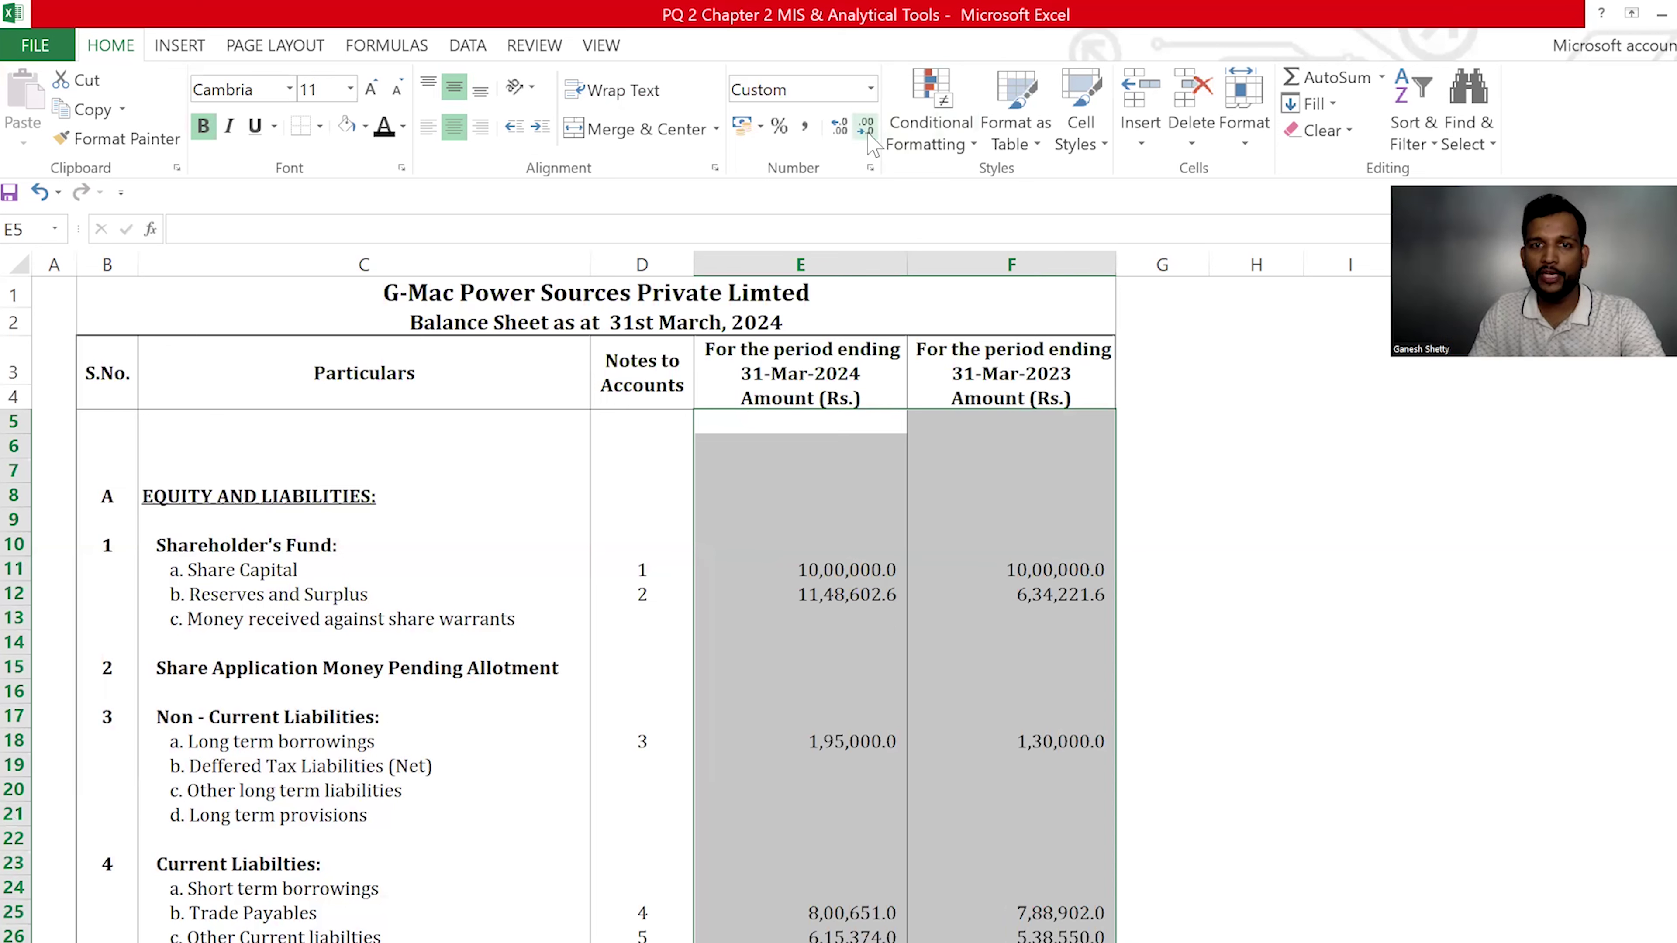
pyautogui.click(867, 126)
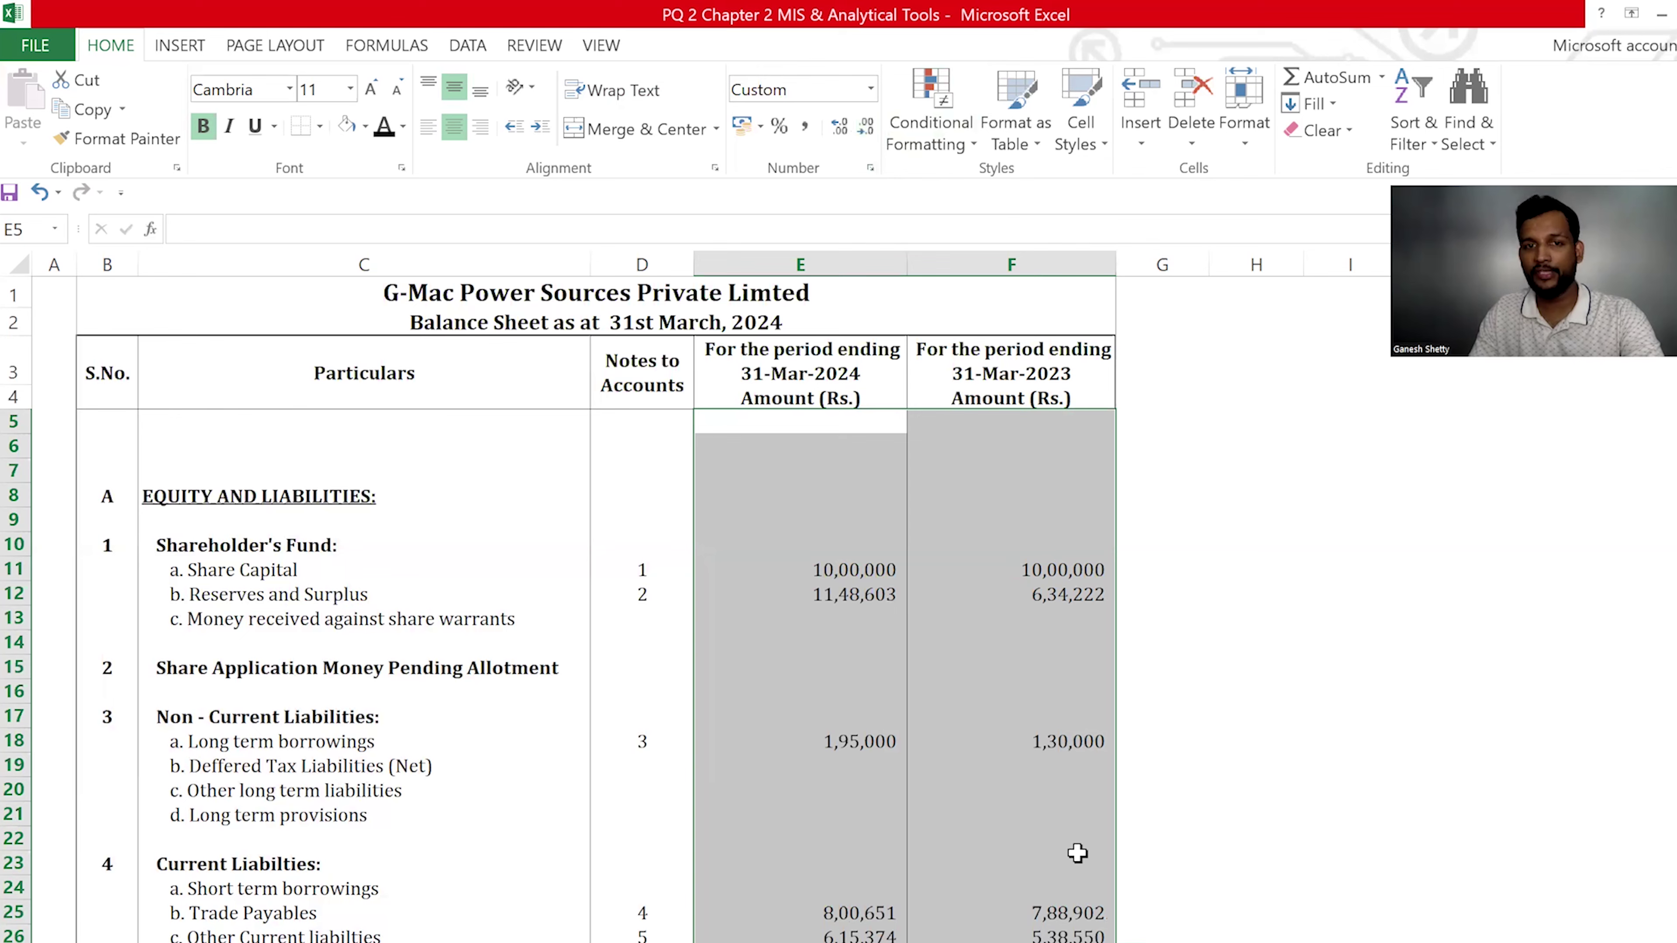
pyautogui.click(1287, 735)
# Check the number formats down the whole balance sheet, and review the text case and colour standards in the browser
pyautogui.scroll(-3, 1140, 678)
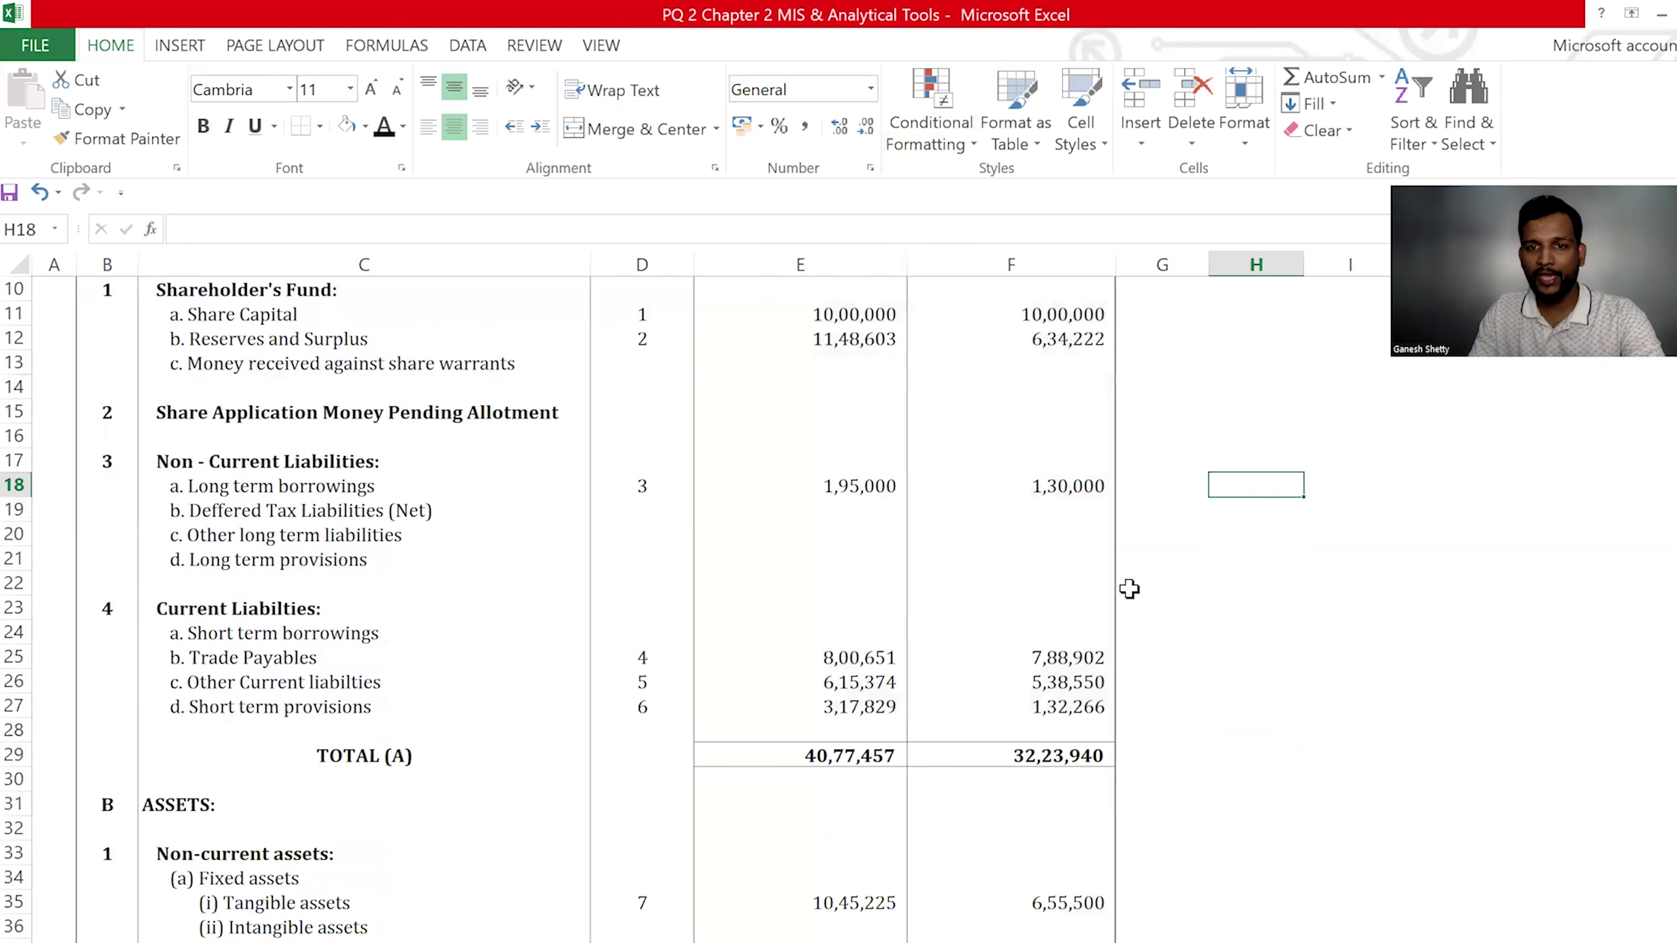
pyautogui.scroll(-3, 1128, 590)
pyautogui.scroll(-3, 986, 767)
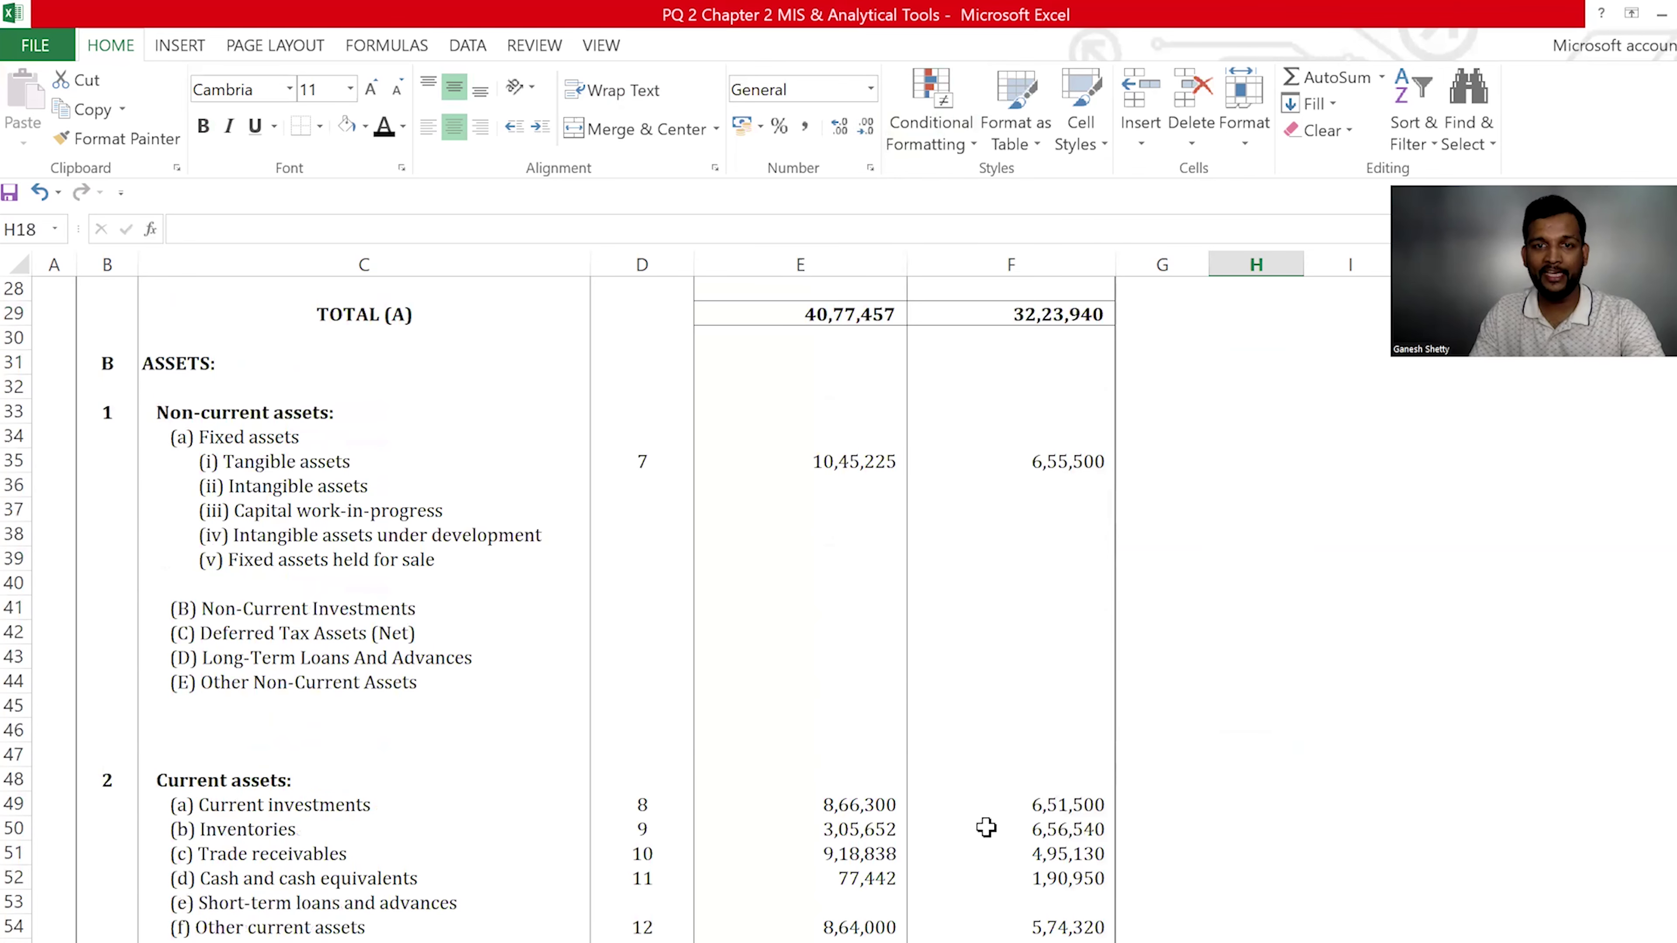
pyautogui.scroll(-3, 987, 829)
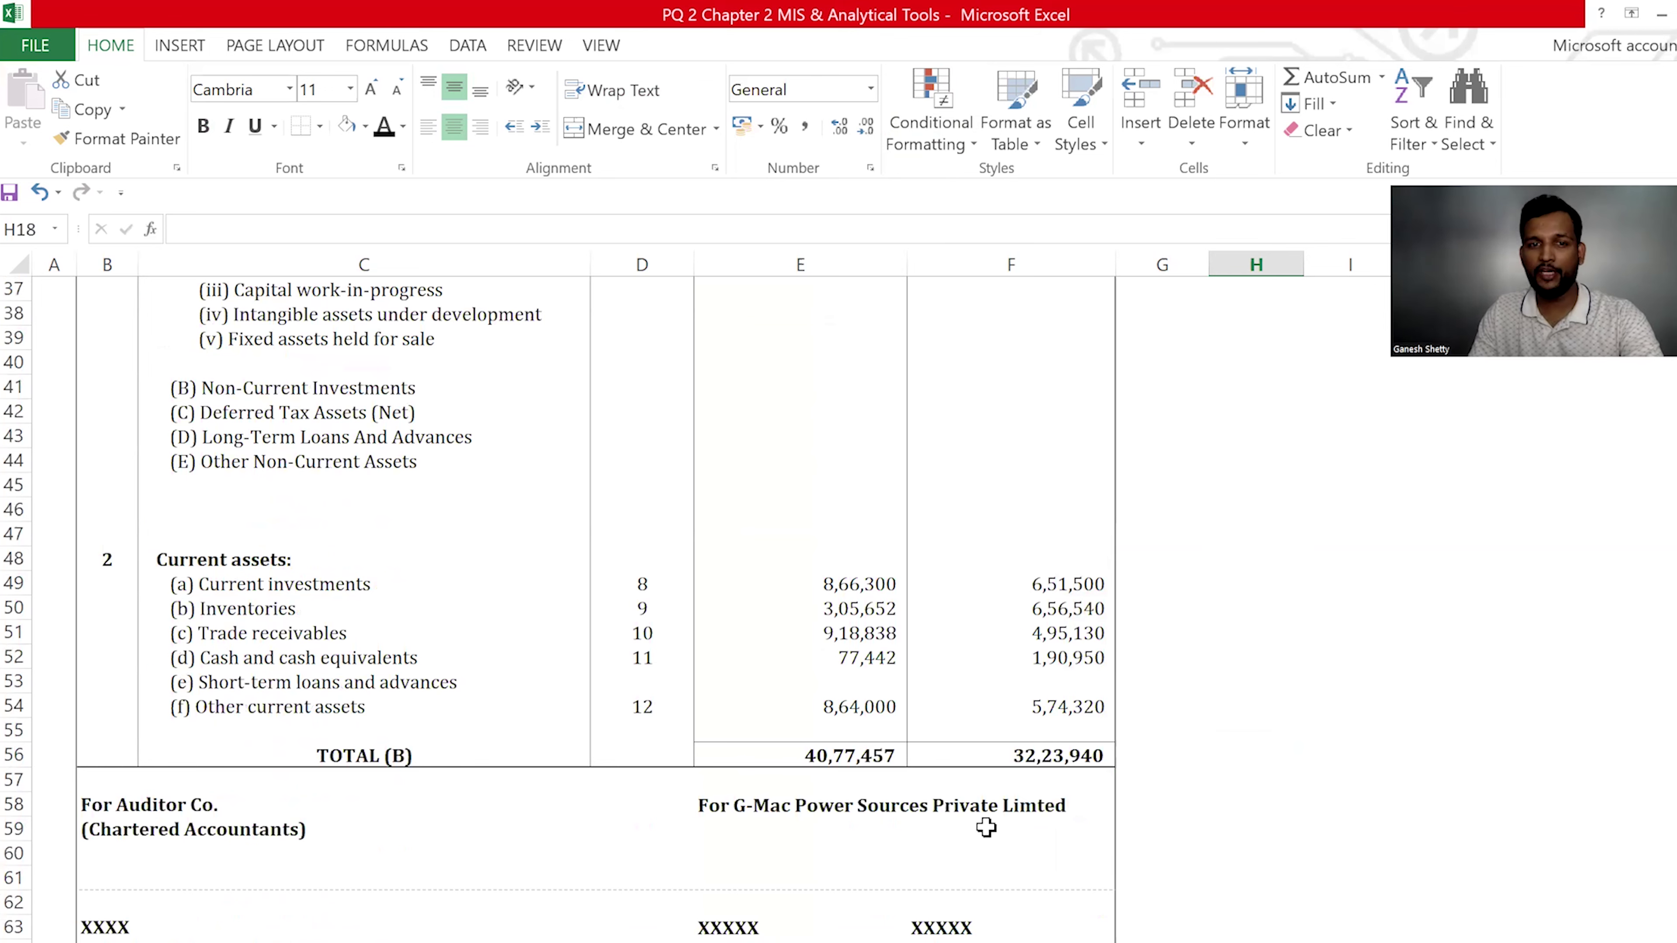
pyautogui.scroll(4, 1222, 783)
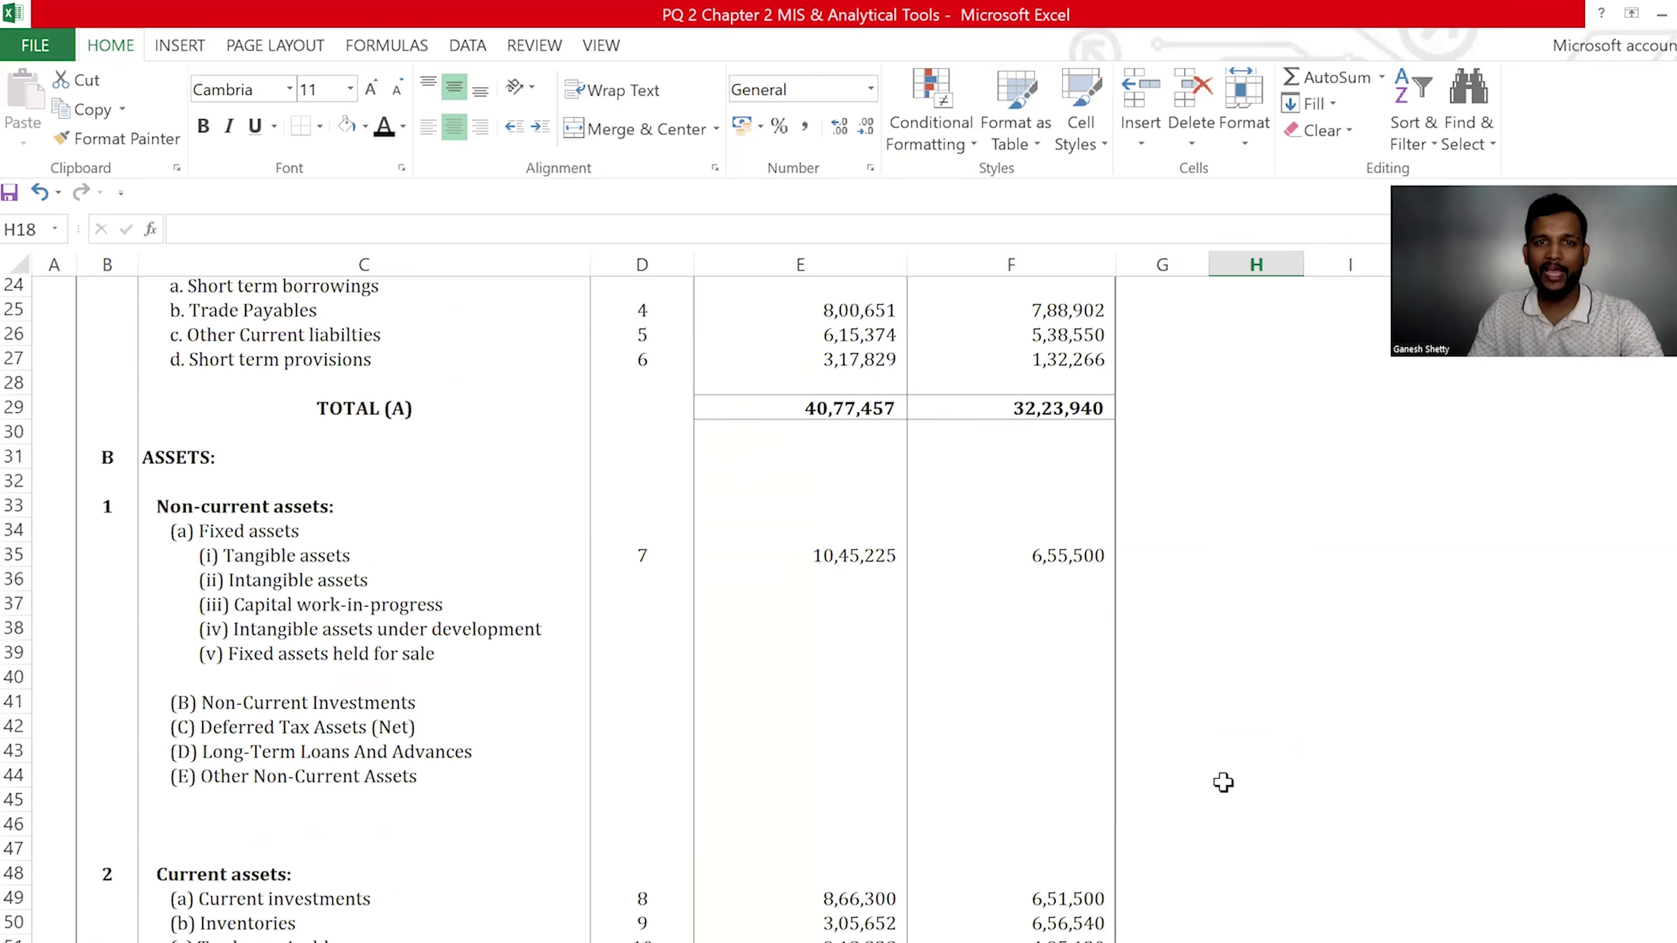
pyautogui.scroll(8, 1224, 783)
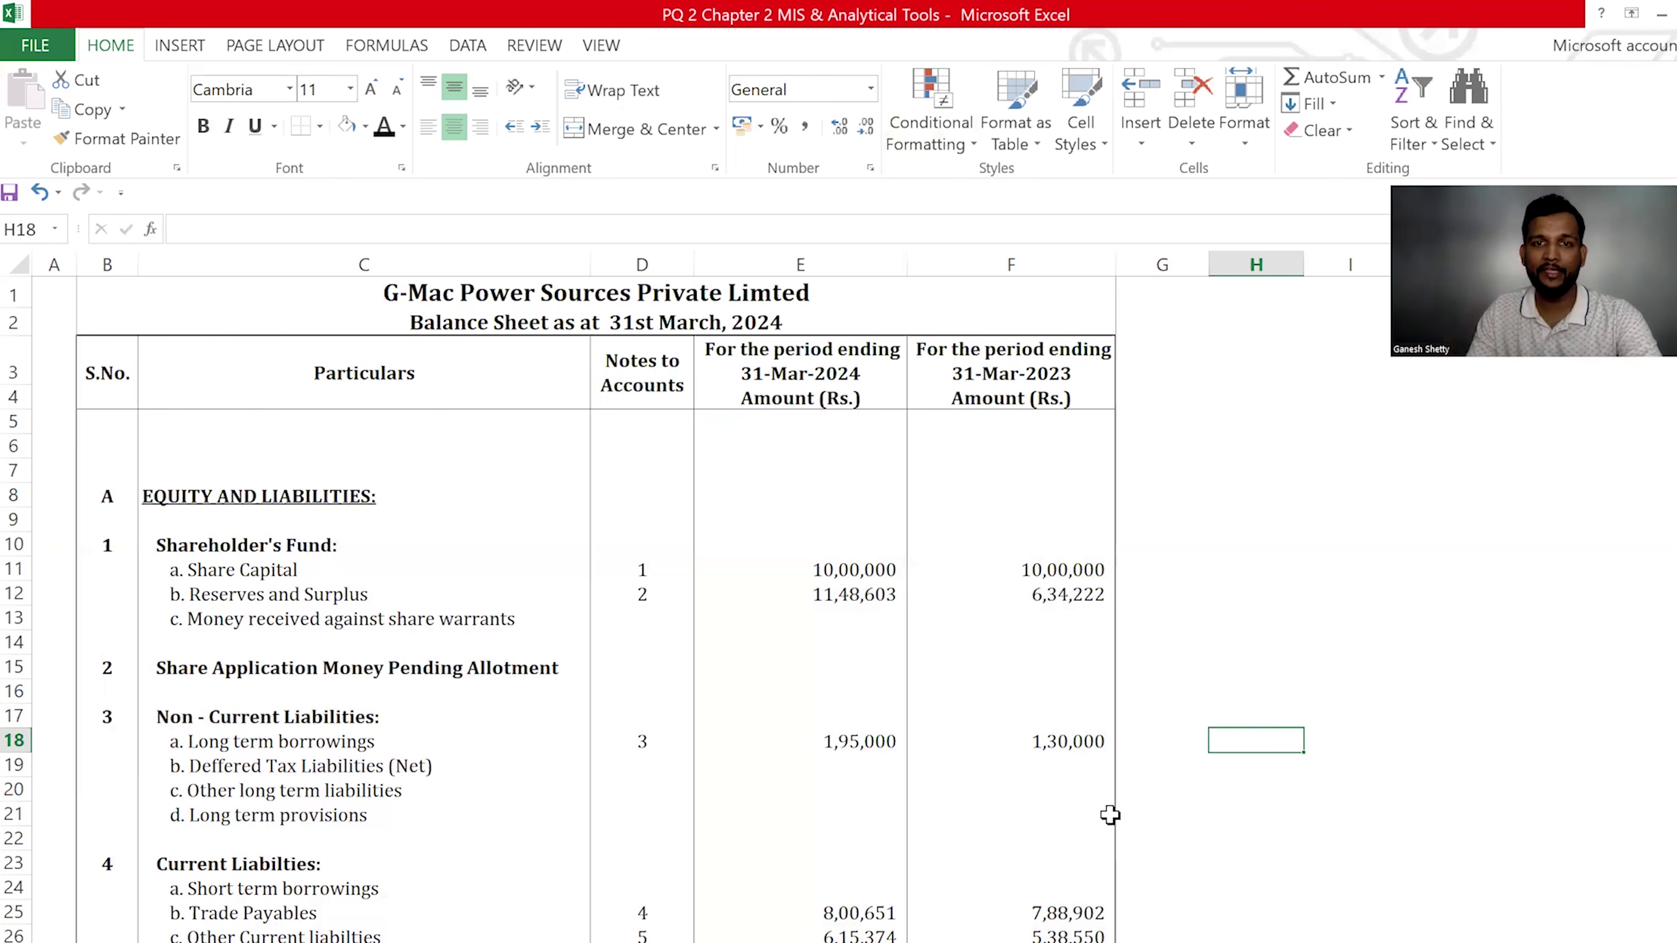
pyautogui.hotkey('alt', 'Tab')
pyautogui.scroll(10, 983, 799)
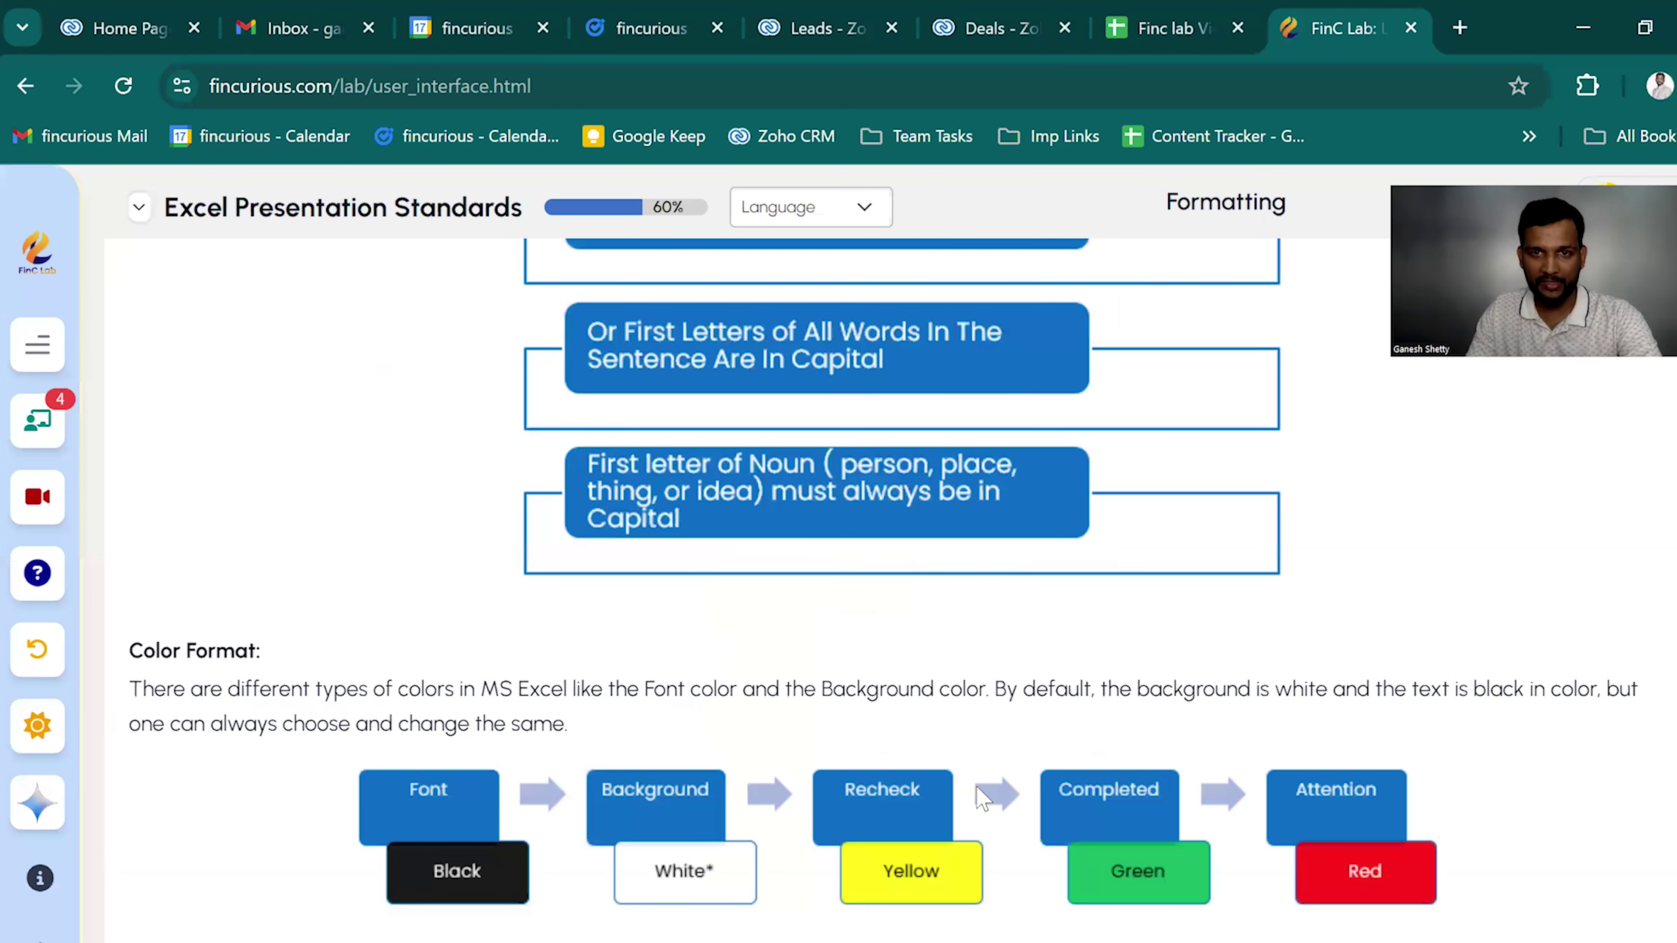
pyautogui.scroll(12, 982, 798)
pyautogui.scroll(-8, 981, 786)
# Switch back to the workbook and delete blank rows 45 and 46 above the Current assets heading
pyautogui.hotkey('alt', 'Tab')
pyautogui.scroll(-9, 977, 786)
pyautogui.scroll(-2, 976, 786)
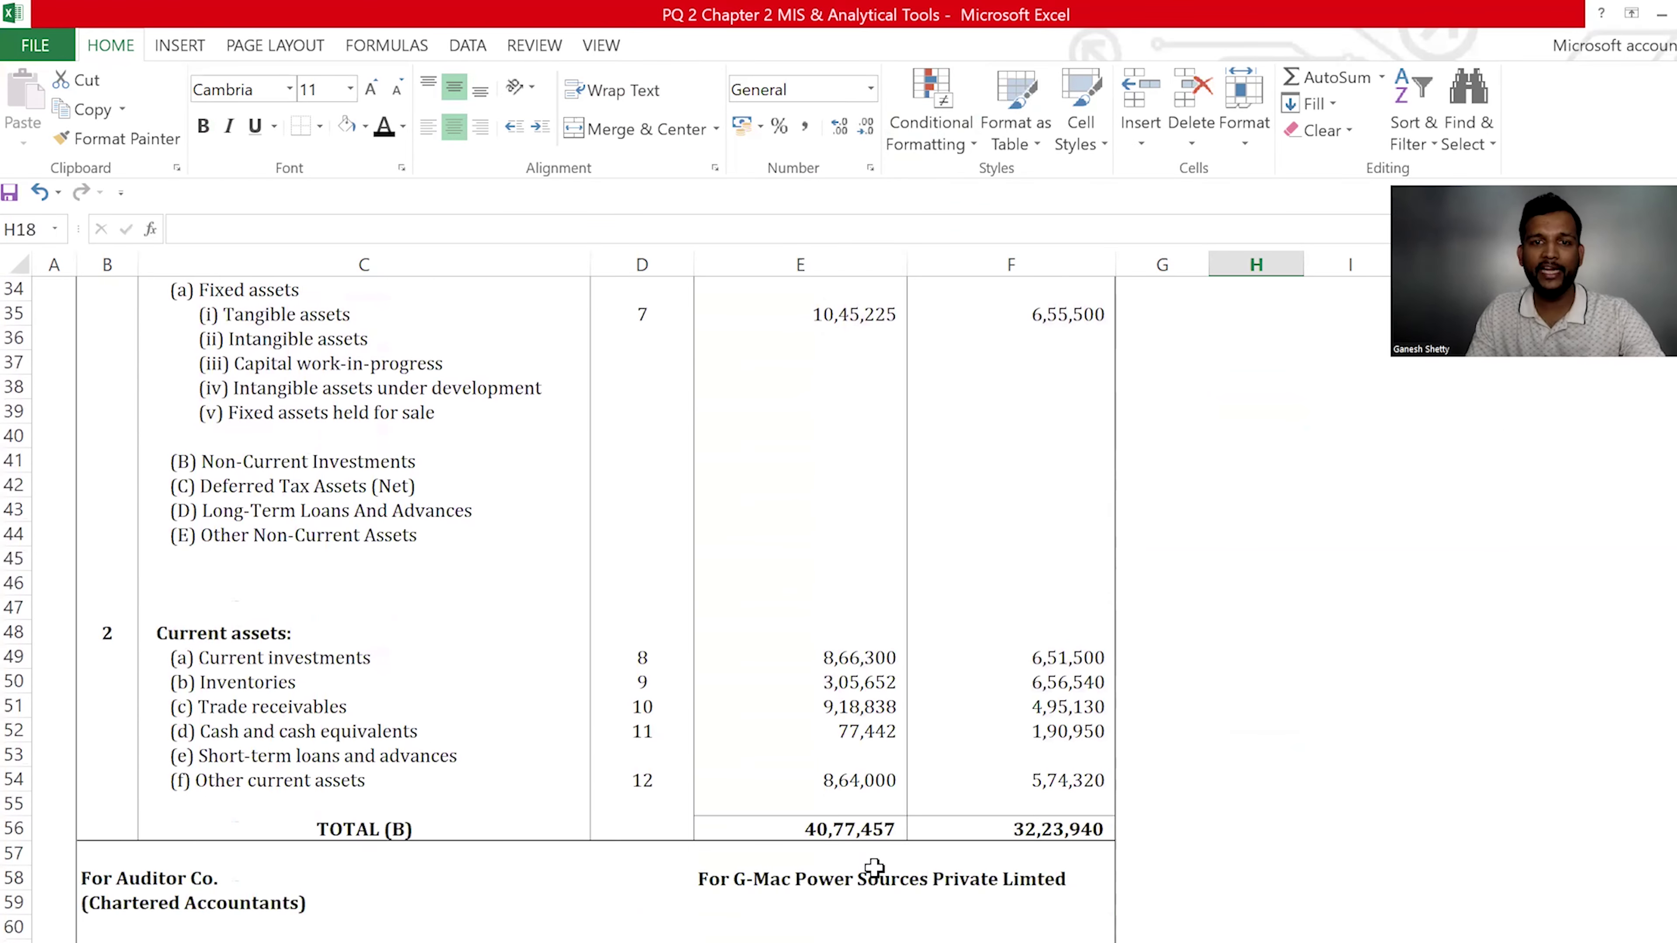
pyautogui.scroll(-3, 854, 846)
pyautogui.scroll(2, 370, 489)
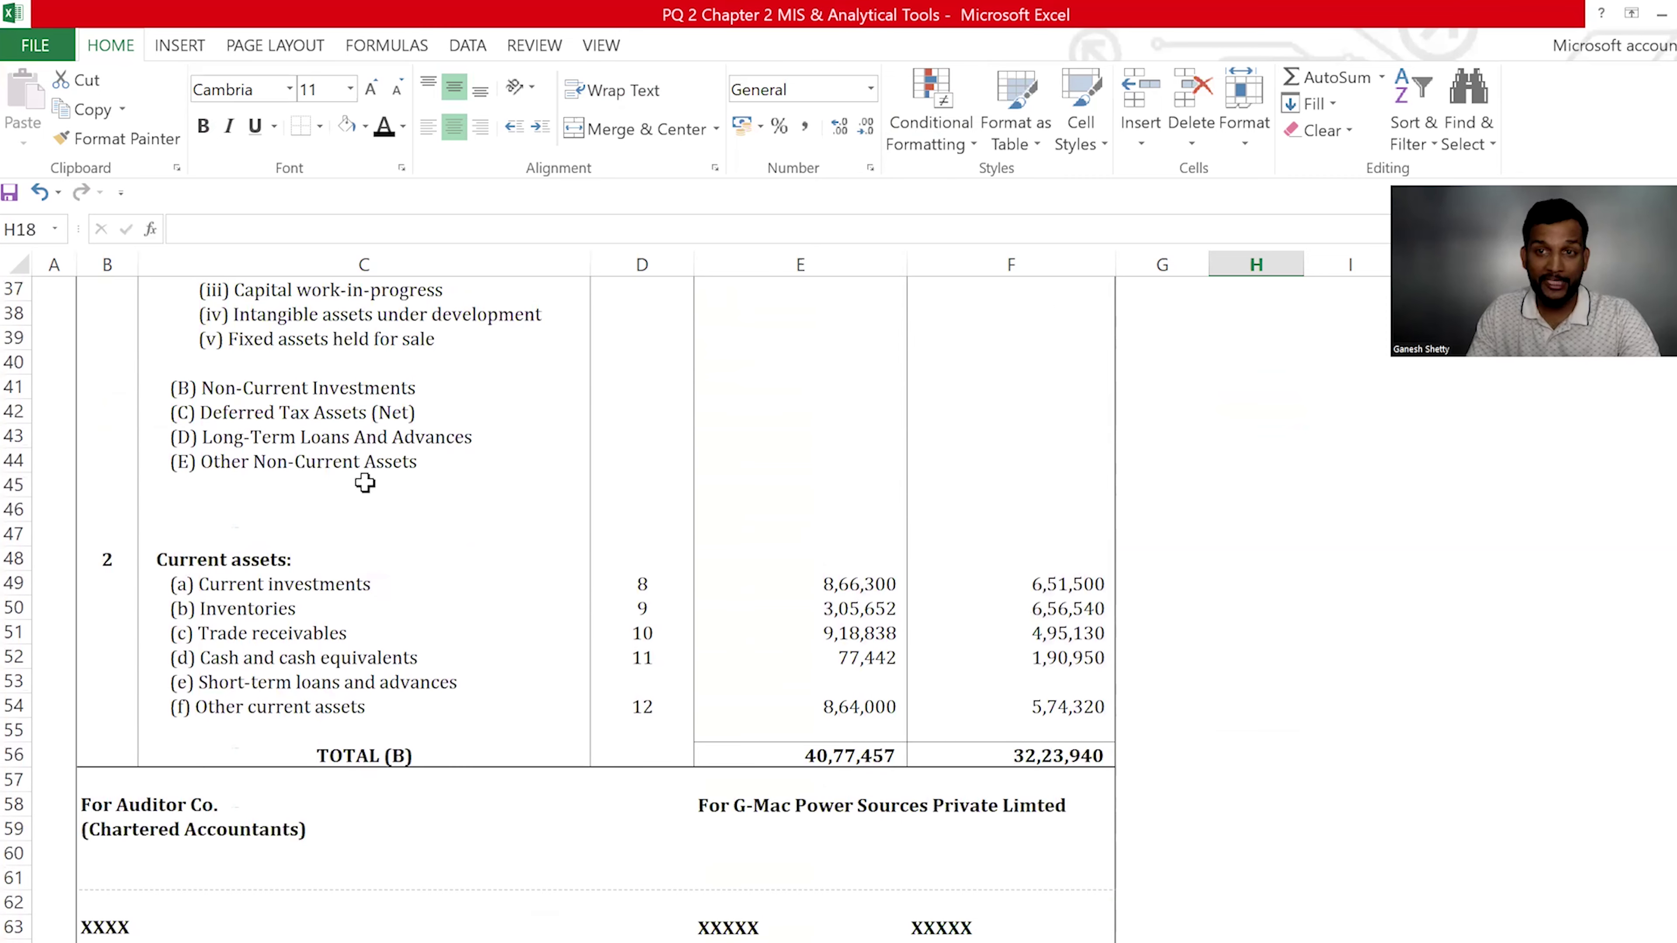
pyautogui.moveTo(510, 488)
pyautogui.mouseDown()
pyautogui.moveTo(510, 510)
pyautogui.moveTo(511, 490)
pyautogui.mouseUp()
pyautogui.click(511, 488)
pyautogui.hotkey('shift', 'space')
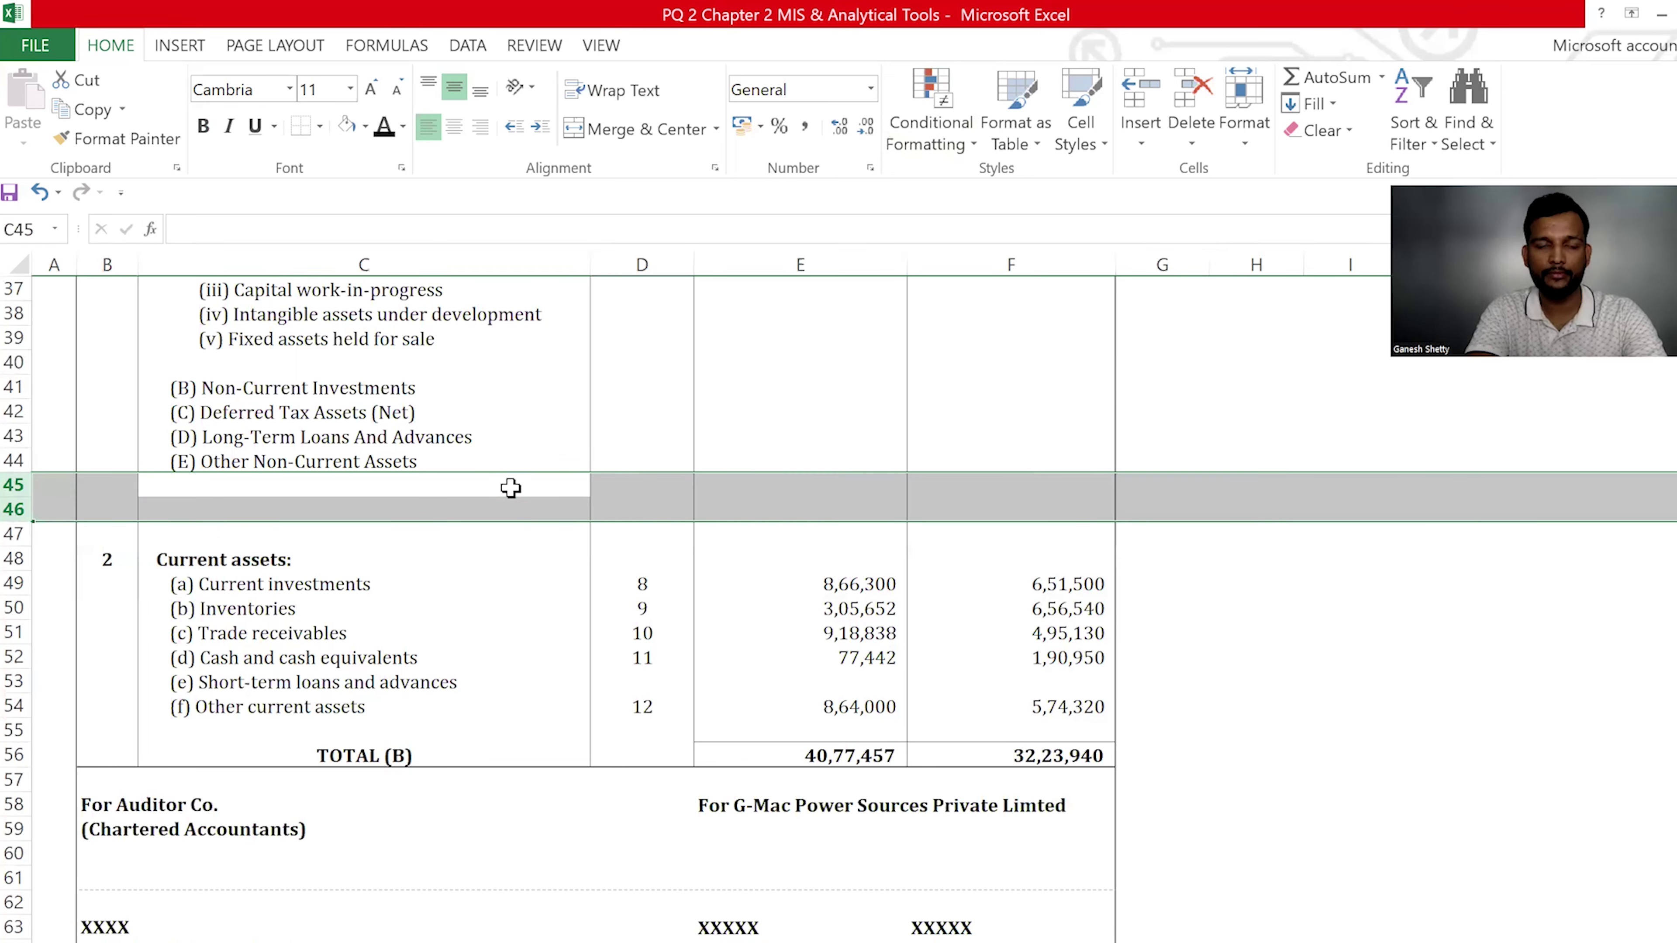
# Delete blank rows 5 and 6 between the column headings and EQUITY AND LIABILITIES
pyautogui.scroll(4, 476, 594)
pyautogui.scroll(1, 441, 657)
pyautogui.scroll(6, 441, 657)
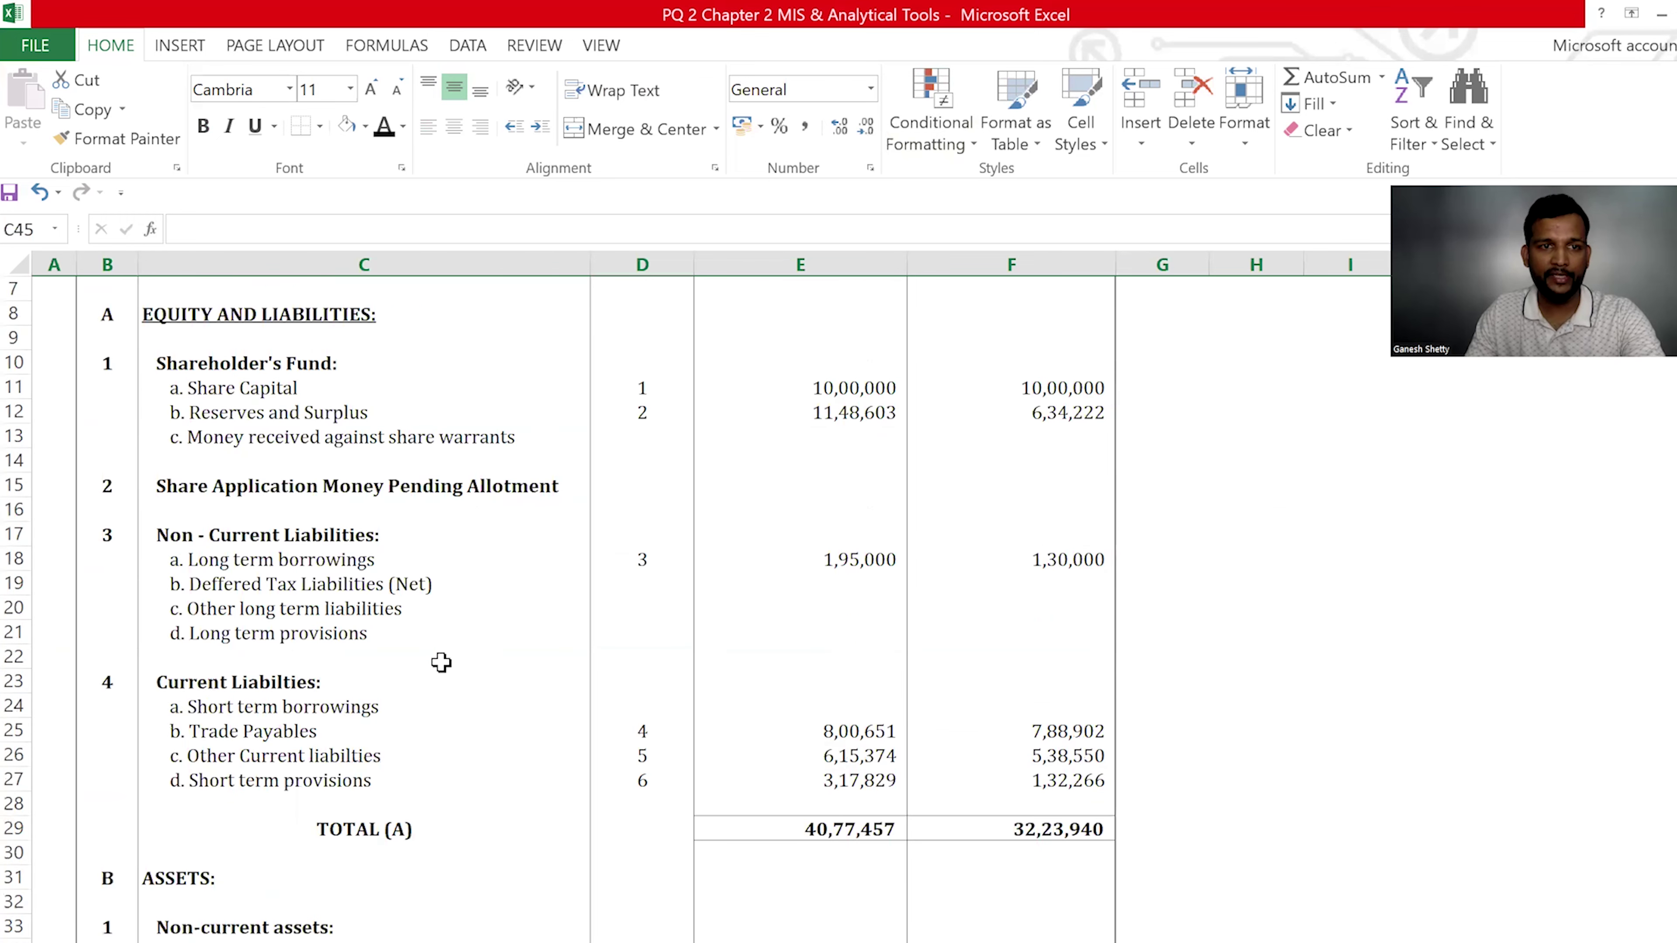
pyautogui.scroll(1, 398, 421)
pyautogui.click(399, 421)
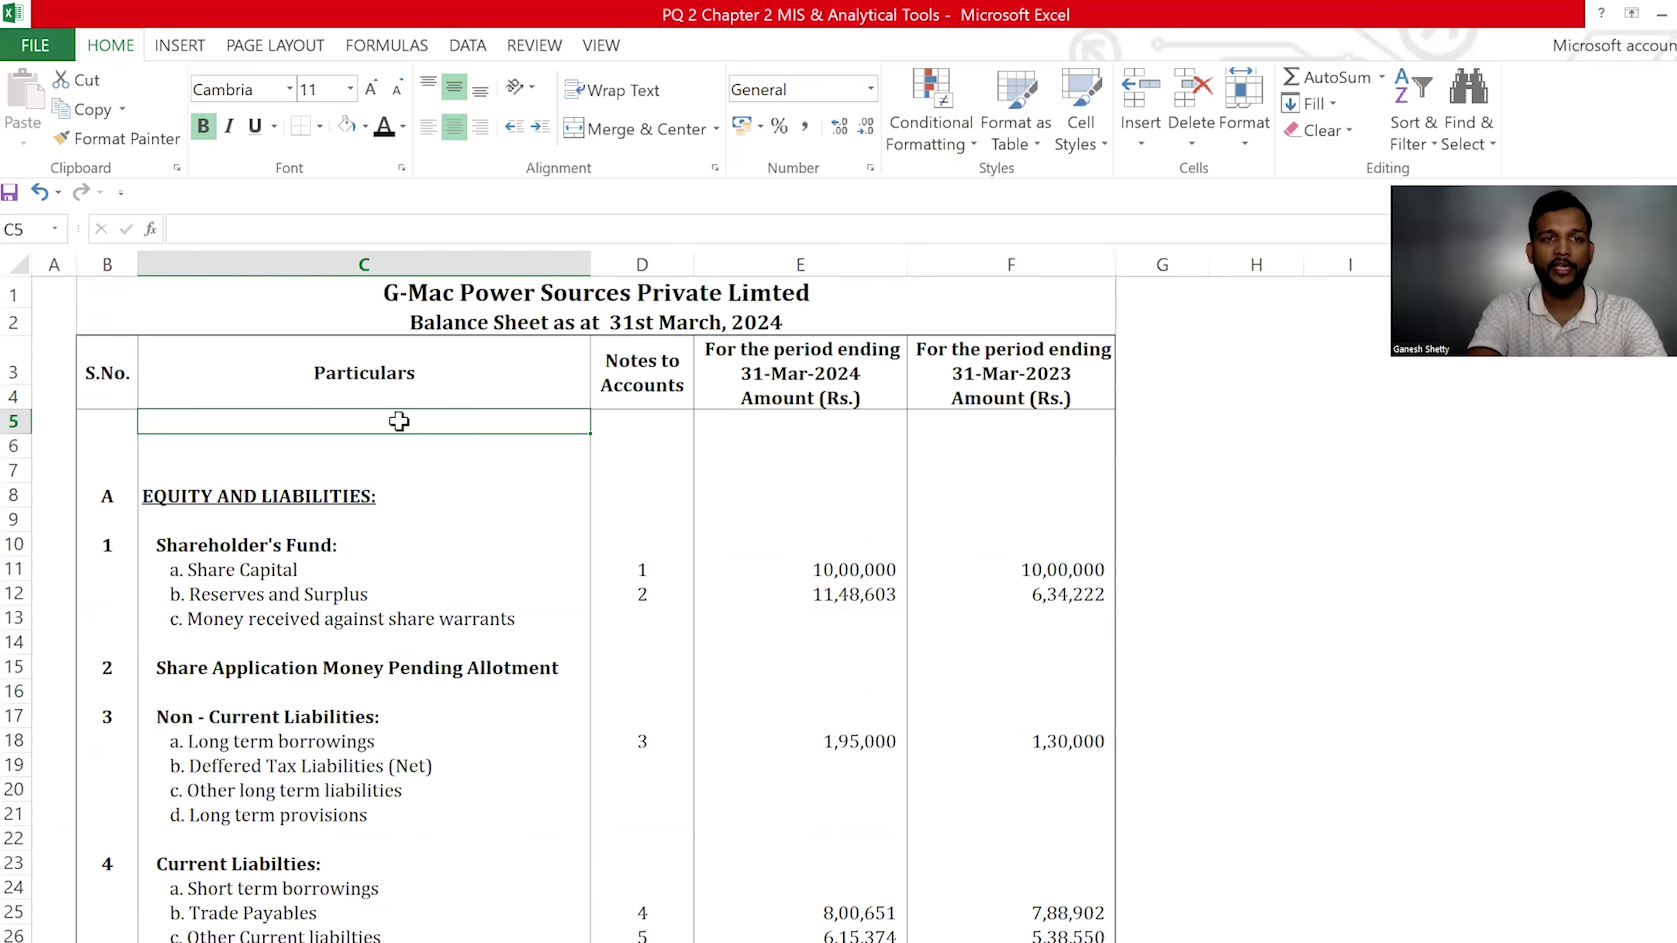
pyautogui.hotkey('shift', 'Down')
pyautogui.hotkey('shift', 'space')
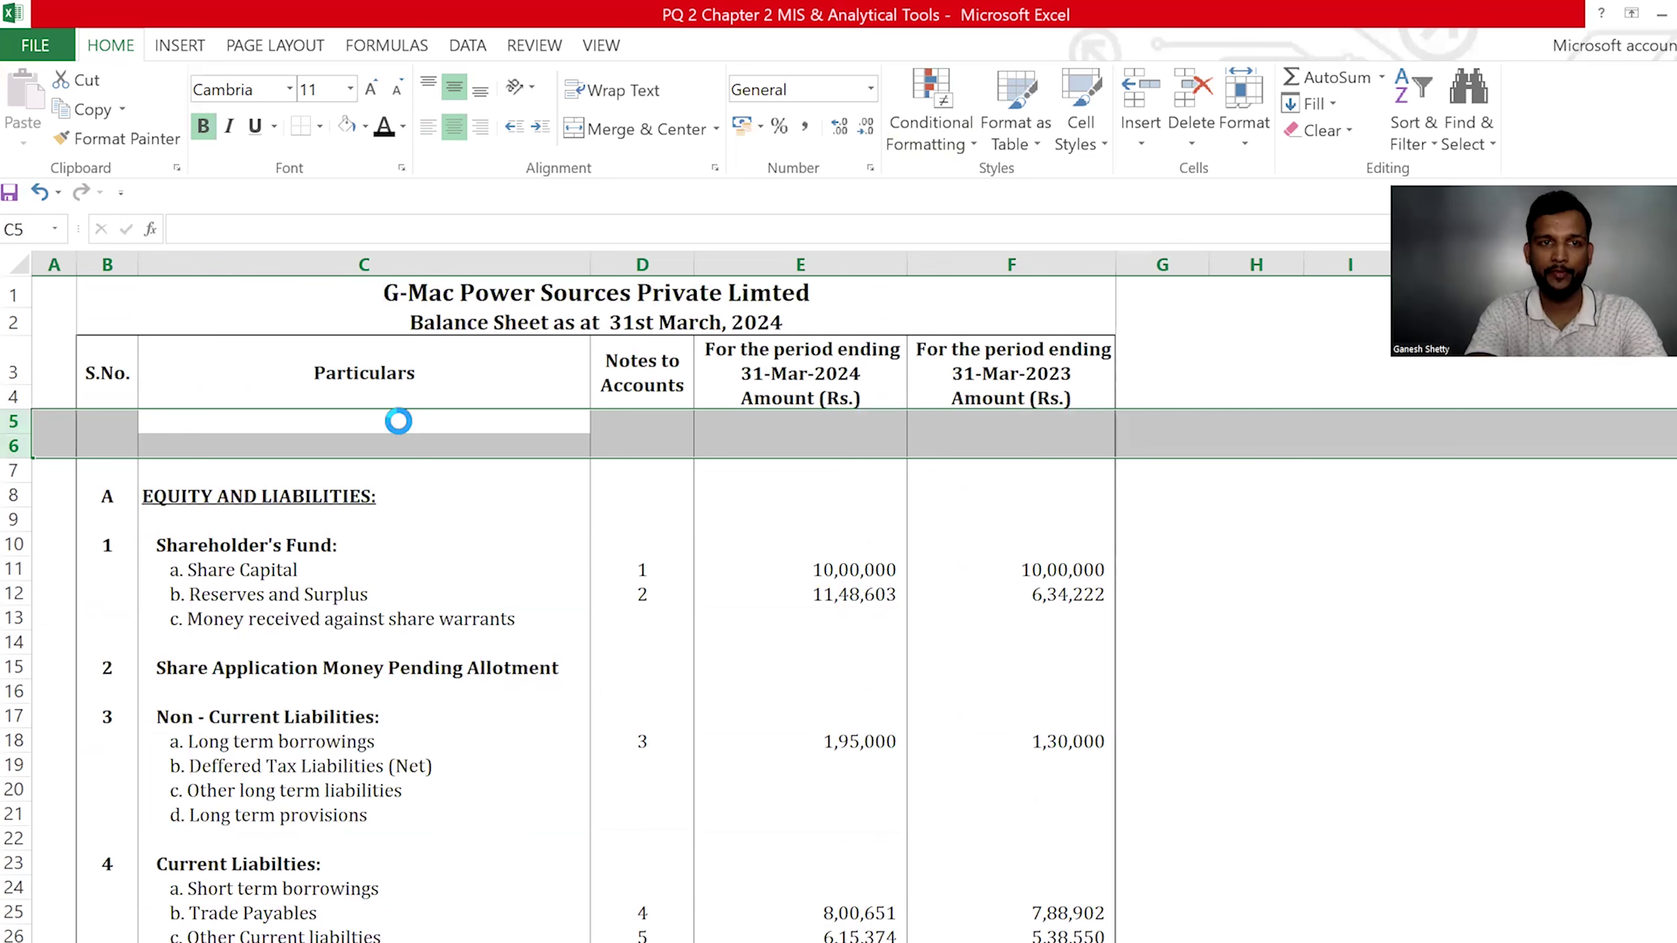
pyautogui.hotkey('ctrl', '-')
# Check the row spacing down to the signature block and preview how the balance sheet fits the printed page
pyautogui.moveTo(480, 613); pyautogui.dragTo(653, 614)
pyautogui.scroll(-9, 665, 678)
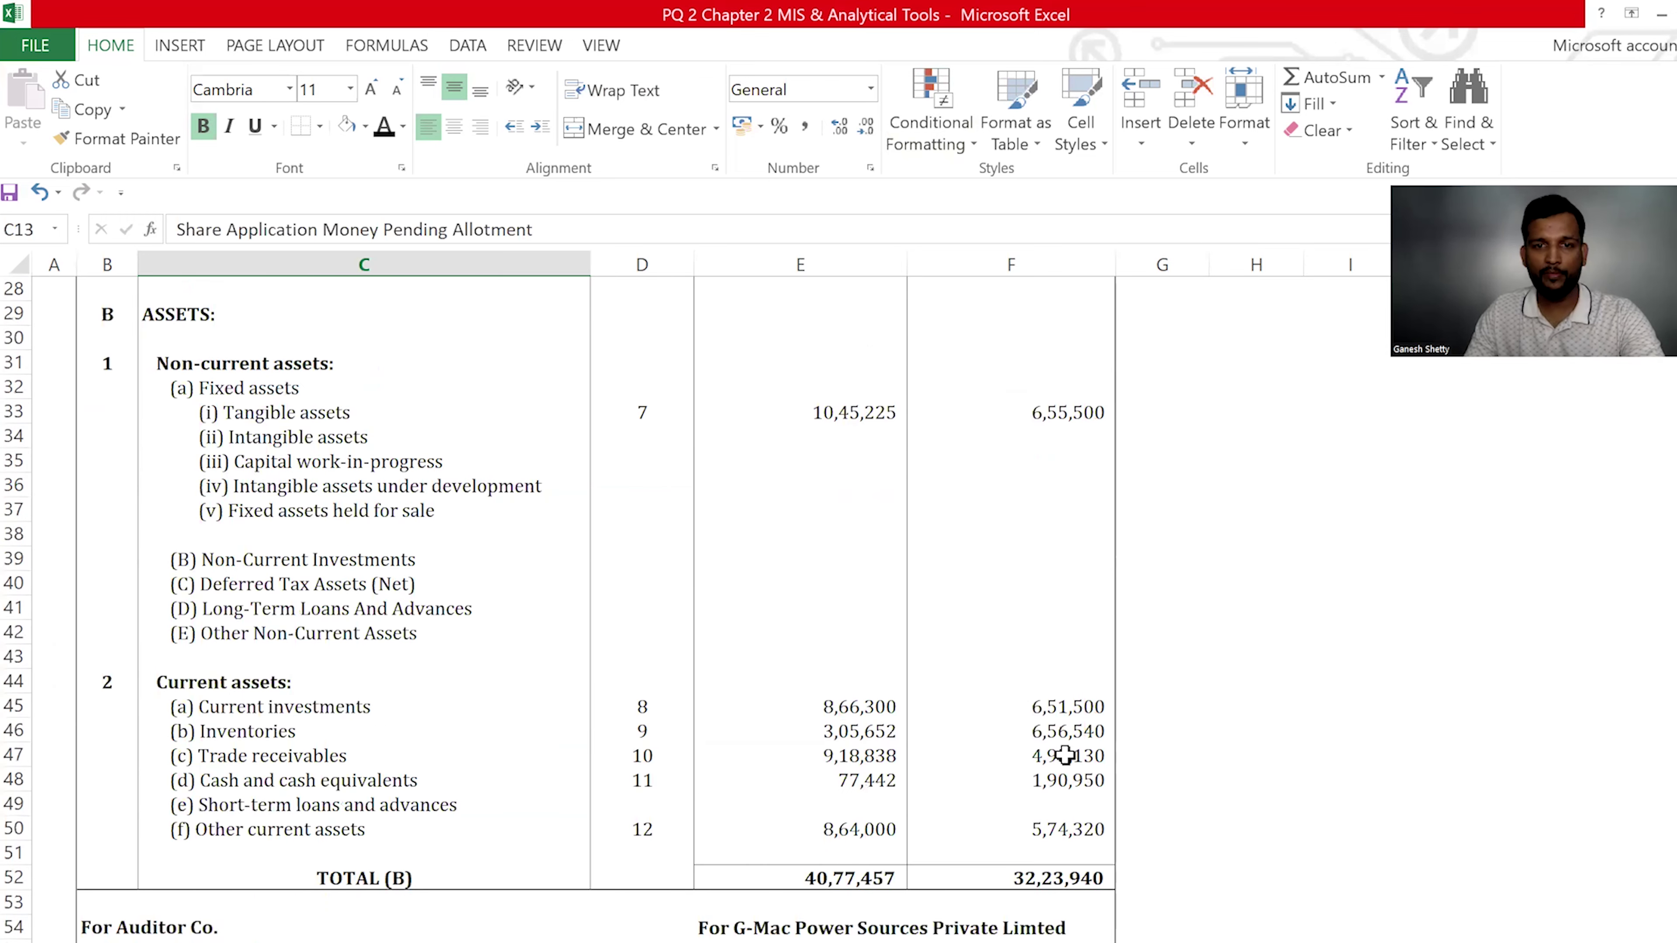
pyautogui.scroll(-8, 1059, 760)
pyautogui.scroll(3, 756, 760)
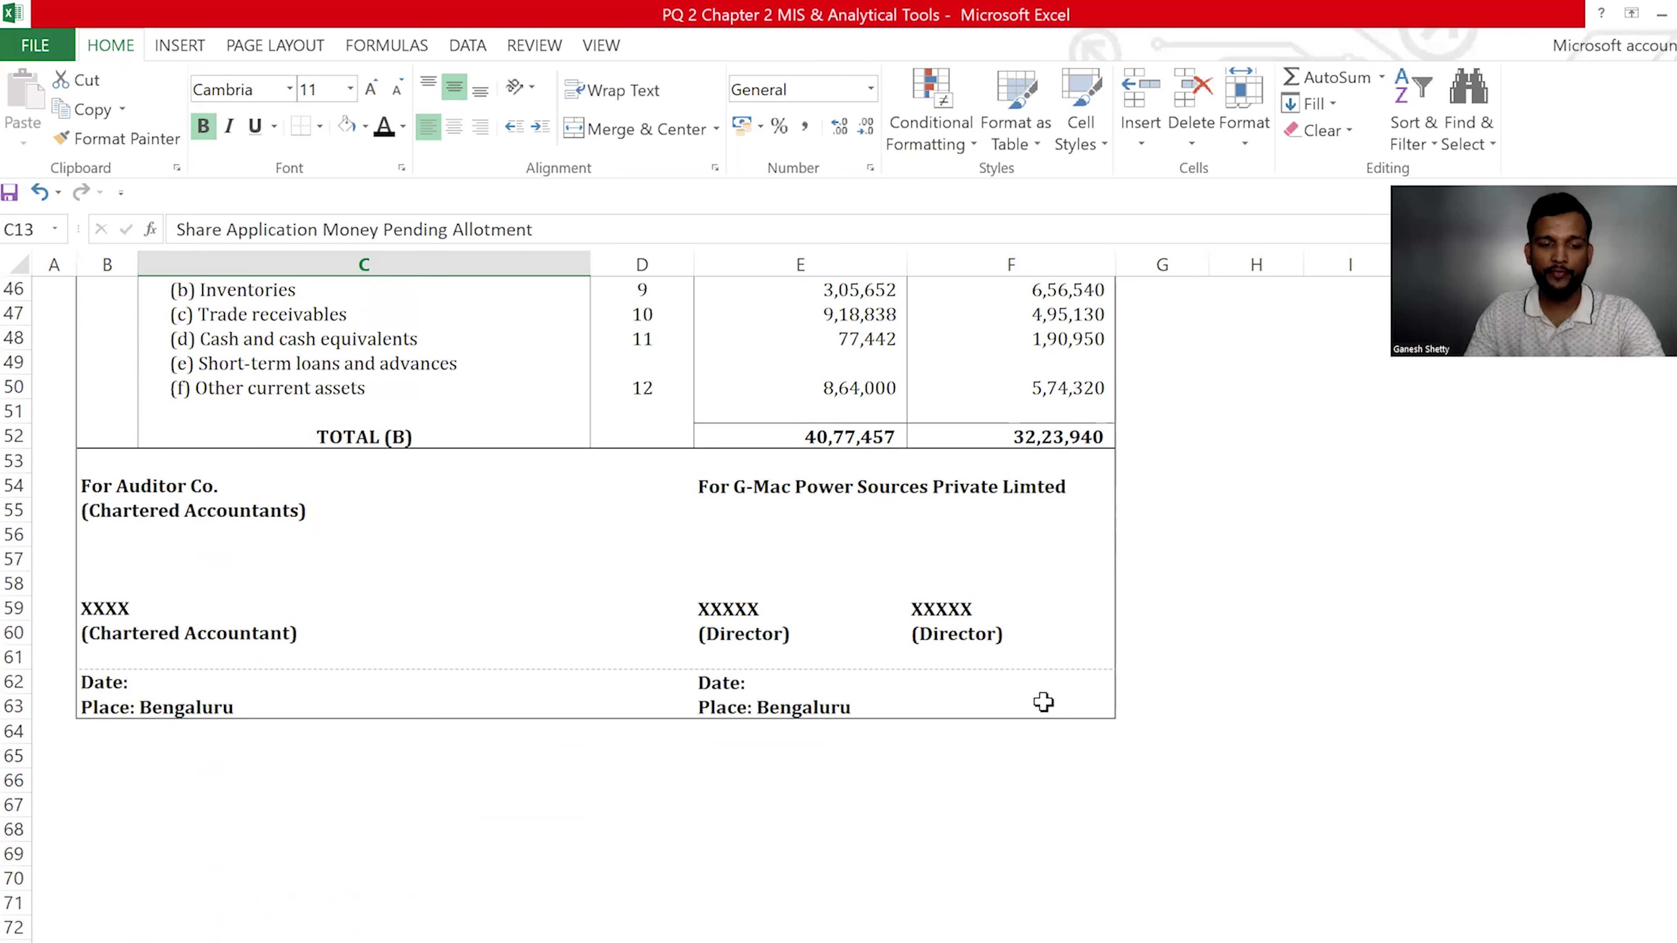
pyautogui.hotkey('ctrl', 'p')
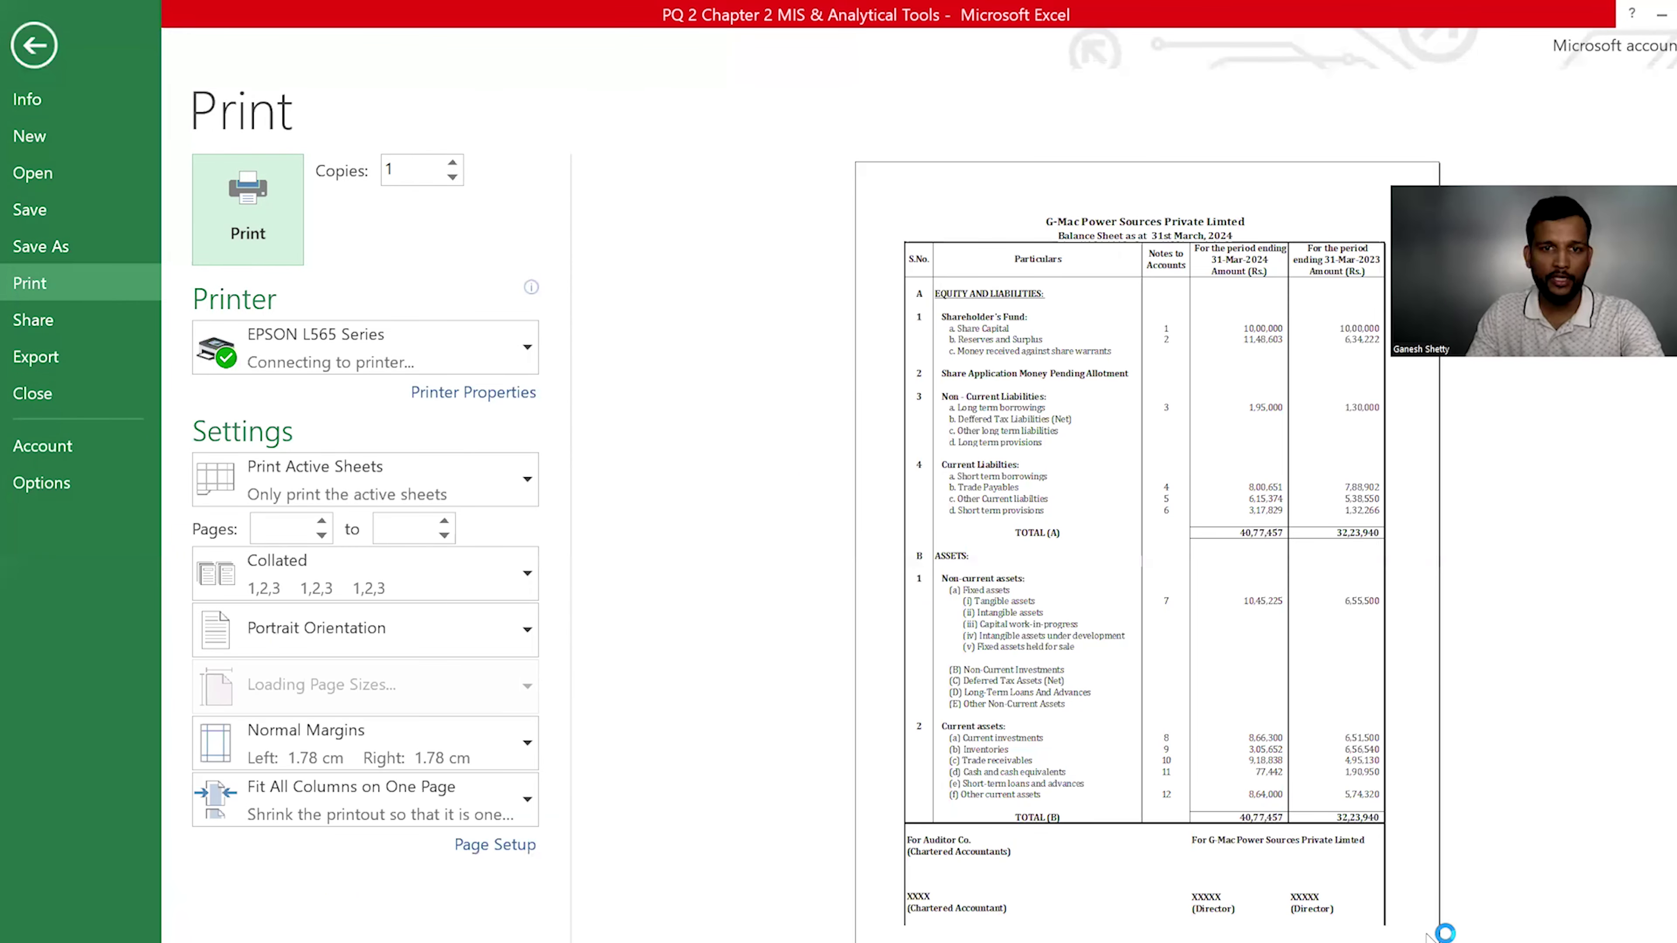
pyautogui.press('Escape')
# Delete blank row 38 between Fixed assets held for sale and Non-Current Investments
pyautogui.scroll(15, 764, 726)
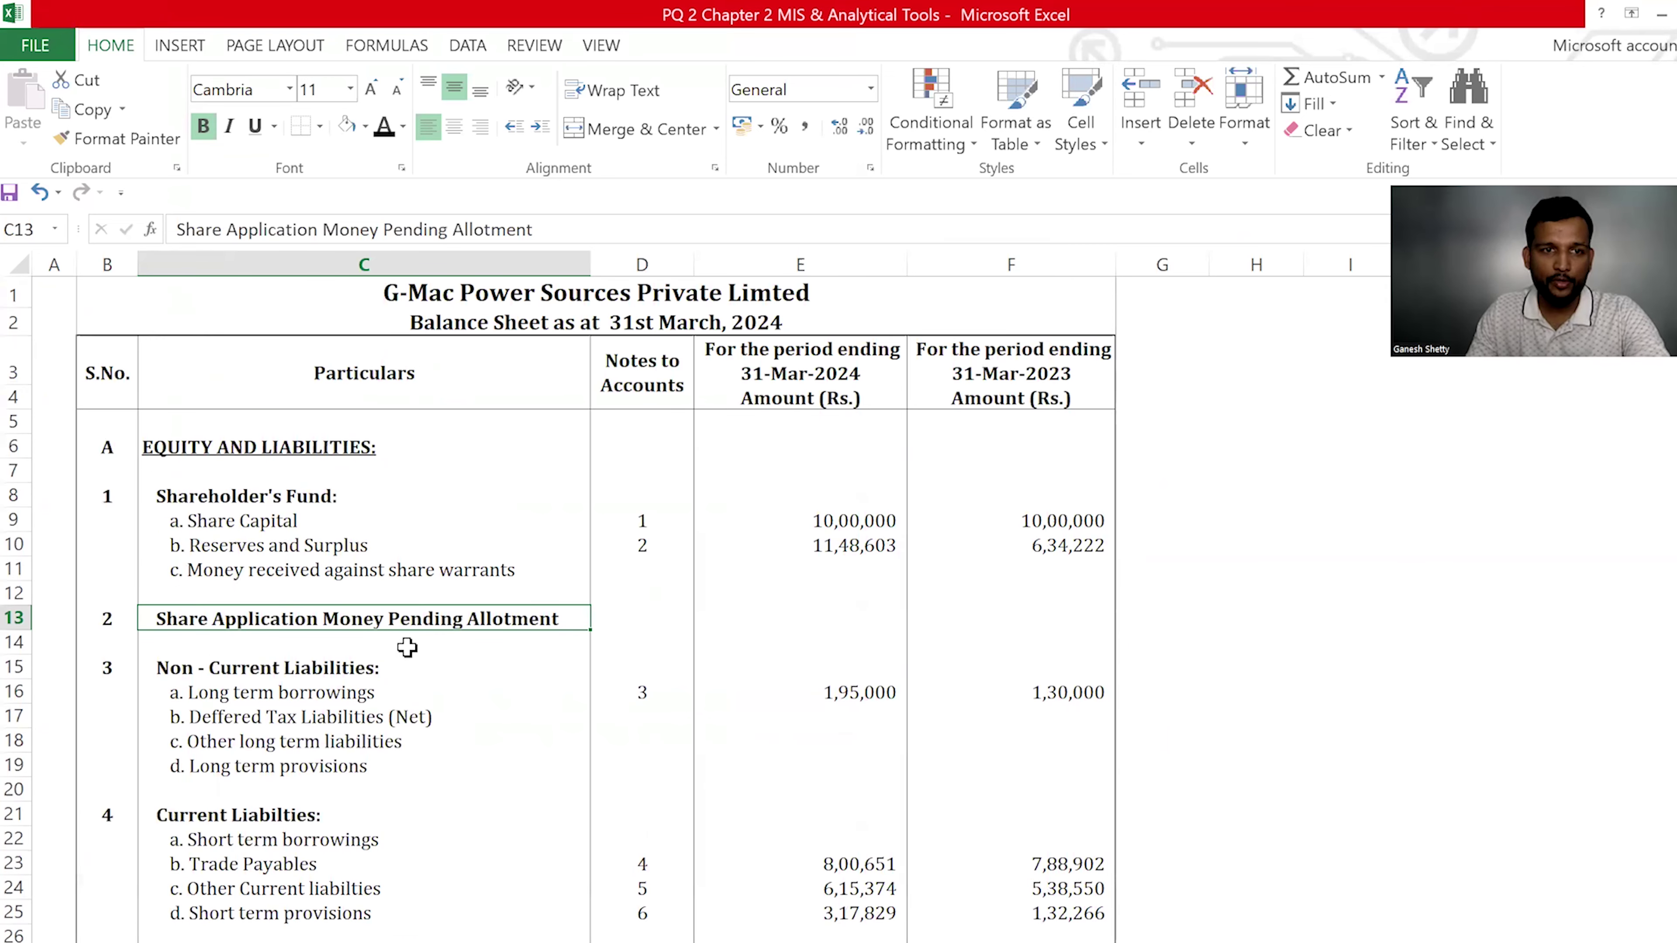
pyautogui.click(406, 662)
pyautogui.scroll(-1, 401, 687)
pyautogui.click(400, 684)
pyautogui.scroll(-4, 395, 607)
pyautogui.click(395, 608)
pyautogui.click(423, 640)
pyautogui.scroll(-2, 423, 664)
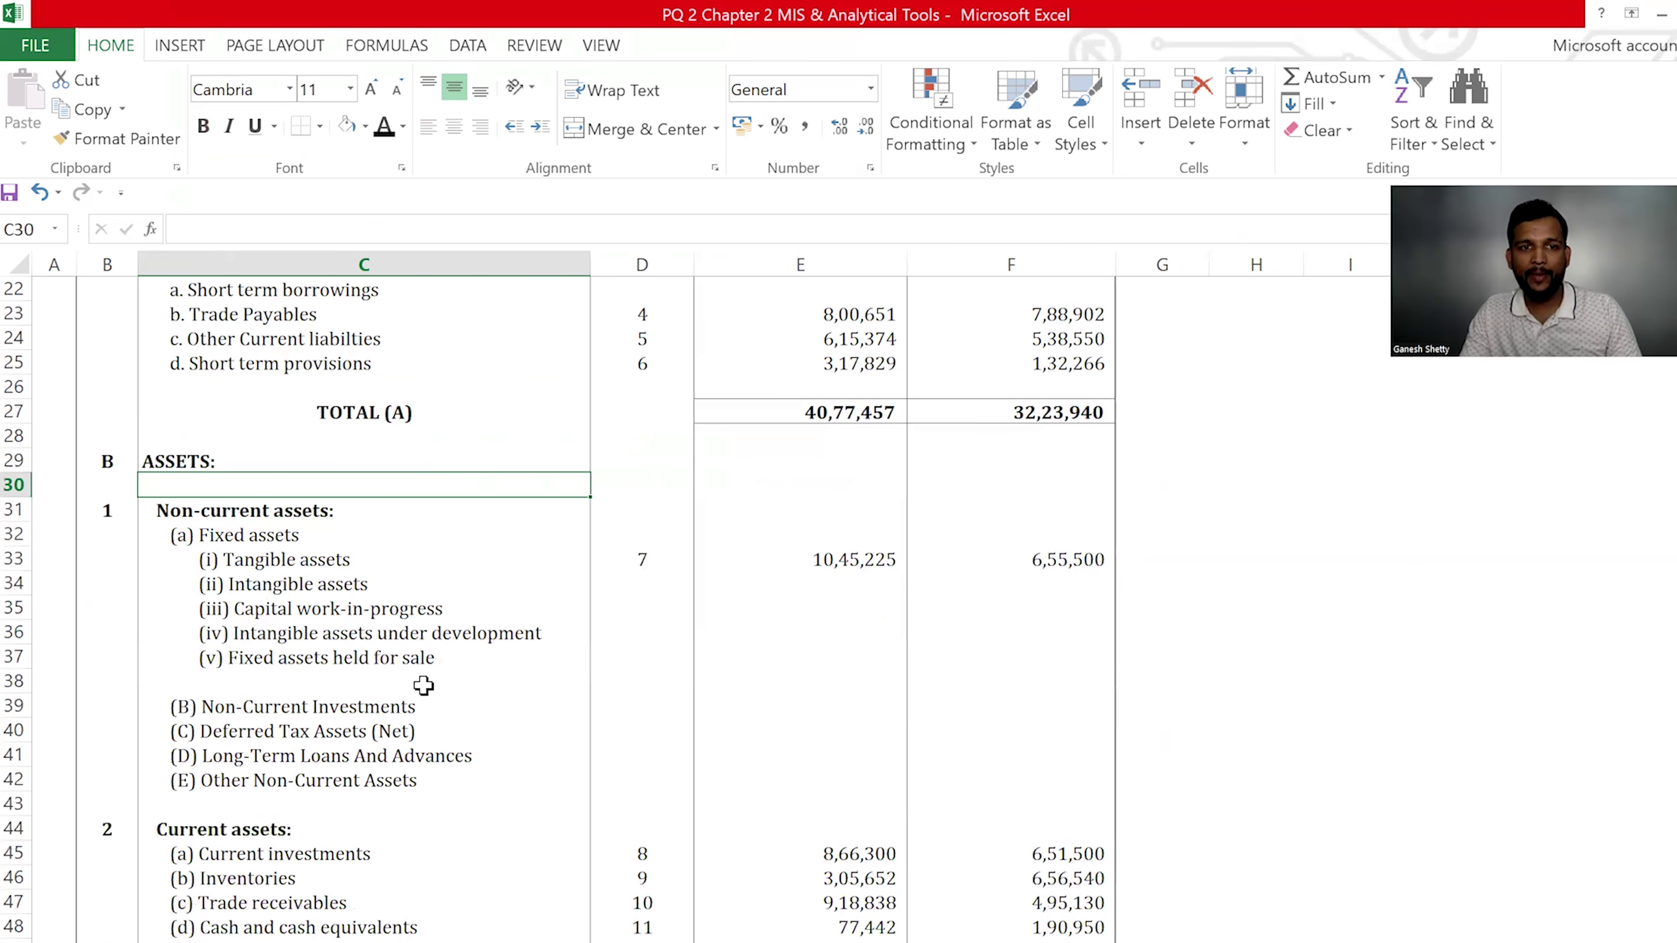
pyautogui.click(423, 686)
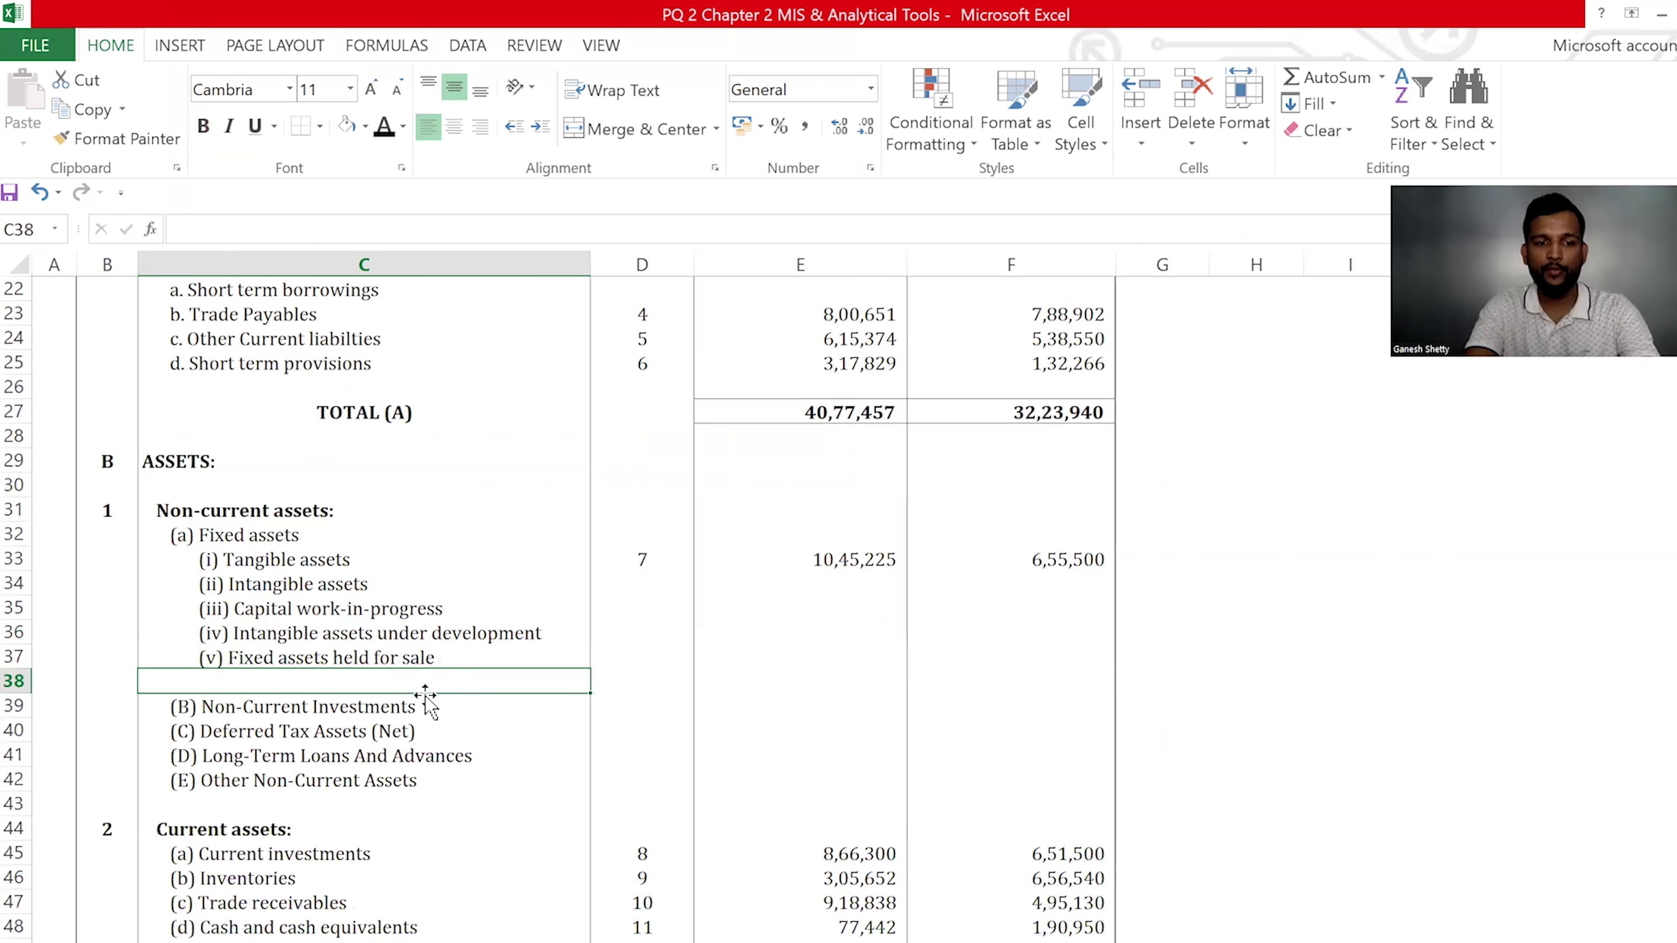
pyautogui.hotkey('shift', 'space')
pyautogui.hotkey('ctrl', '-')
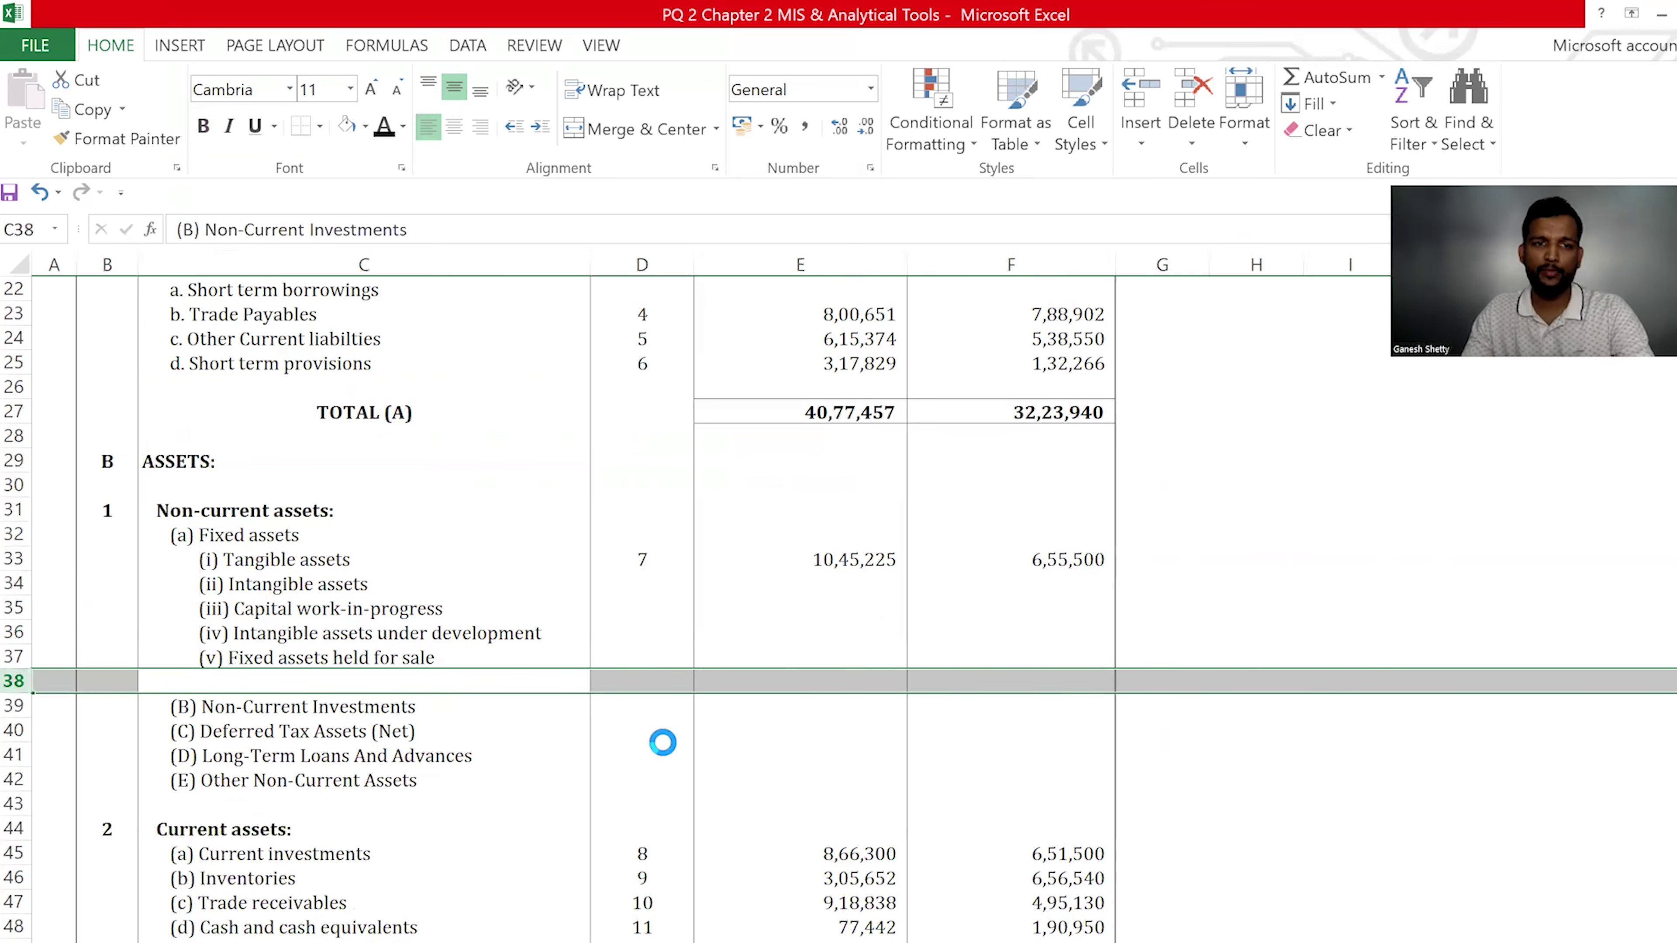
# Delete blank row 57 above the signatory names in the signature block
pyautogui.press('Down')
pyautogui.press('Down')
pyautogui.press('Down')
pyautogui.press('Right')
pyautogui.scroll(-7, 279, 625)
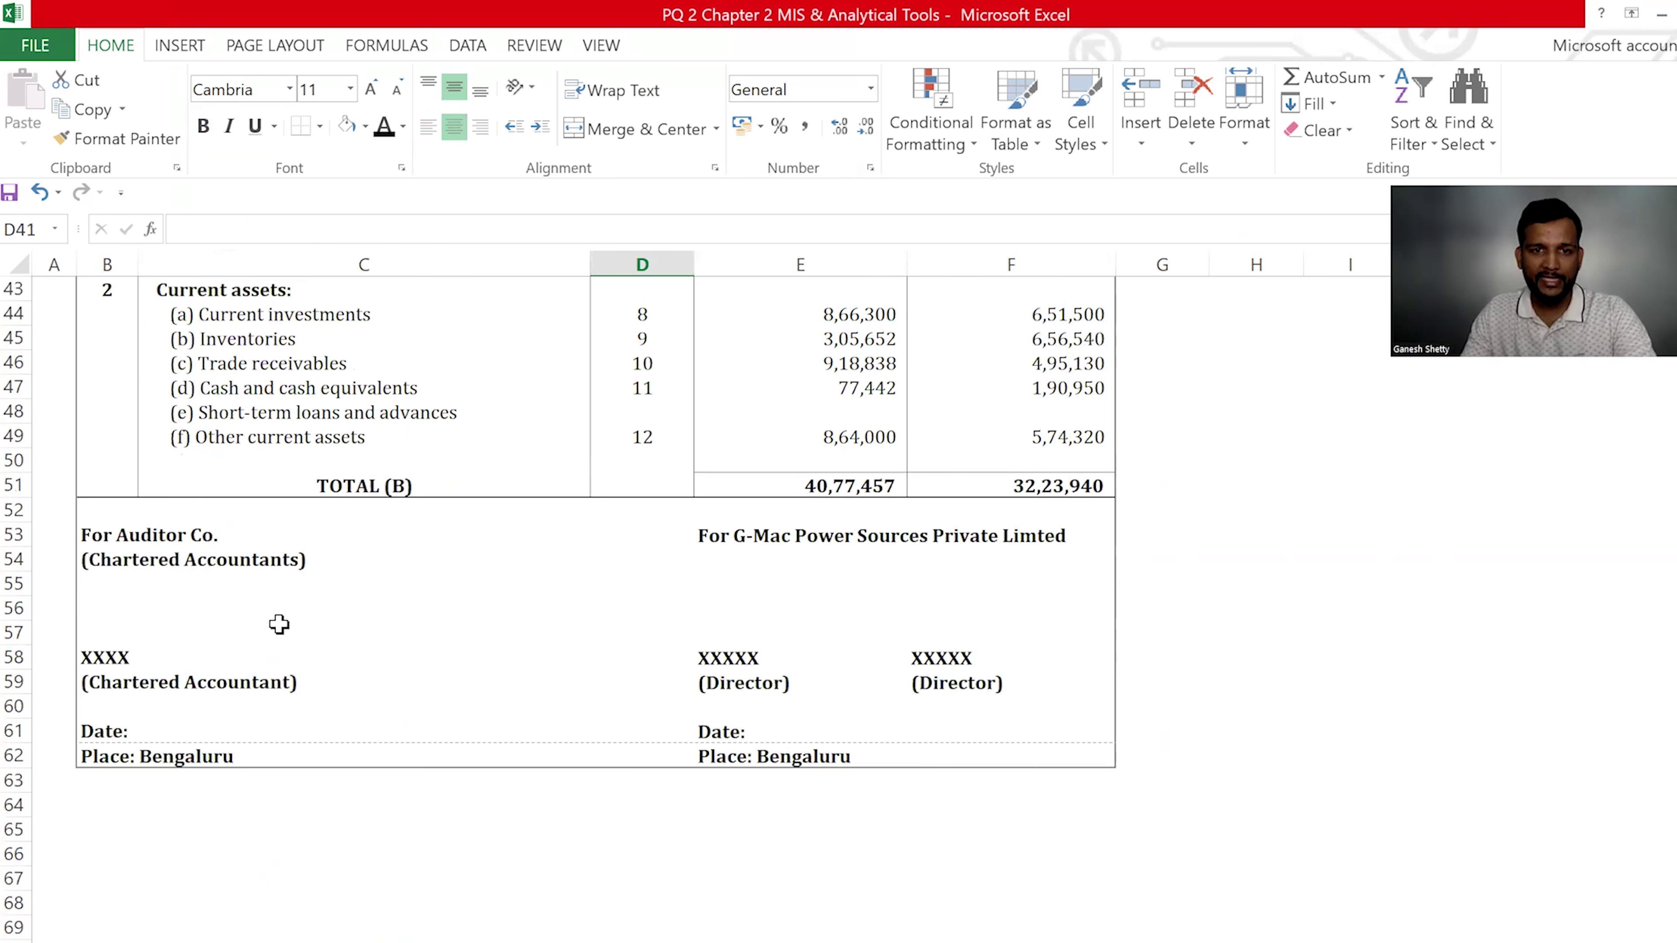
pyautogui.click(231, 634)
pyautogui.hotkey('shift', 'space')
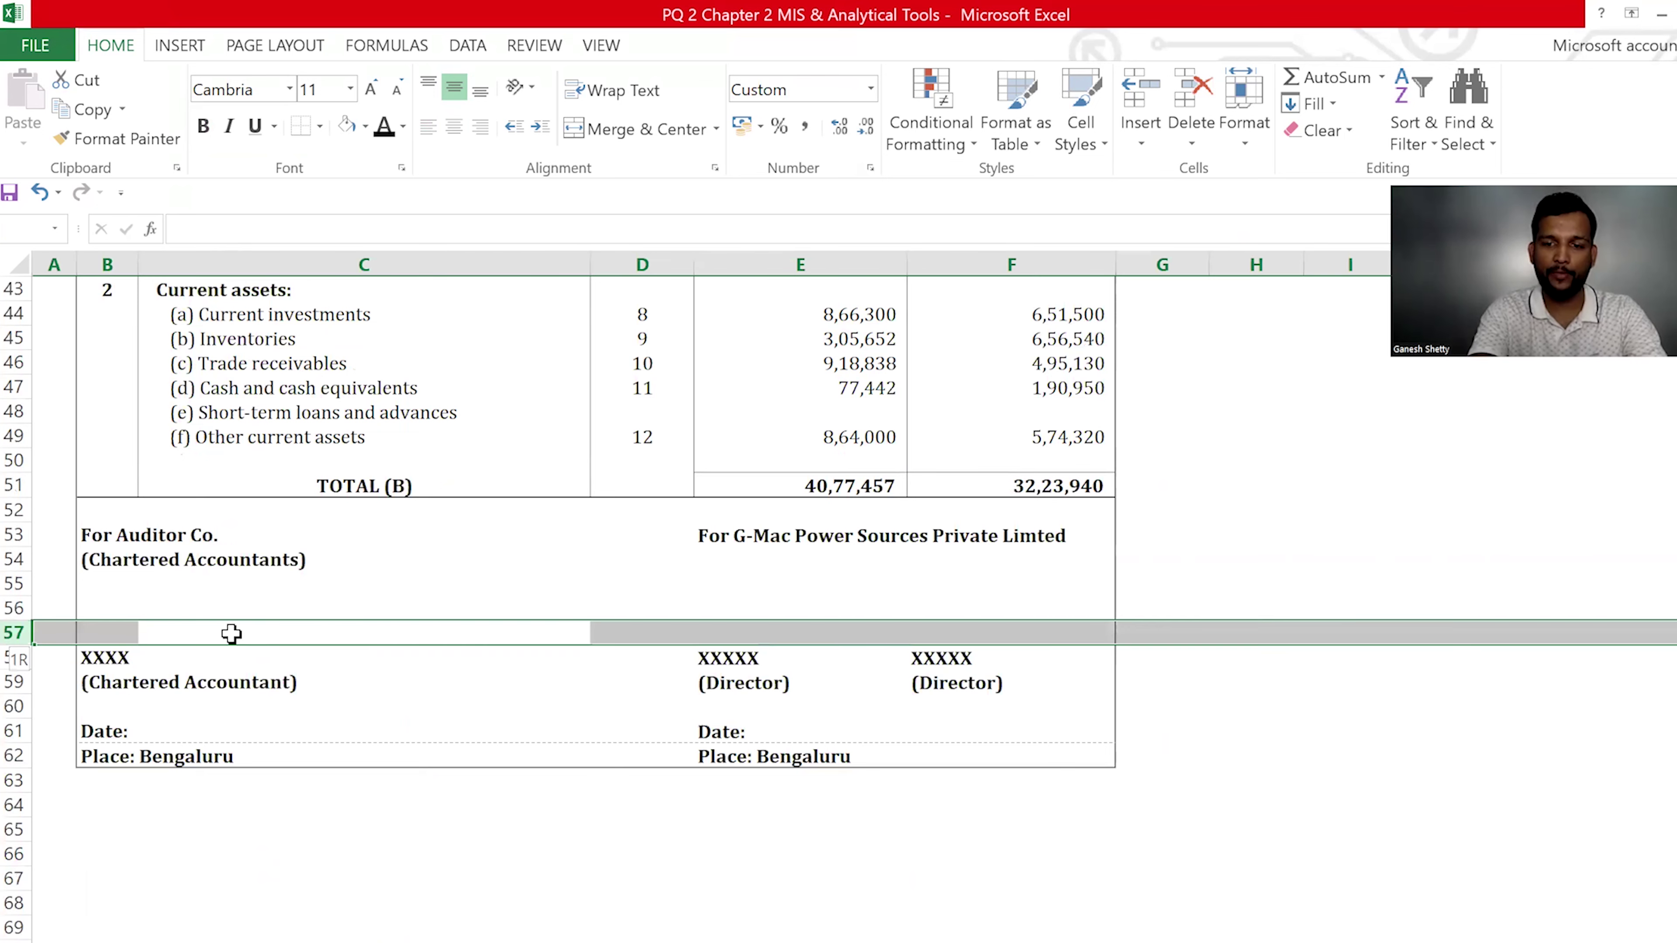
pyautogui.hotkey('ctrl', '-')
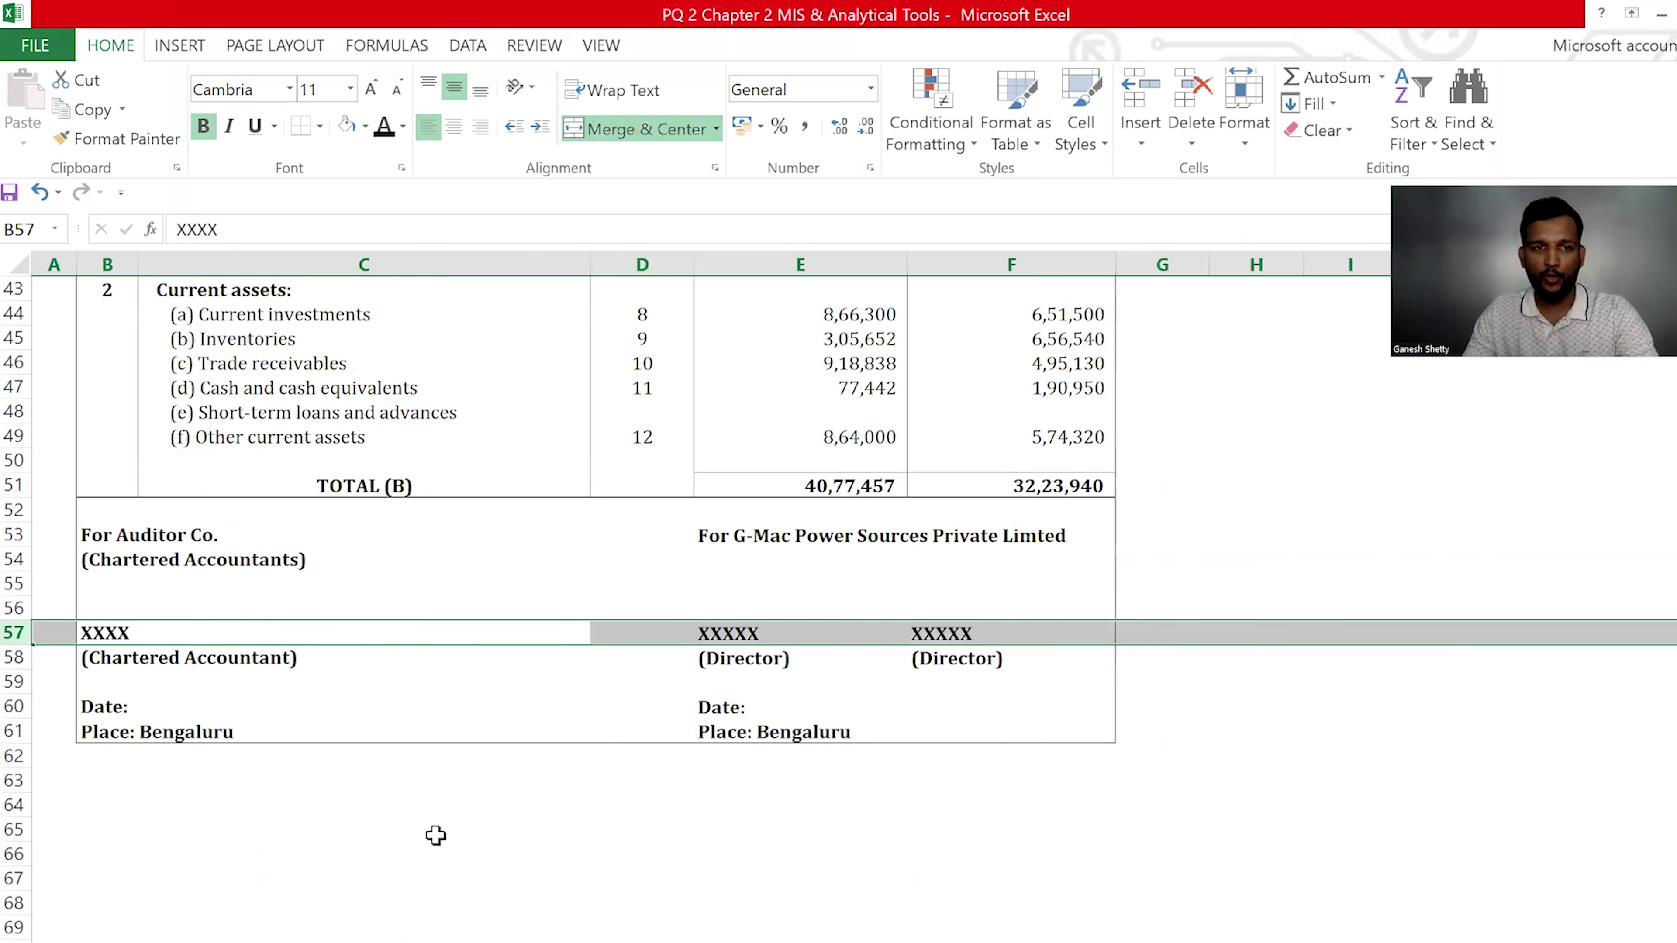
# Open the print preview of the shortened balance sheet
pyautogui.click(432, 820)
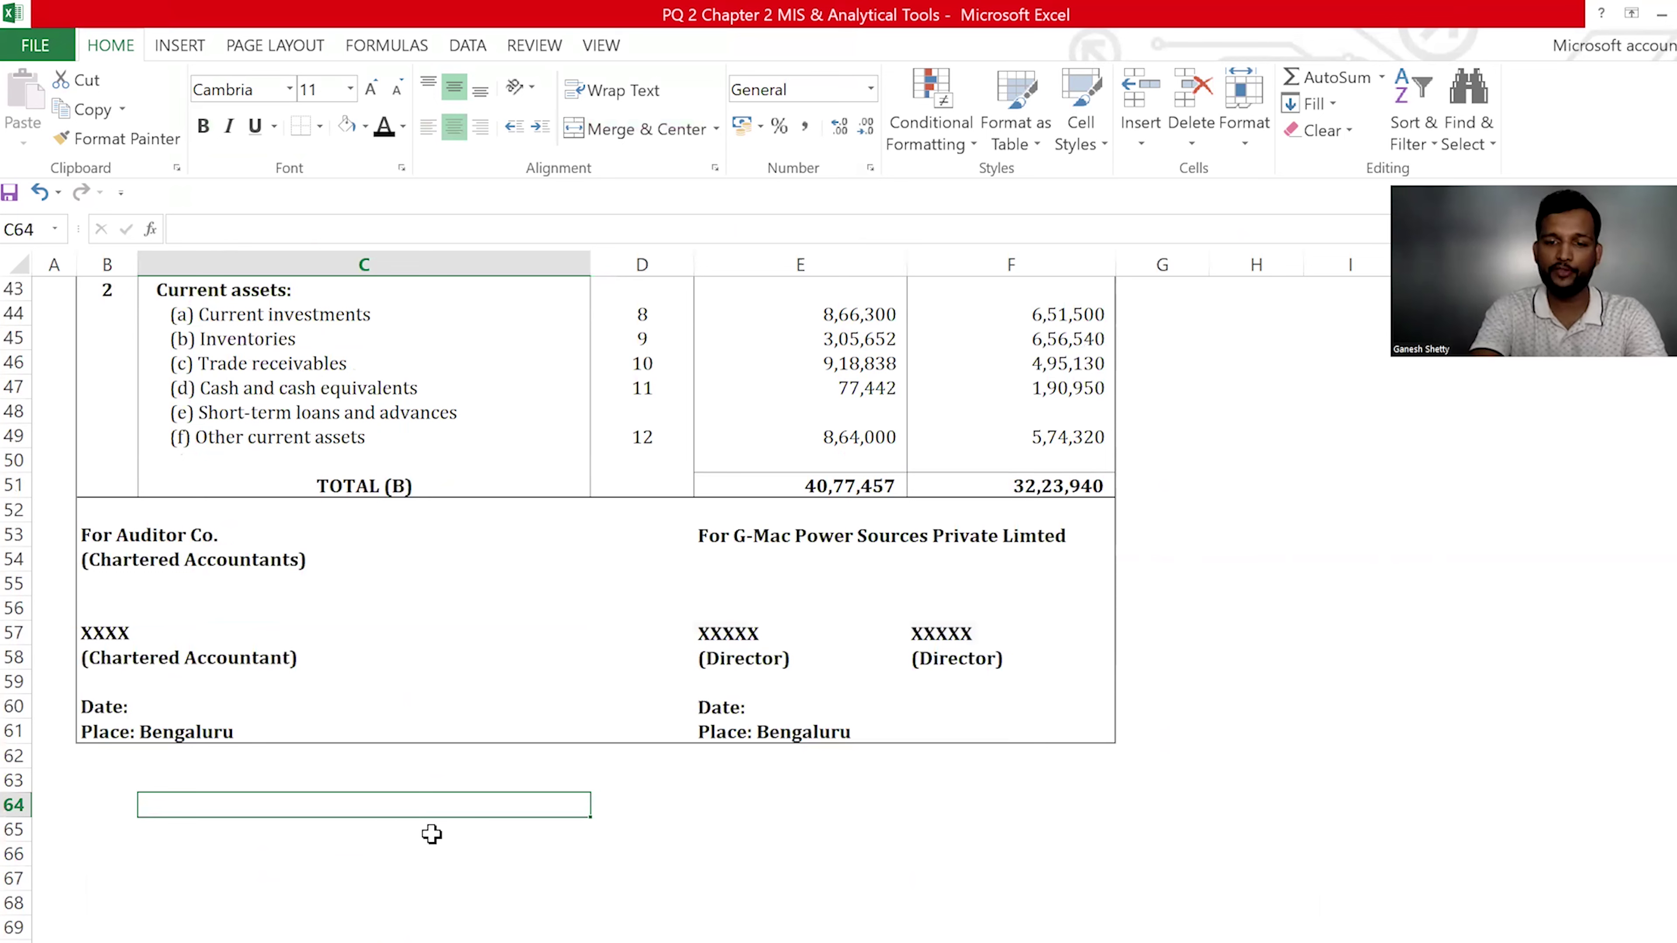
pyautogui.hotkey('ctrl', 'p')
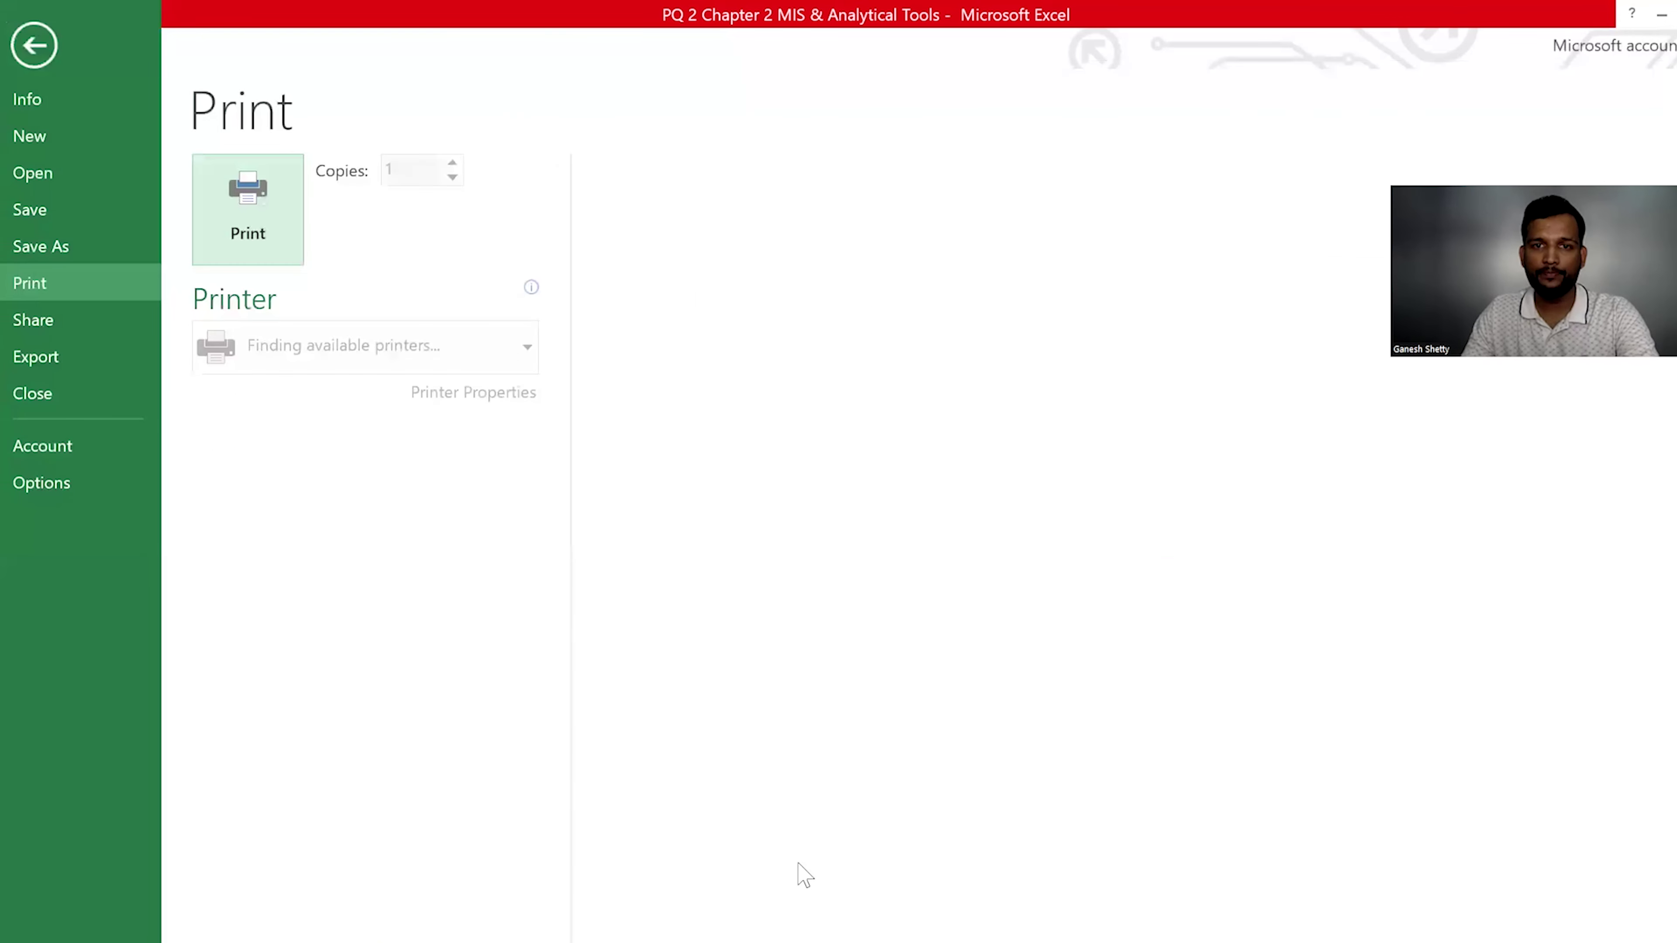